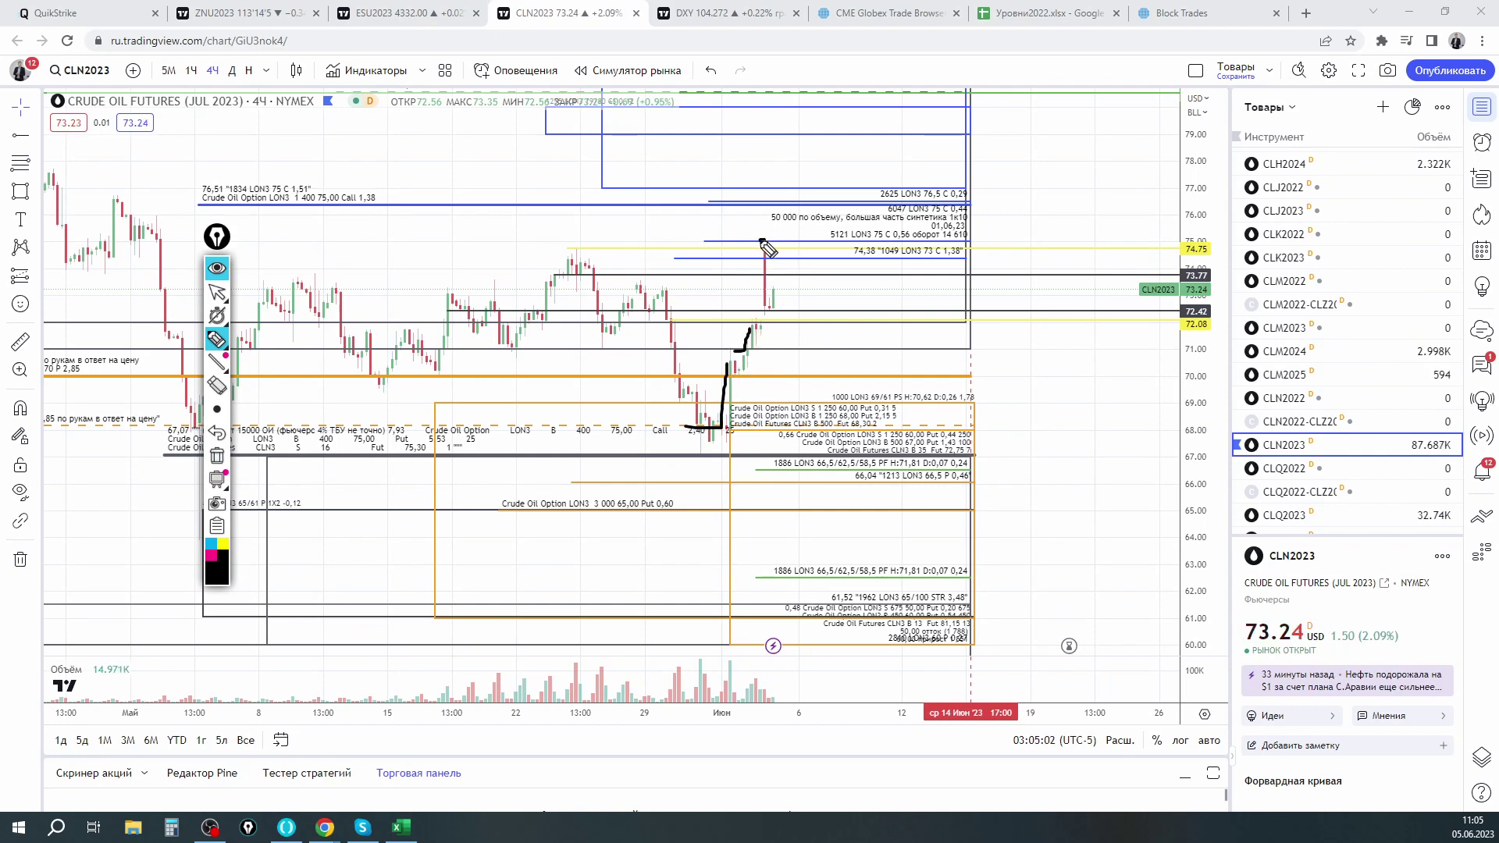
# Hide the pen annotations and view the CLN2023 chart on the one-hour timeframe
pyautogui.click(216, 268)
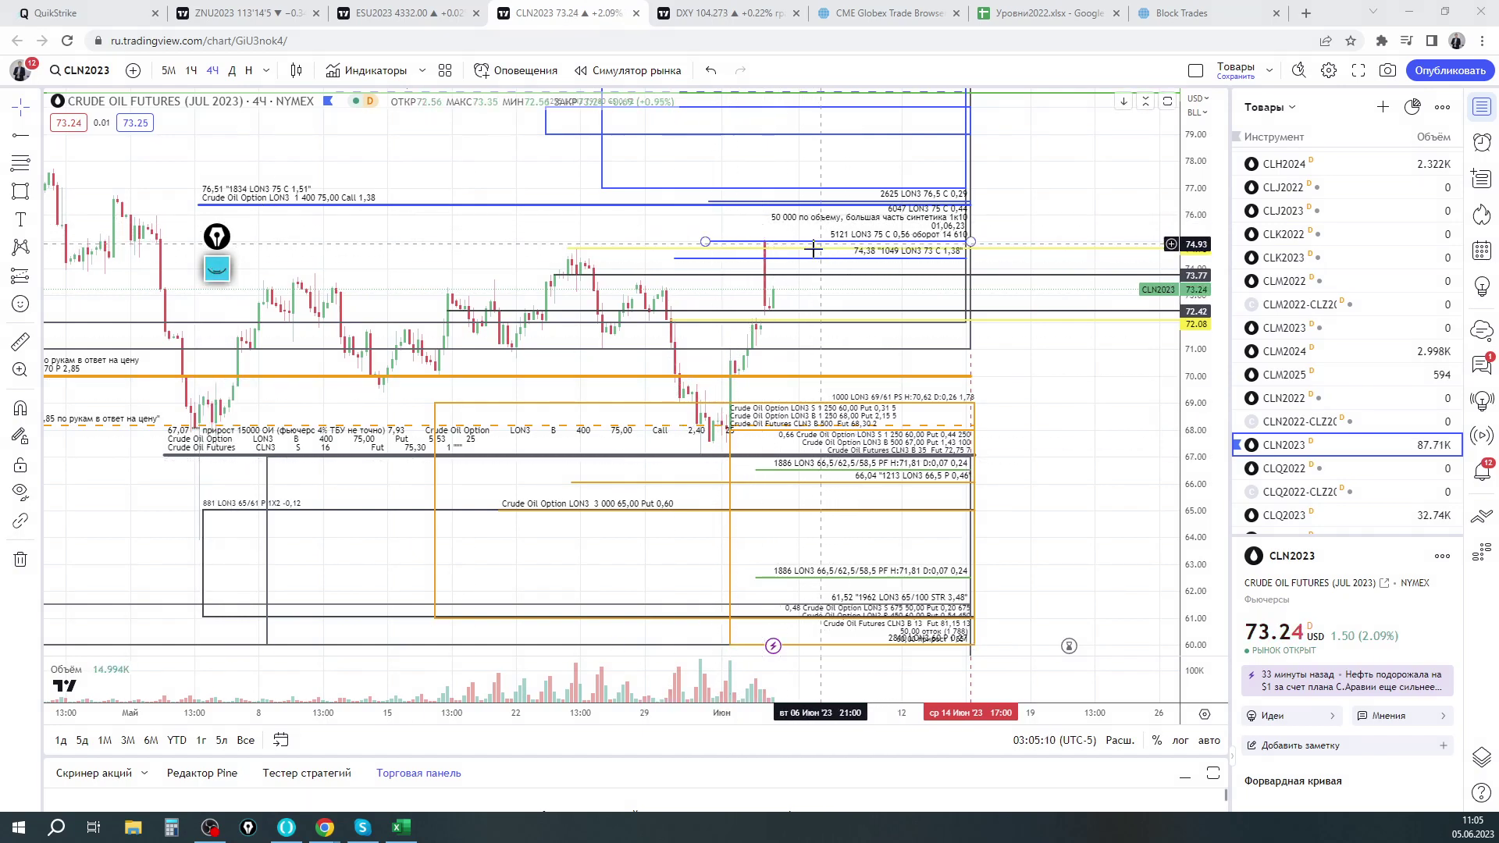
pyautogui.click(191, 71)
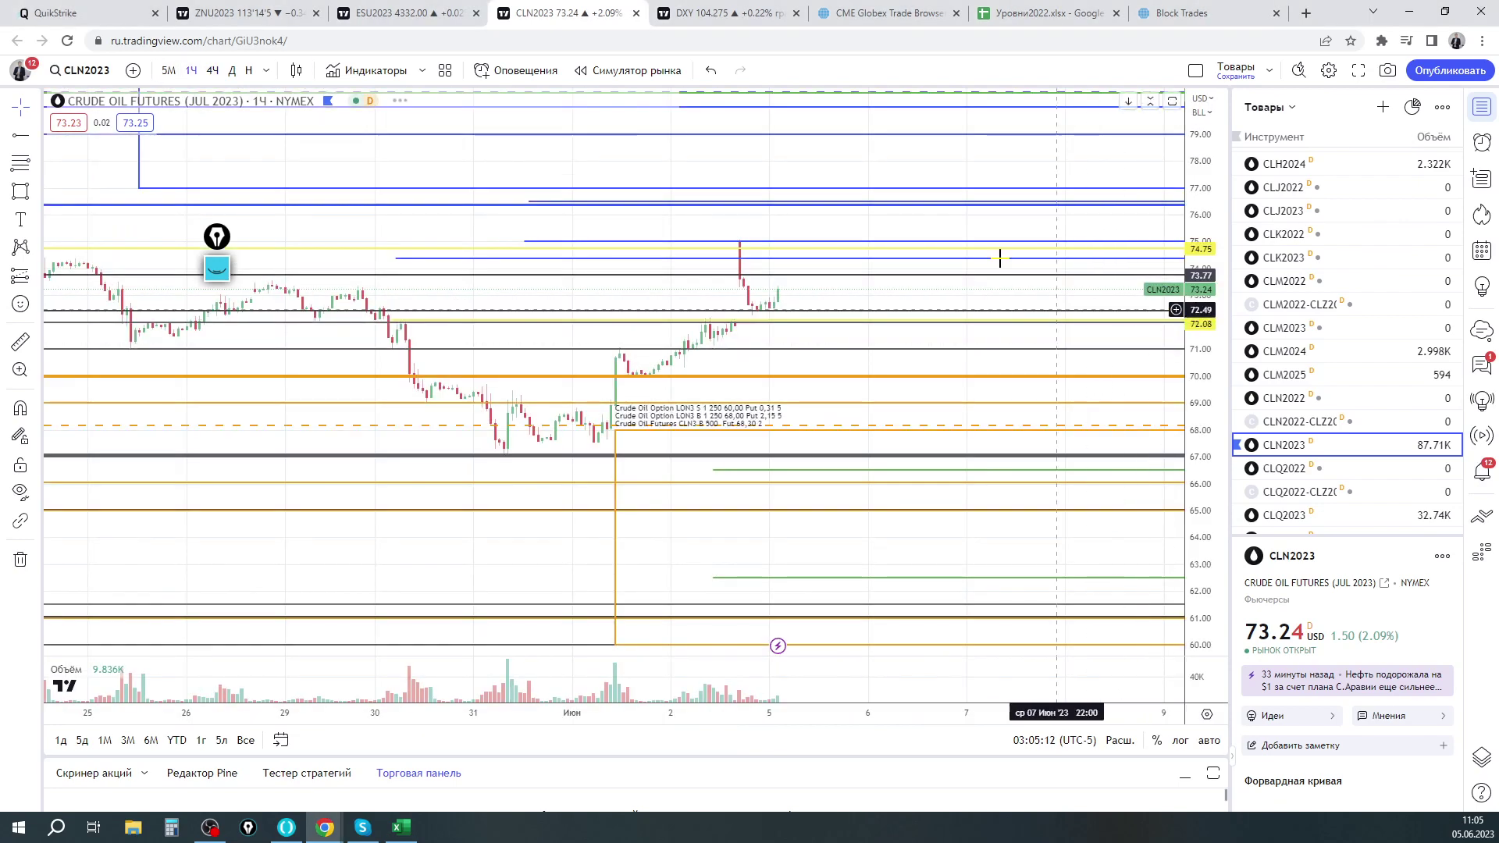
pyautogui.moveTo(1077, 437); pyautogui.dragTo(635, 438)
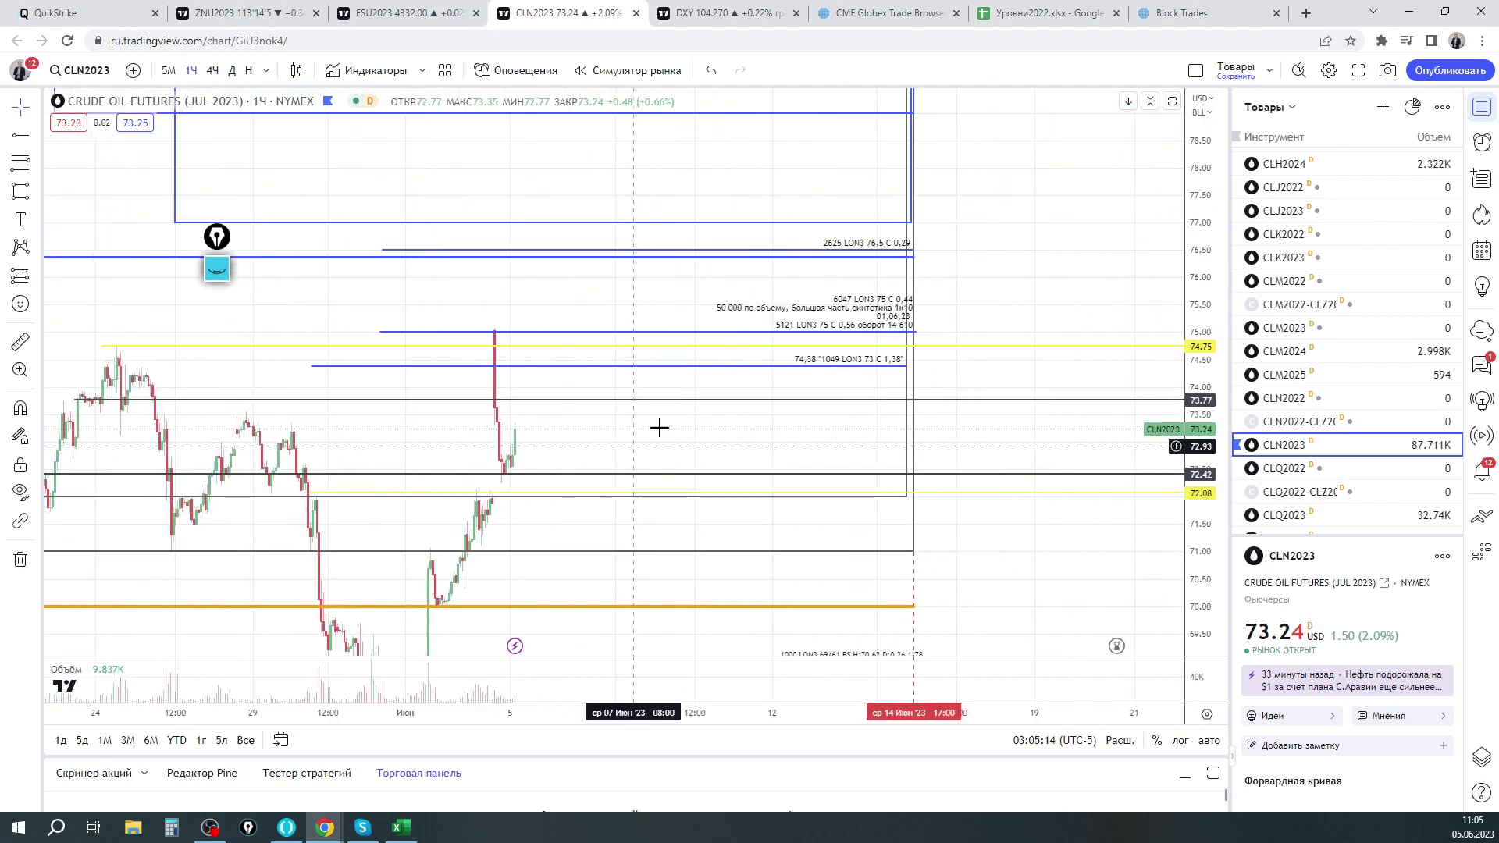
# Mark the price spike at the 75.00 level in pen, clear all pen annotations and return the chart to the four-hour timeframe
pyautogui.click(215, 271)
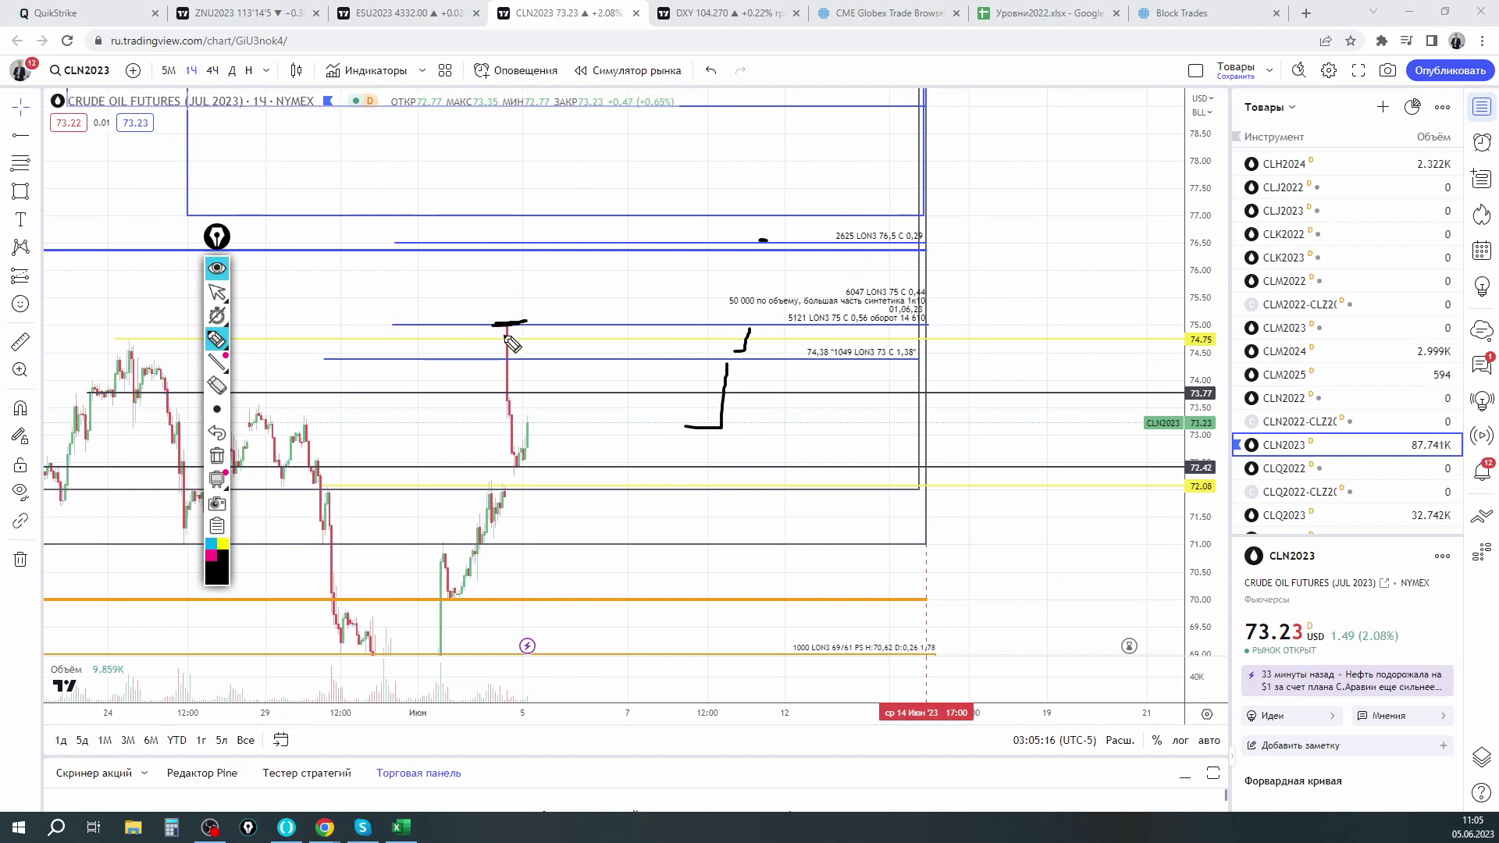
pyautogui.click(222, 457)
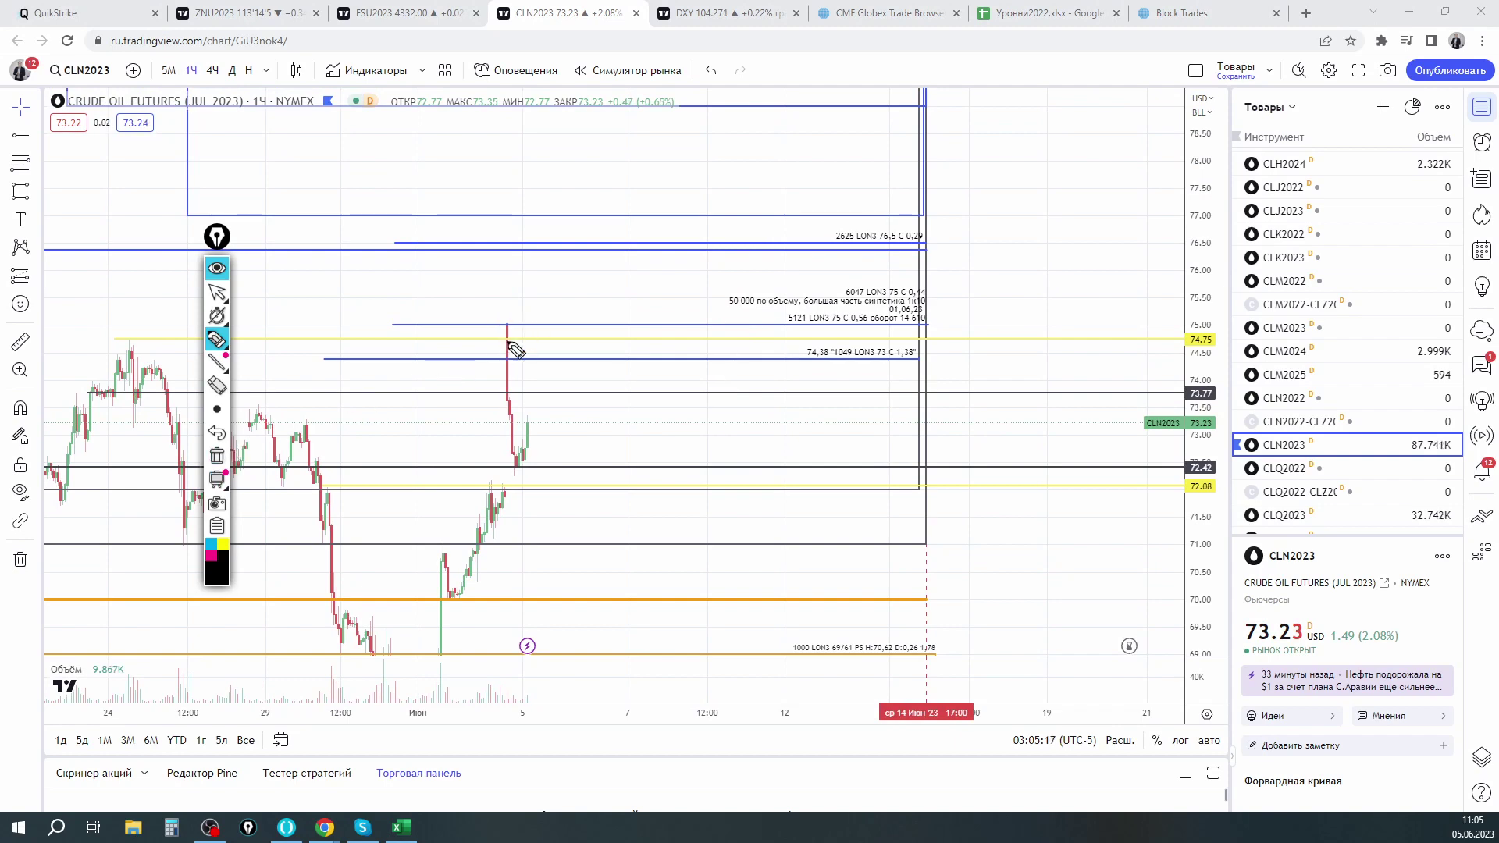
pyautogui.click(217, 268)
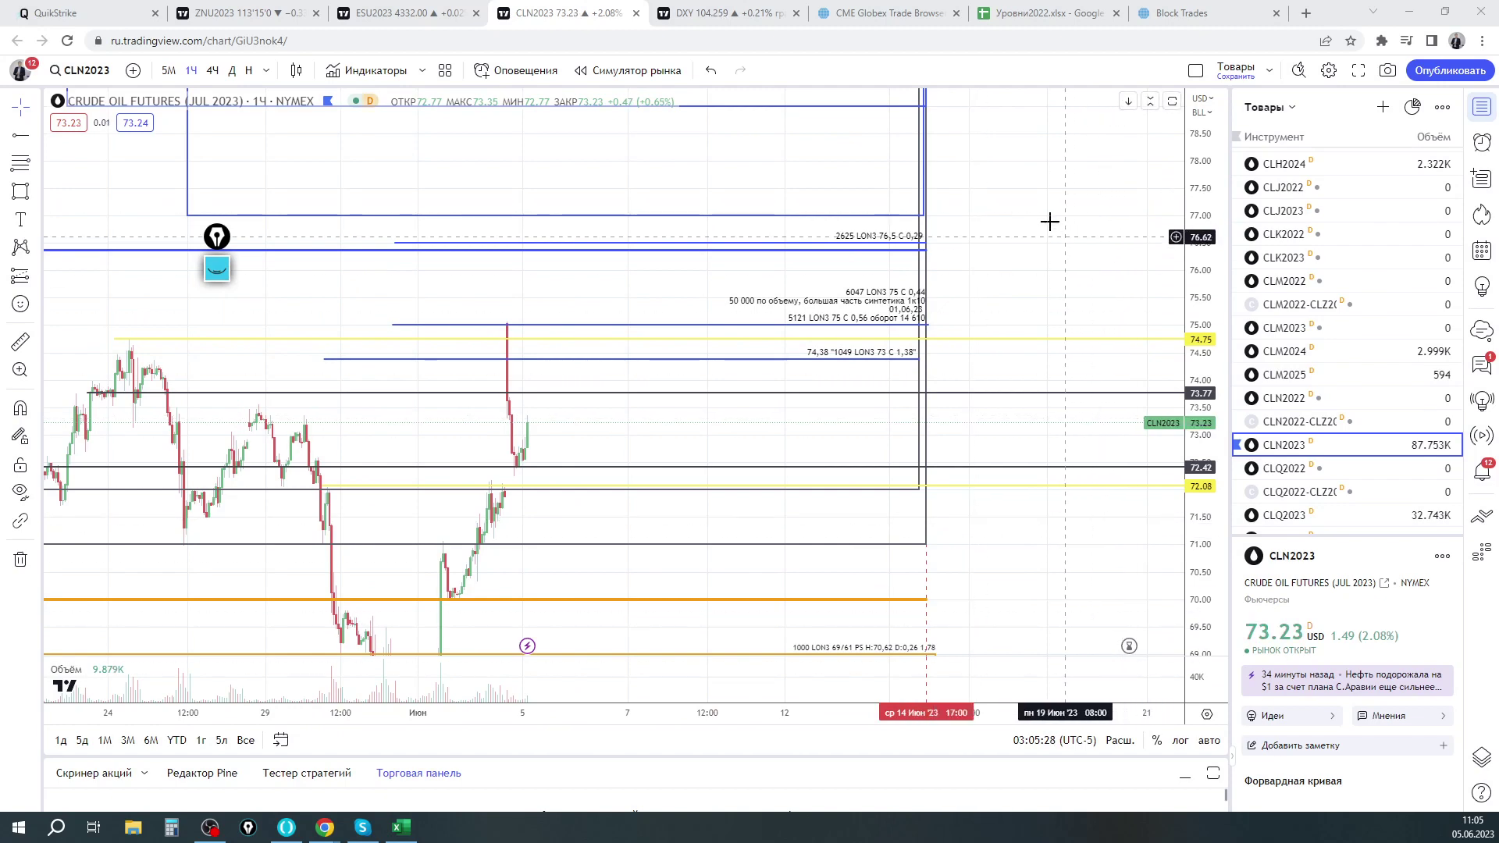
pyautogui.moveTo(1047, 232); pyautogui.dragTo(1070, 137)
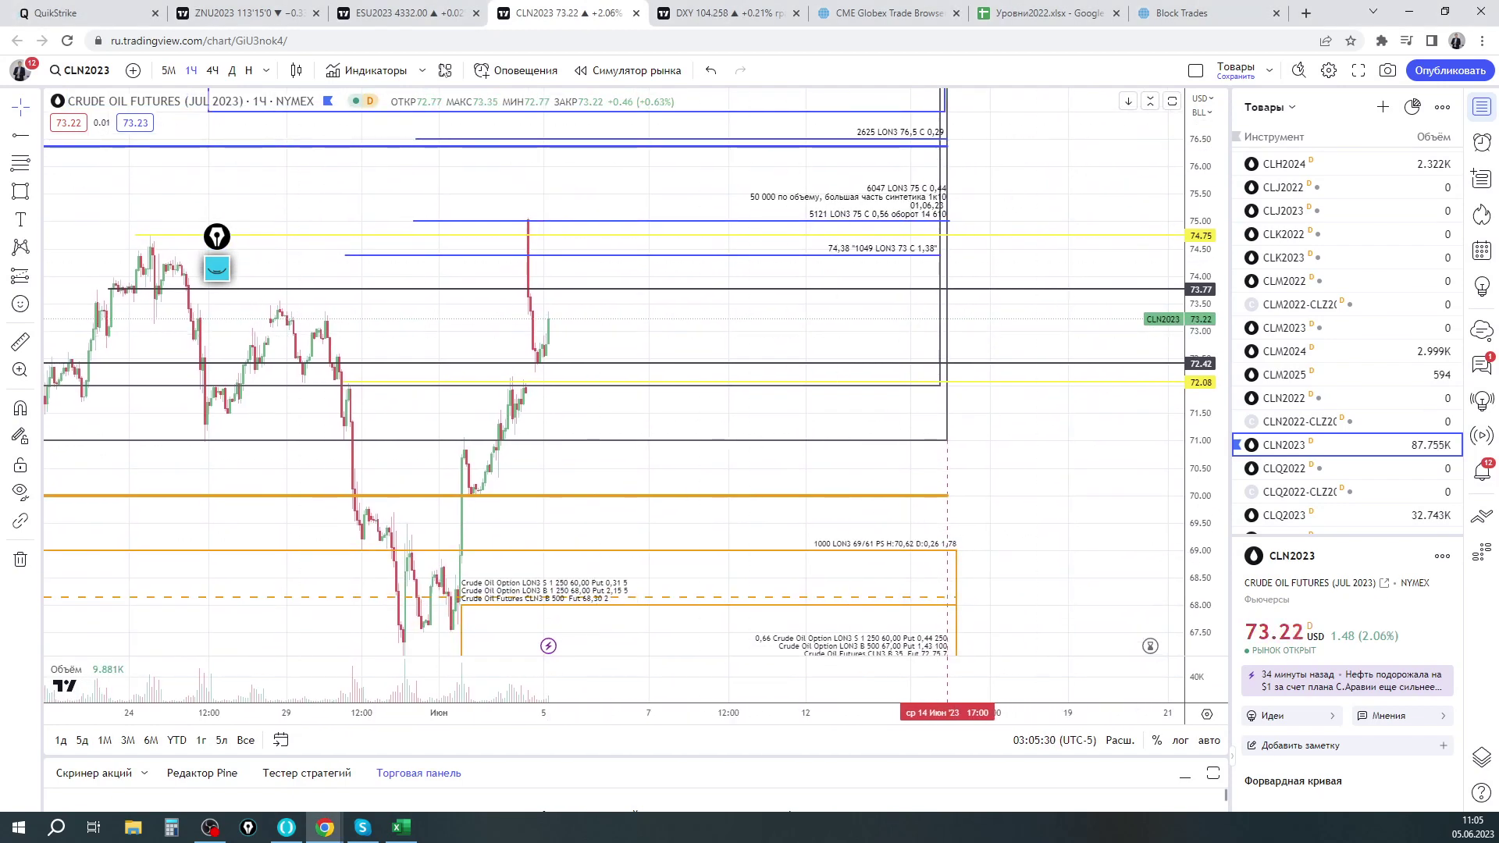
pyautogui.click(211, 72)
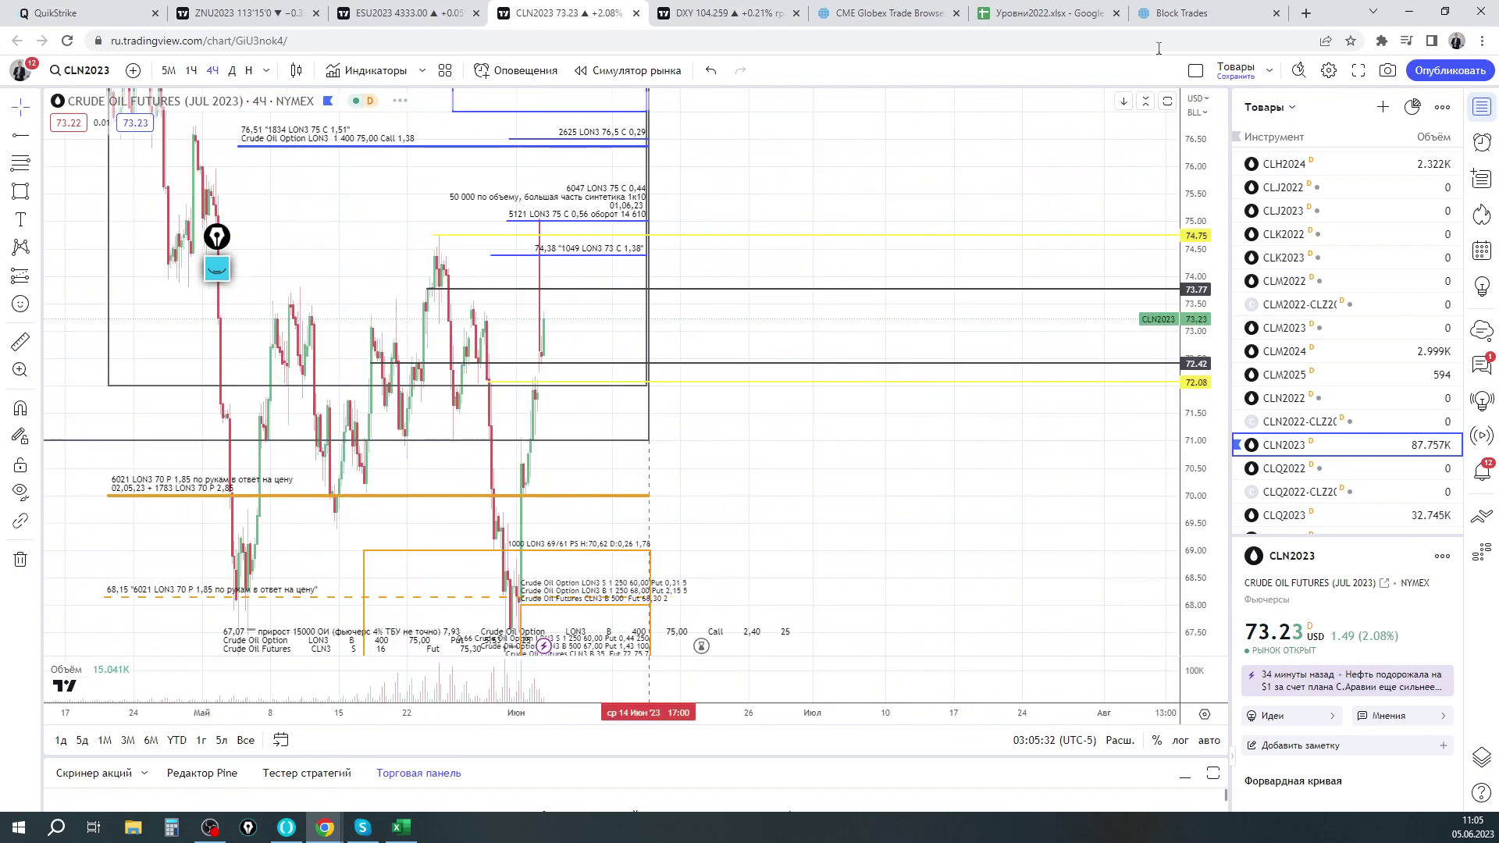
# Switch to the CME Globex Trade Browser page and open the individual trades of the LON3 75 C option
pyautogui.click(1175, 13)
pyautogui.click(898, 13)
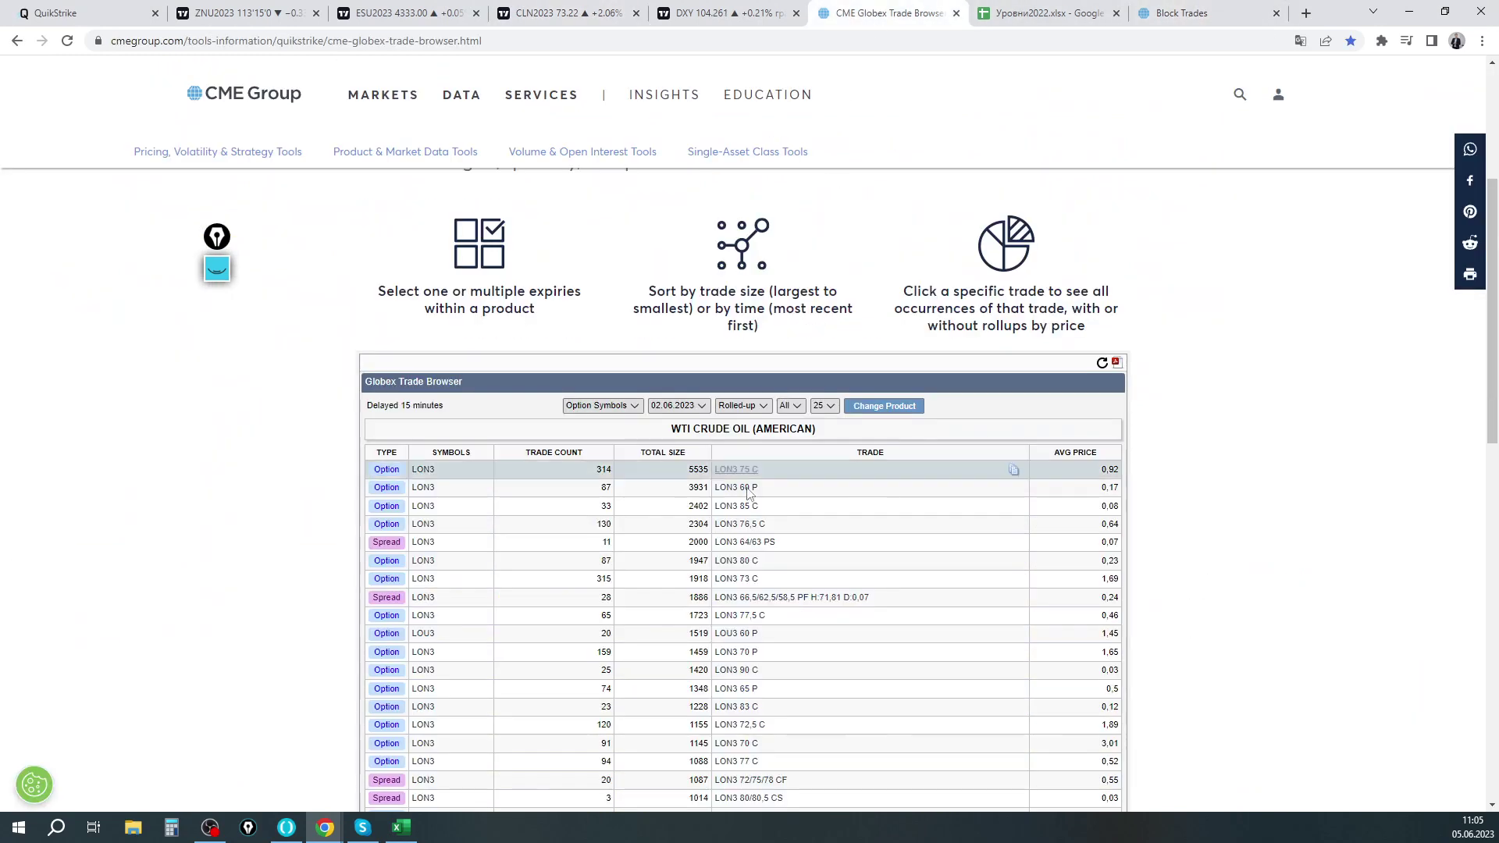
pyautogui.click(739, 471)
pyautogui.scroll(-1, 796, 418)
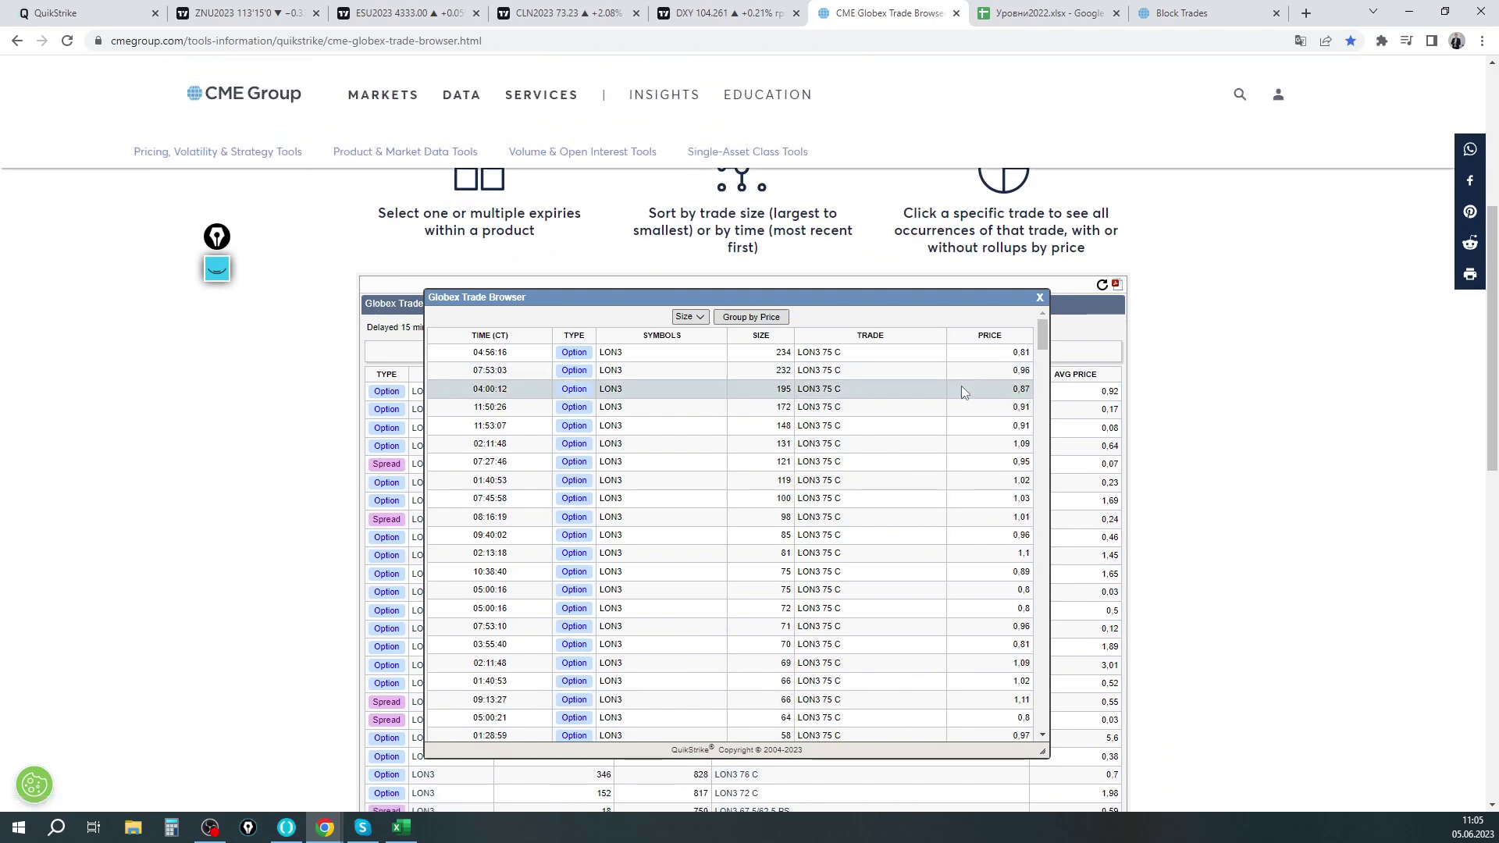
# Mark the Price column of the LON3 75 C trades with a pen line and hide the annotations
pyautogui.click(217, 267)
pyautogui.moveTo(988, 326); pyautogui.dragTo(979, 611)
pyautogui.moveTo(986, 747); pyautogui.dragTo(1035, 731)
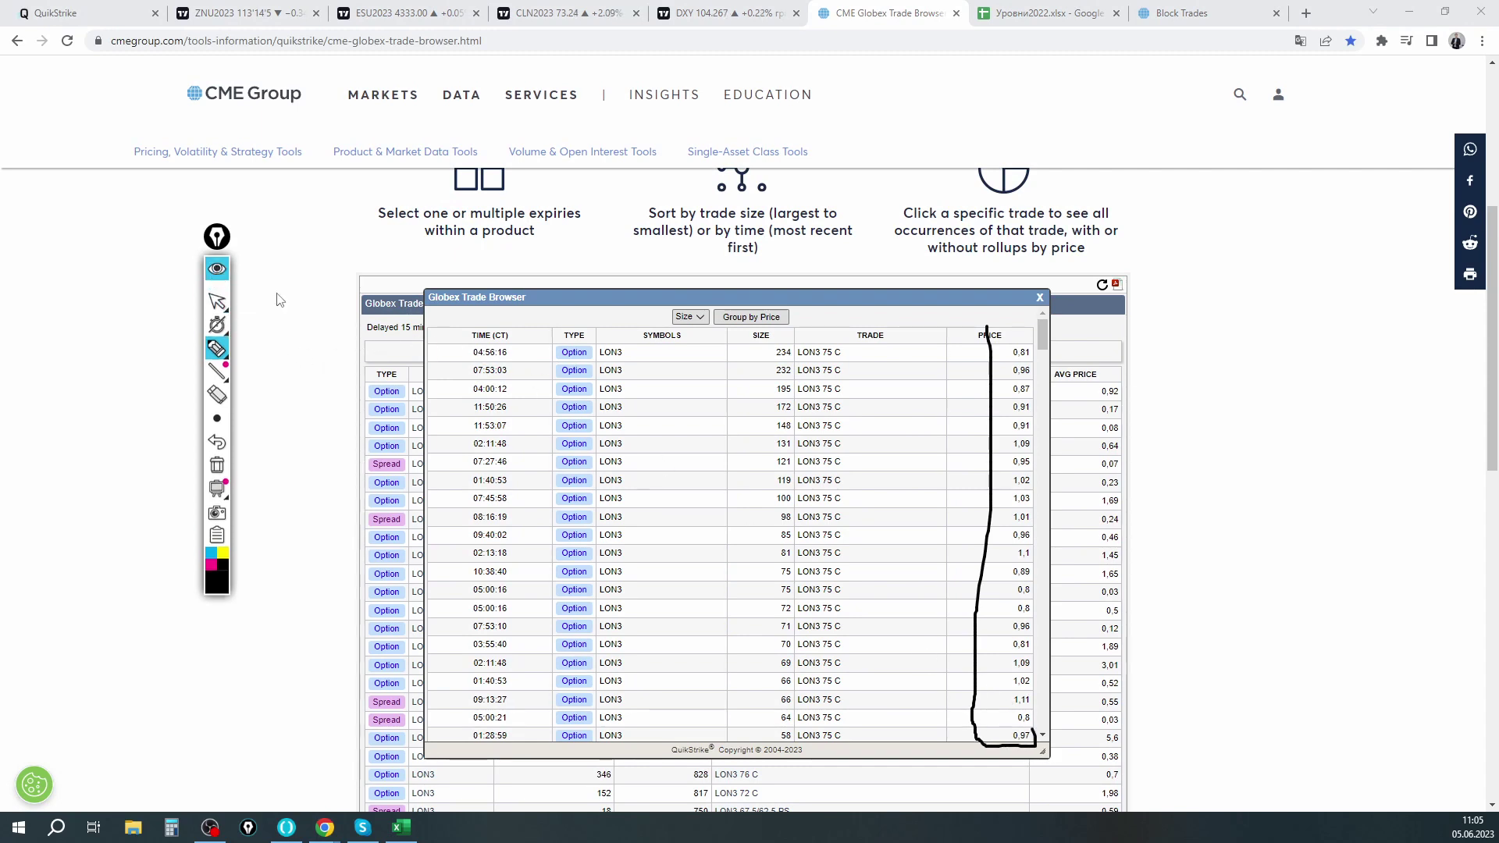
pyautogui.click(217, 268)
# Mark the Size column further down the LON3 75 C trade list with a pen line and undo that line
pyautogui.scroll(-2, 978, 439)
pyautogui.scroll(-5, 978, 440)
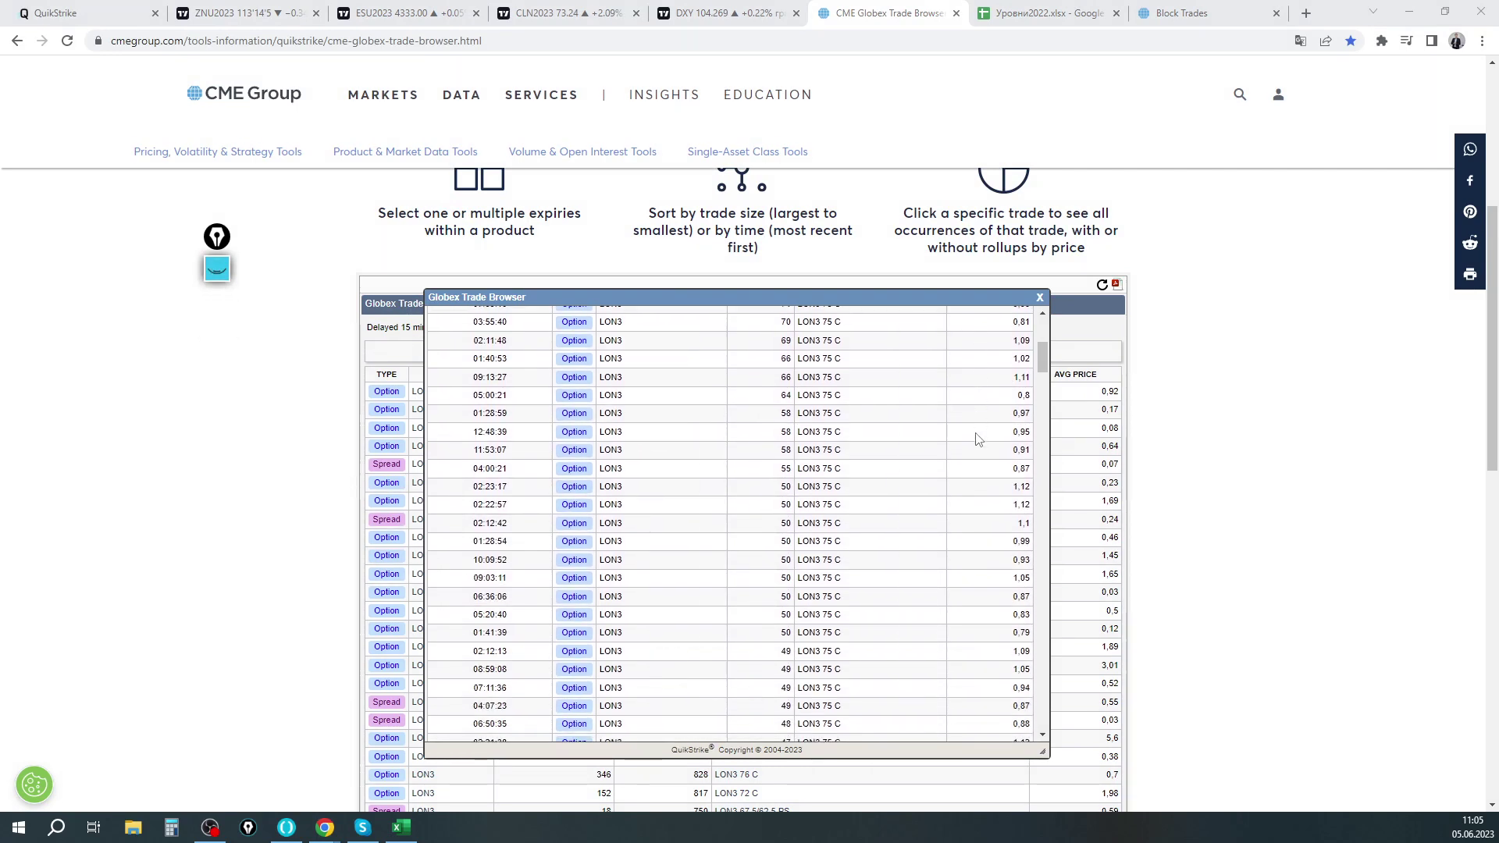
pyautogui.scroll(-3, 977, 434)
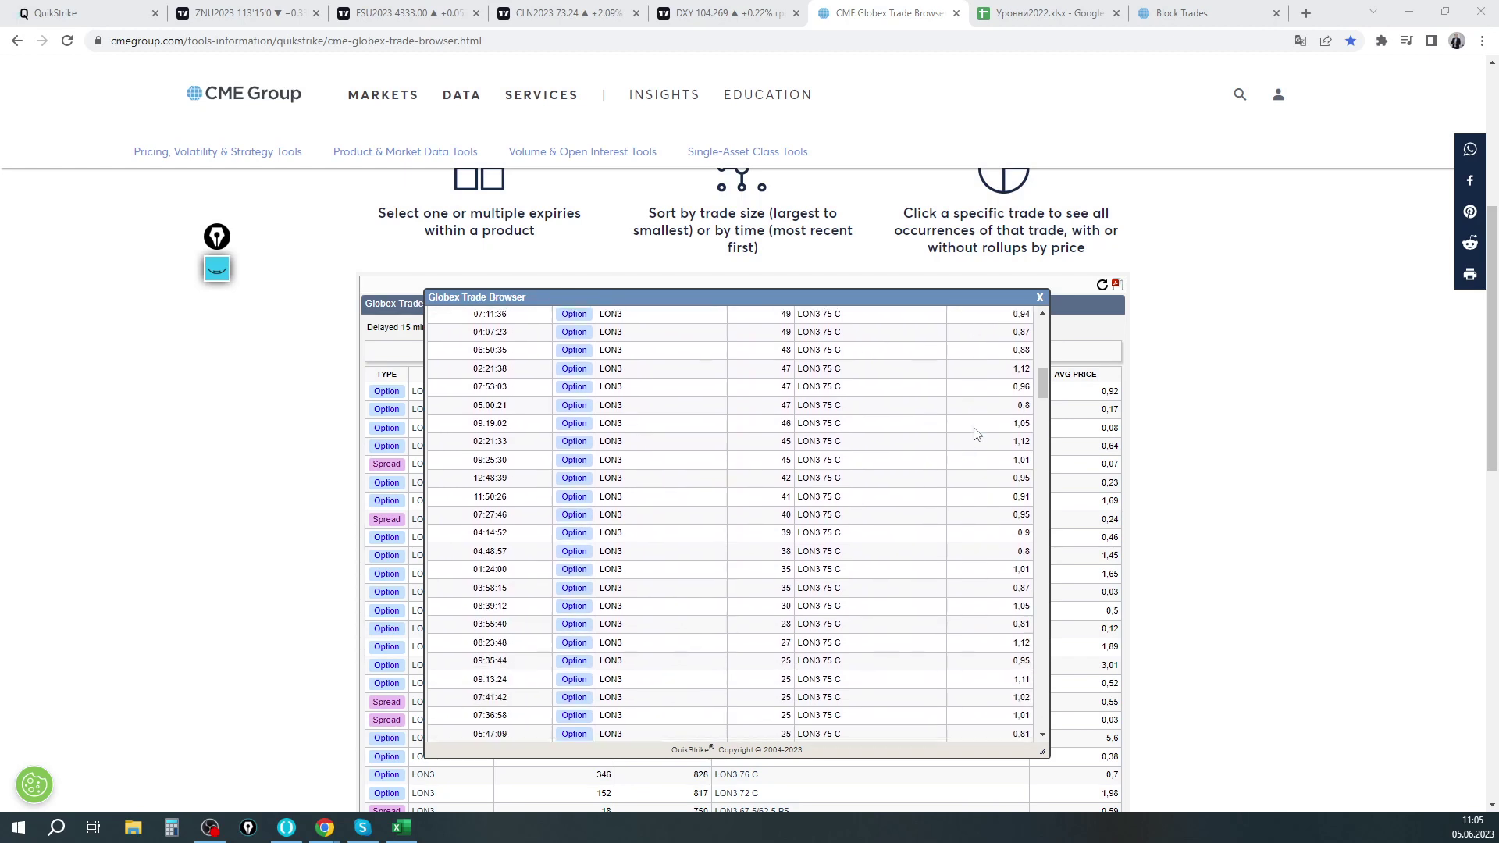
pyautogui.click(217, 271)
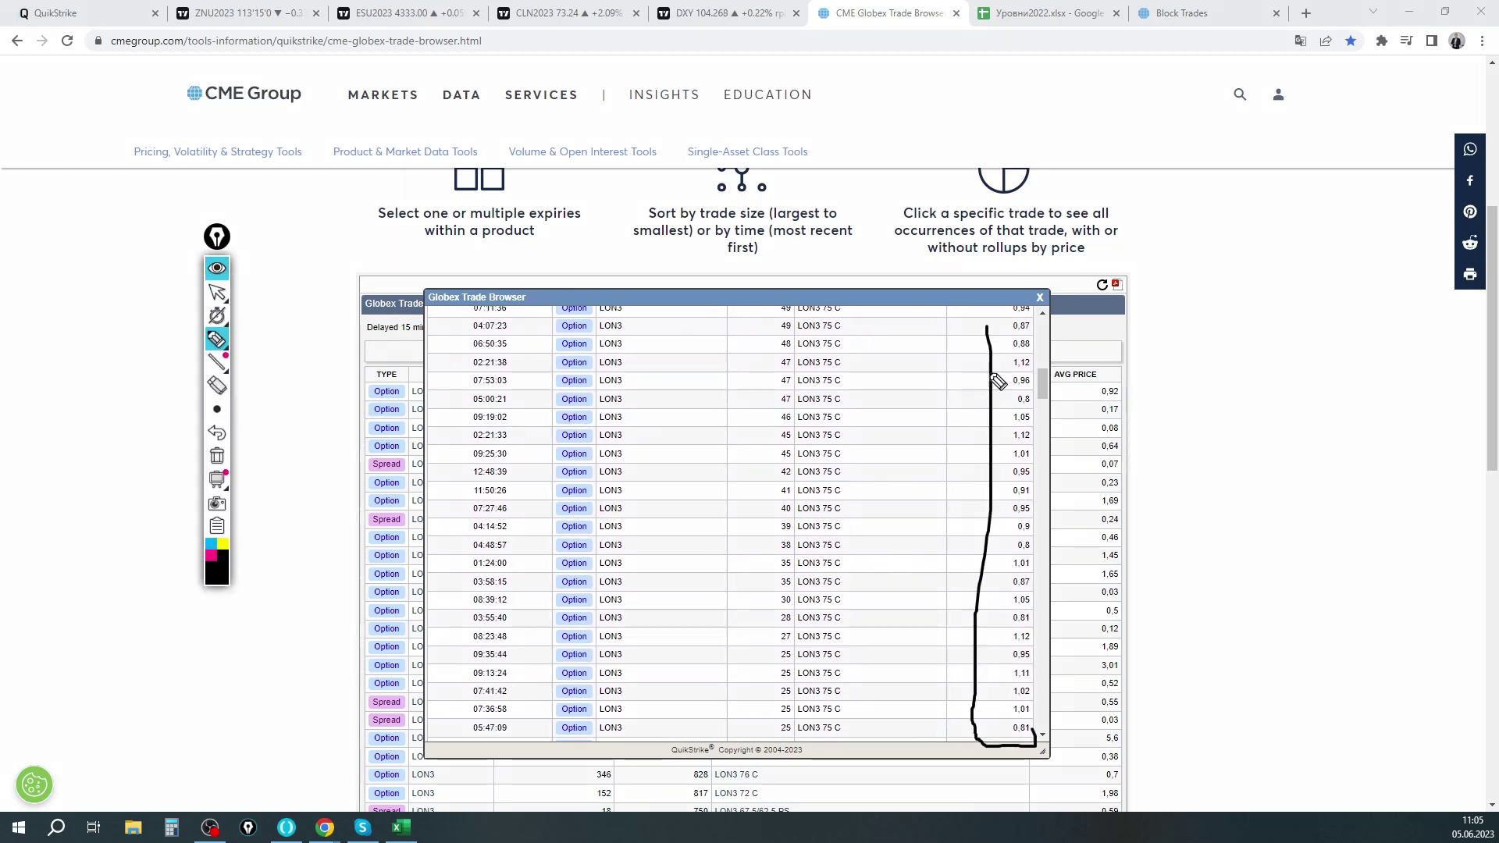
pyautogui.moveTo(770, 338)
pyautogui.mouseDown()
pyautogui.moveTo(763, 617)
pyautogui.moveTo(804, 761)
pyautogui.mouseUp()
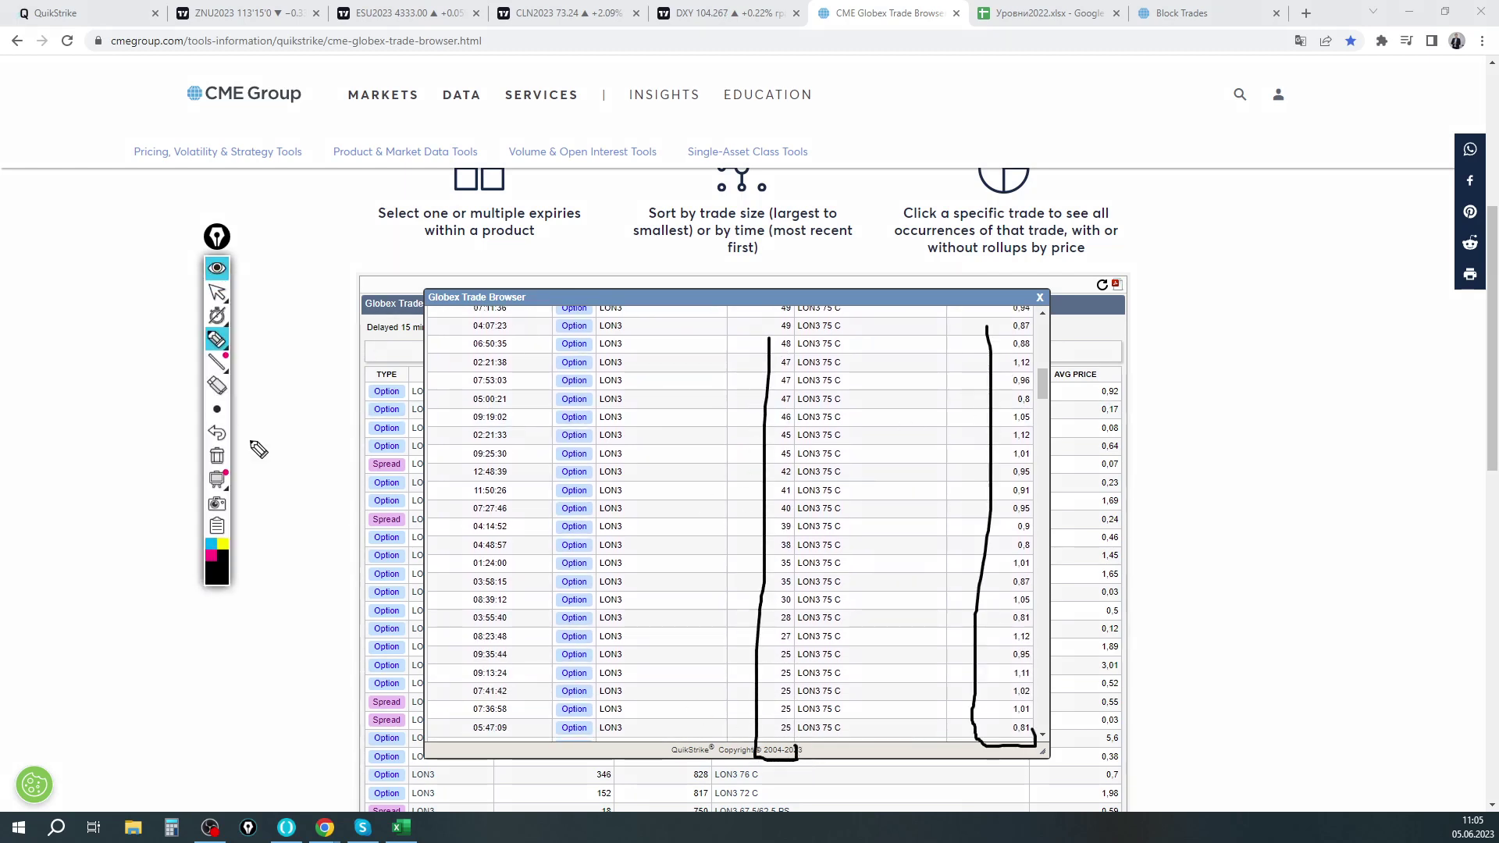
pyautogui.click(217, 432)
# Look through the smaller LON3 75 C trades further down the list and close the trade details
pyautogui.click(217, 268)
pyautogui.scroll(-10, 995, 328)
pyautogui.scroll(-15, 968, 507)
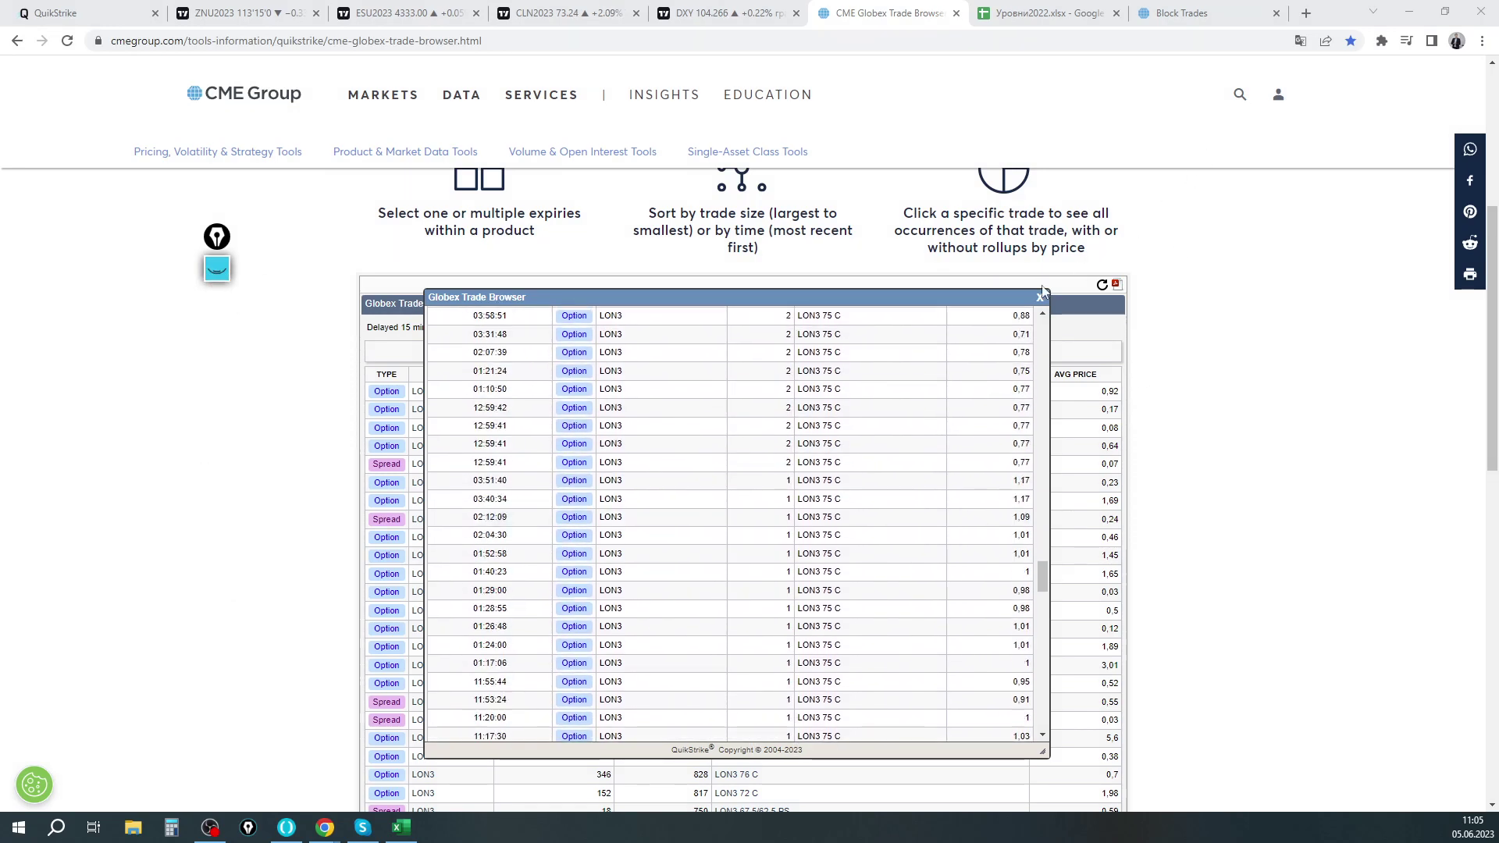
pyautogui.click(1041, 296)
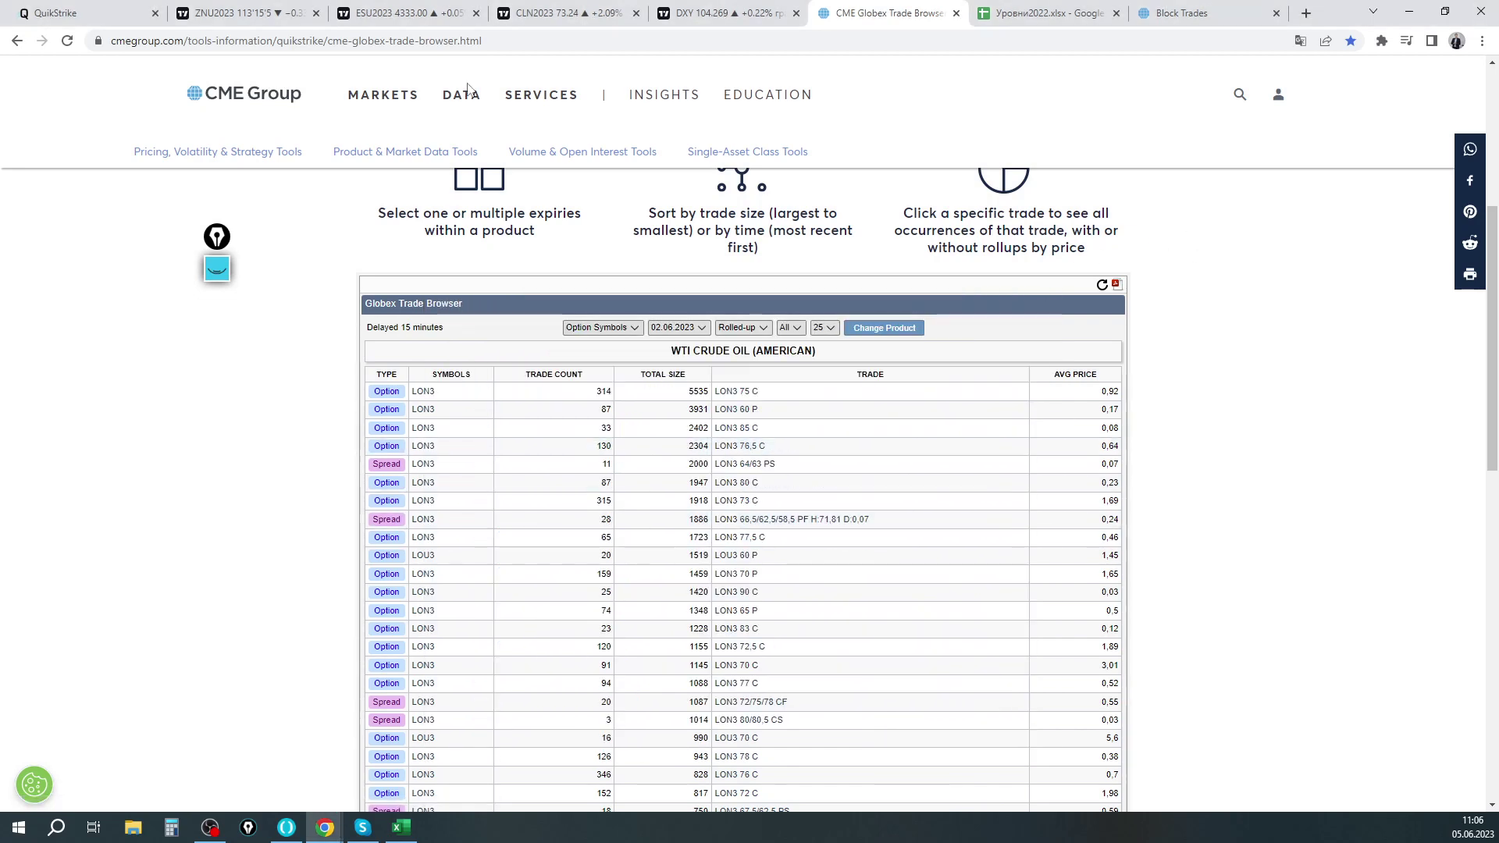
# Switch back to the CLN2023 chart in TradingView and examine the option levels from about 58 to 77
pyautogui.click(560, 12)
pyautogui.scroll(5, 888, 406)
pyautogui.moveTo(888, 383); pyautogui.dragTo(1006, 447)
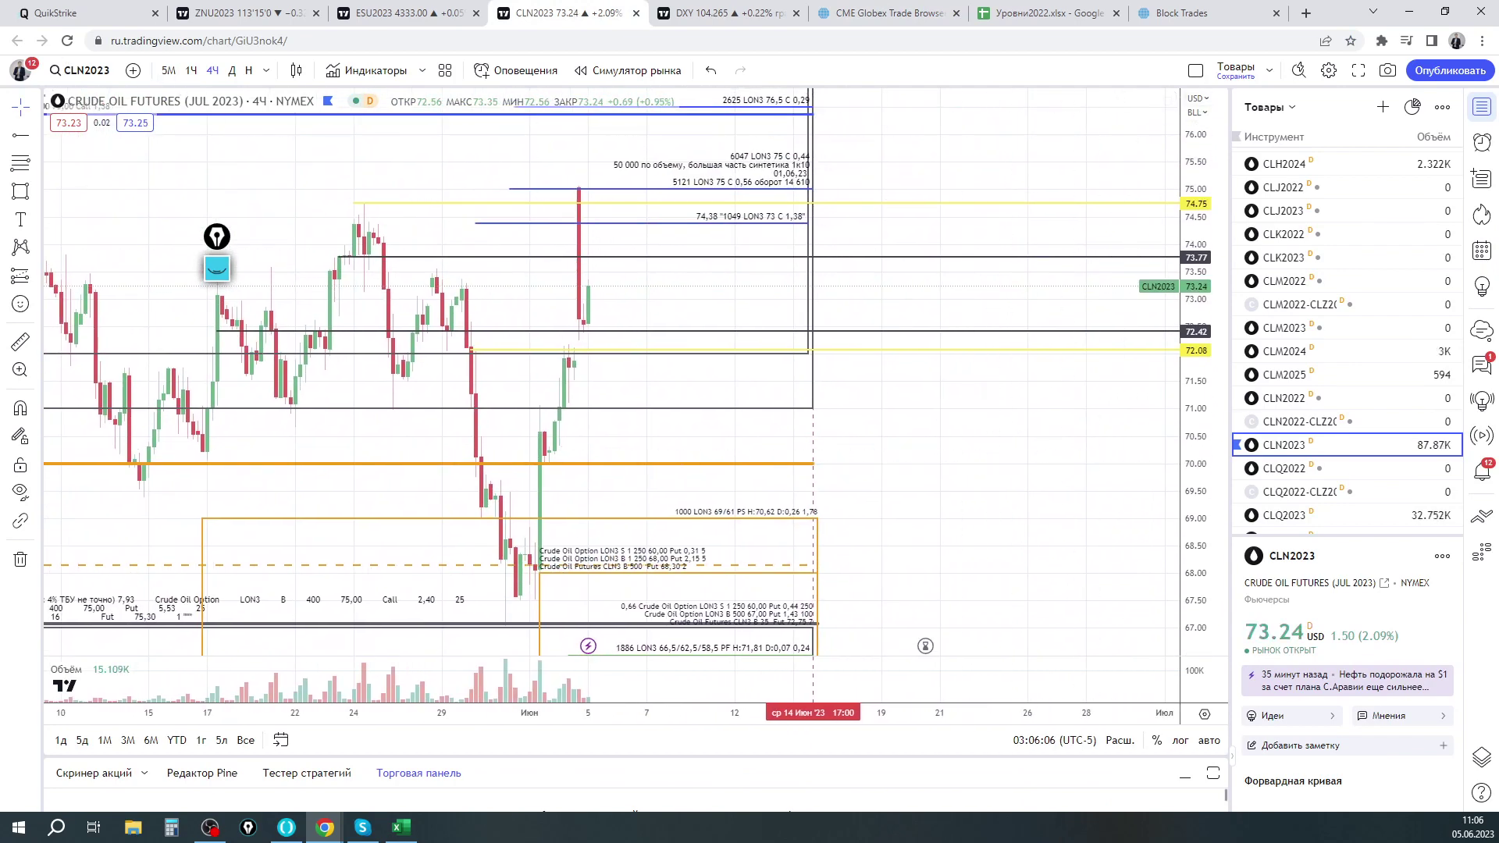
pyautogui.scroll(-4, 898, 652)
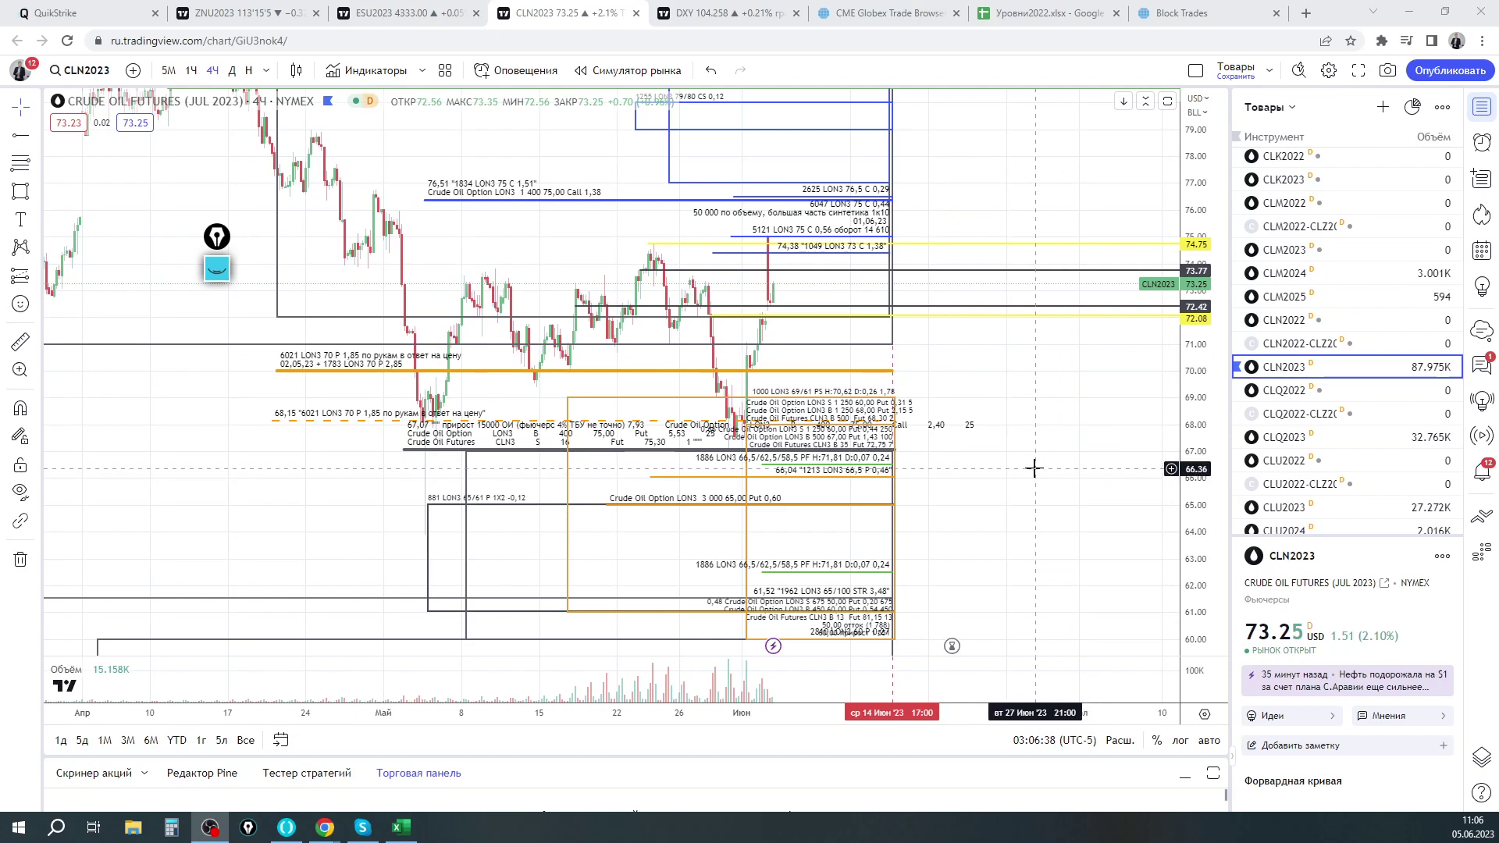
pyautogui.moveTo(1022, 502); pyautogui.dragTo(1007, 406)
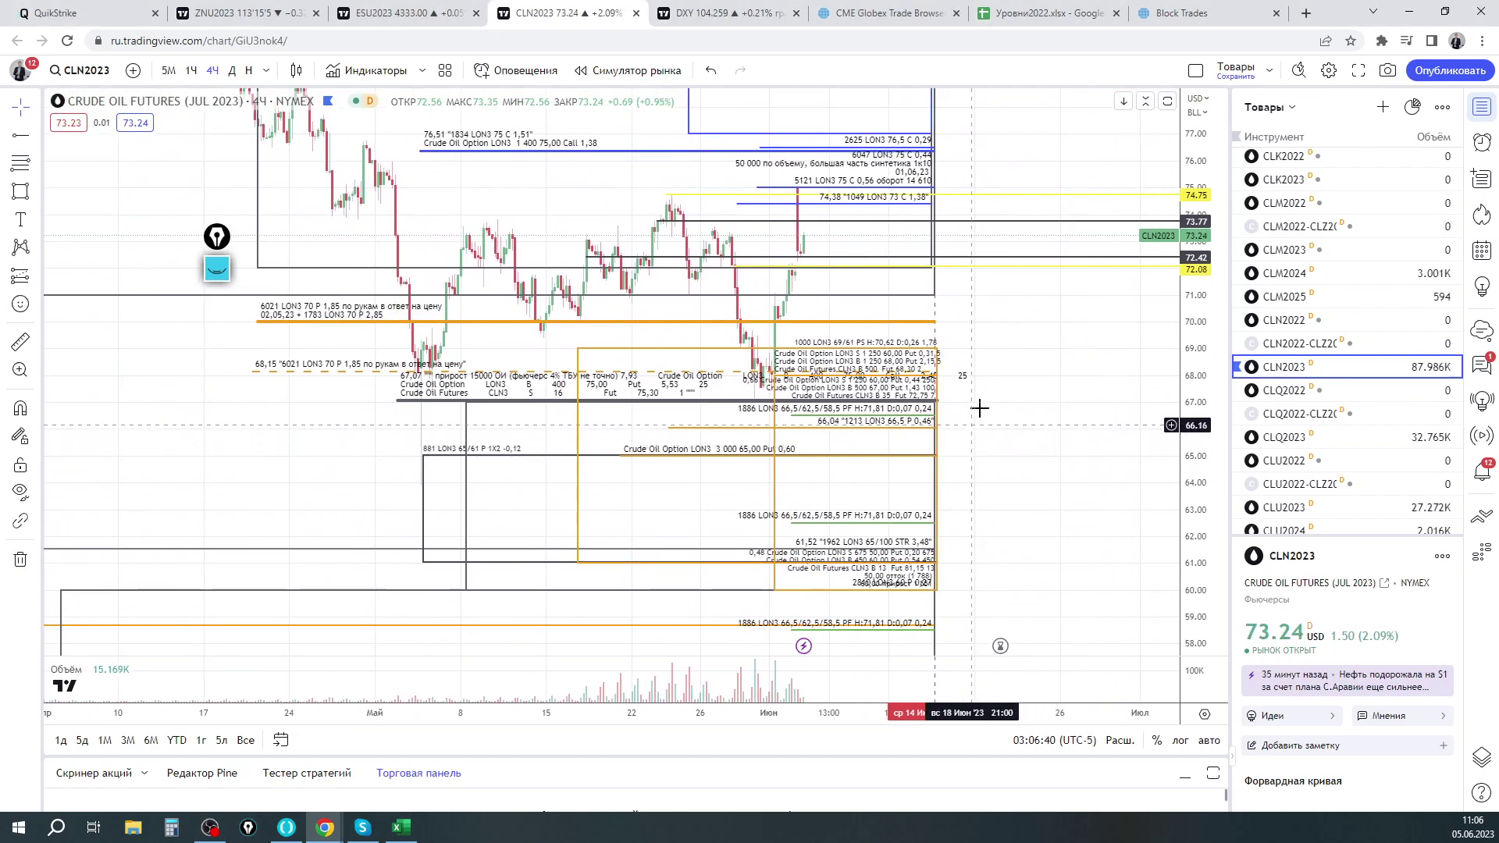
# Clear the old pen mark and underline the JUL 2023 contract title and the 14 June 2023 date marker in pen
pyautogui.hotkey('ctrl', 'shift', 'p')
pyautogui.moveTo(988, 327); pyautogui.dragTo(1033, 730)
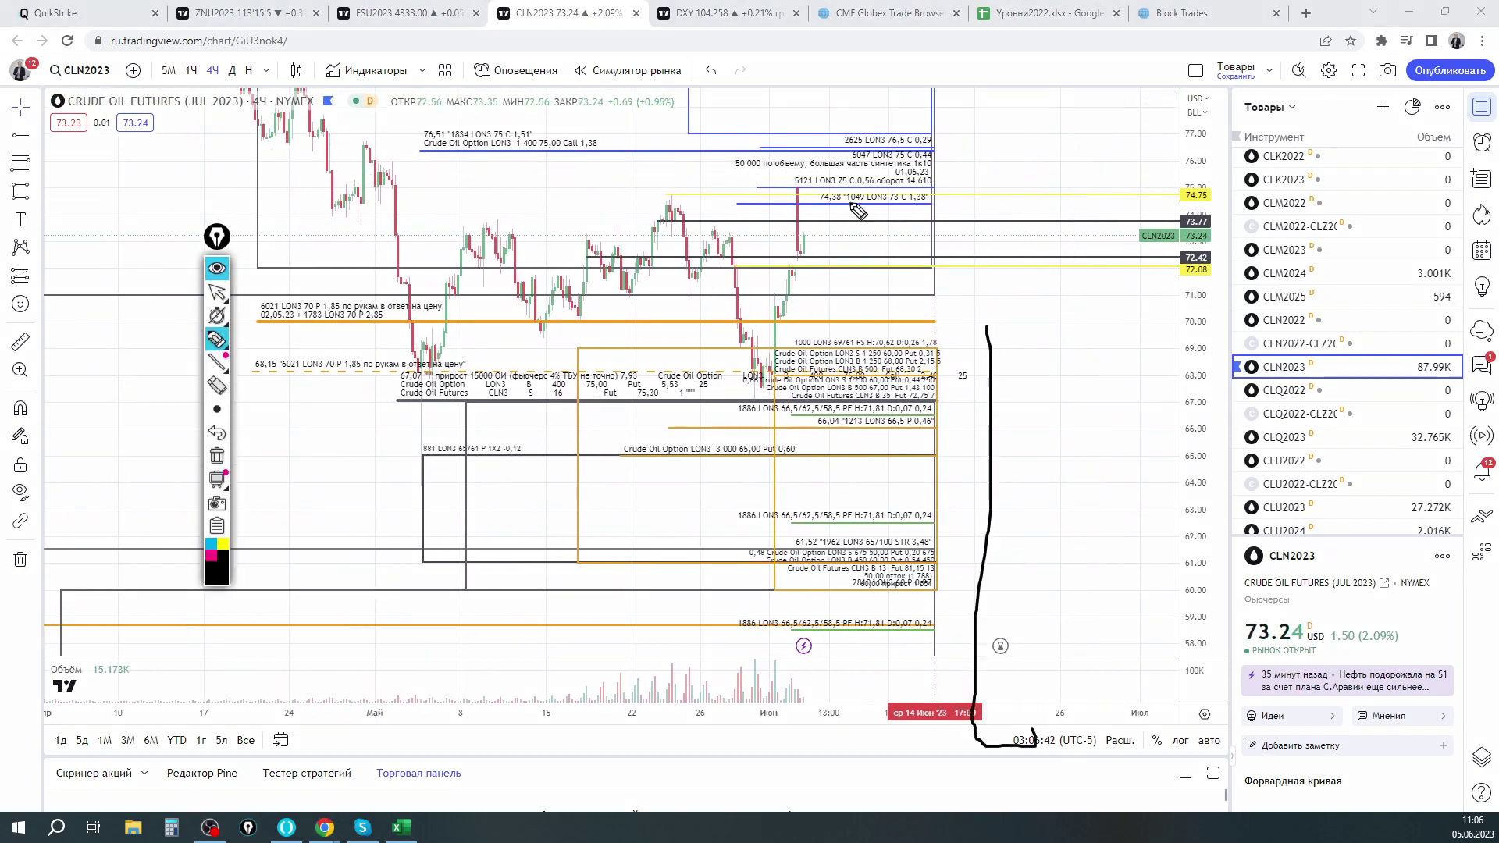
pyautogui.click(228, 460)
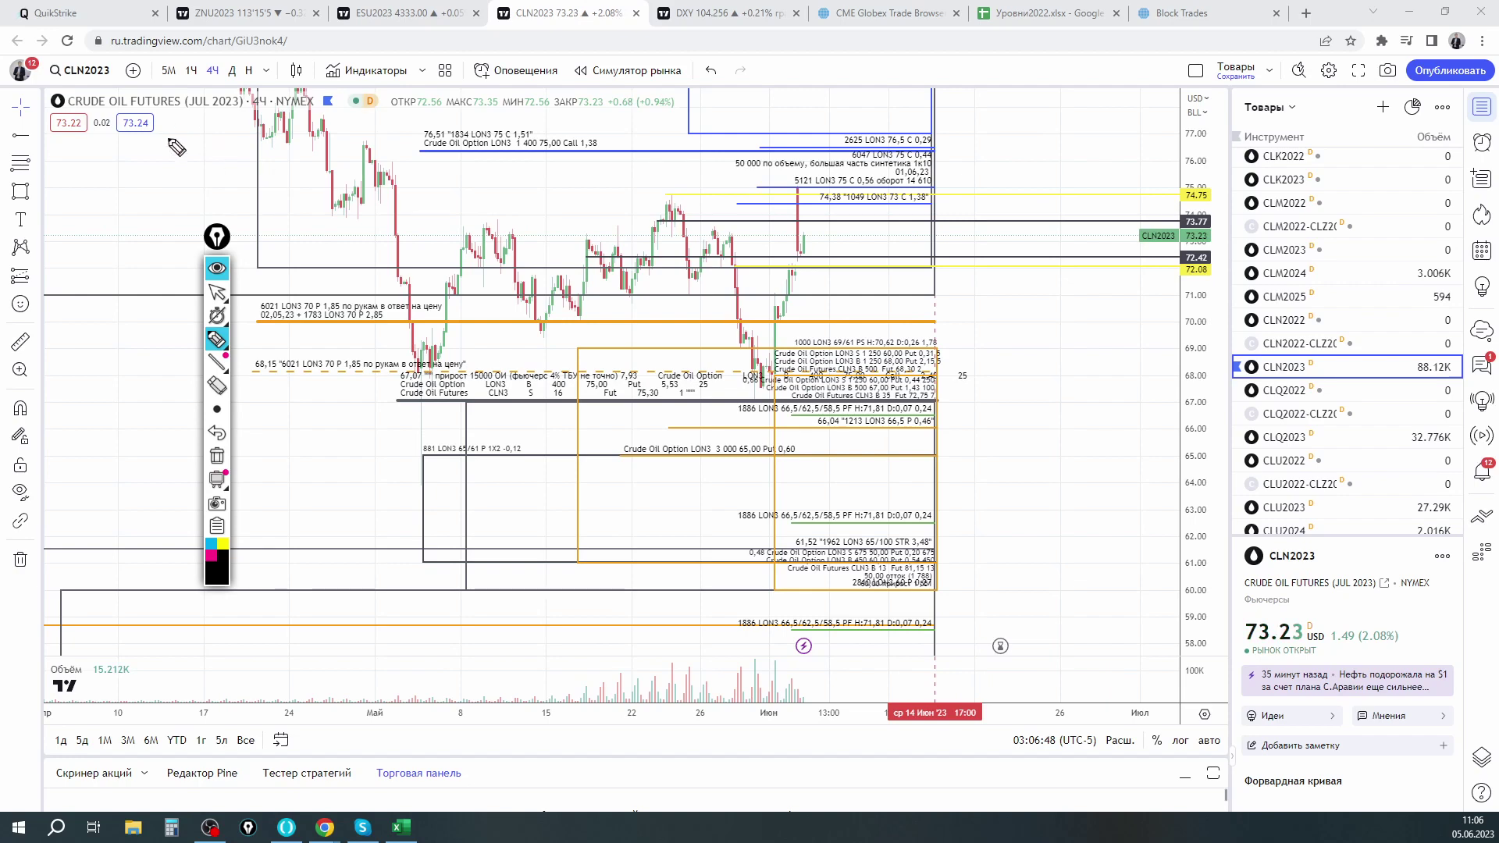
pyautogui.moveTo(900, 690); pyautogui.dragTo(954, 688)
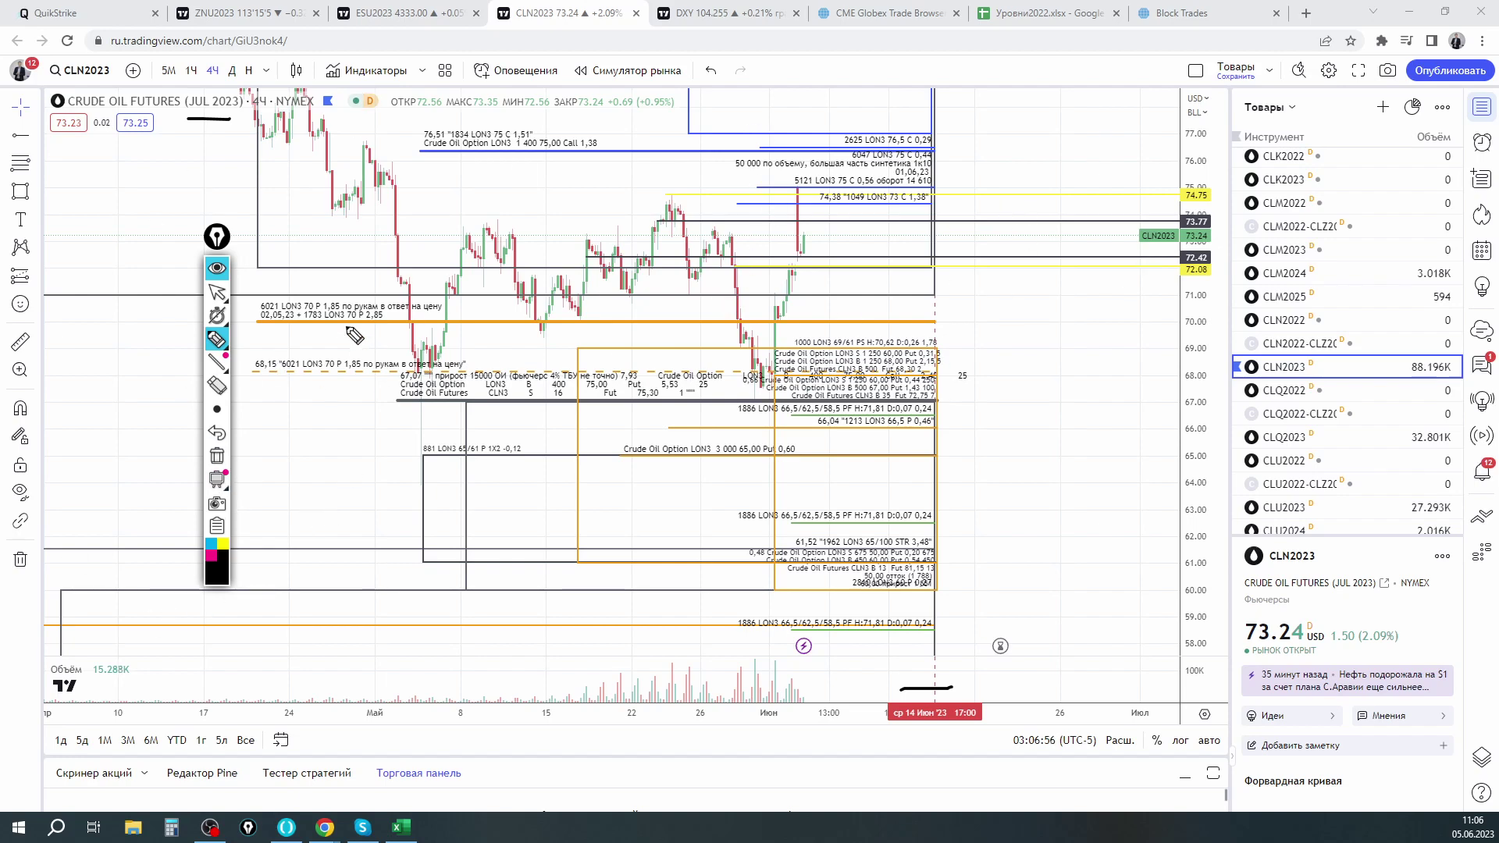
pyautogui.click(217, 279)
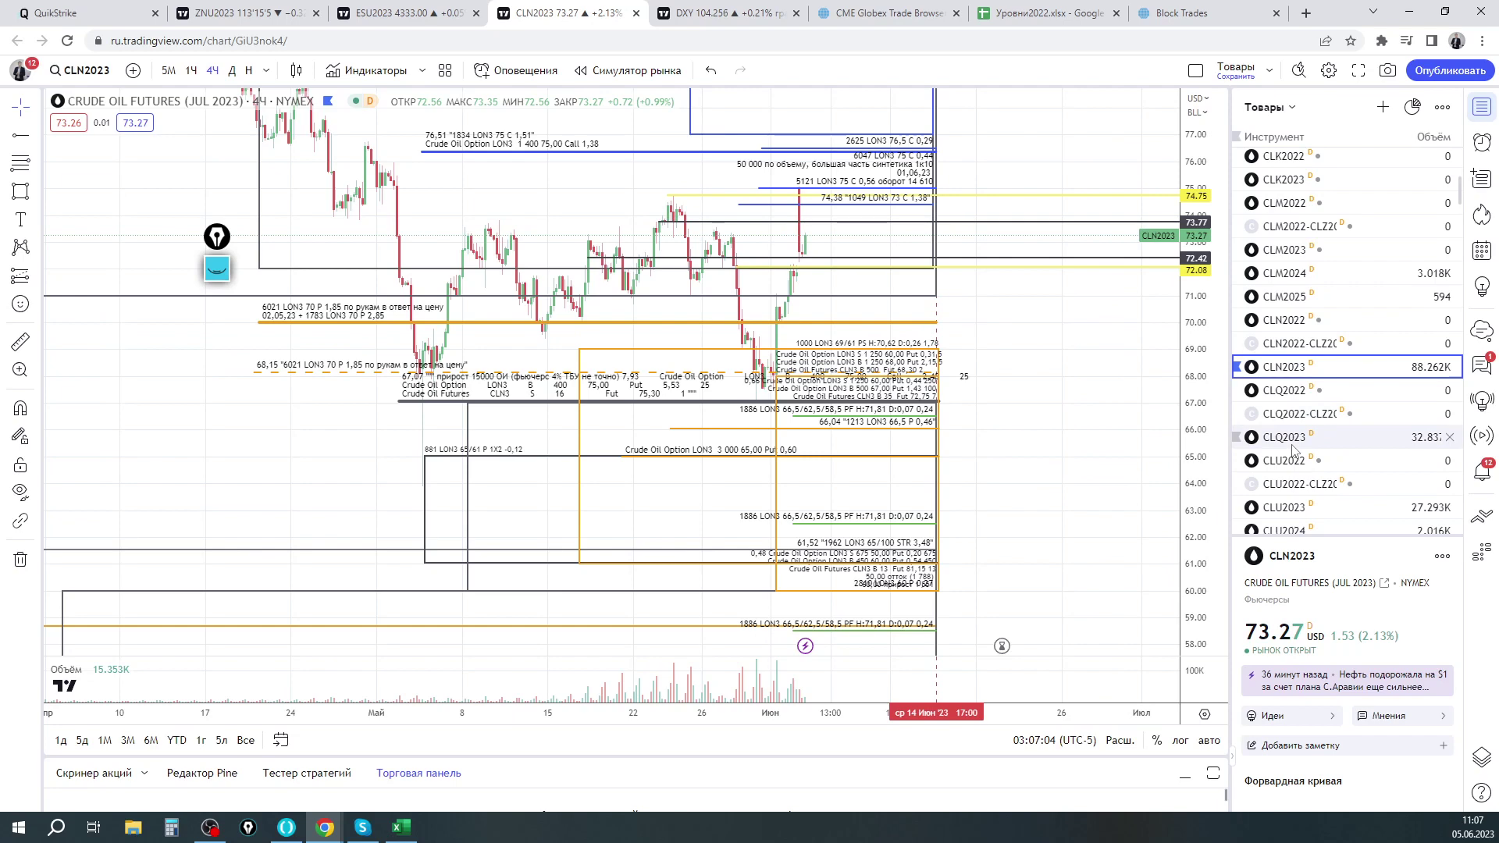
# Open the CLQ2023 chart and outline the "1092 LOQ3 76 C" level label with the pen
pyautogui.click(1292, 446)
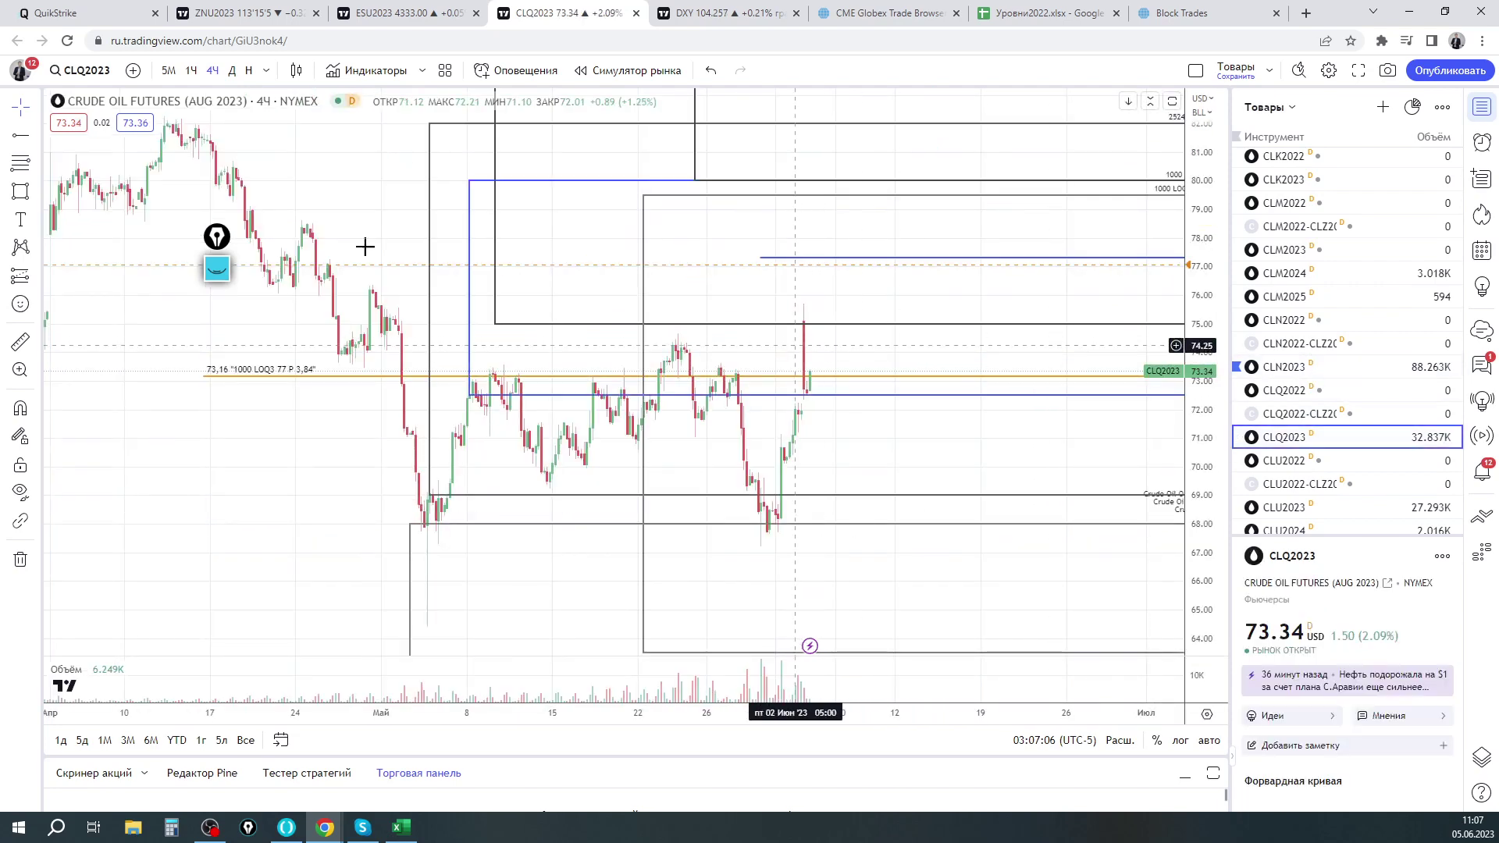
pyautogui.scroll(-3, 669, 337)
pyautogui.moveTo(1107, 308); pyautogui.dragTo(870, 415)
pyautogui.moveTo(1199, 210); pyautogui.dragTo(1200, 390)
pyautogui.click(223, 239)
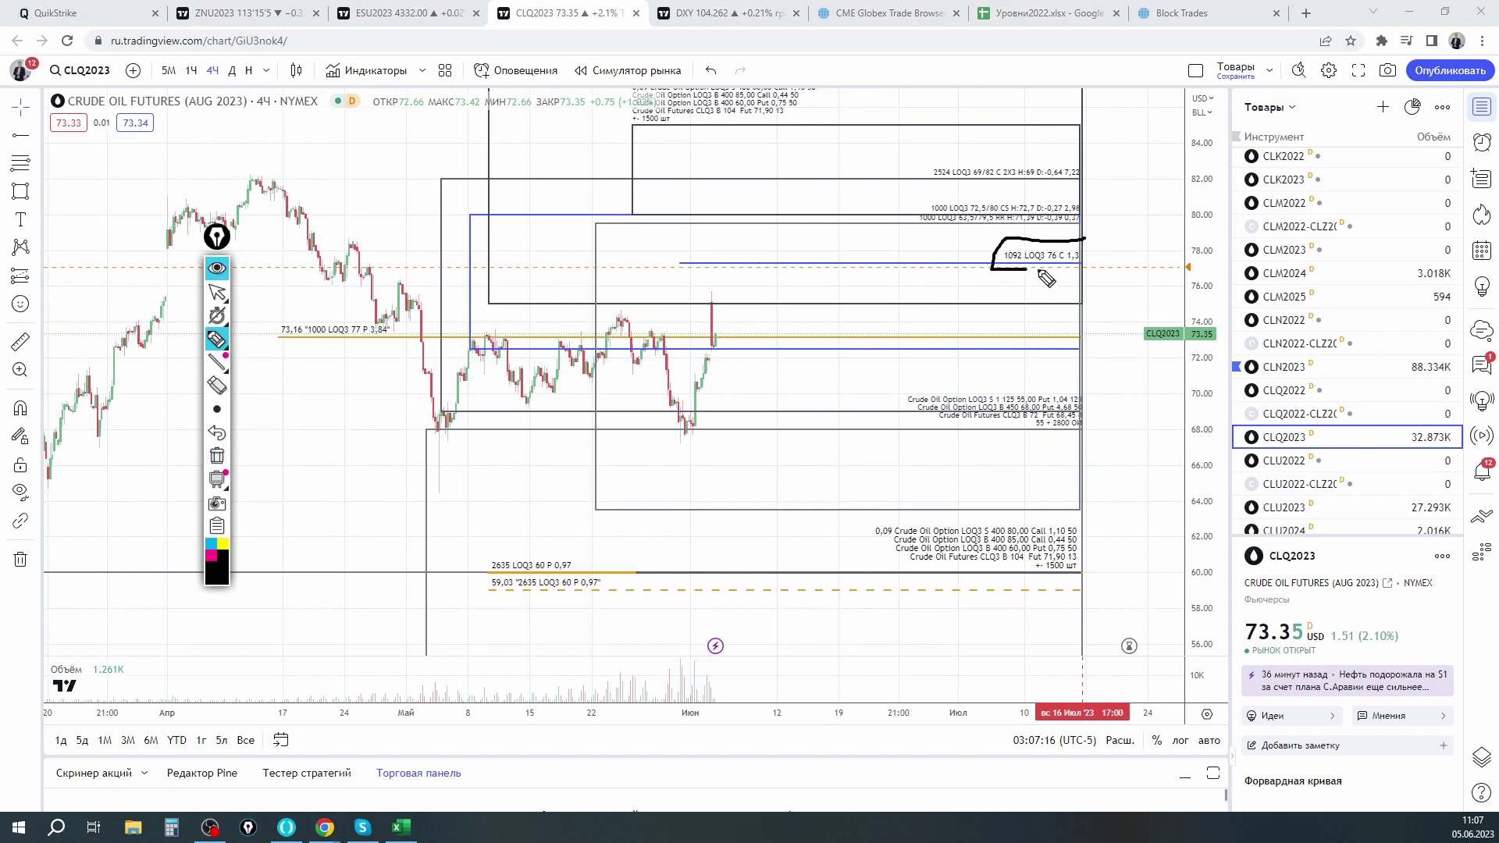
pyautogui.click(210, 280)
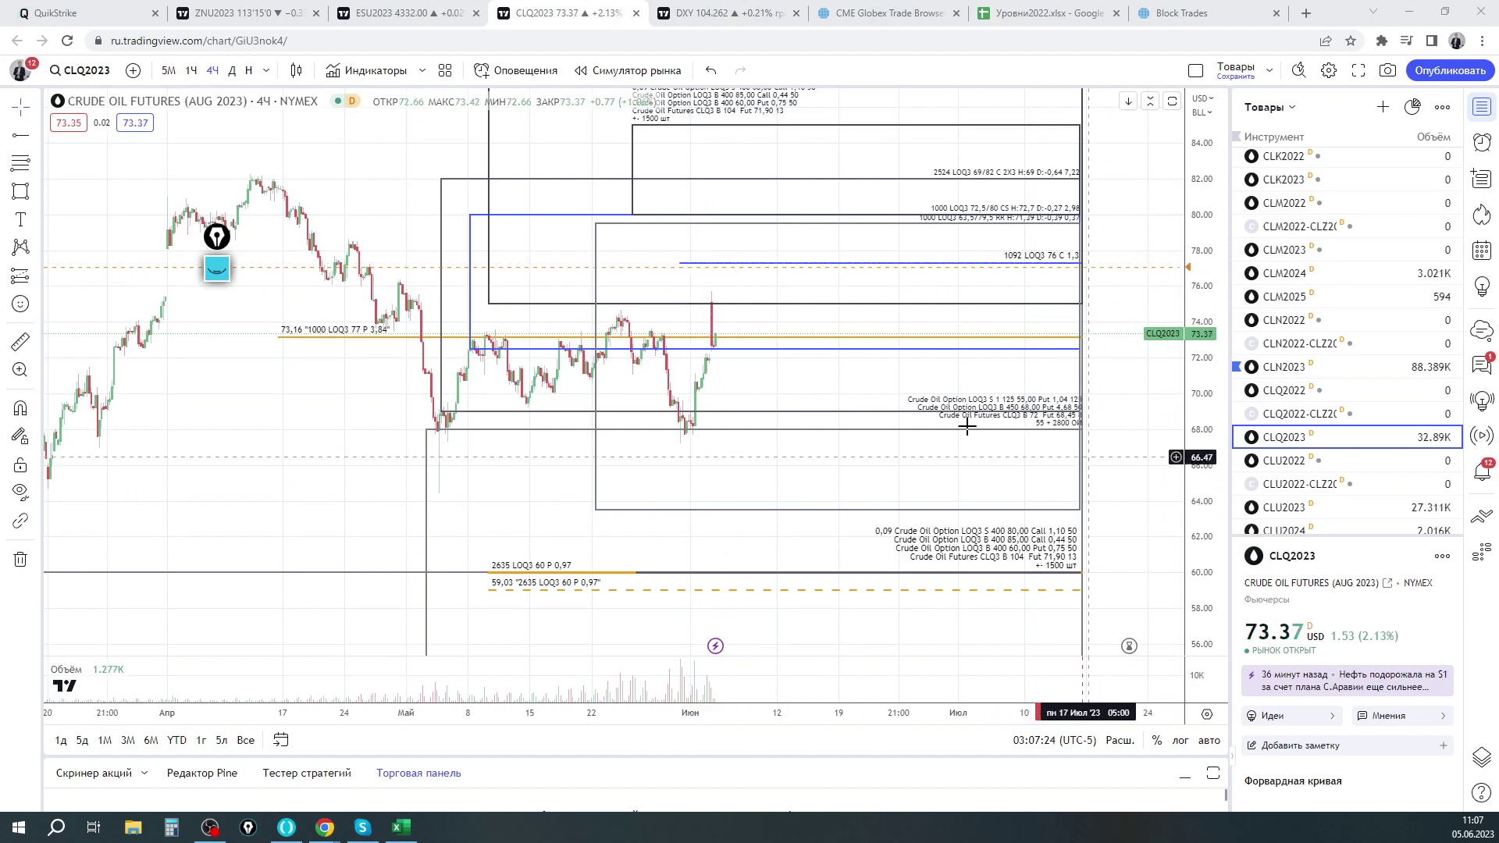
# Replace the old pen outline with one around the 2635 LOQ3 60 P levels and a mark on the 73,16 level
pyautogui.scroll(-3, 702, 433)
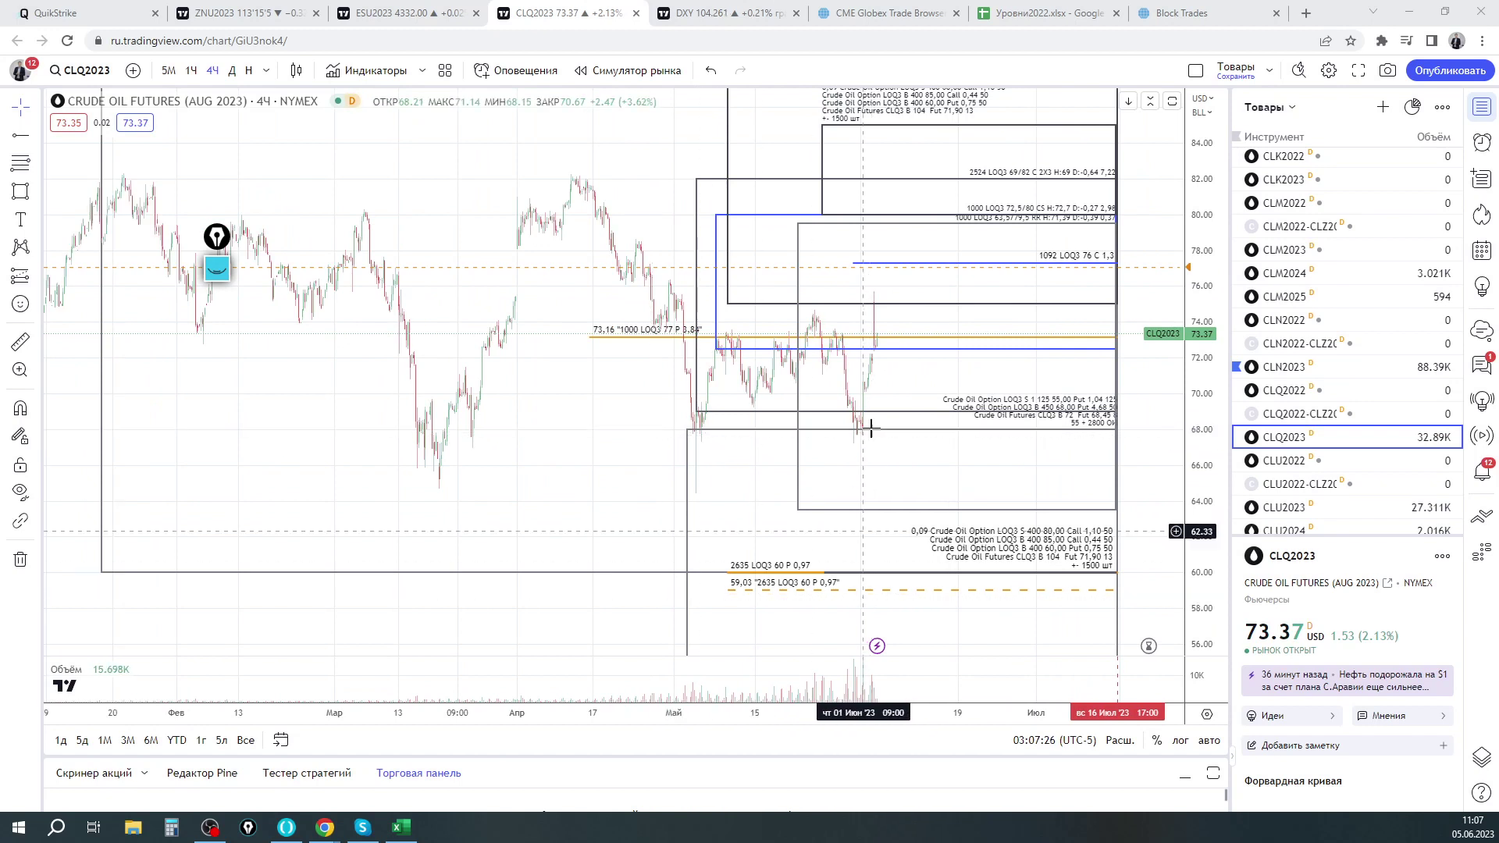
pyautogui.click(217, 268)
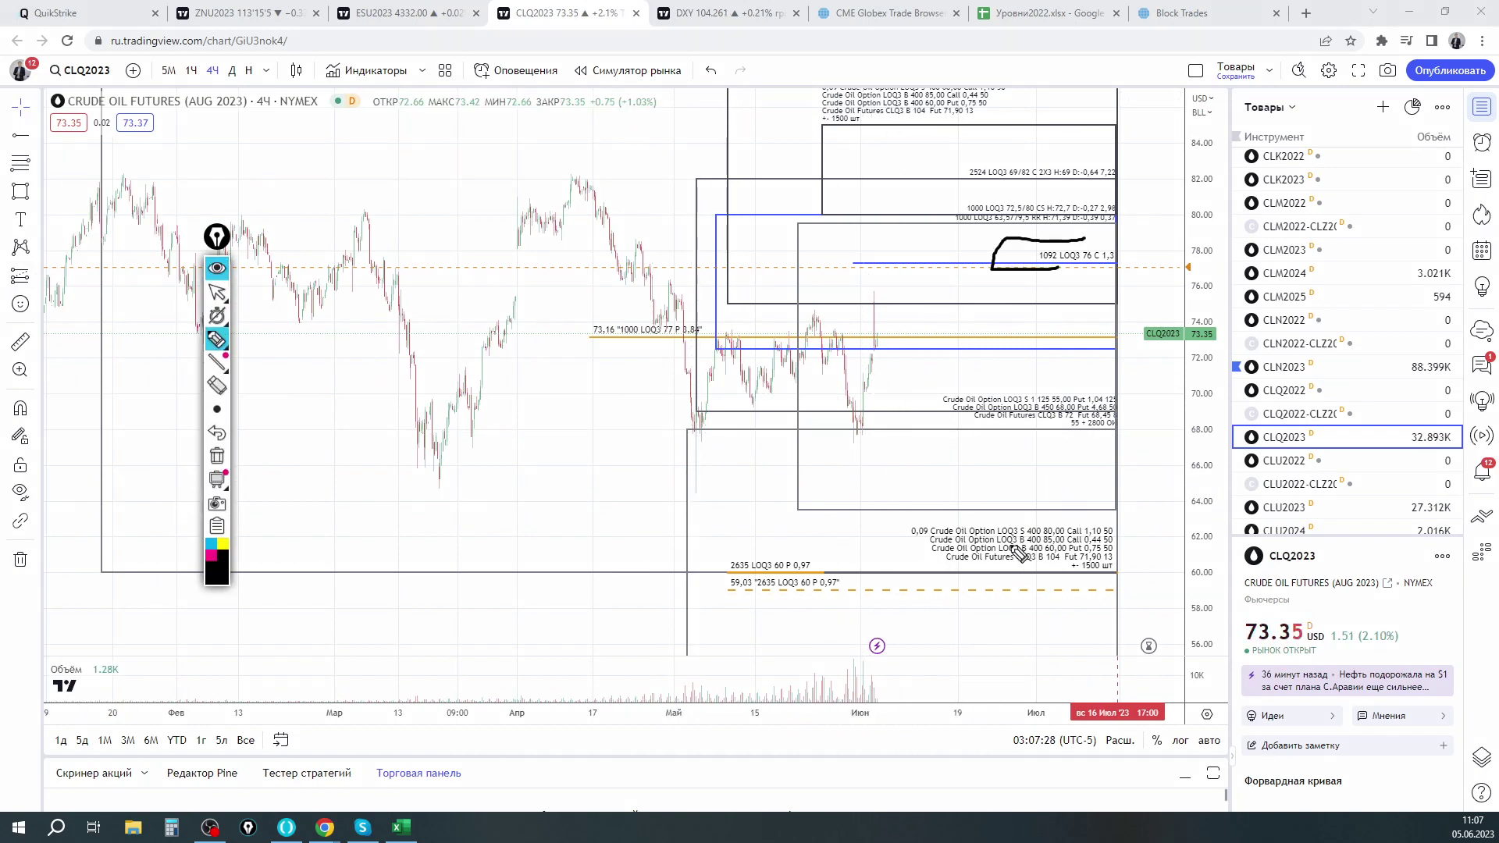
pyautogui.click(217, 456)
pyautogui.moveTo(703, 551)
pyautogui.mouseDown()
pyautogui.moveTo(1008, 613)
pyautogui.moveTo(1134, 584)
pyautogui.moveTo(910, 564)
pyautogui.moveTo(706, 573)
pyautogui.mouseUp()
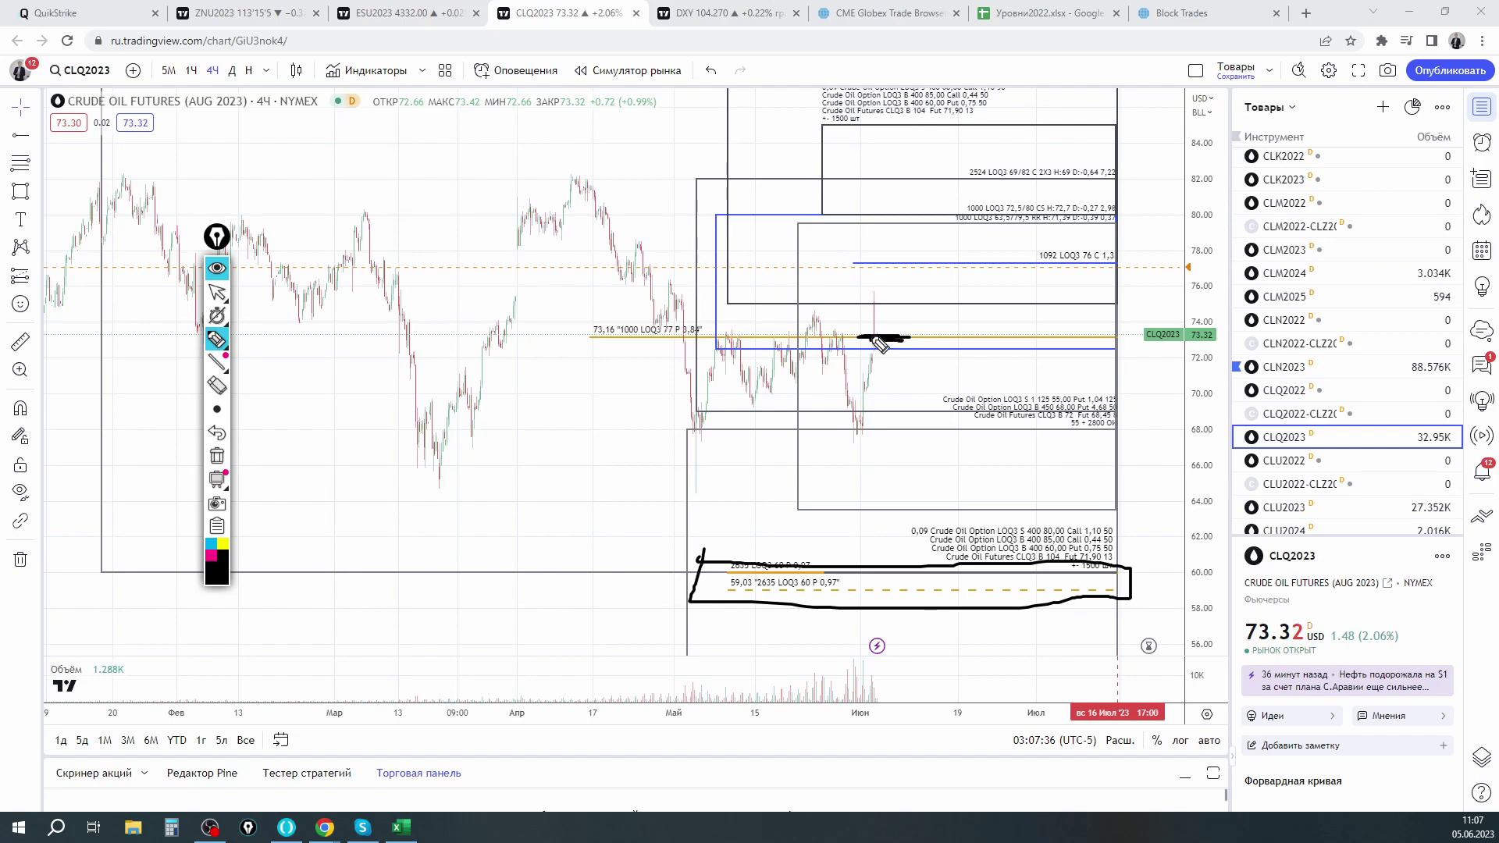
# Draw horizontal pen lines along the swing lows at about 68 and the swing highs at about 82, and hide the annotations
pyautogui.moveTo(538, 434); pyautogui.dragTo(948, 421)
pyautogui.moveTo(334, 186); pyautogui.dragTo(1036, 186)
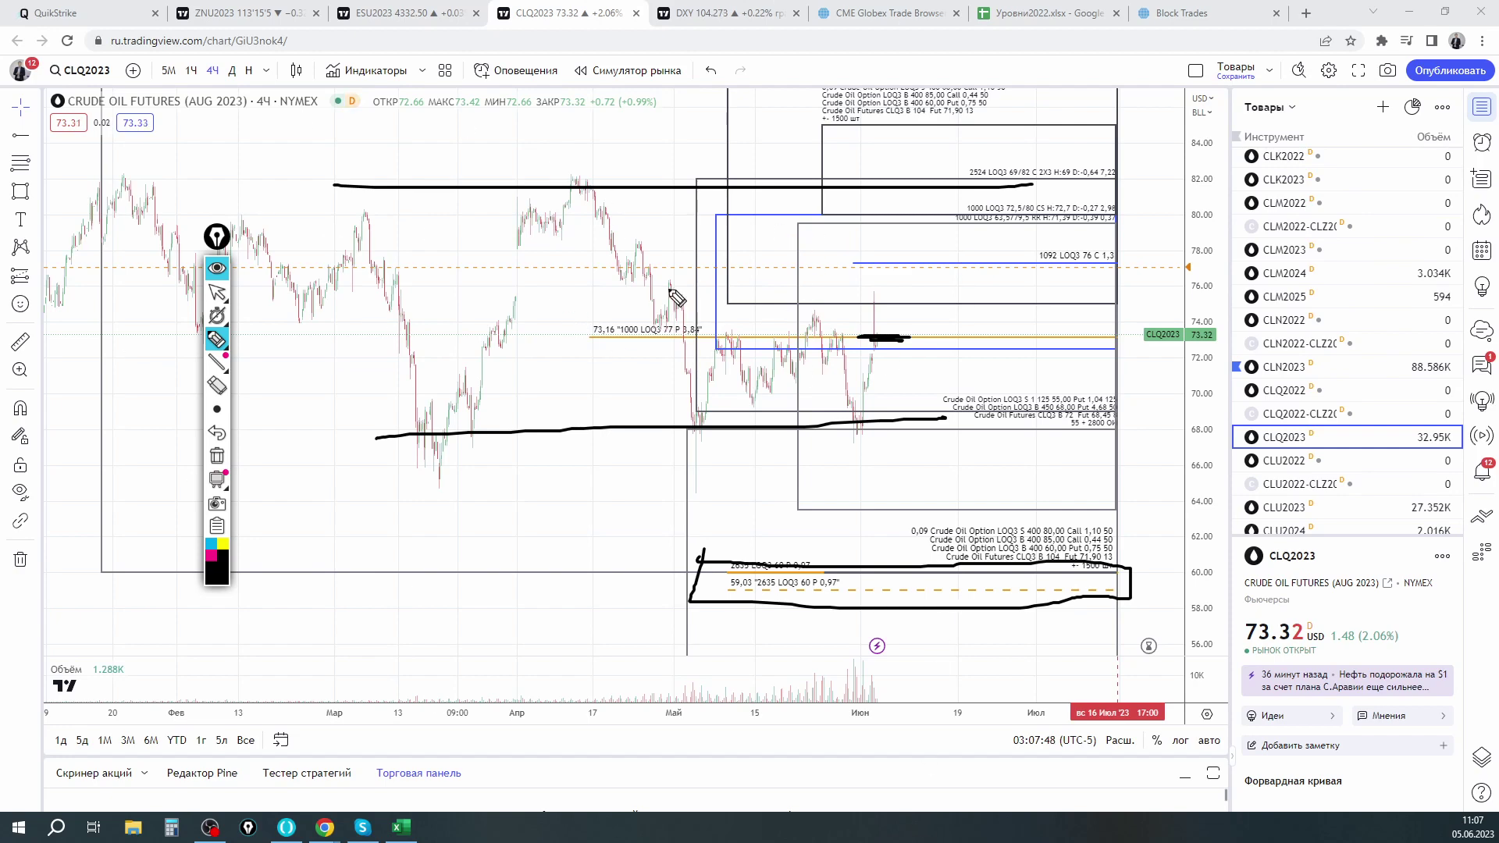
pyautogui.click(214, 268)
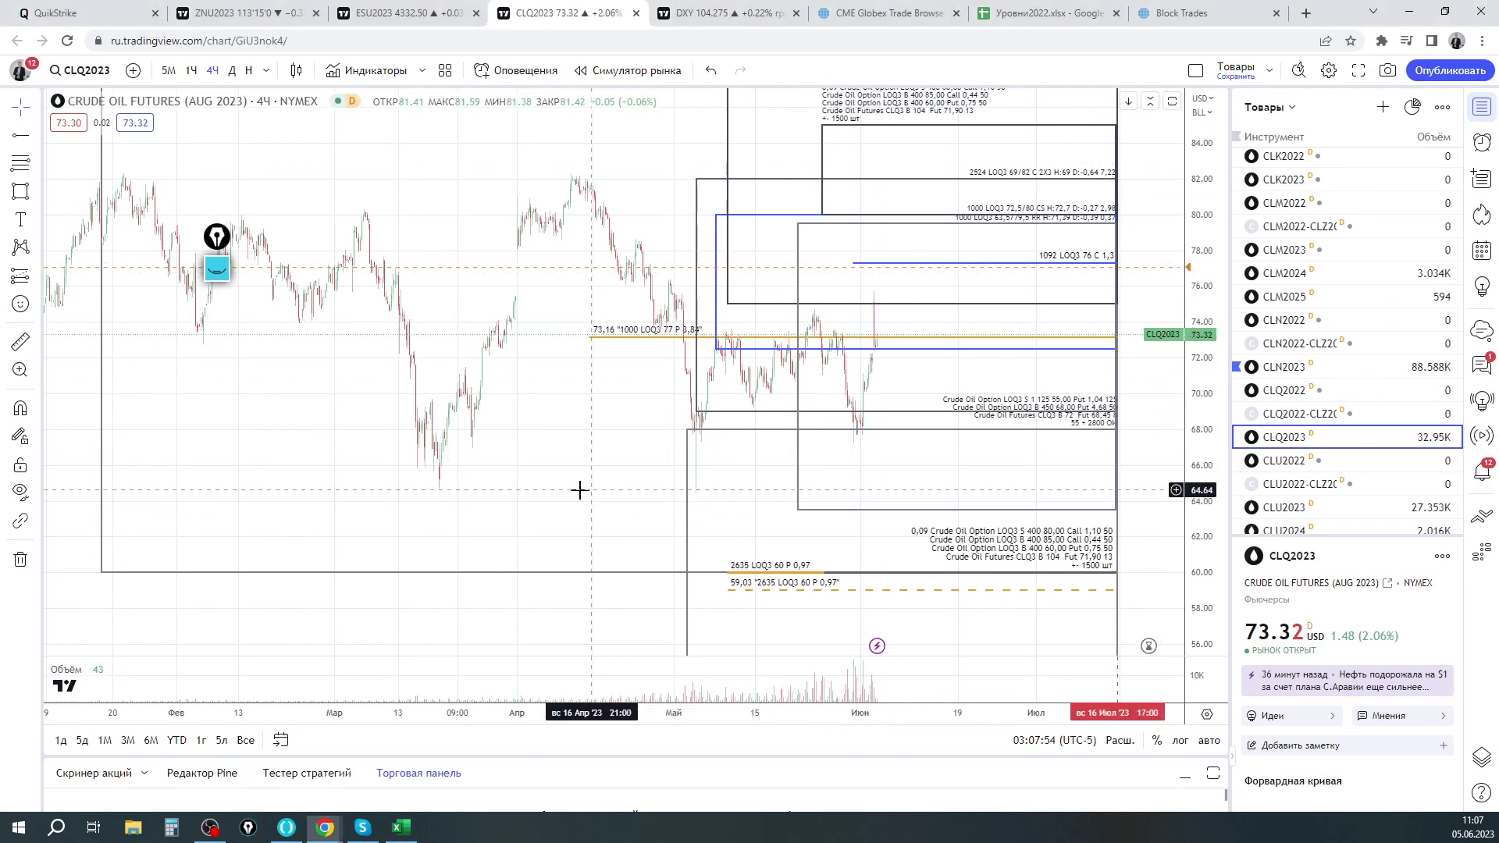
# Clear all pen marks from the CLQ2023 chart and draw a pen line along the 75 level at the recent highs
pyautogui.hscroll(3, 588, 489)
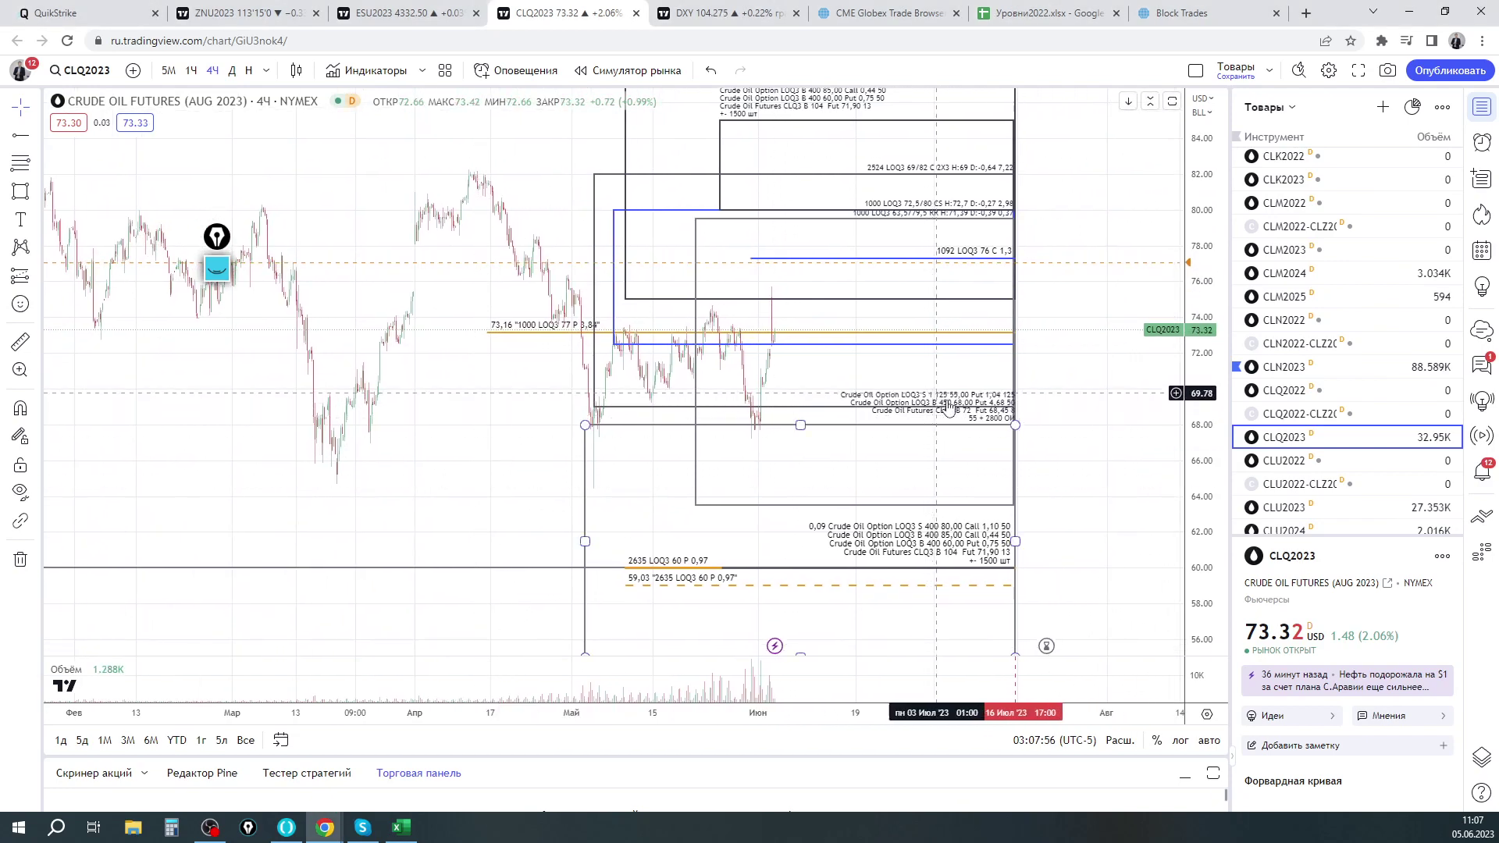
pyautogui.click(209, 266)
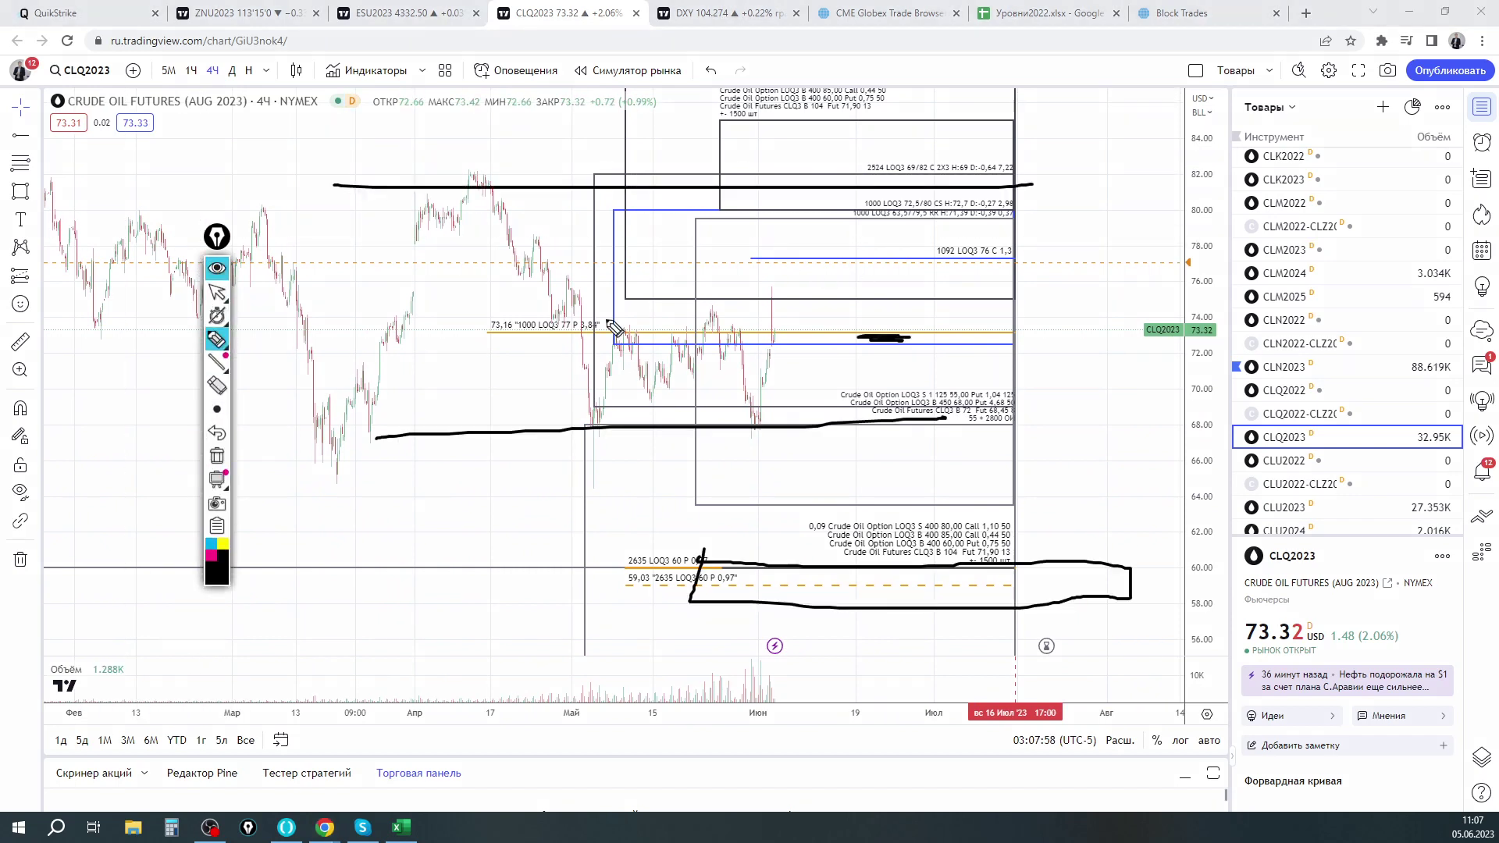
pyautogui.click(217, 456)
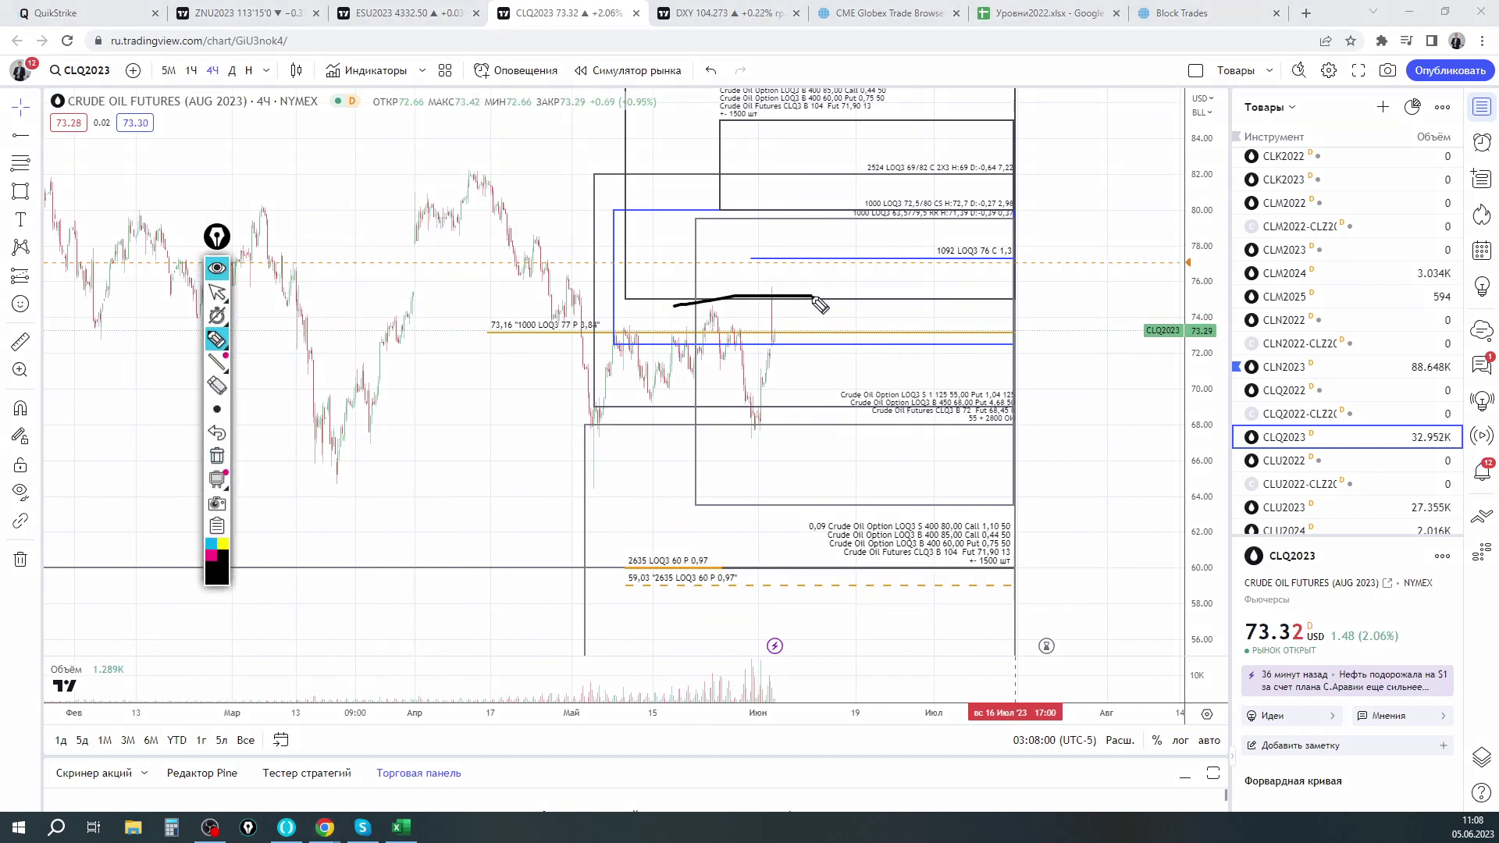
# Draw a rising pen stroke from the 75 level to about 78.5 on the CLQ2023 chart, then clear and hide the annotations
pyautogui.moveTo(785, 306); pyautogui.dragTo(889, 237)
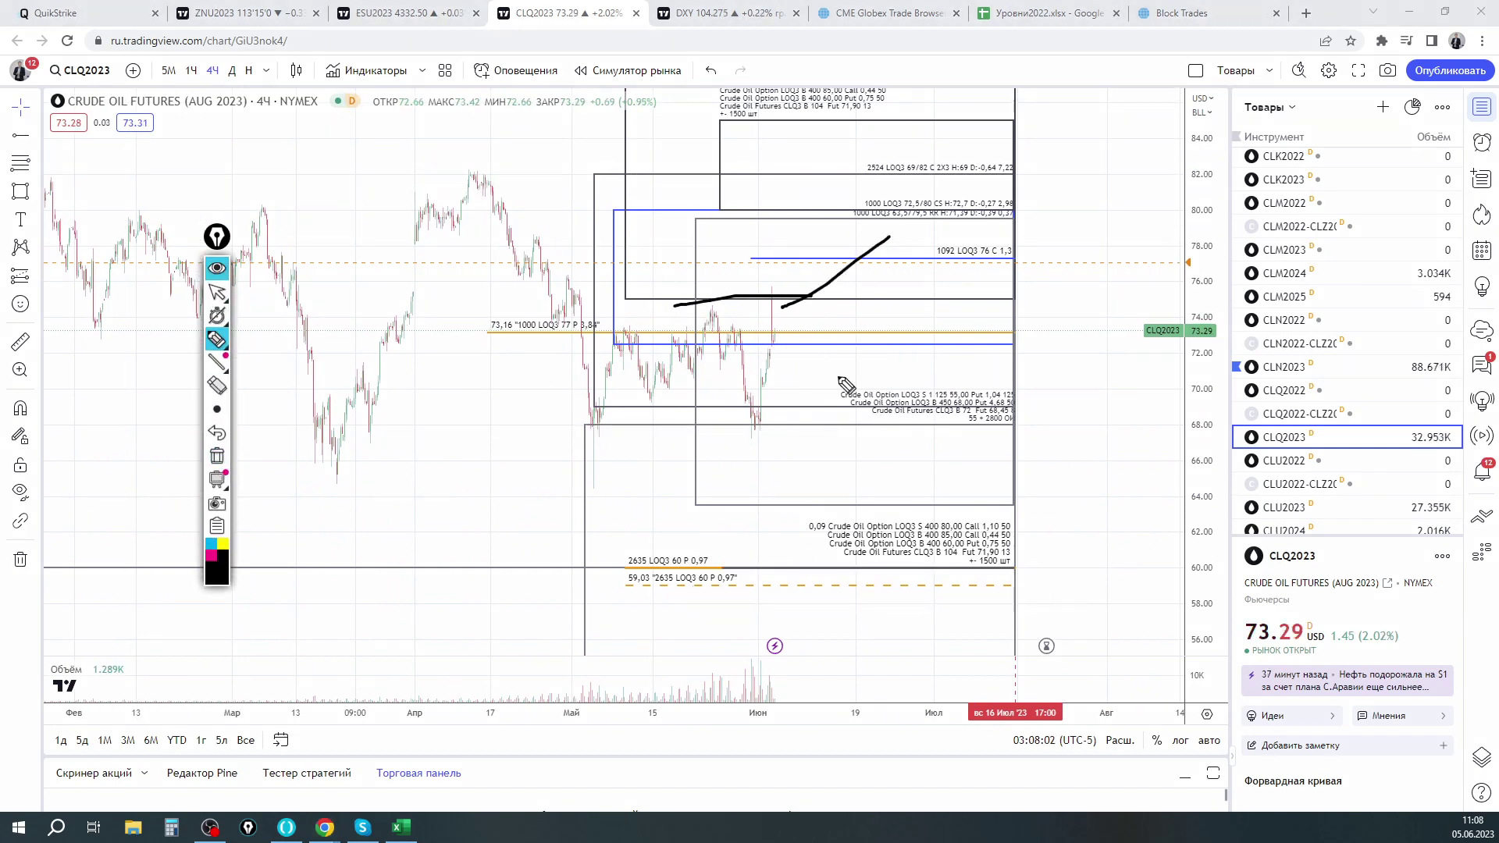
pyautogui.click(221, 463)
pyautogui.click(217, 268)
pyautogui.scroll(-2, 351, 237)
pyautogui.scroll(2, 351, 237)
pyautogui.moveTo(428, 184); pyautogui.dragTo(388, 207)
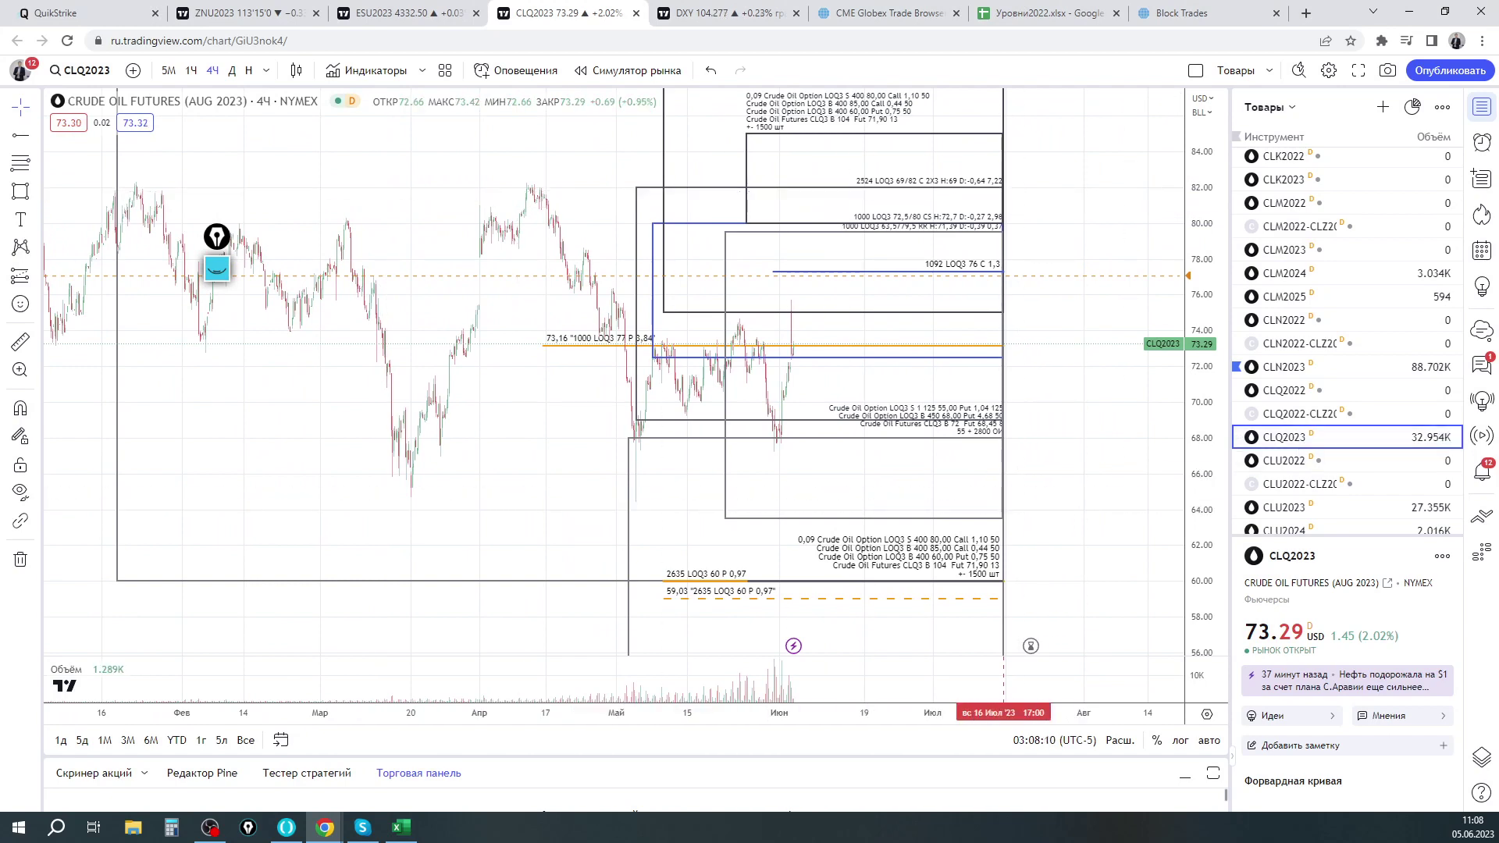
# Open the GCQ2023 gold futures chart and examine the option trade levels from 2060 down to 1850
pyautogui.click(1286, 390)
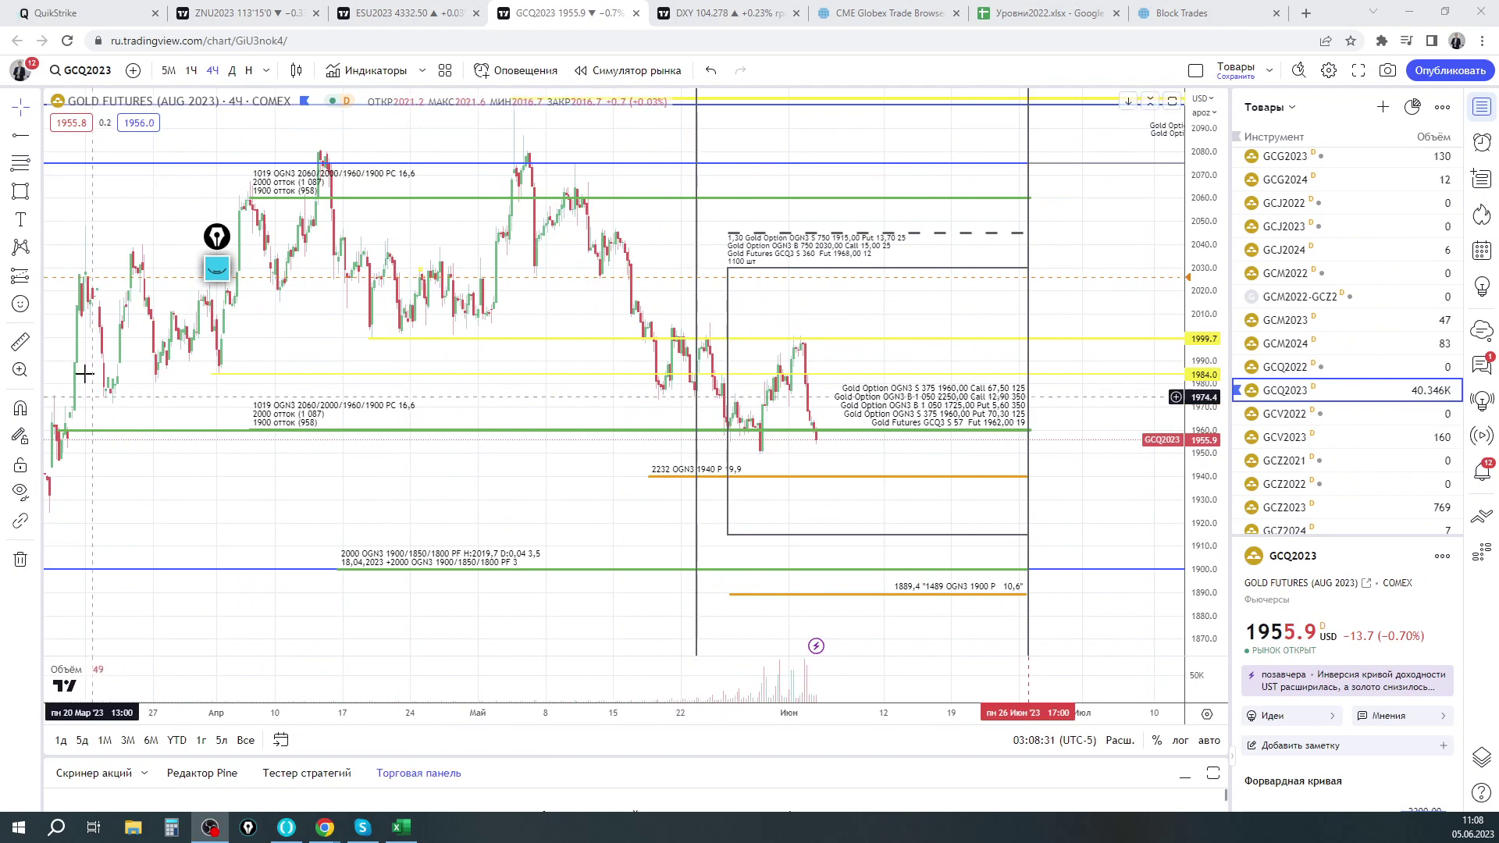
pyautogui.moveTo(539, 312); pyautogui.dragTo(555, 296)
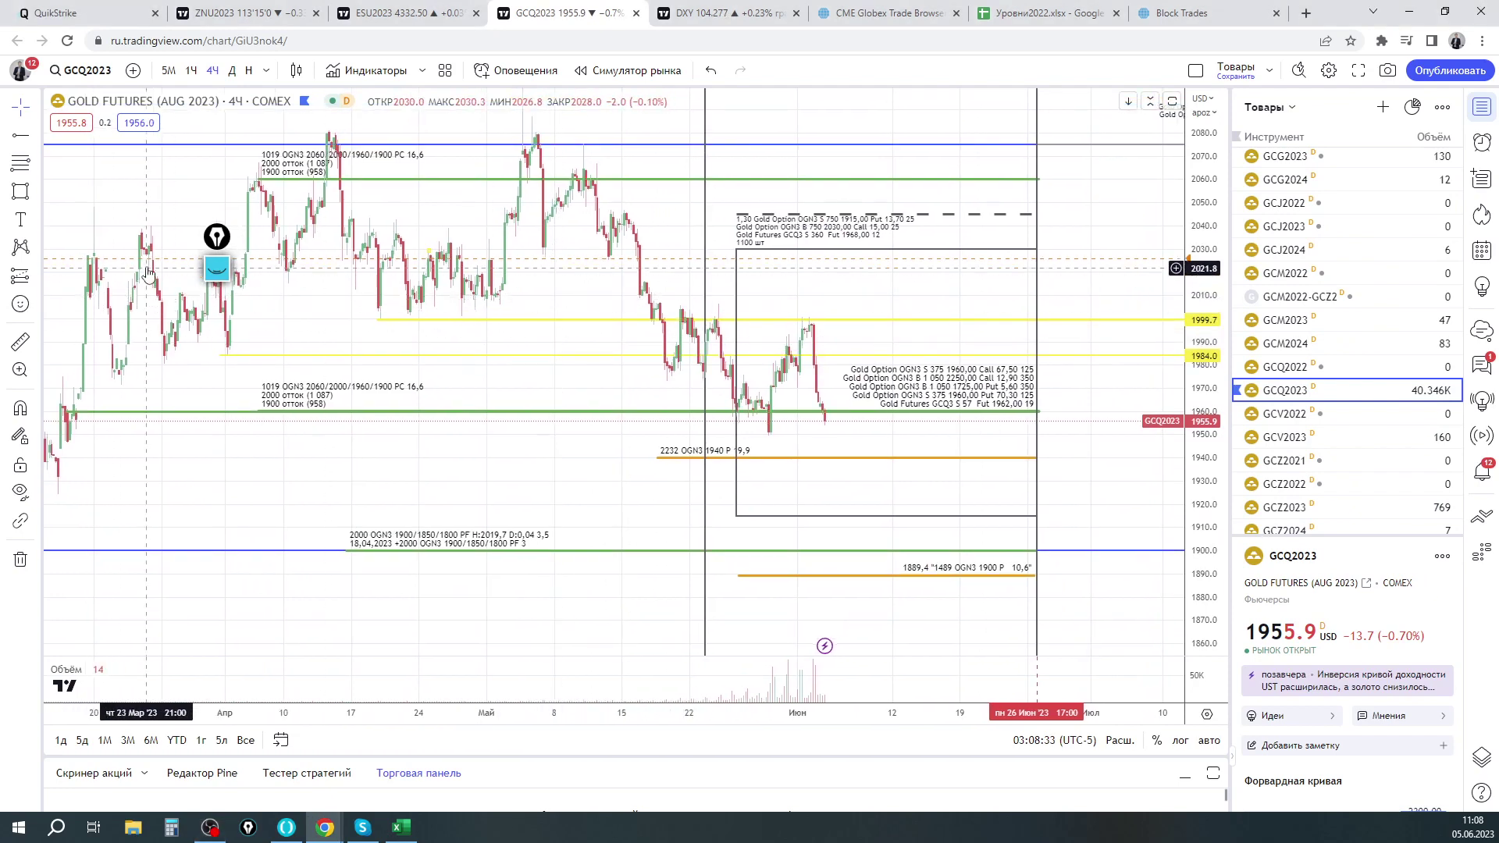
pyautogui.click(217, 268)
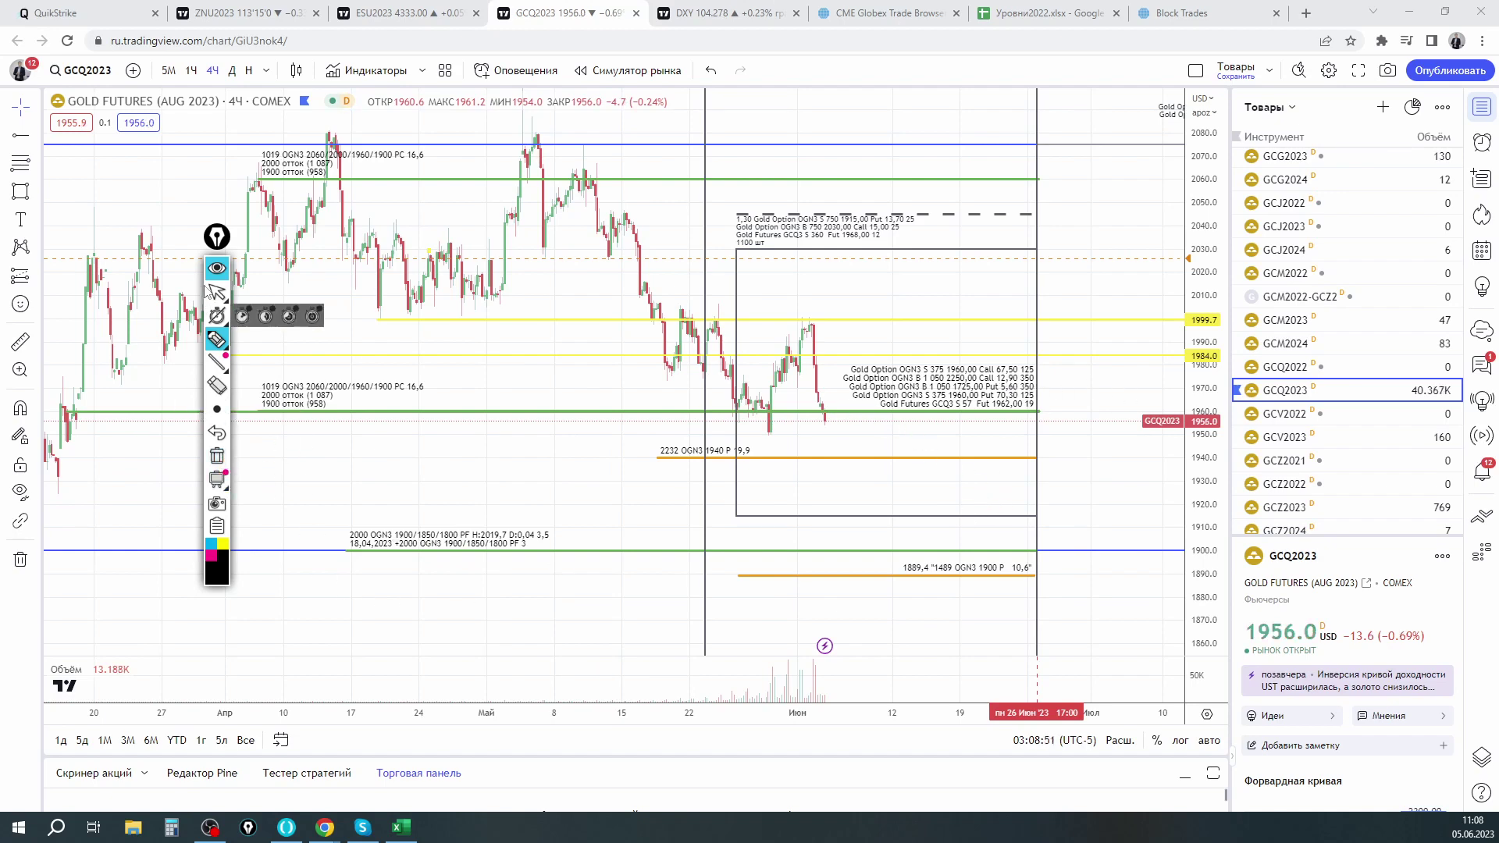
pyautogui.click(217, 268)
pyautogui.moveTo(1107, 492); pyautogui.dragTo(1060, 442)
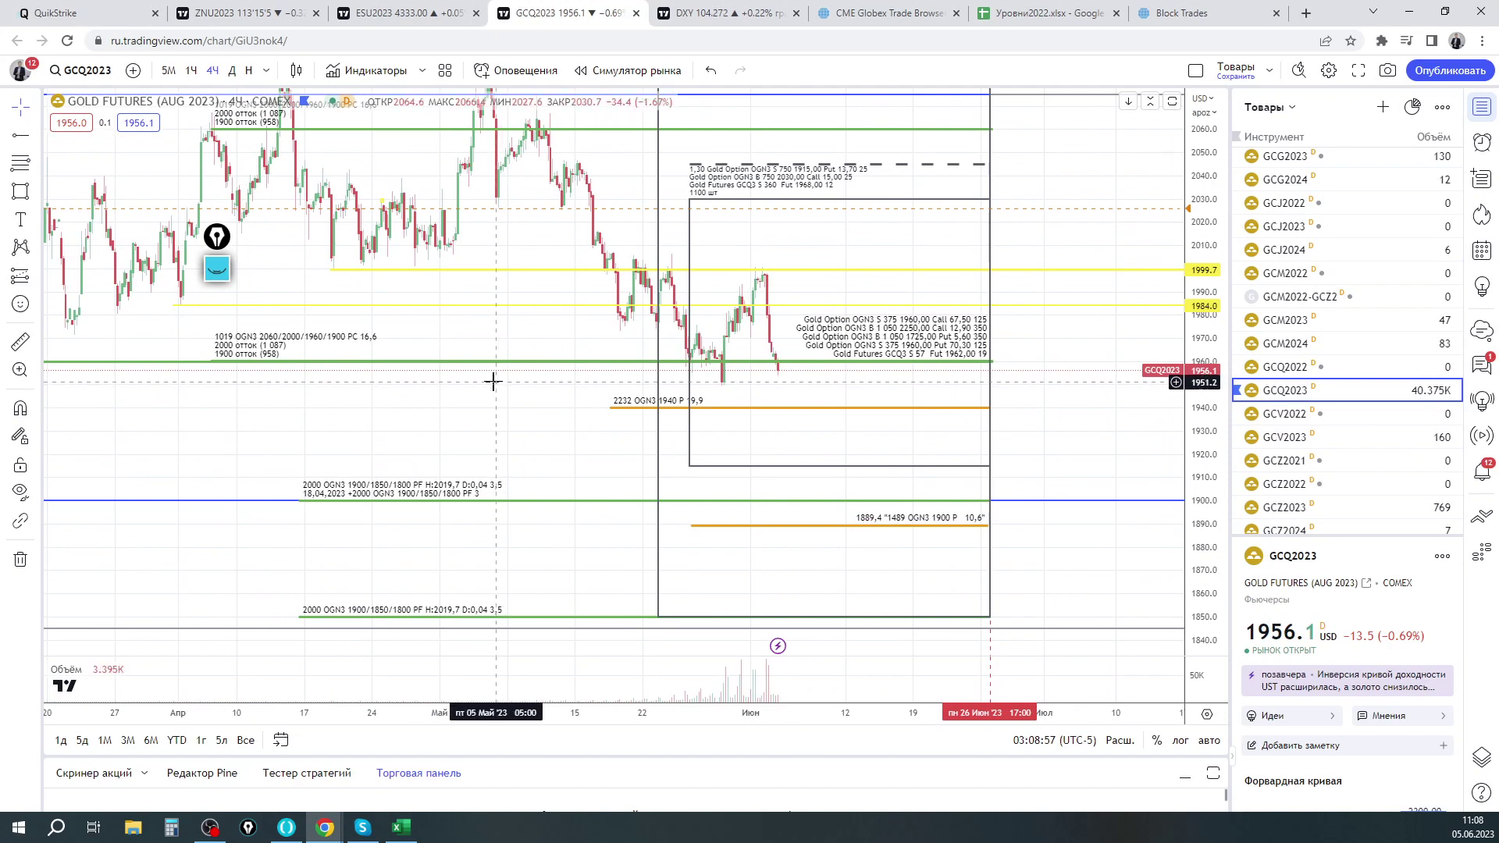
pyautogui.moveTo(593, 414); pyautogui.dragTo(590, 418)
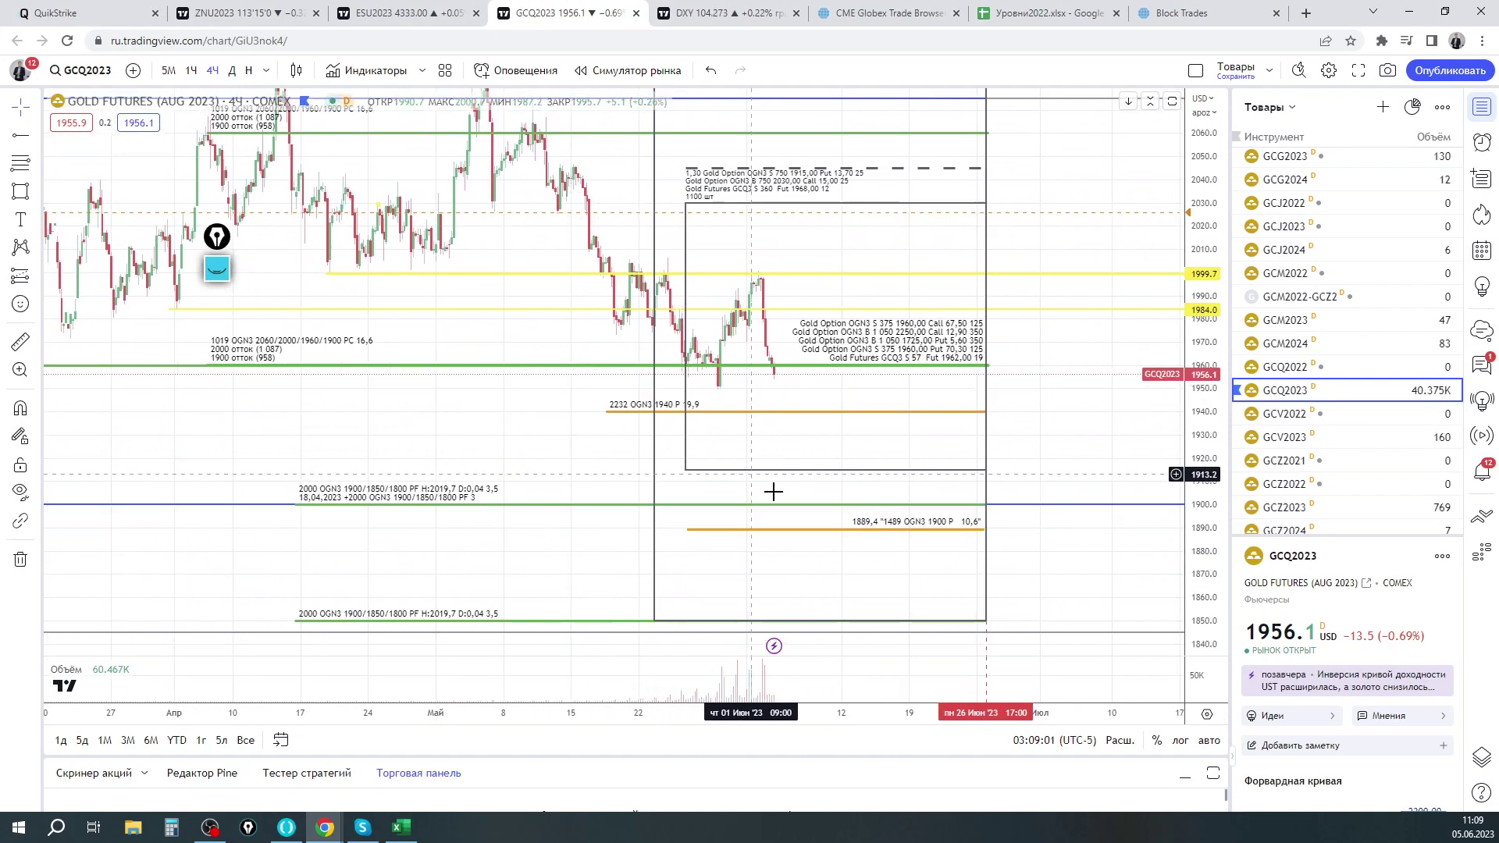
pyautogui.moveTo(1104, 445); pyautogui.dragTo(1109, 436)
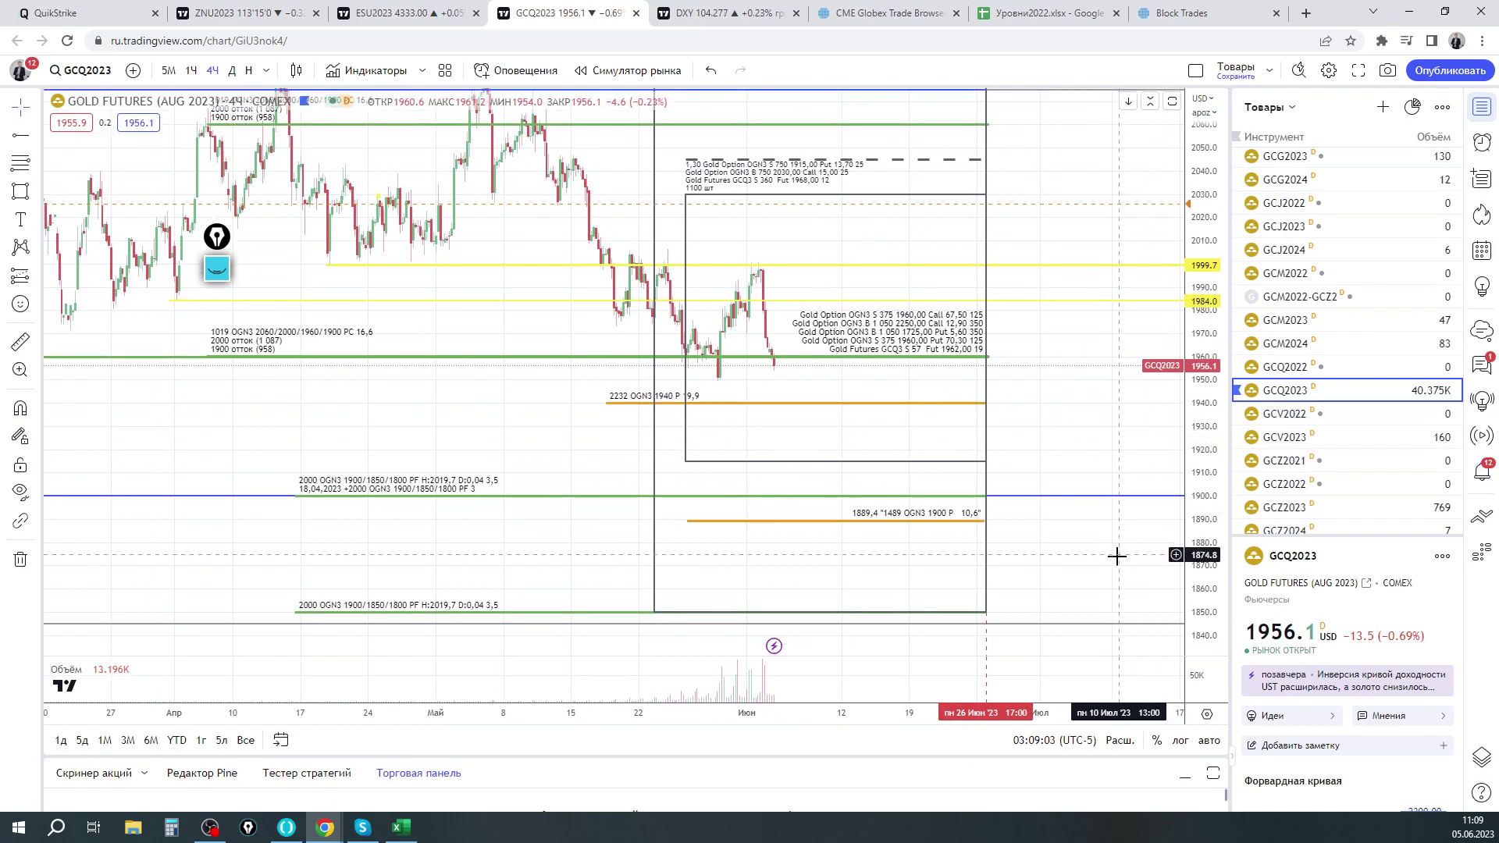
pyautogui.moveTo(1125, 547); pyautogui.dragTo(1131, 434)
pyautogui.moveTo(477, 326); pyautogui.dragTo(449, 376)
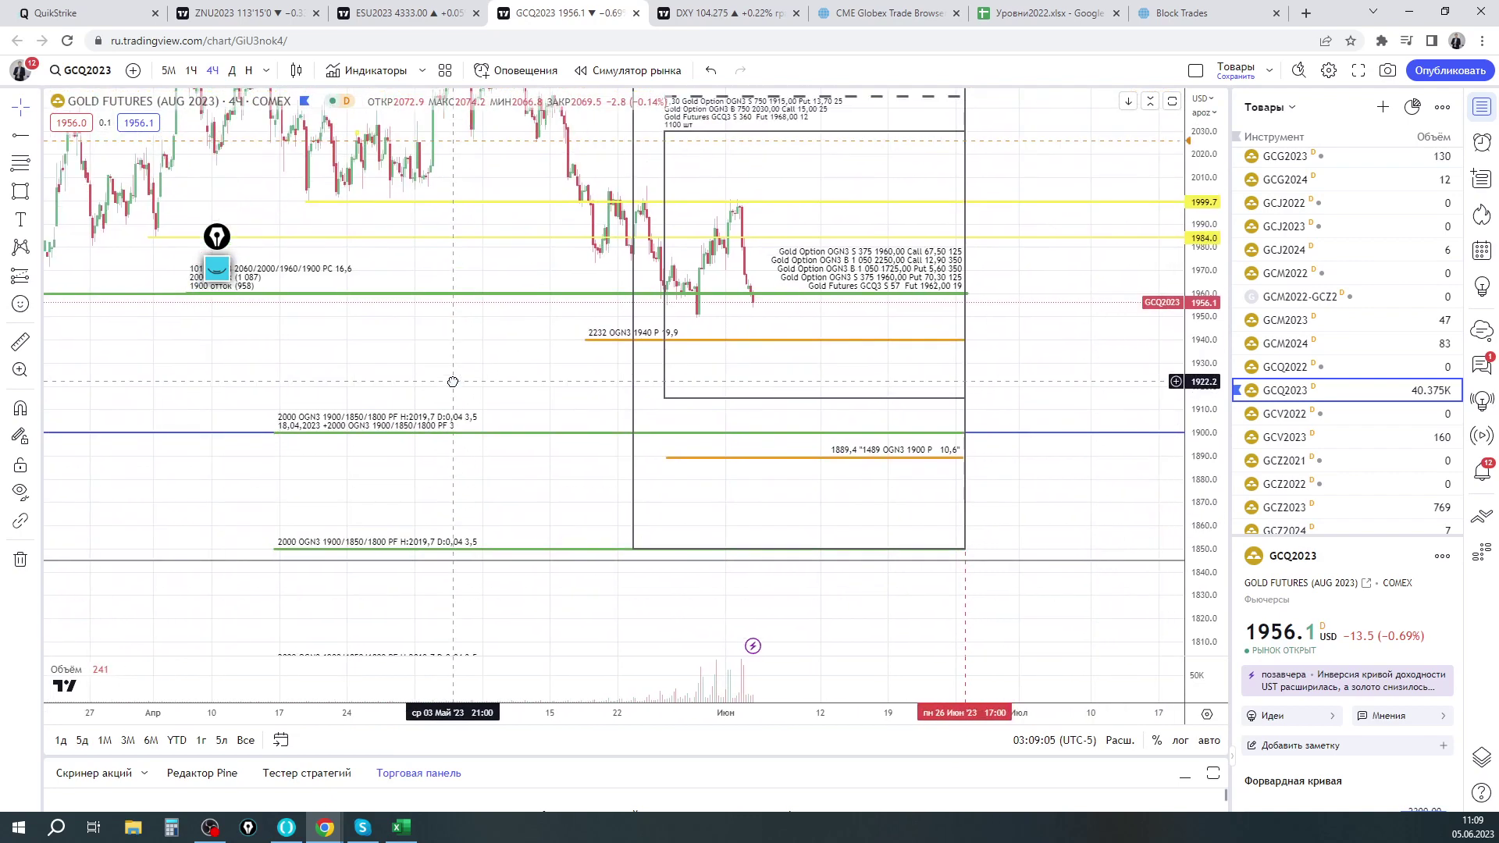
pyautogui.hotkey('ctrl', 'shift', '3')
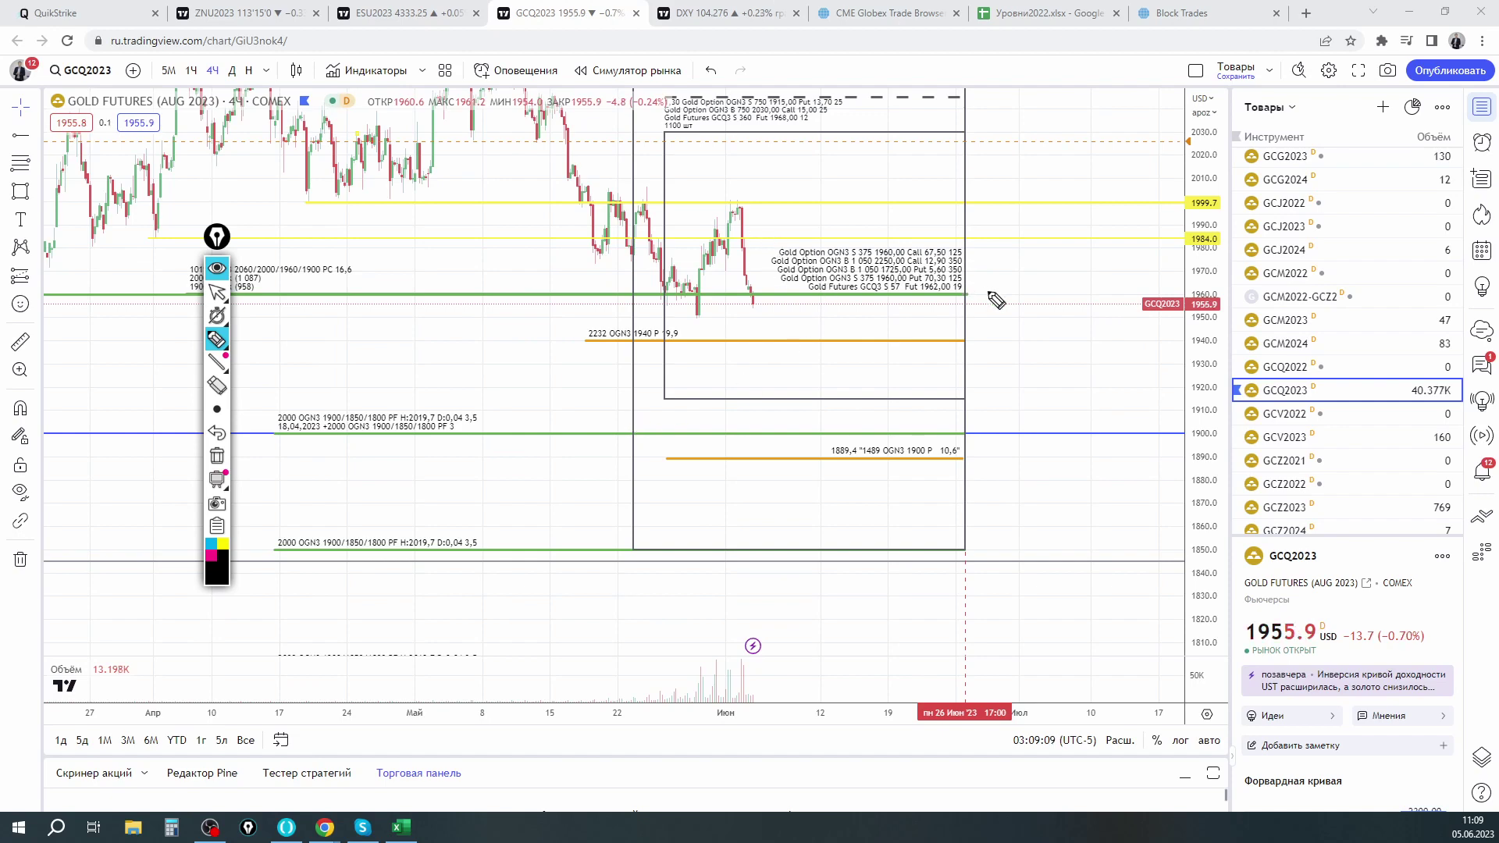
pyautogui.click(217, 267)
# Open the XAUUSD chart and mark the 1985.200 level above the recent highs with a pen box and a downward arrow
pyautogui.scroll(-8, 1332, 416)
pyautogui.scroll(-15, 1335, 410)
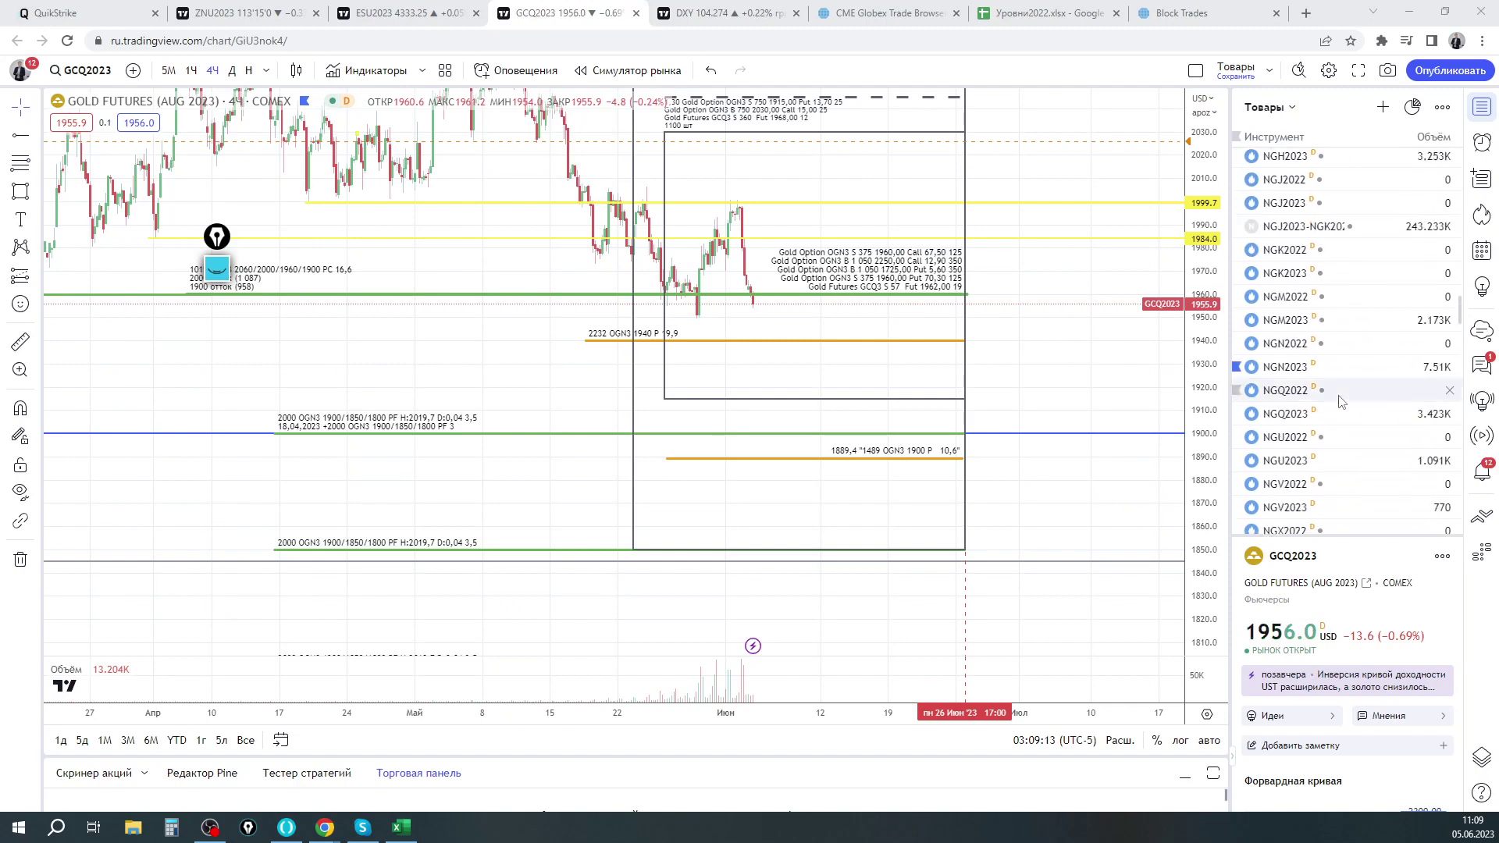
pyautogui.scroll(-5, 1341, 401)
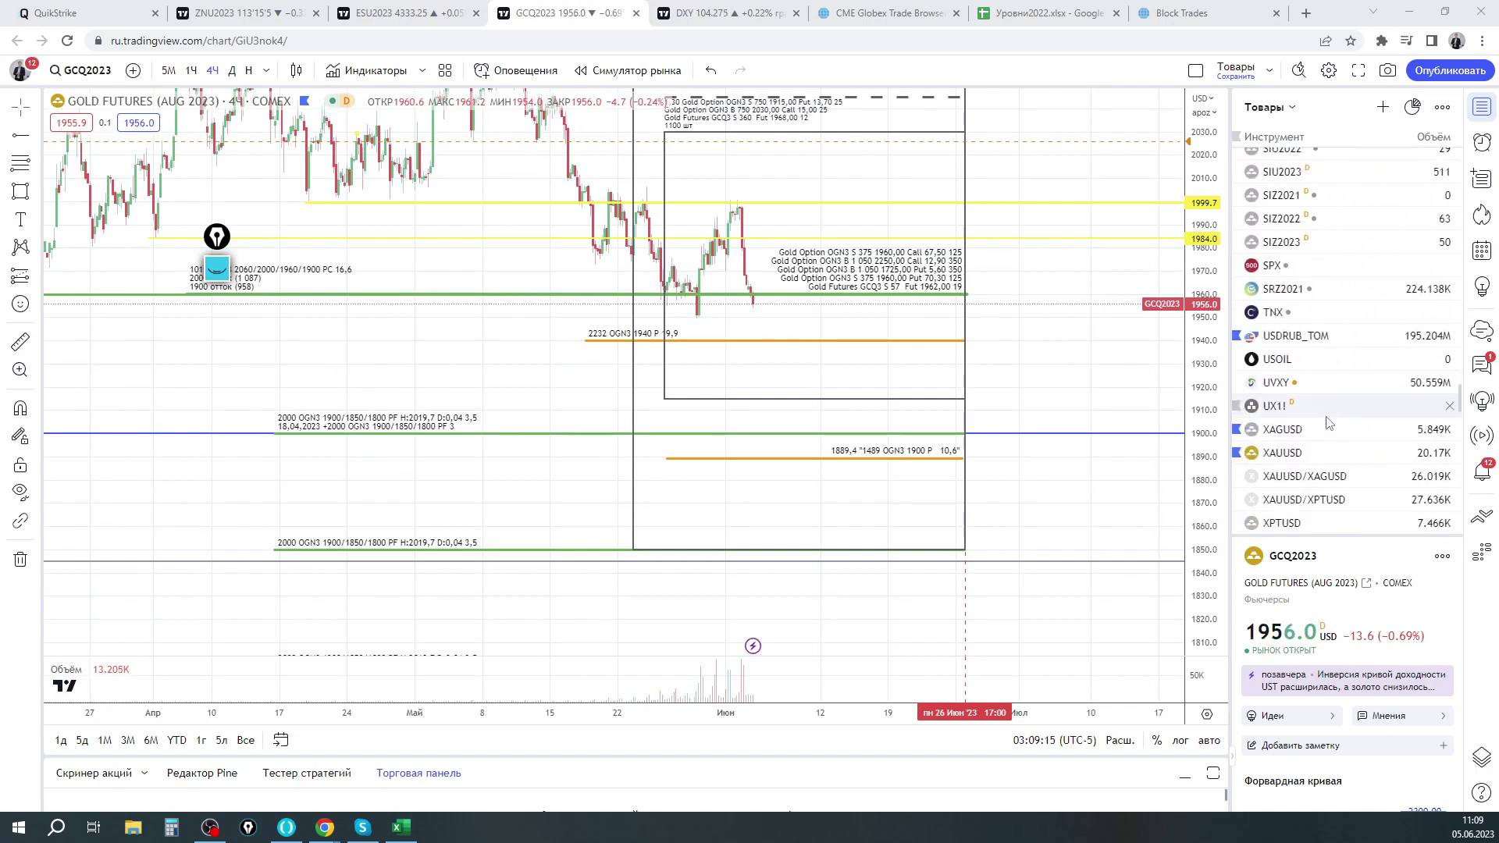
pyautogui.click(1325, 456)
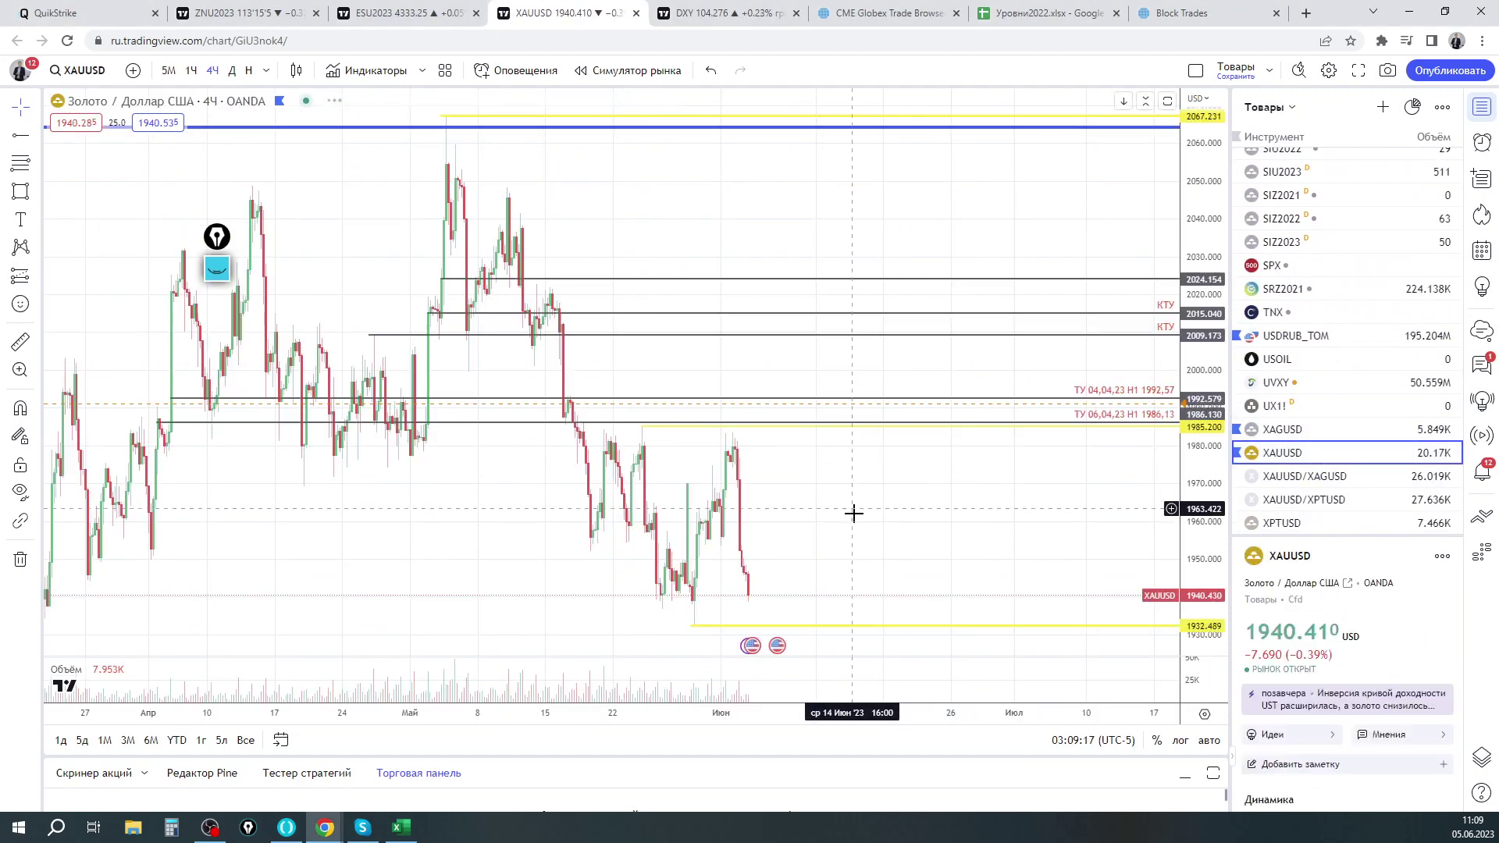
pyautogui.click(219, 275)
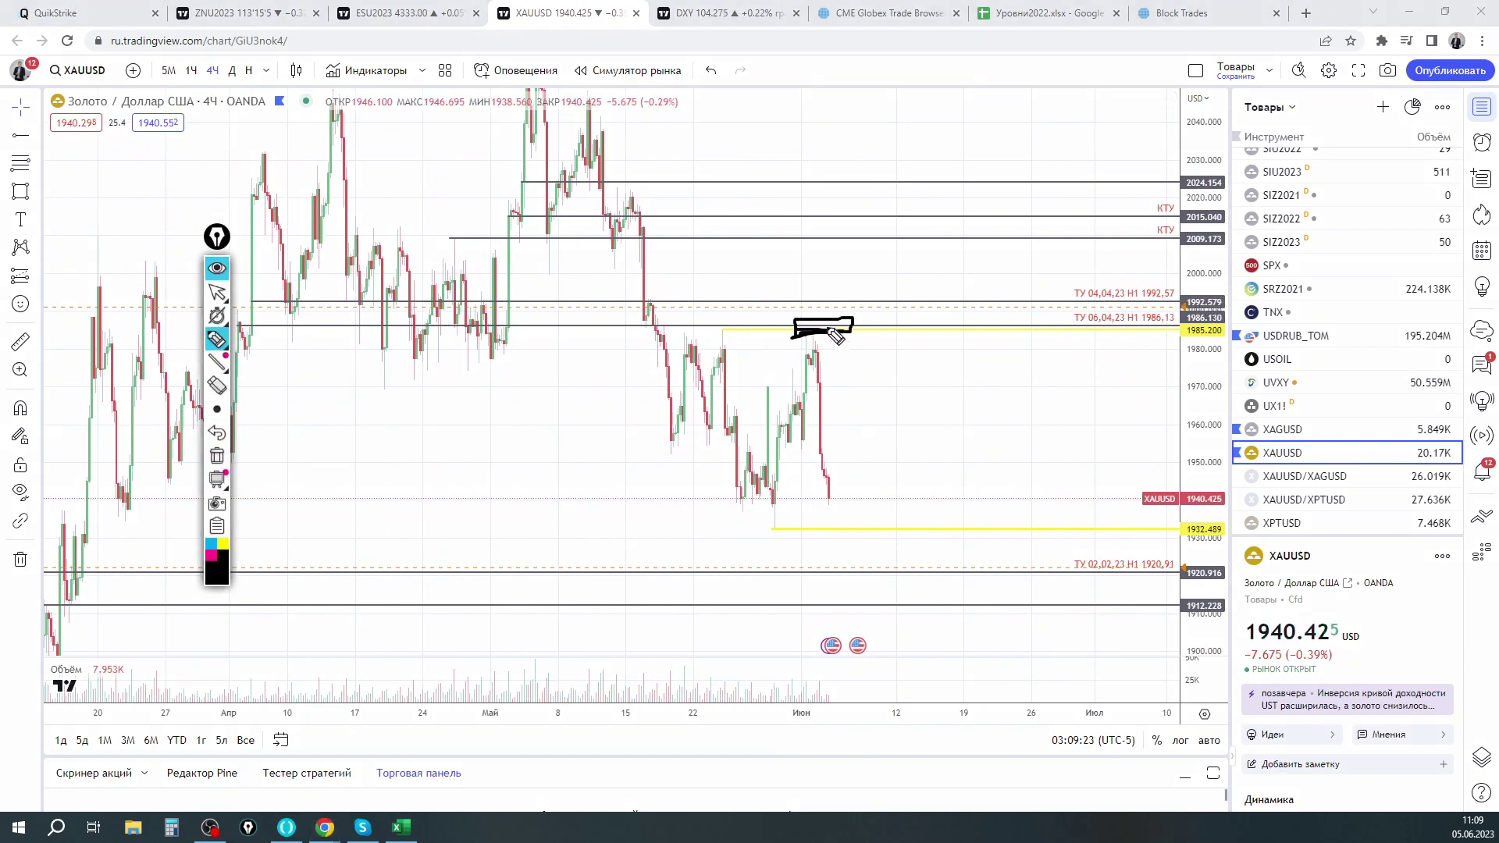
pyautogui.moveTo(826, 323); pyautogui.dragTo(849, 295)
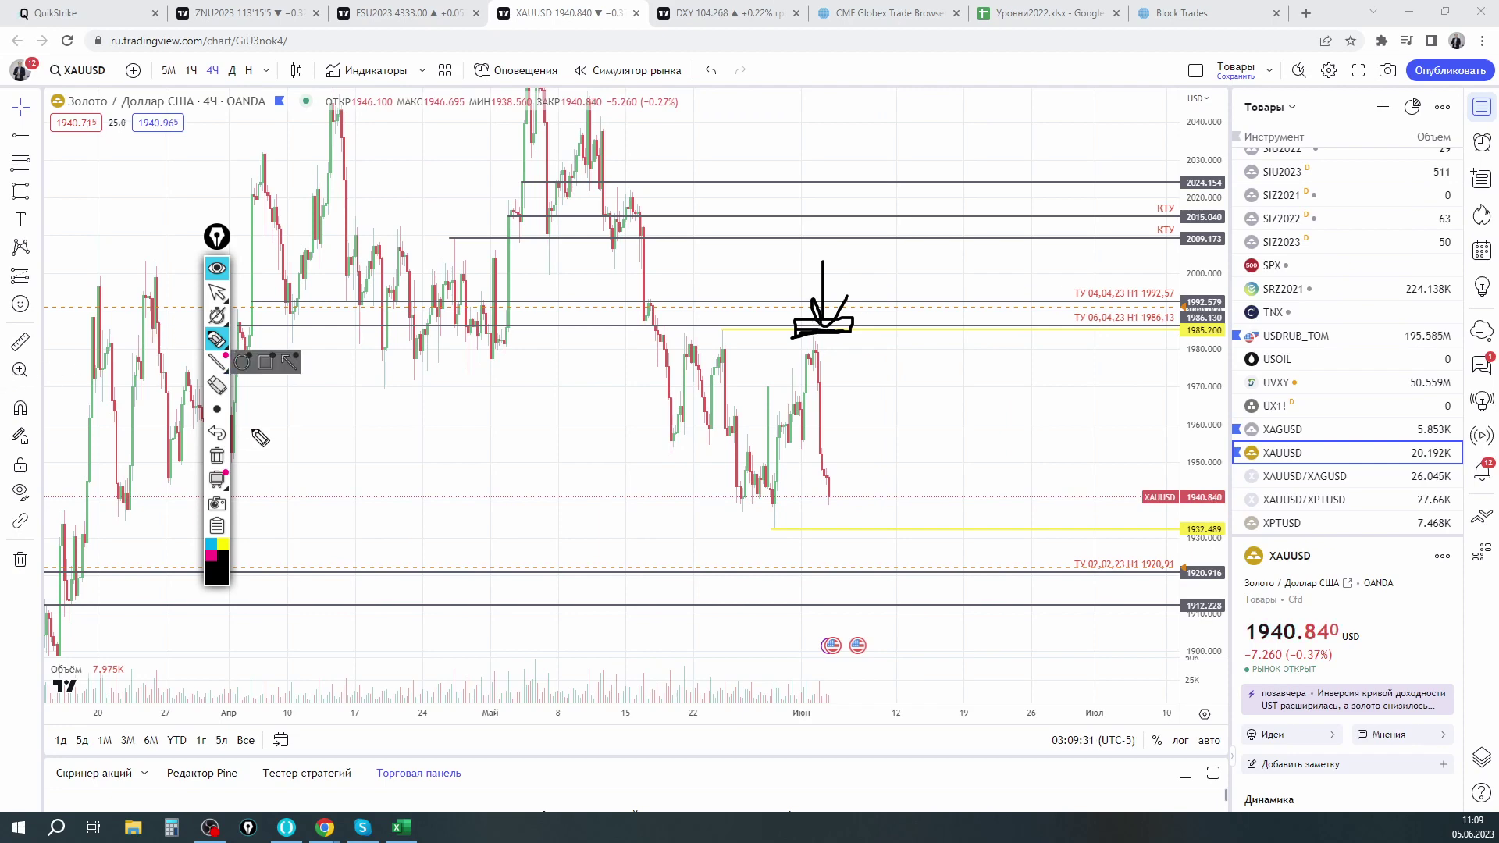
# Cross out the 1992,57 and 1986,13 level labels, bracket the 1920.916 and 1912.228 levels with the pen, and hide the annotations
pyautogui.moveTo(219, 244)
pyautogui.mouseDown()
pyautogui.moveTo(861, 249)
pyautogui.moveTo(1083, 226)
pyautogui.moveTo(226, 287)
pyautogui.moveTo(266, 257)
pyautogui.mouseUp()
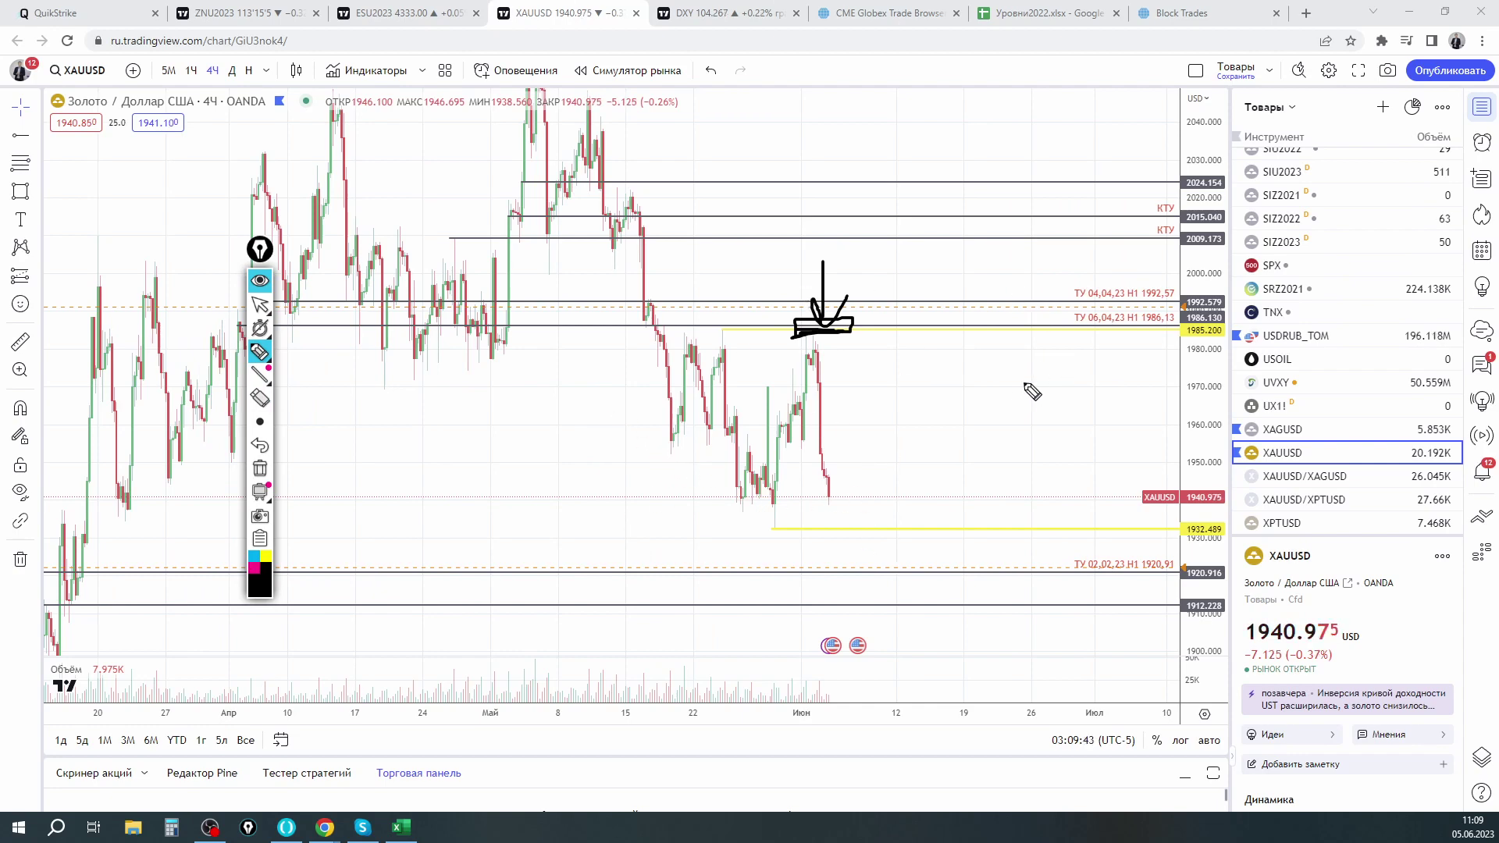
pyautogui.moveTo(1104, 290); pyautogui.dragTo(1186, 358)
pyautogui.moveTo(1175, 290); pyautogui.dragTo(1074, 360)
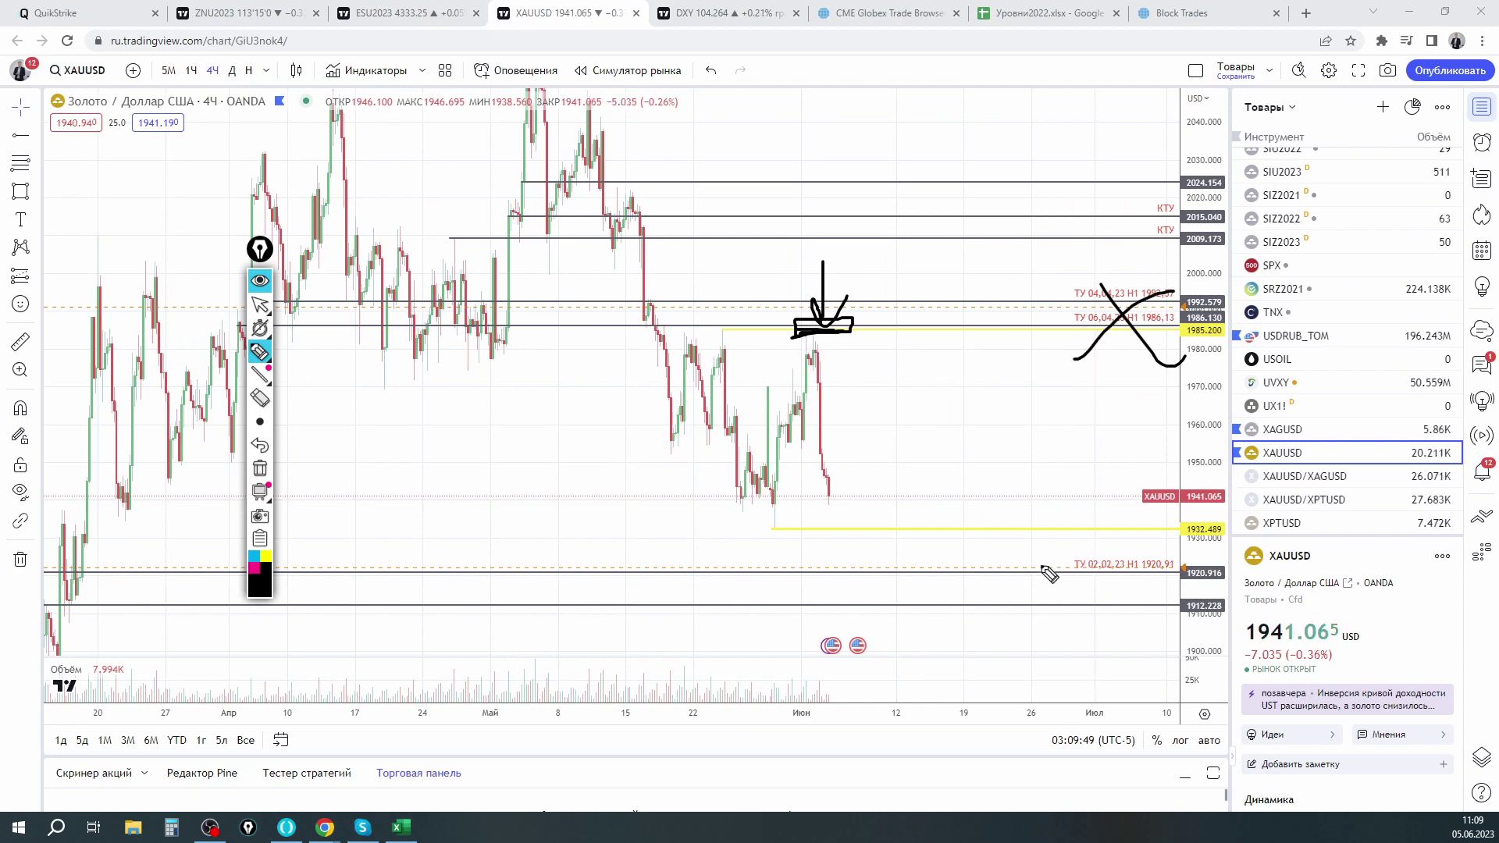
pyautogui.moveTo(1054, 576); pyautogui.dragTo(1130, 582)
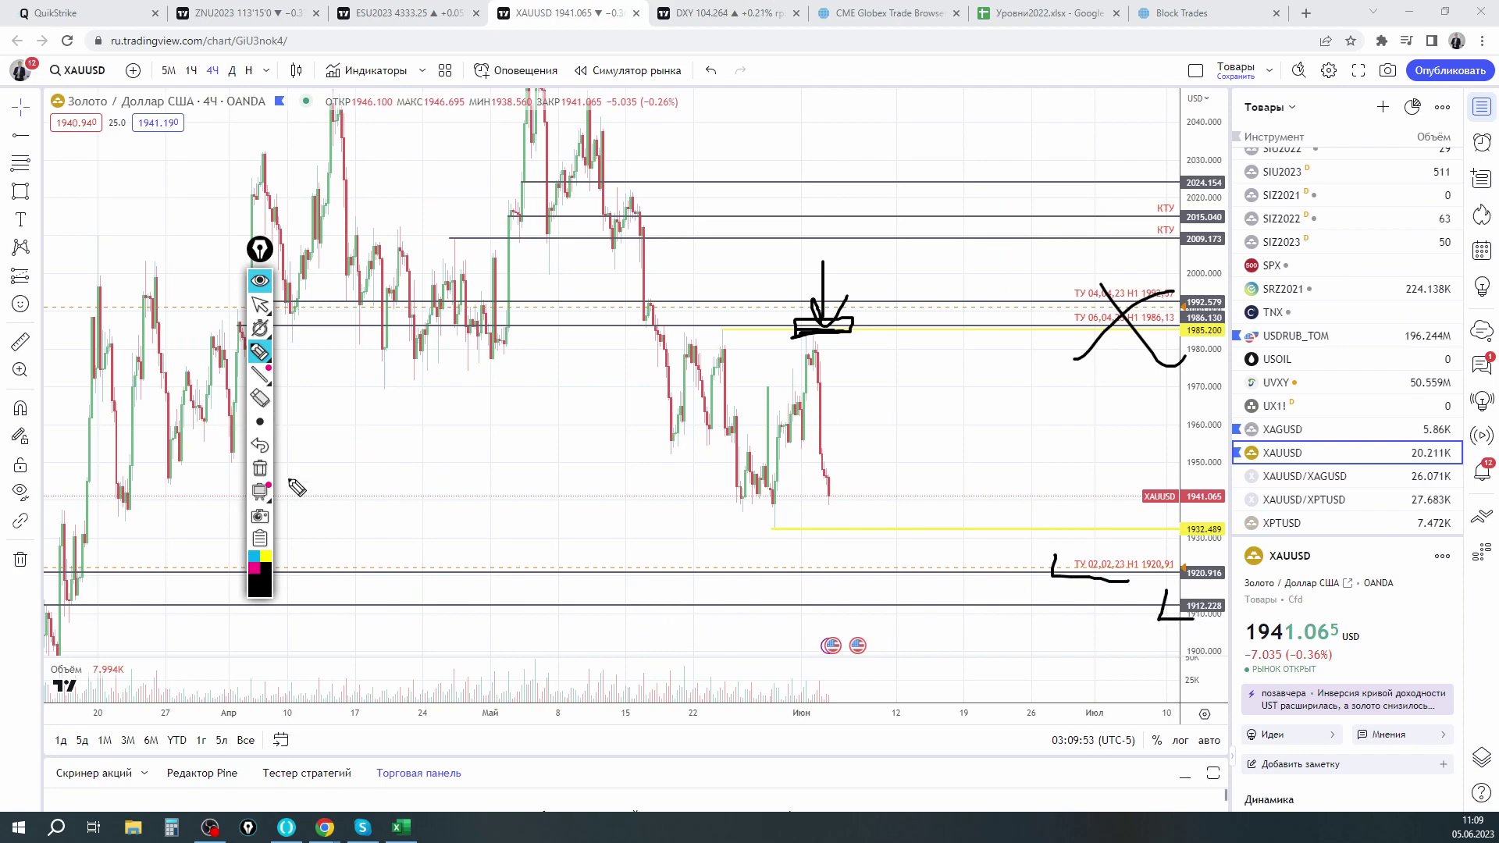
pyautogui.click(261, 279)
pyautogui.click(260, 249)
pyautogui.moveTo(279, 305); pyautogui.dragTo(354, 413)
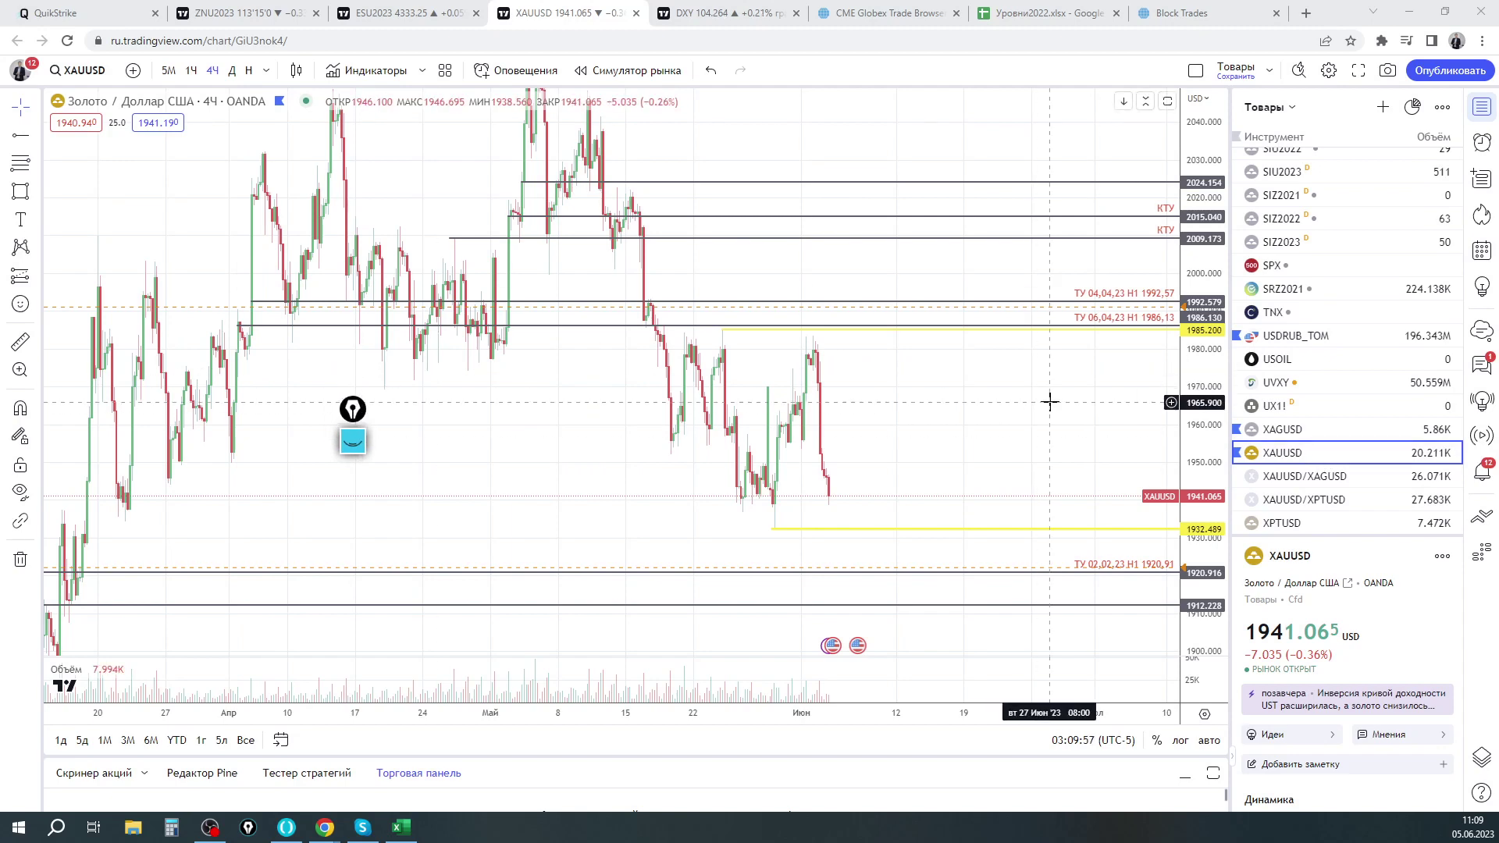
# Bracket the 1985.200 and 1932.489 levels on the XAUUSD chart with the pen, then clear and hide the marks
pyautogui.moveTo(1051, 401)
pyautogui.mouseDown()
pyautogui.moveTo(1064, 419)
pyautogui.moveTo(1047, 436)
pyautogui.moveTo(1024, 421)
pyautogui.moveTo(1047, 395)
pyautogui.mouseUp()
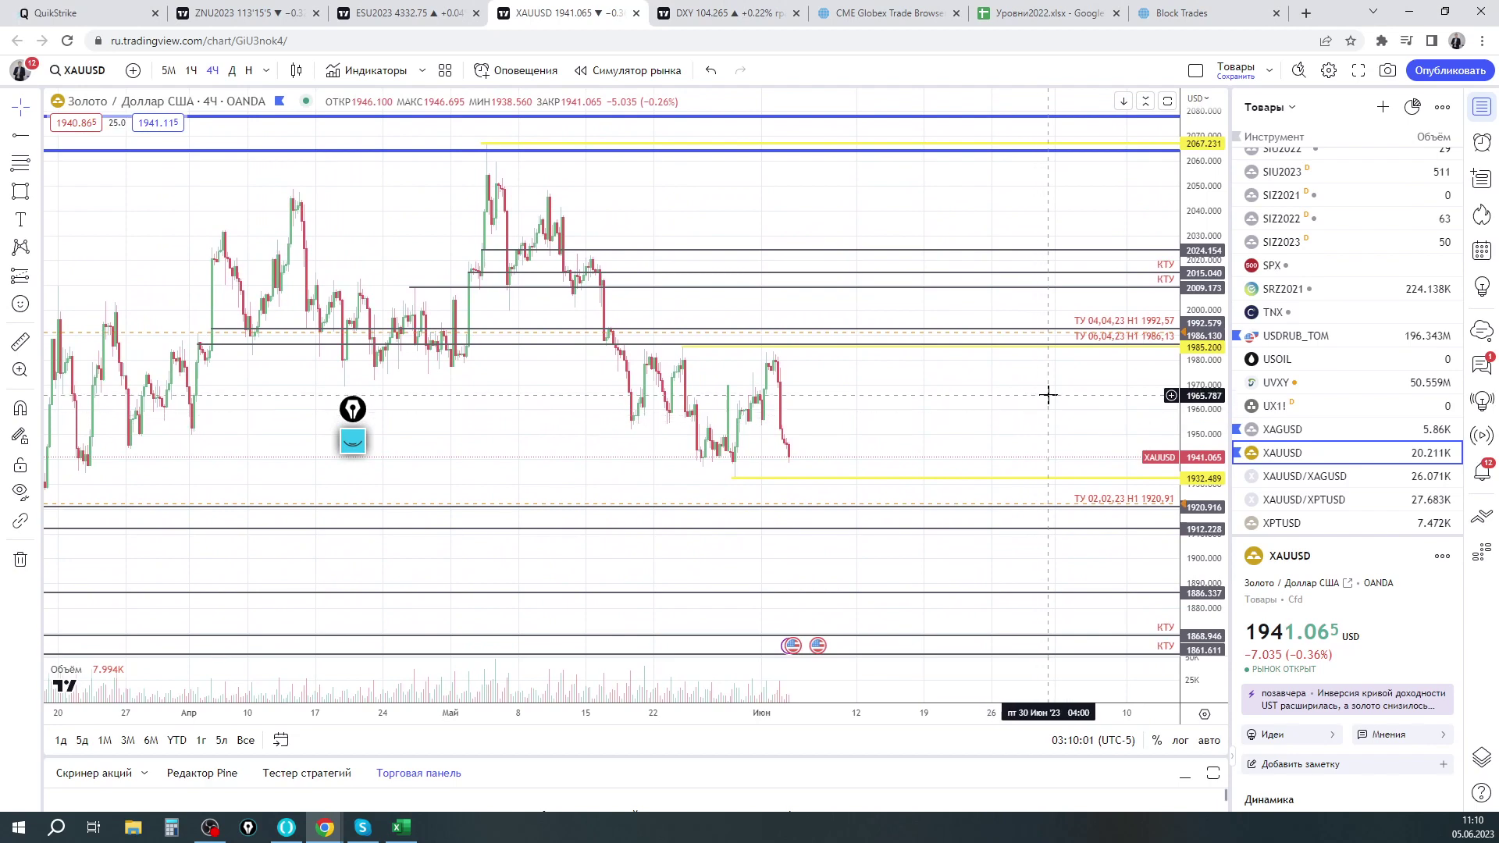
pyautogui.scroll(-3, 1047, 395)
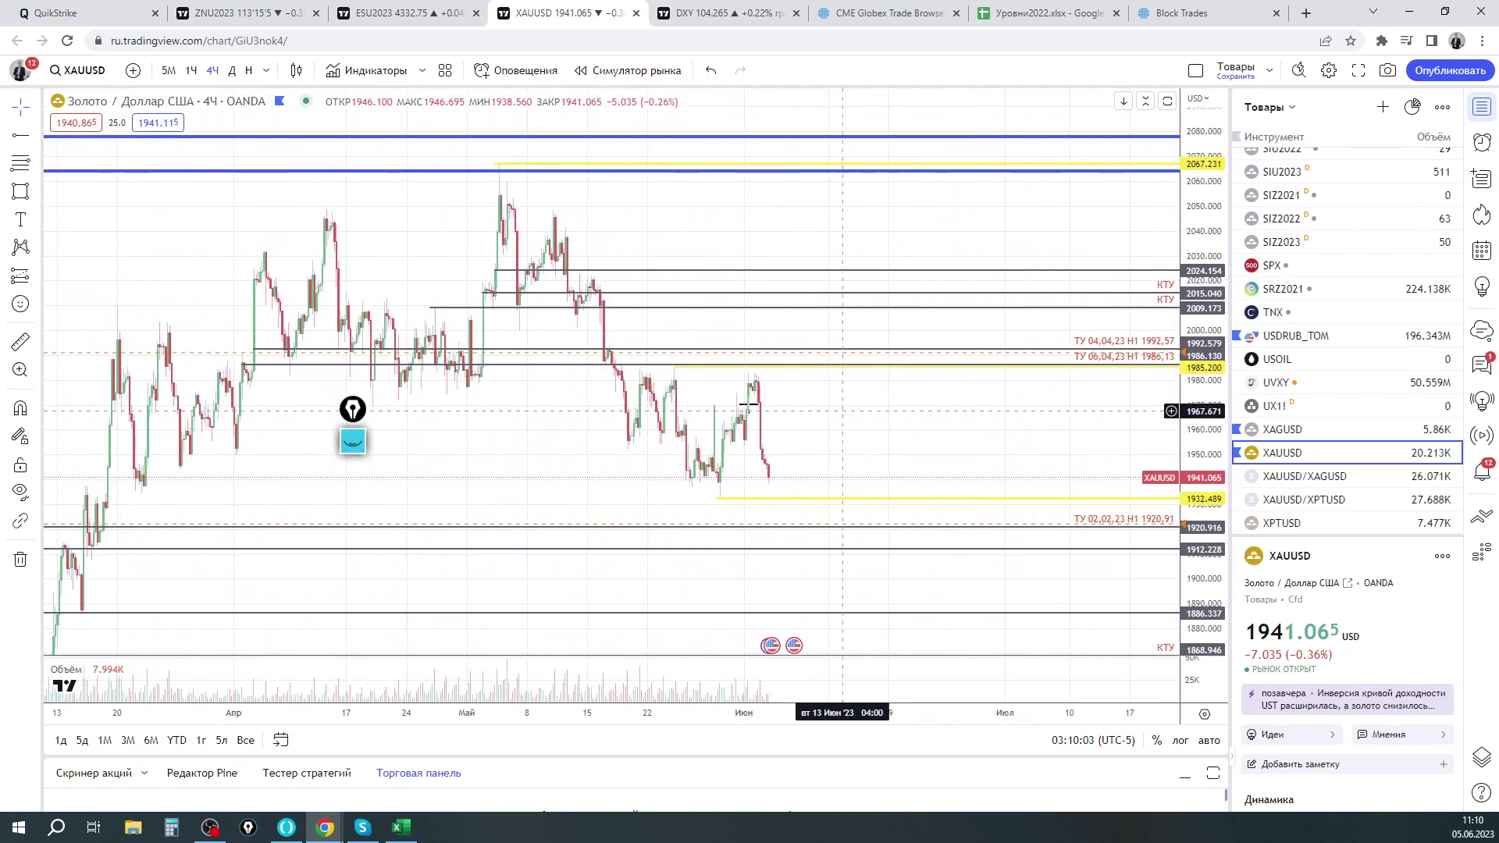
pyautogui.click(352, 442)
pyautogui.moveTo(1171, 343); pyautogui.dragTo(1190, 373)
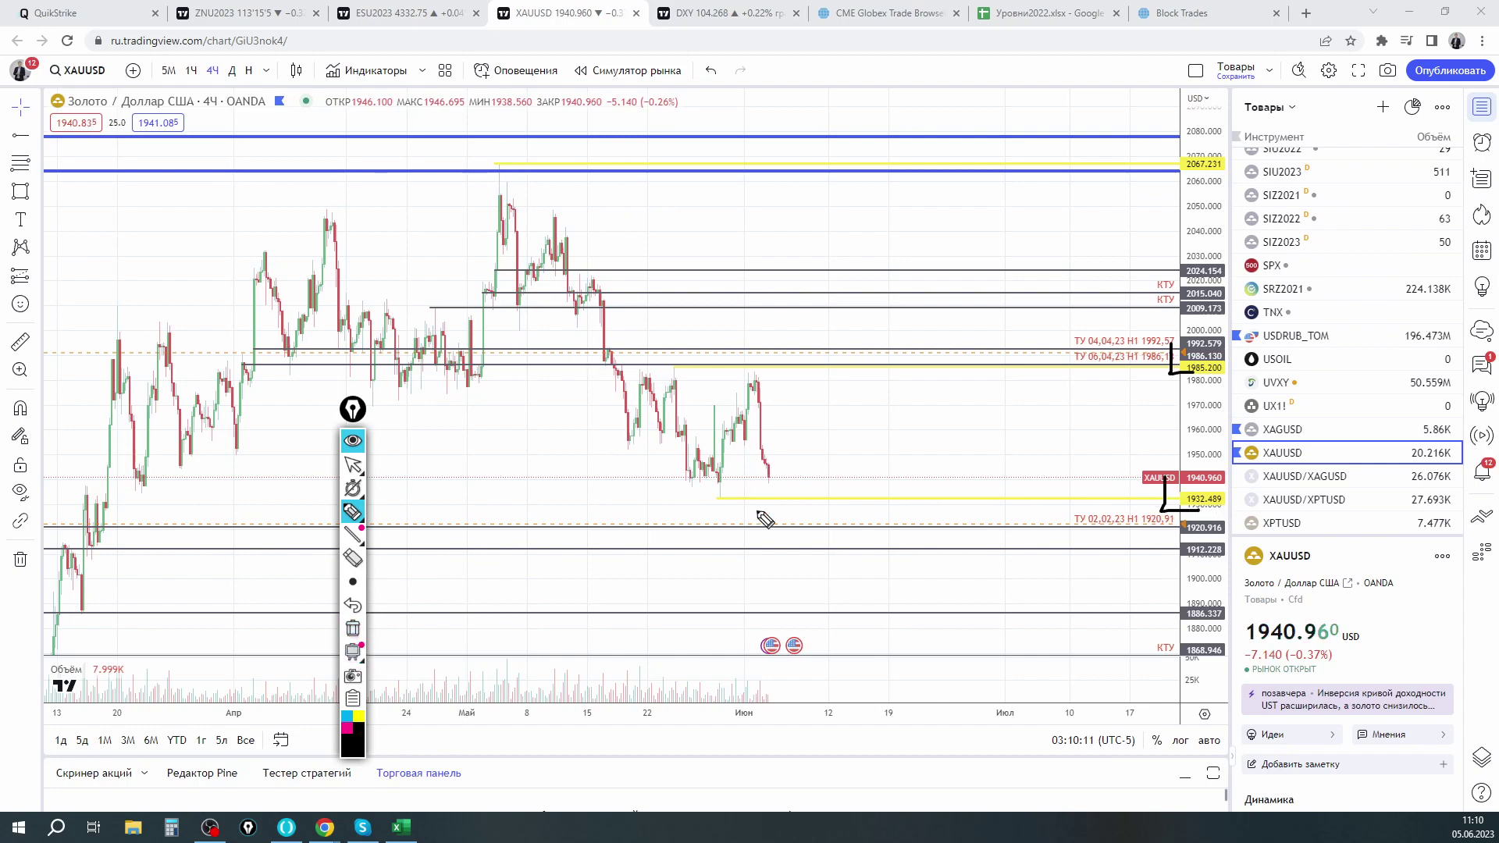
pyautogui.click(353, 629)
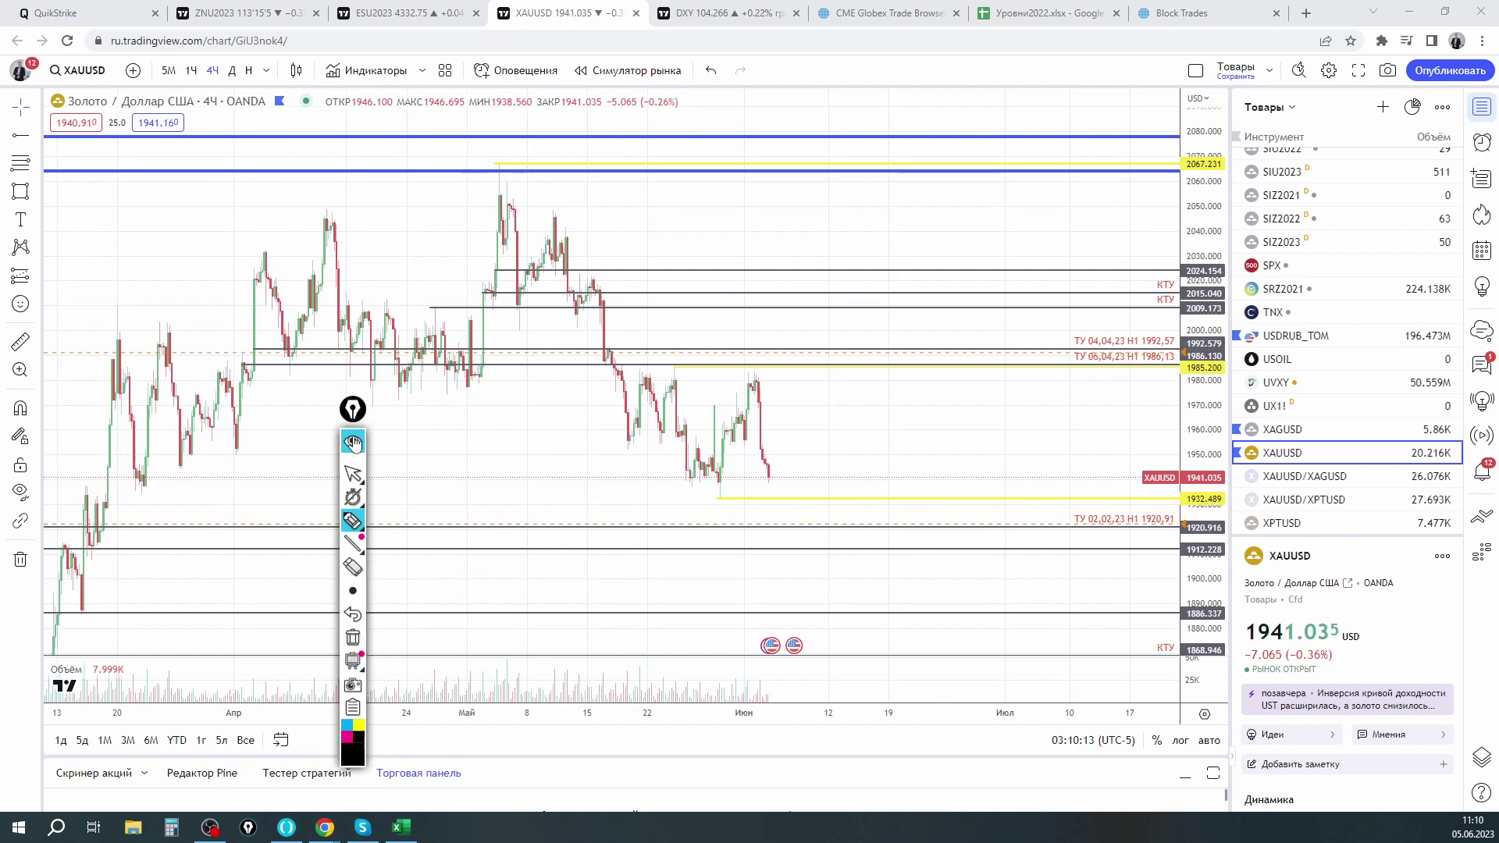
pyautogui.click(353, 443)
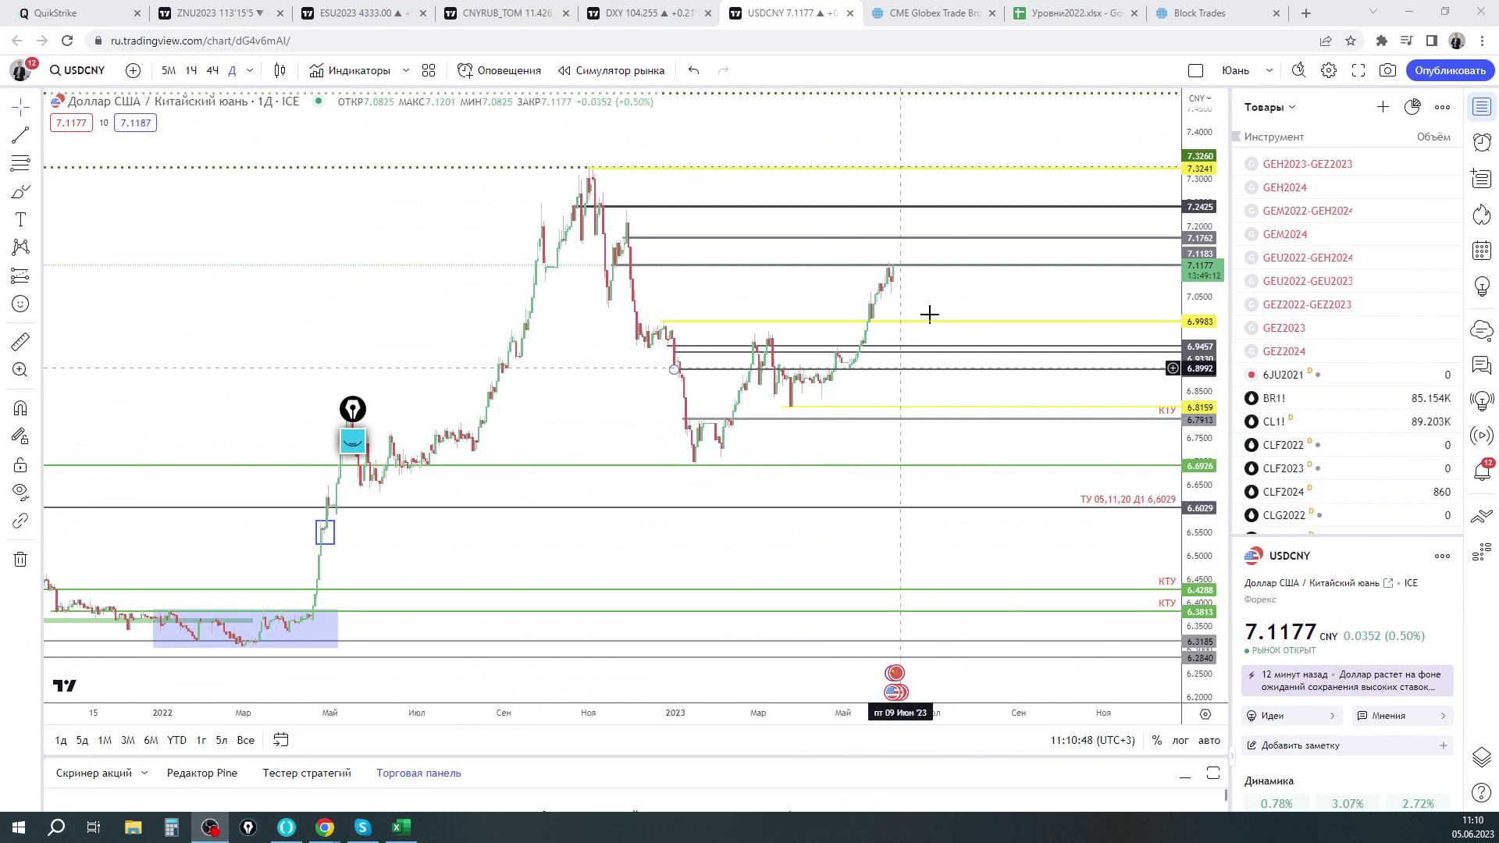
# Box the latest USDCNY highs at the 7.1183 level with the pen and switch the chart to the 4-hour timeframe
pyautogui.moveTo(932, 291); pyautogui.dragTo(807, 274)
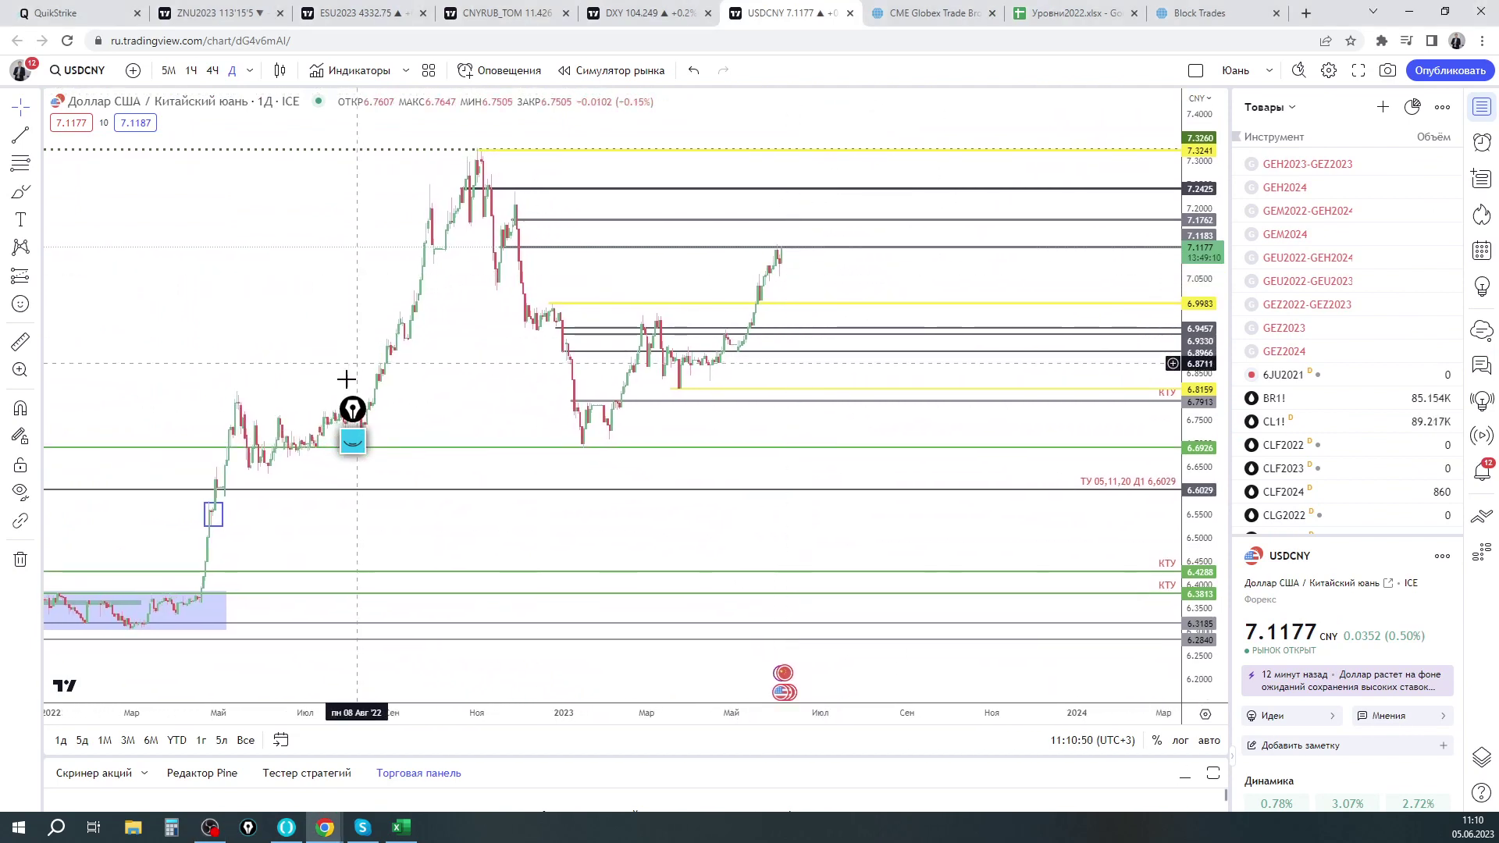
pyautogui.click(354, 442)
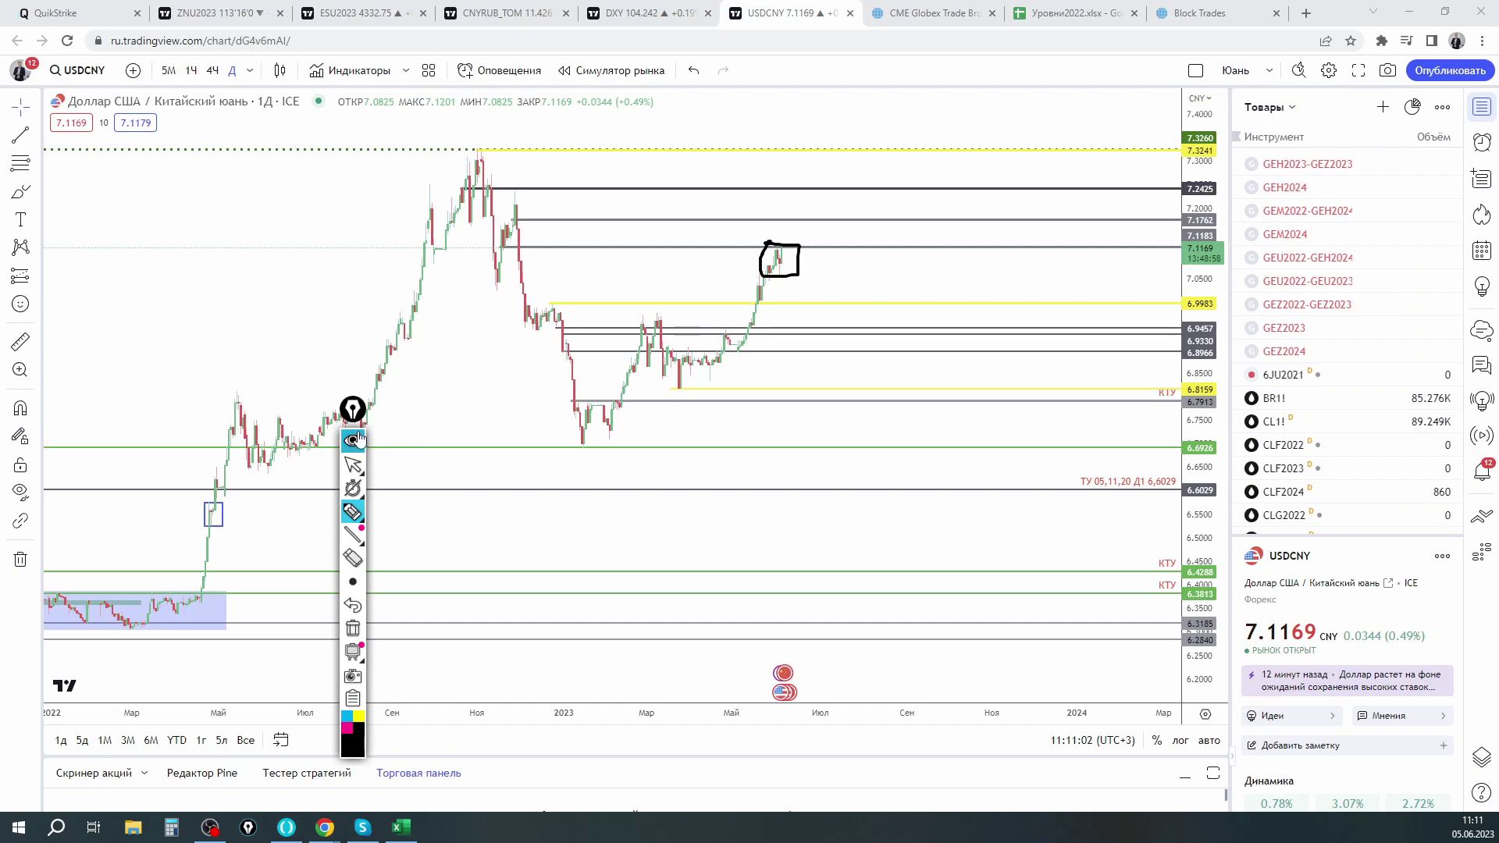
pyautogui.click(212, 70)
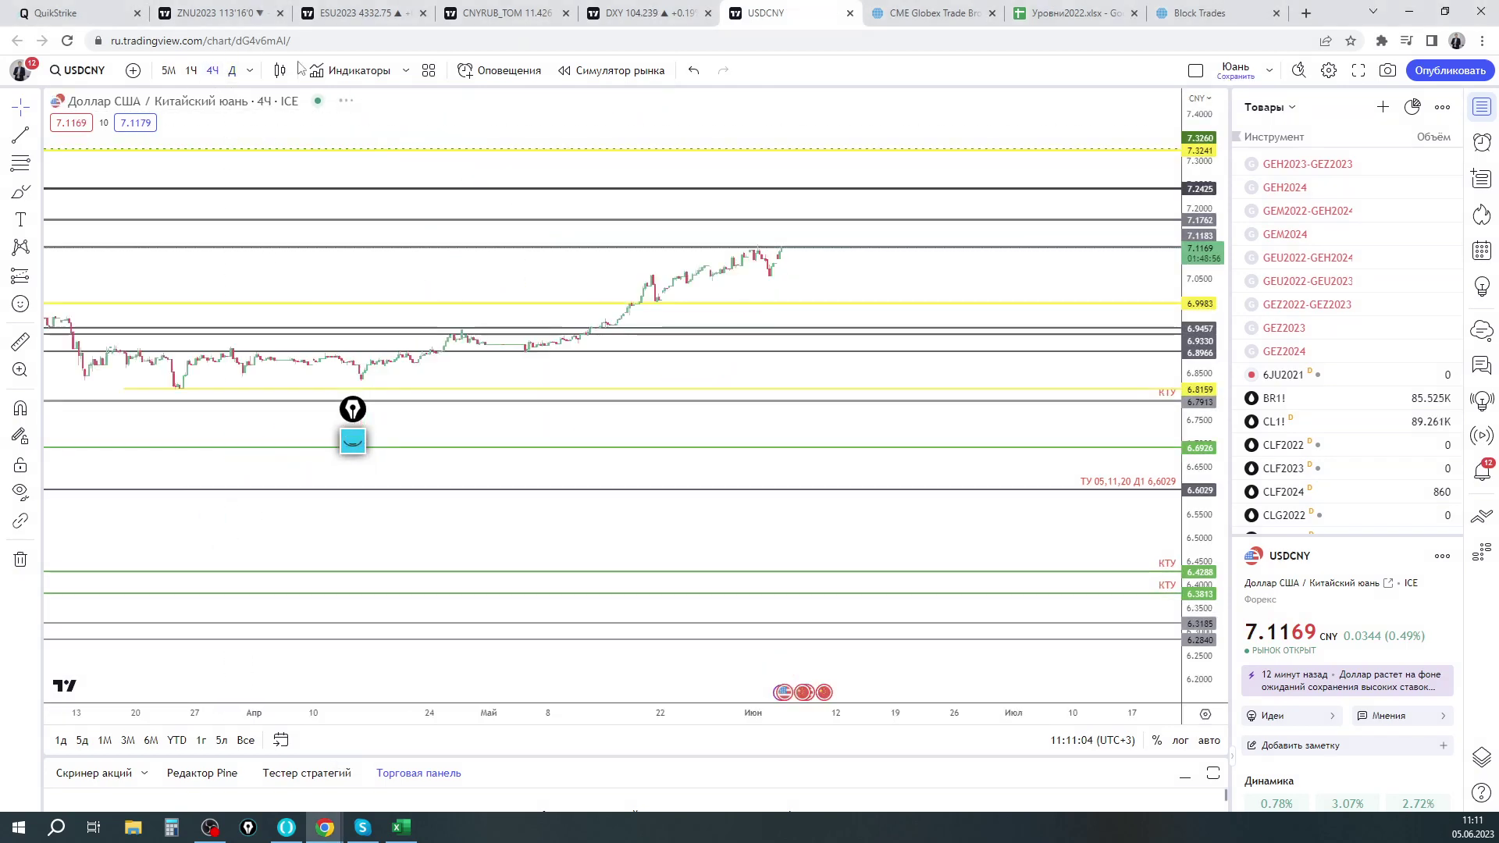
pyautogui.scroll(-5, 970, 174)
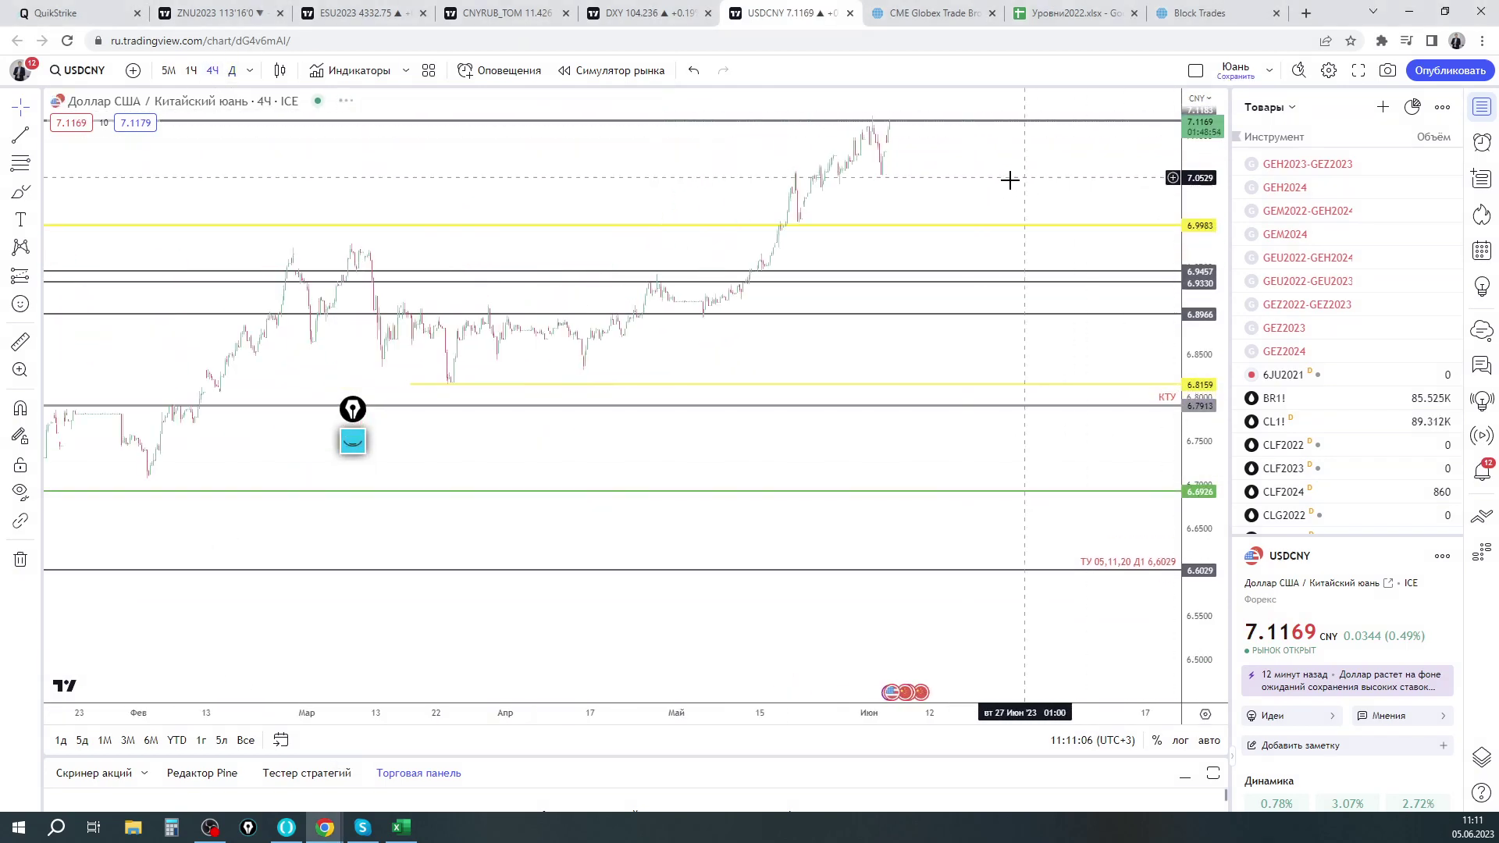
pyautogui.scroll(5, 663, 234)
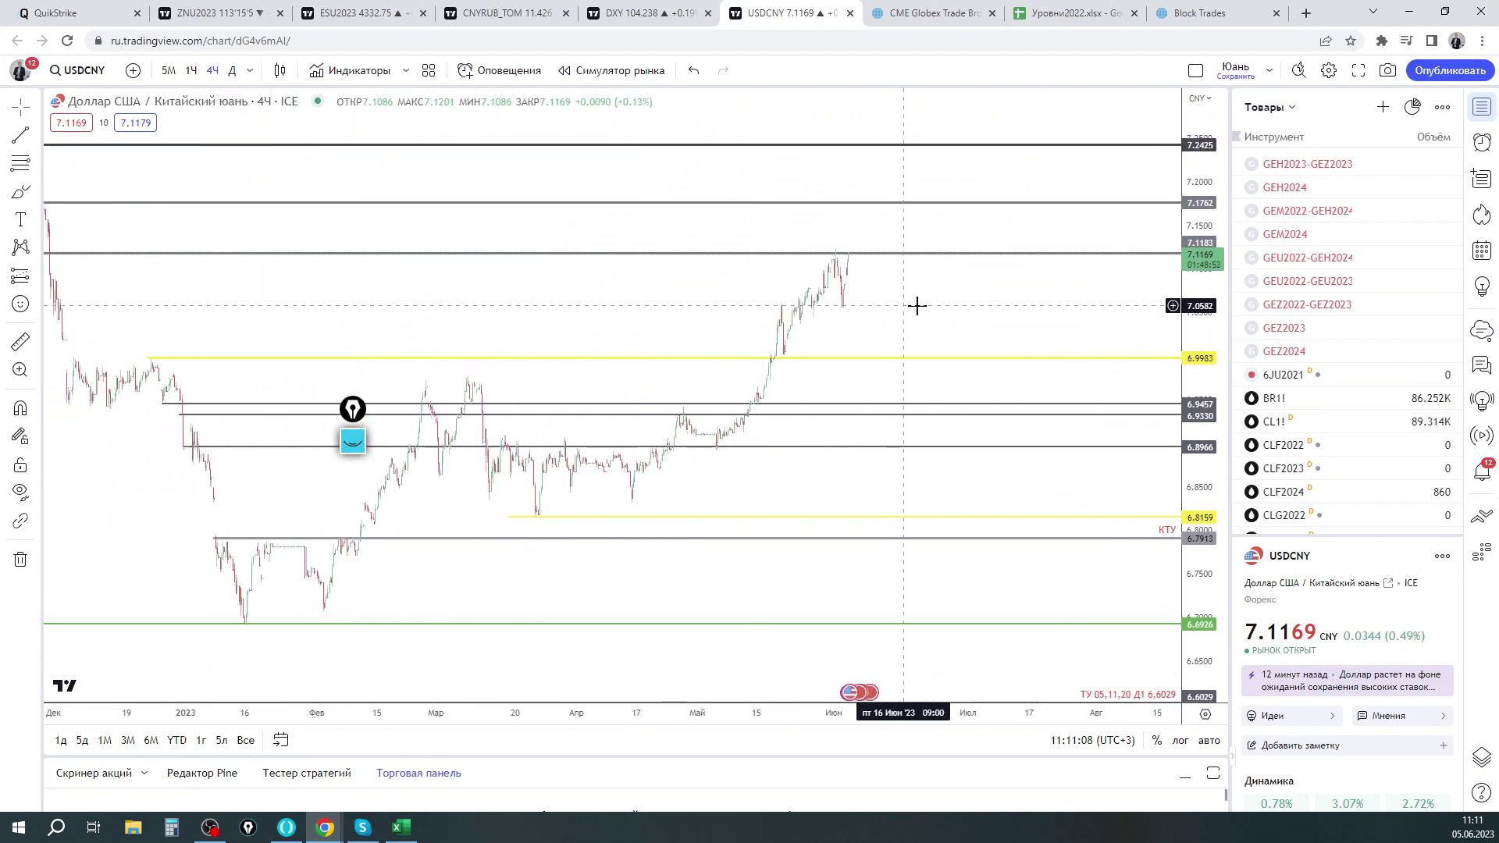
pyautogui.moveTo(1107, 379); pyautogui.dragTo(966, 344)
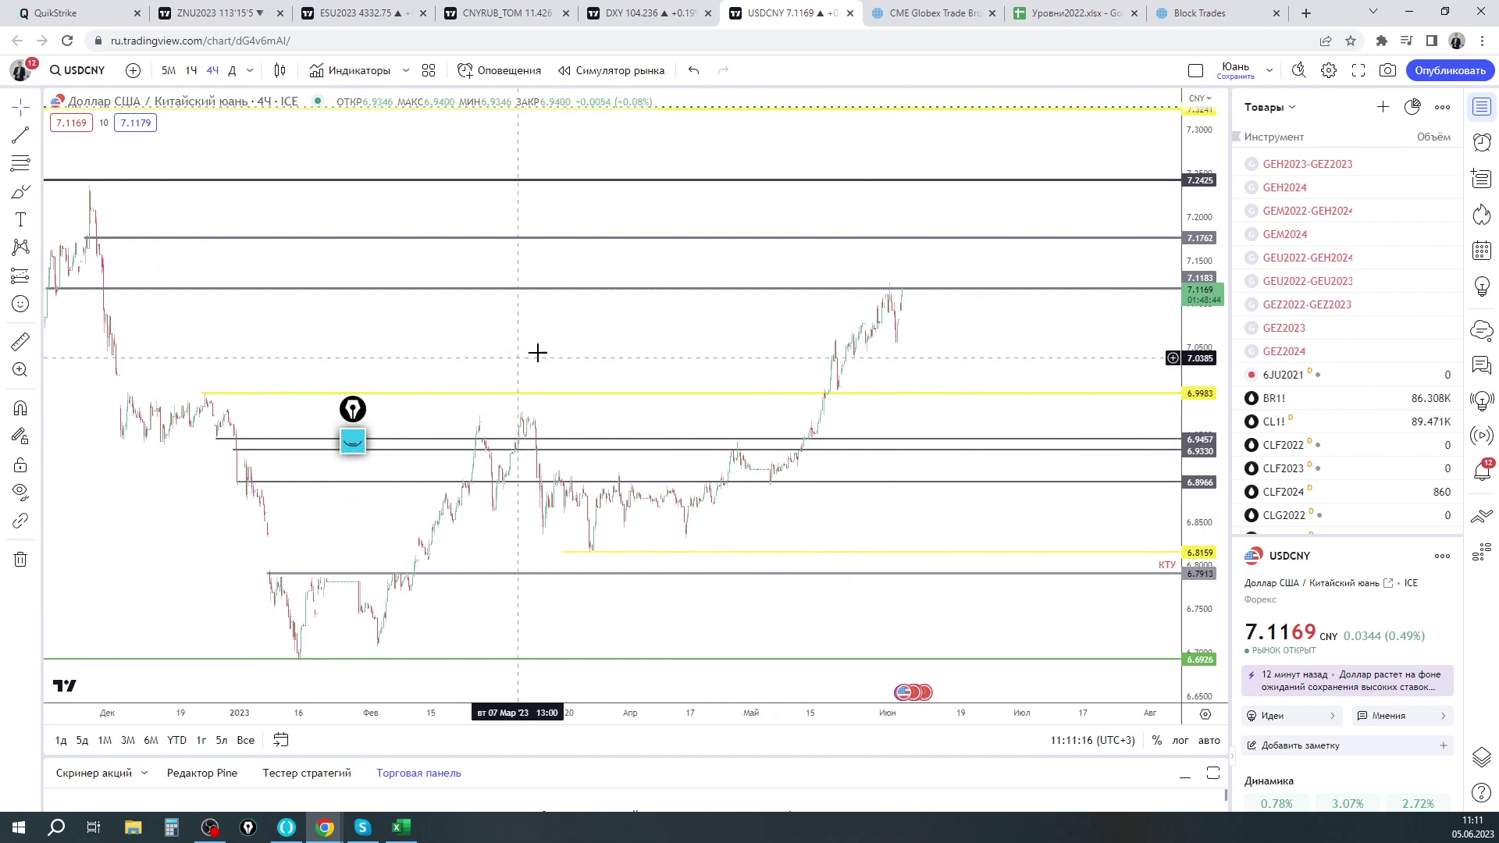
pyautogui.moveTo(519, 352); pyautogui.dragTo(579, 342)
pyautogui.moveTo(846, 341); pyautogui.dragTo(1000, 367)
# Clear the leftover pen box from the USDCNY chart and hide the annotations
pyautogui.click(352, 441)
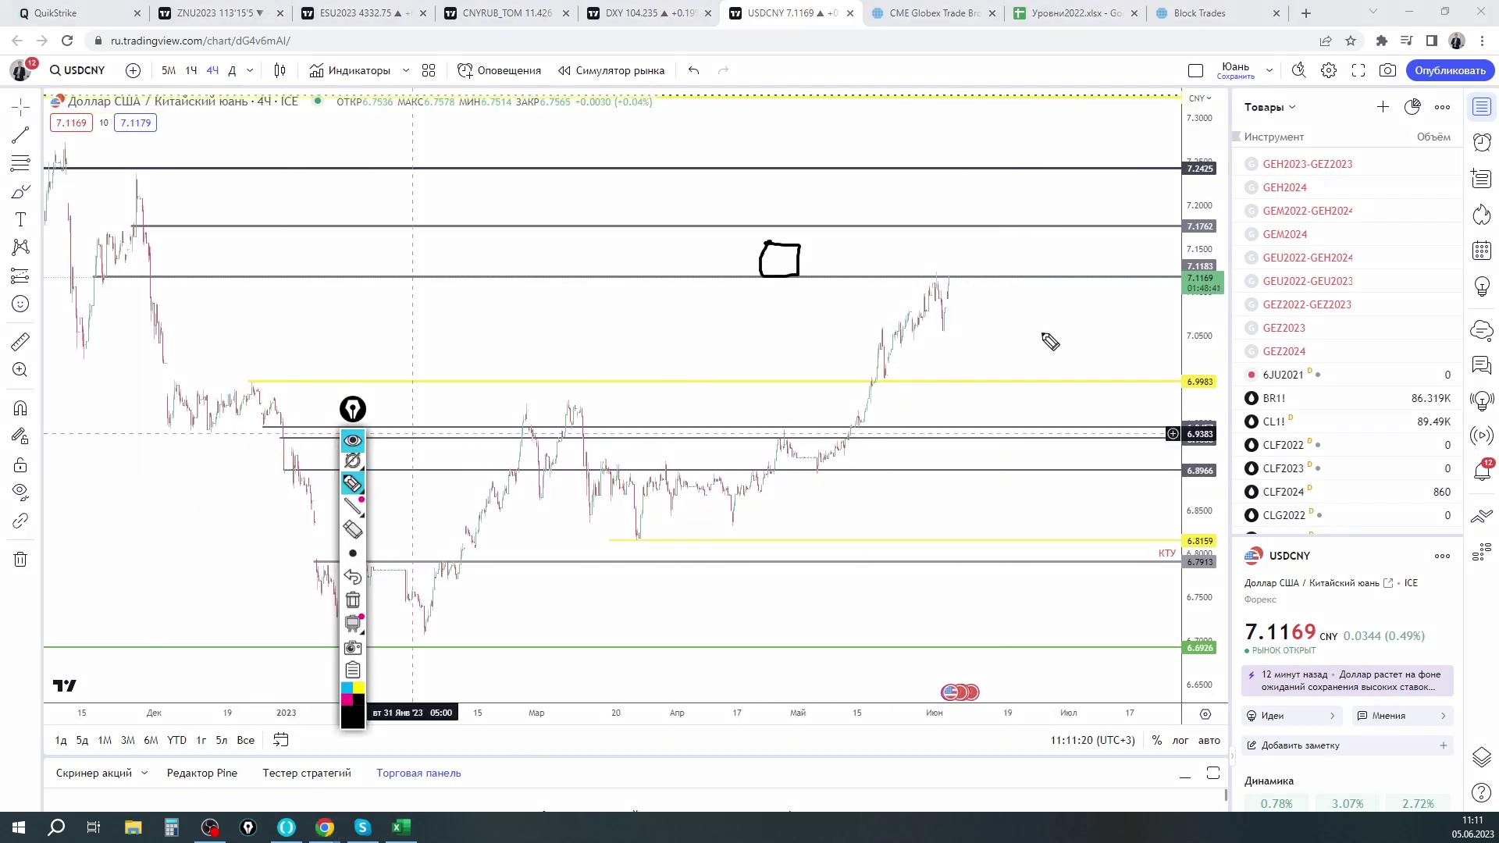
pyautogui.press('Delete')
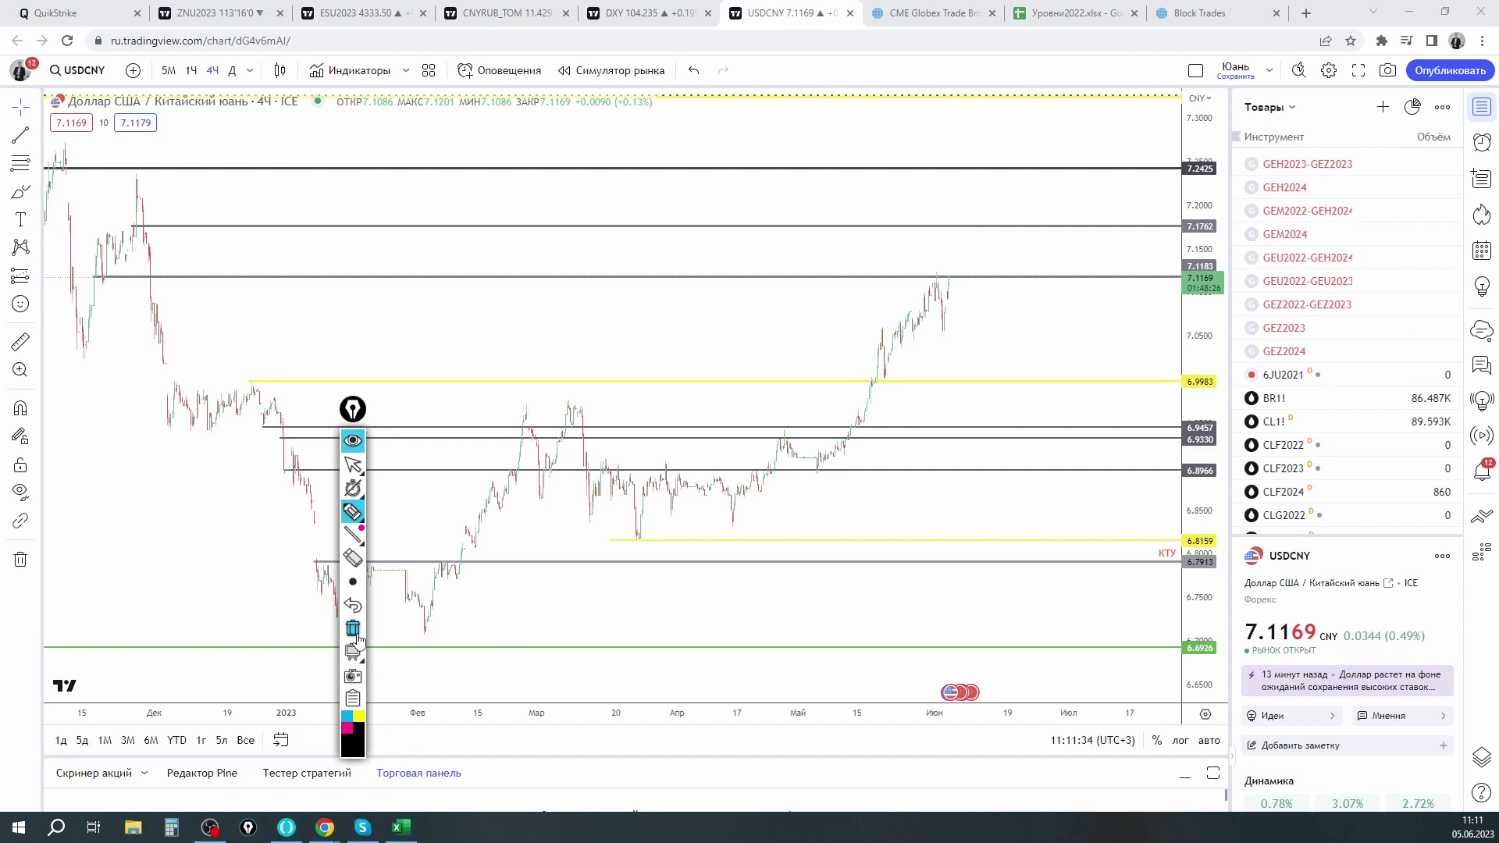
pyautogui.click(353, 440)
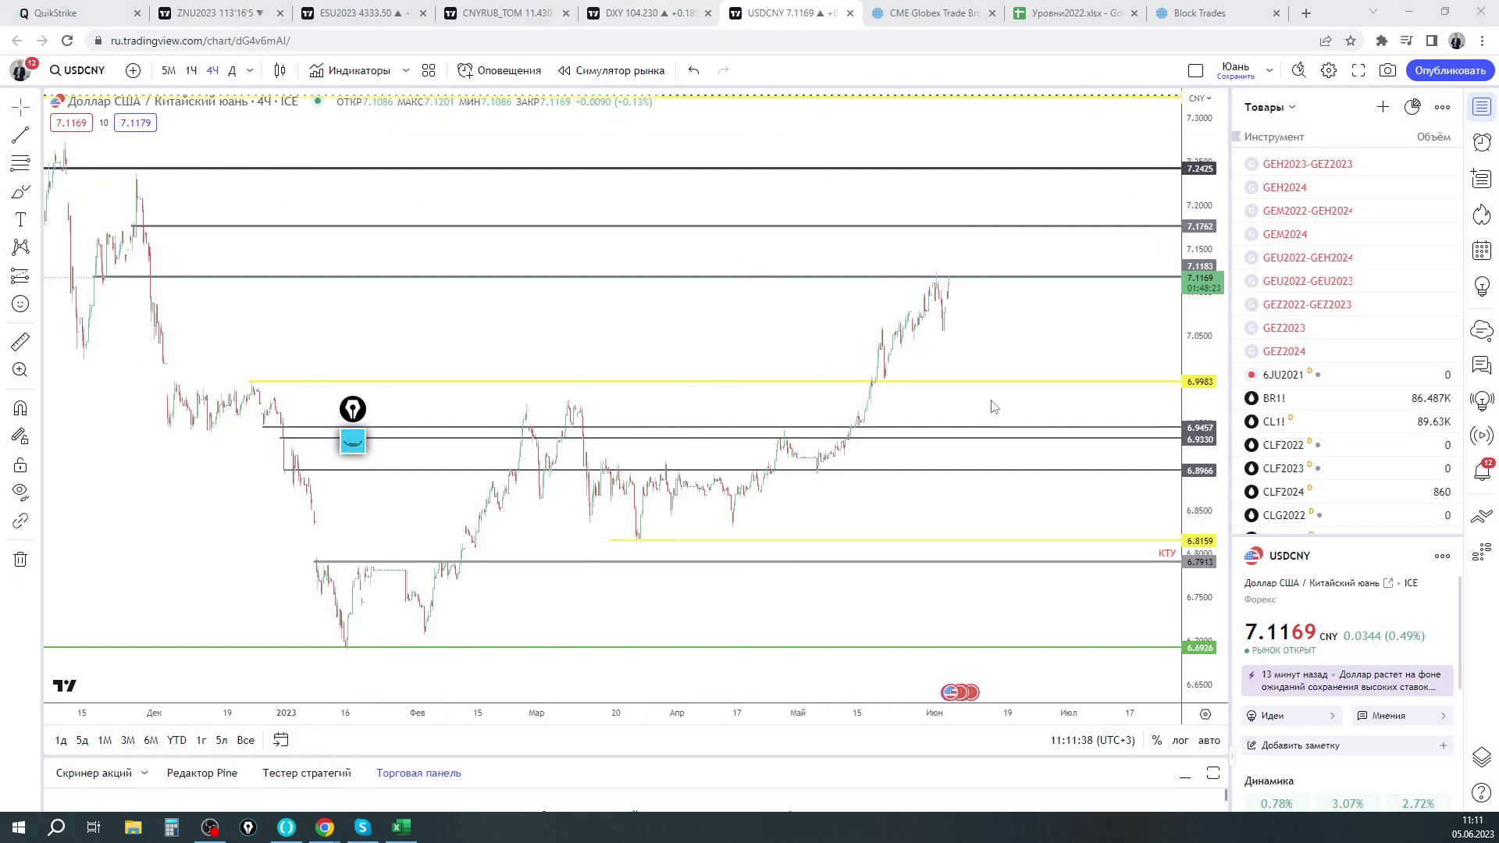
# Open the CNYRUB_TOM chart, mark the recent range's upper and lower edges with pen lines, and hide the annotations
pyautogui.click(484, 13)
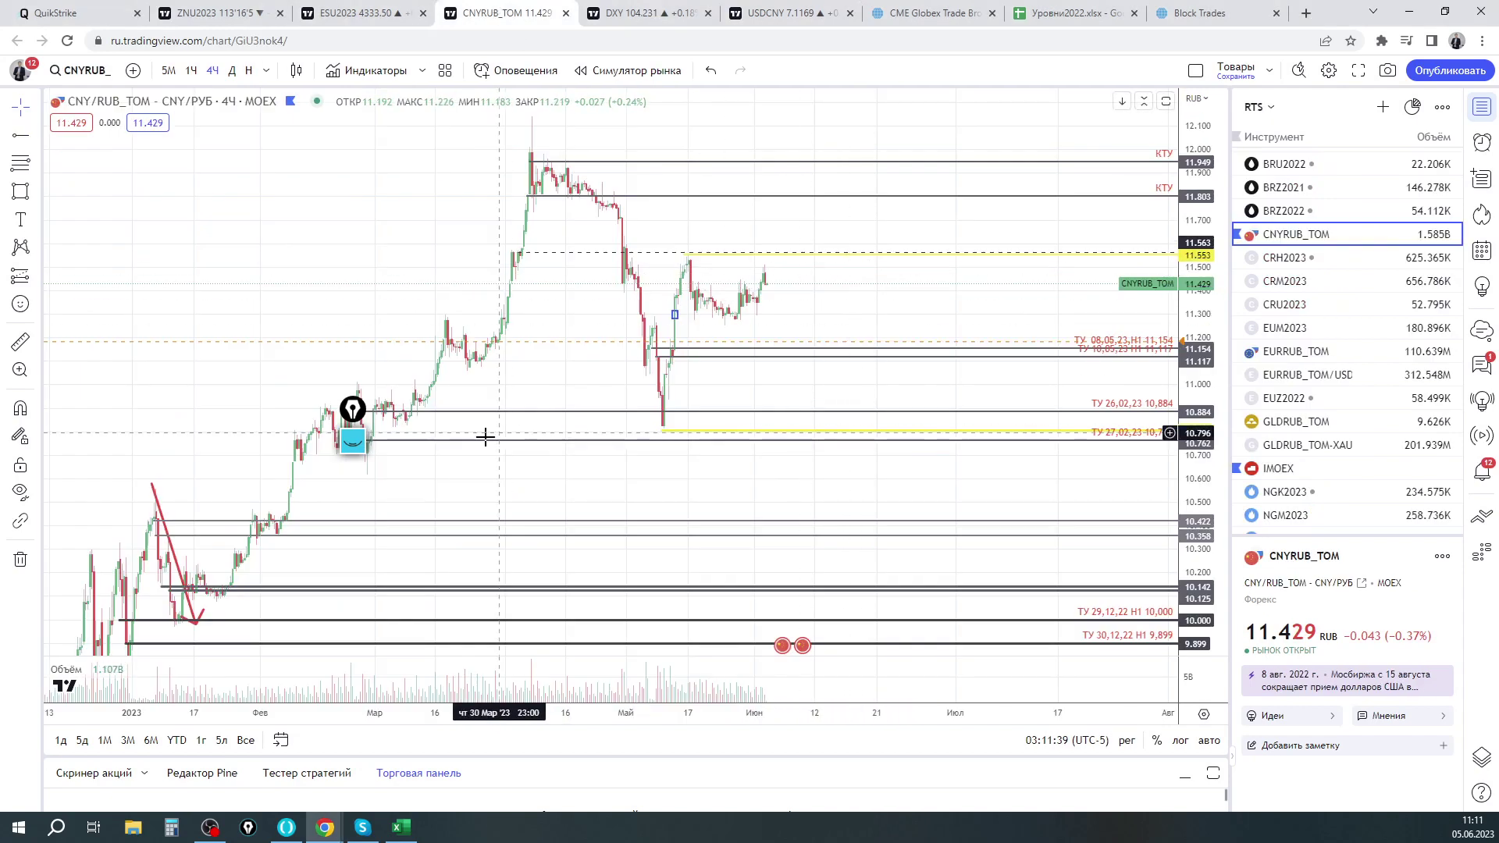
pyautogui.click(352, 440)
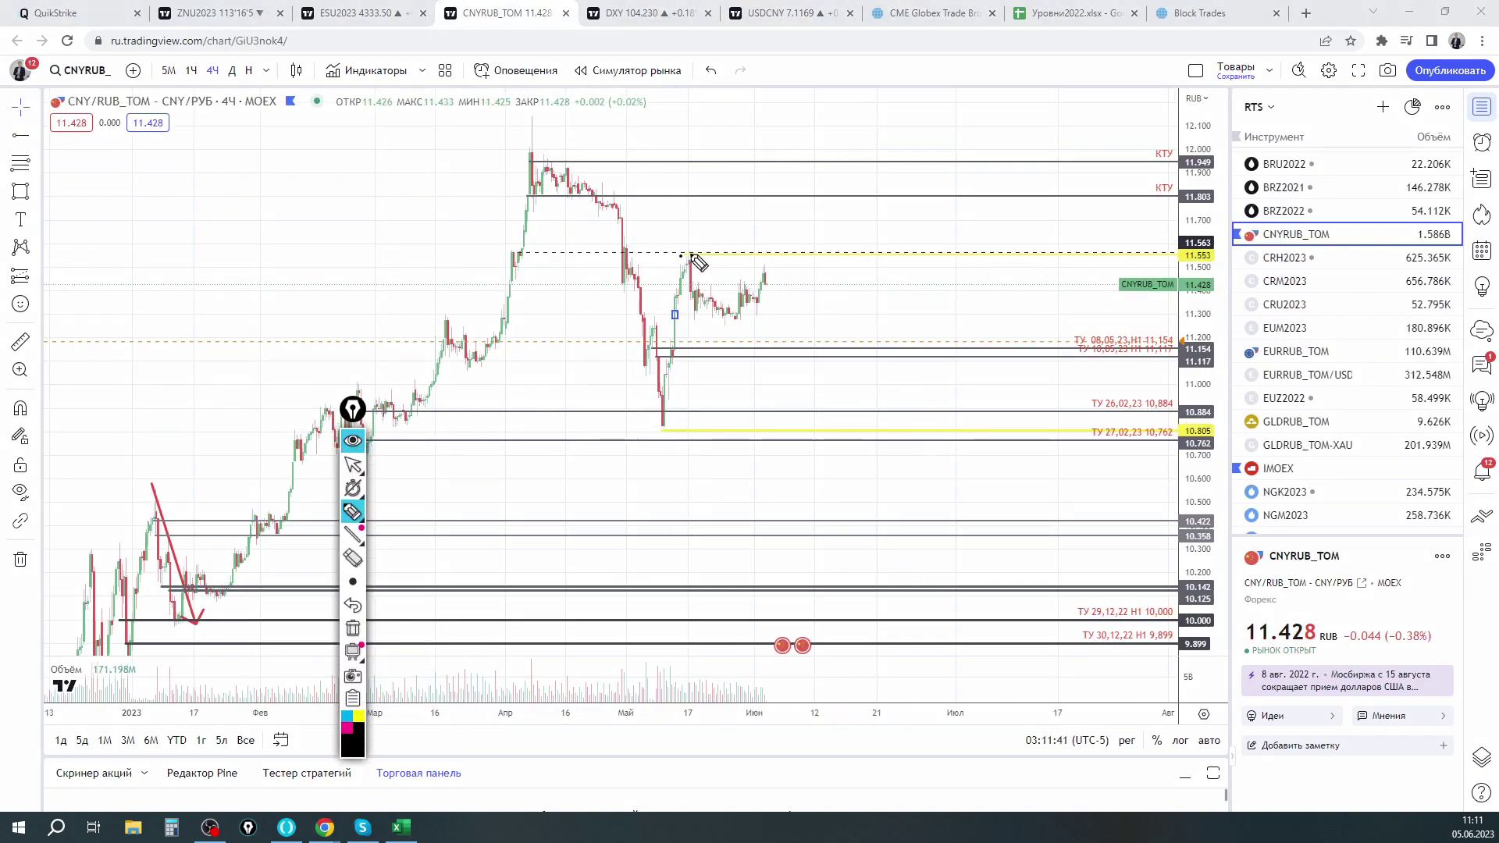
pyautogui.moveTo(700, 323); pyautogui.dragTo(787, 325)
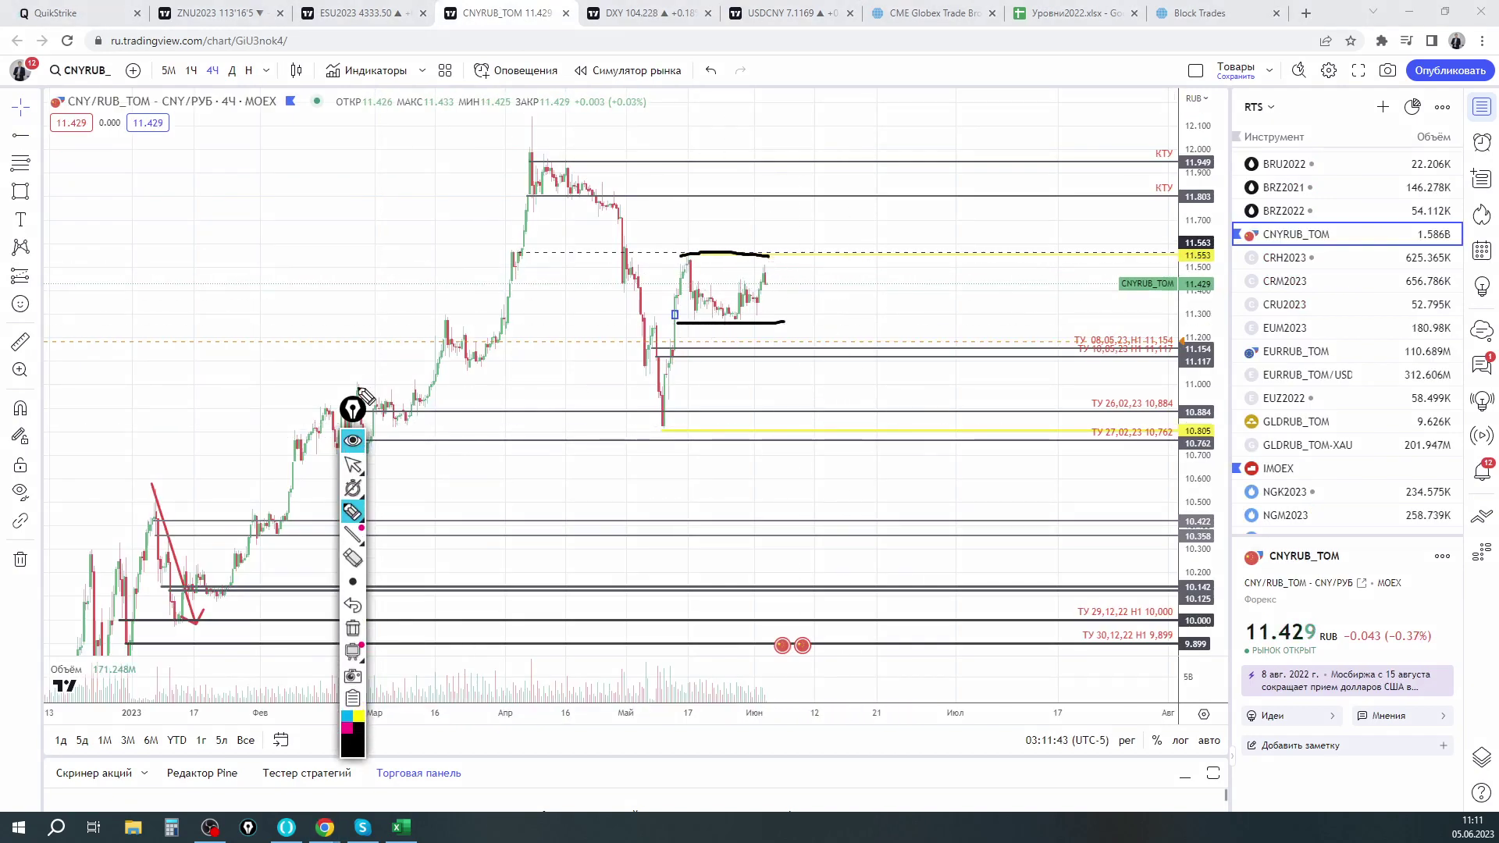
pyautogui.click(352, 440)
# Move the lower yellow level on the CNYRUB_TOM chart up to 11.247, starting at the late-May low
pyautogui.moveTo(662, 430)
pyautogui.mouseDown()
pyautogui.moveTo(792, 408)
pyautogui.moveTo(702, 324)
pyautogui.moveTo(722, 327)
pyautogui.mouseUp()
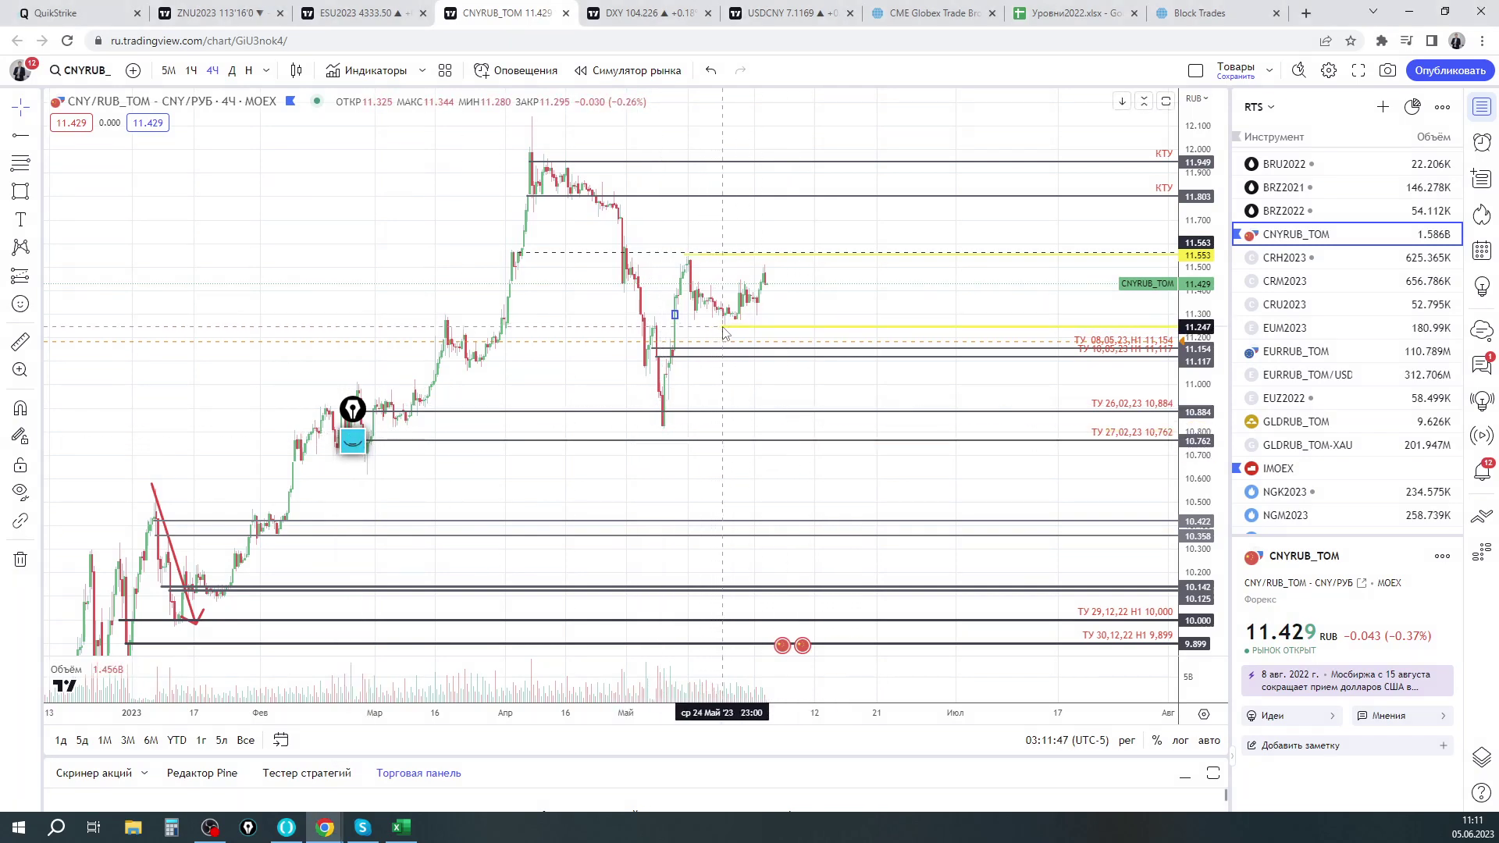
pyautogui.click(825, 288)
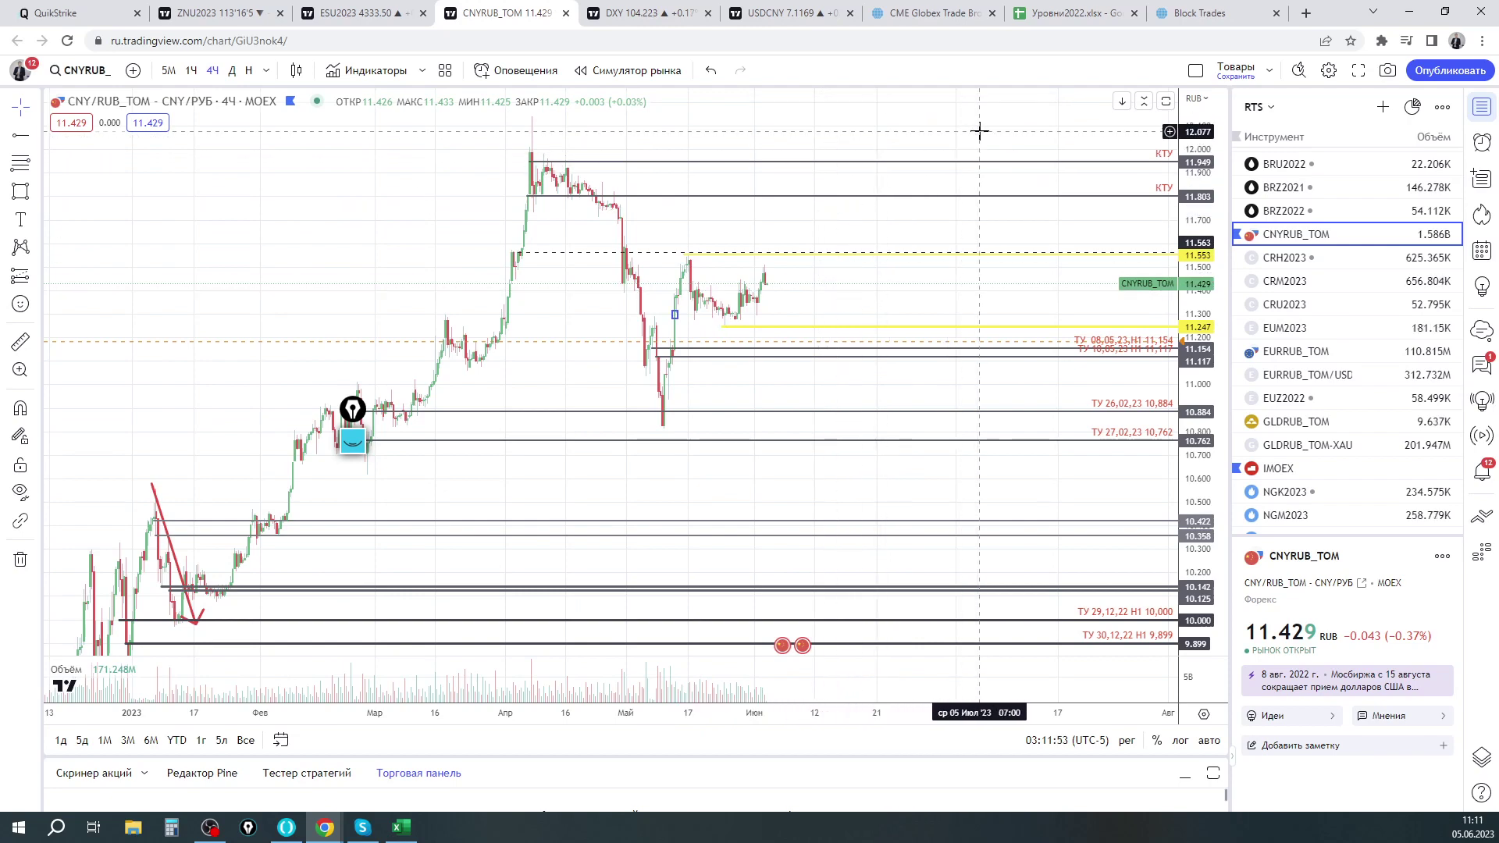
pyautogui.moveTo(977, 134); pyautogui.dragTo(908, 151)
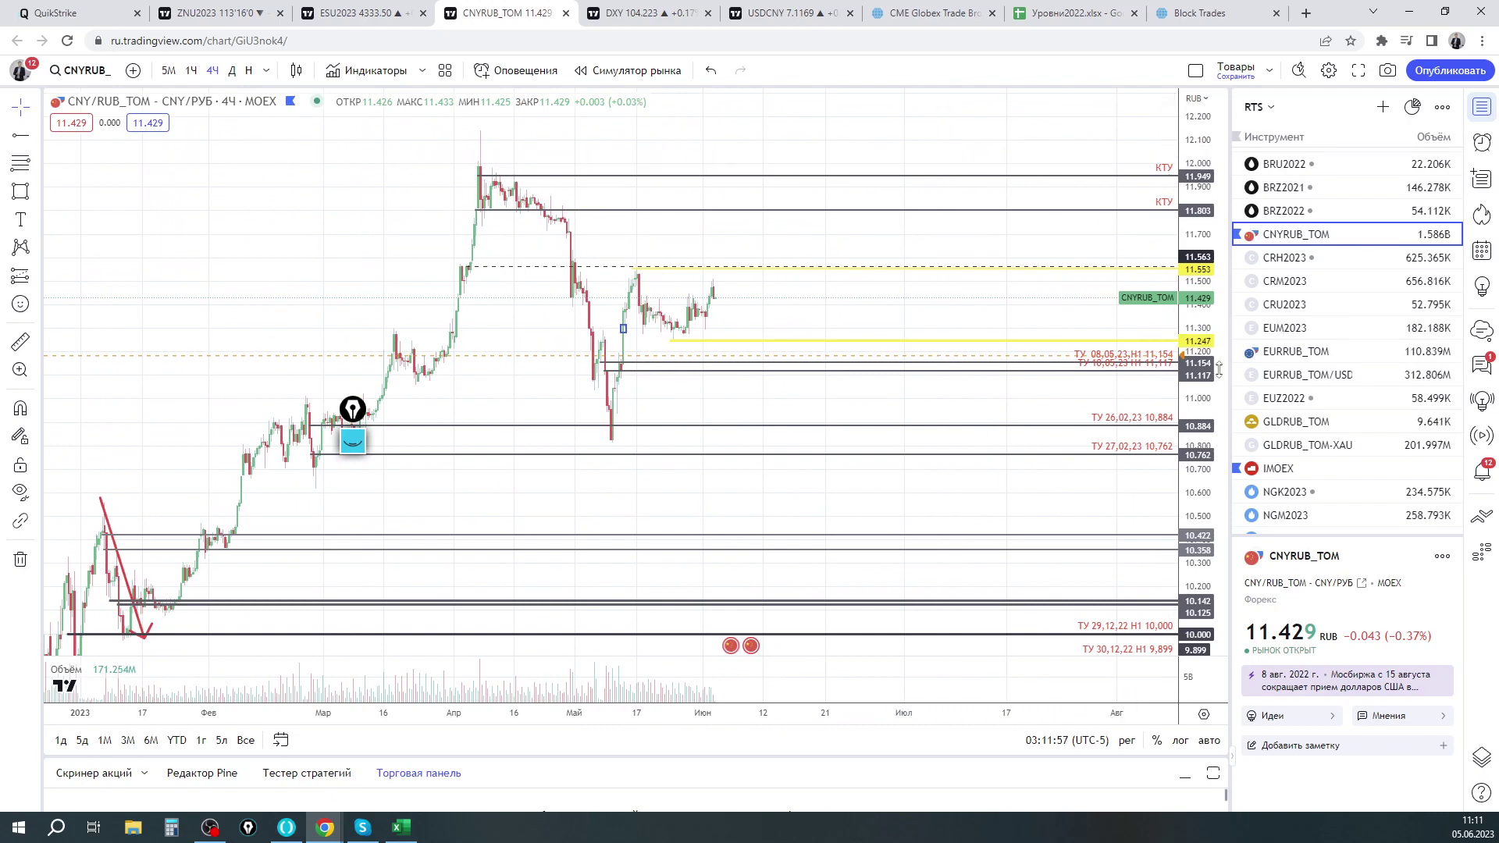
pyautogui.moveTo(568, 136); pyautogui.dragTo(549, 144)
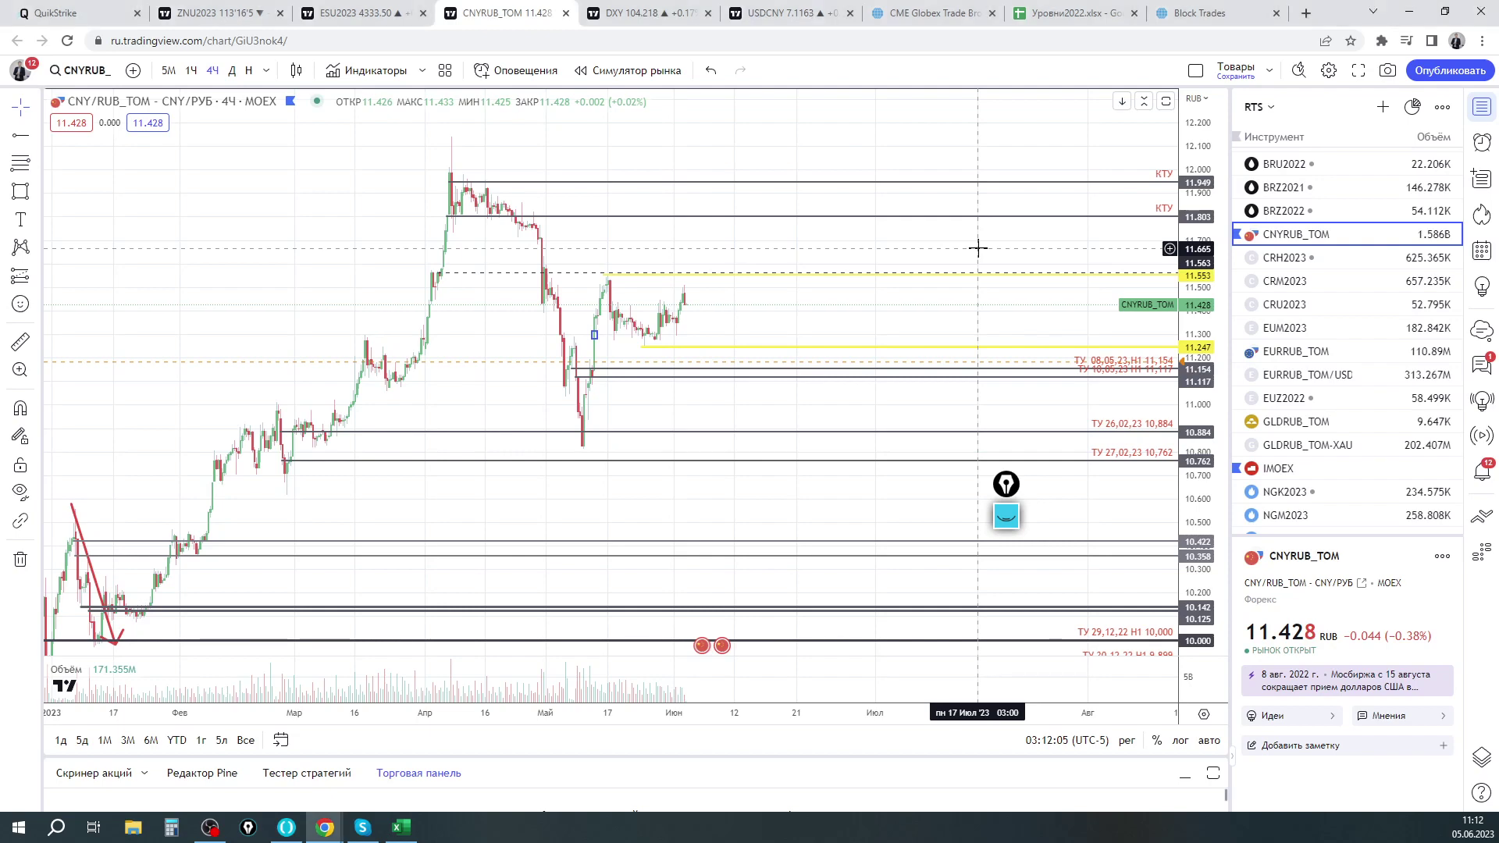
pyautogui.moveTo(795, 243); pyautogui.dragTo(753, 245)
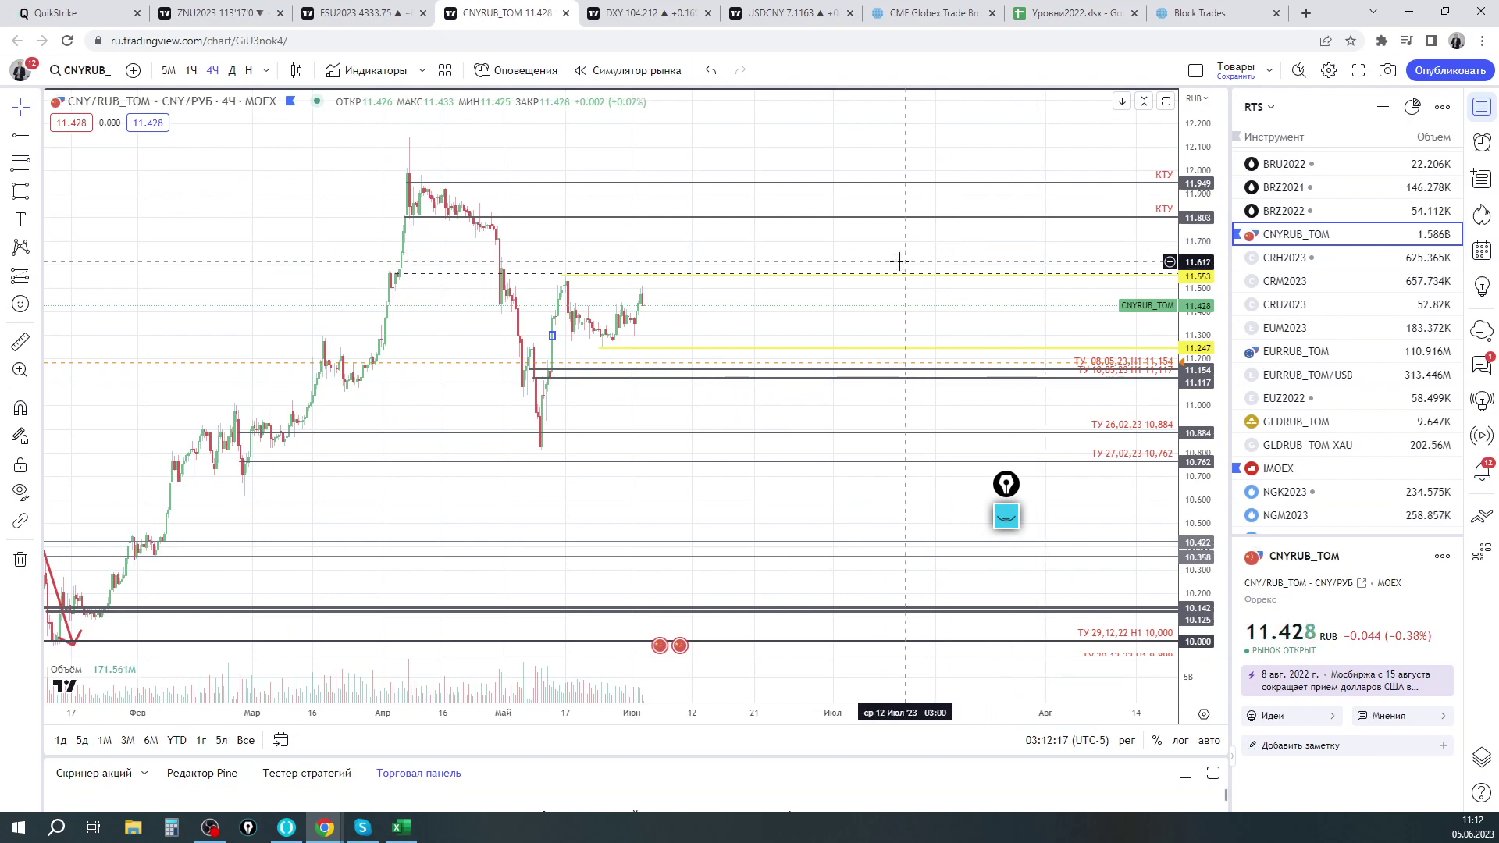
pyautogui.moveTo(406, 165); pyautogui.dragTo(385, 129)
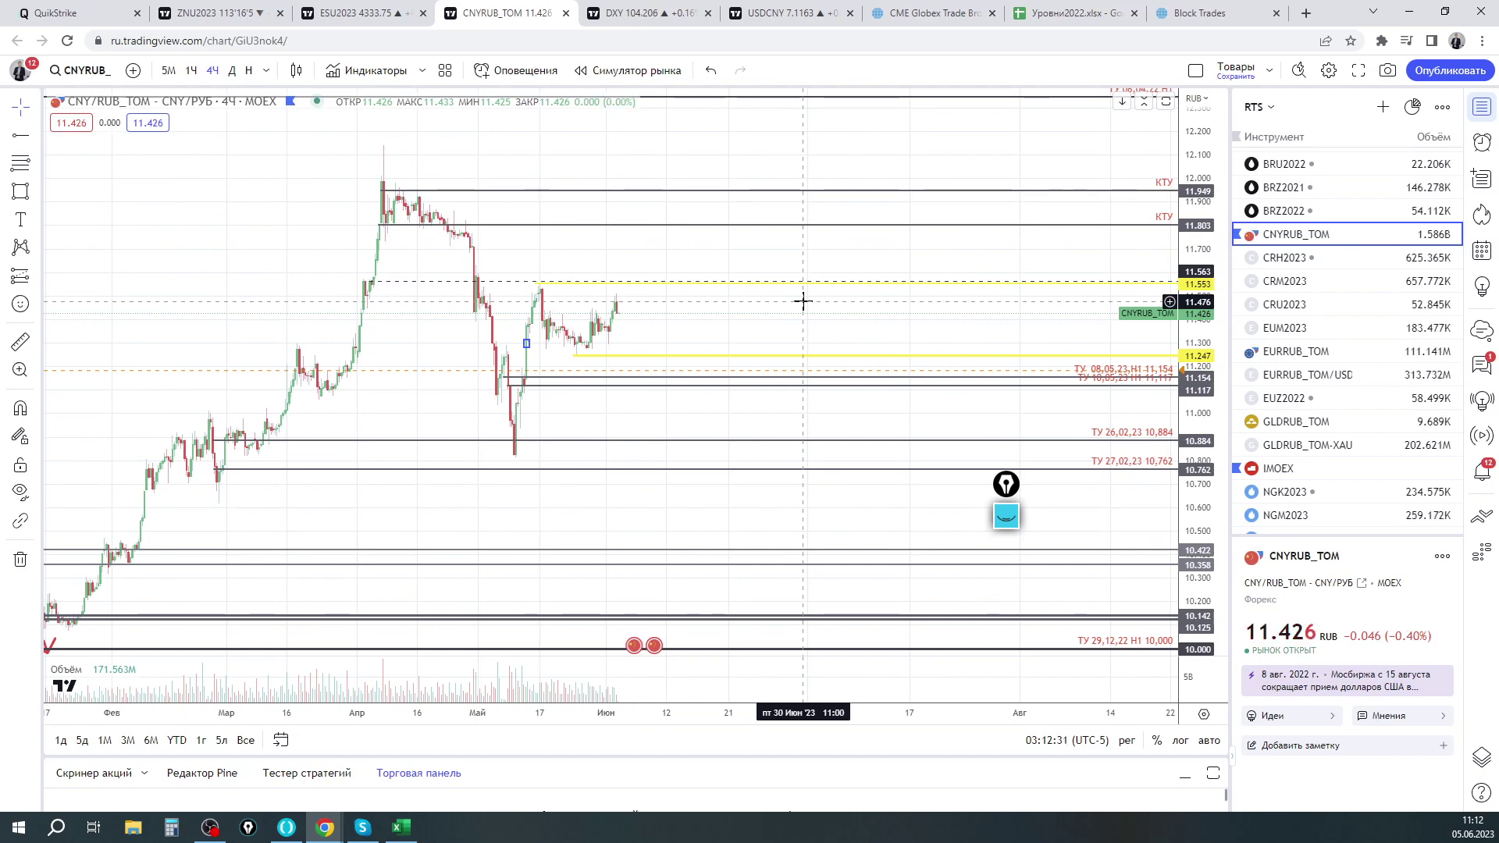
pyautogui.hscroll(-1, 646, 249)
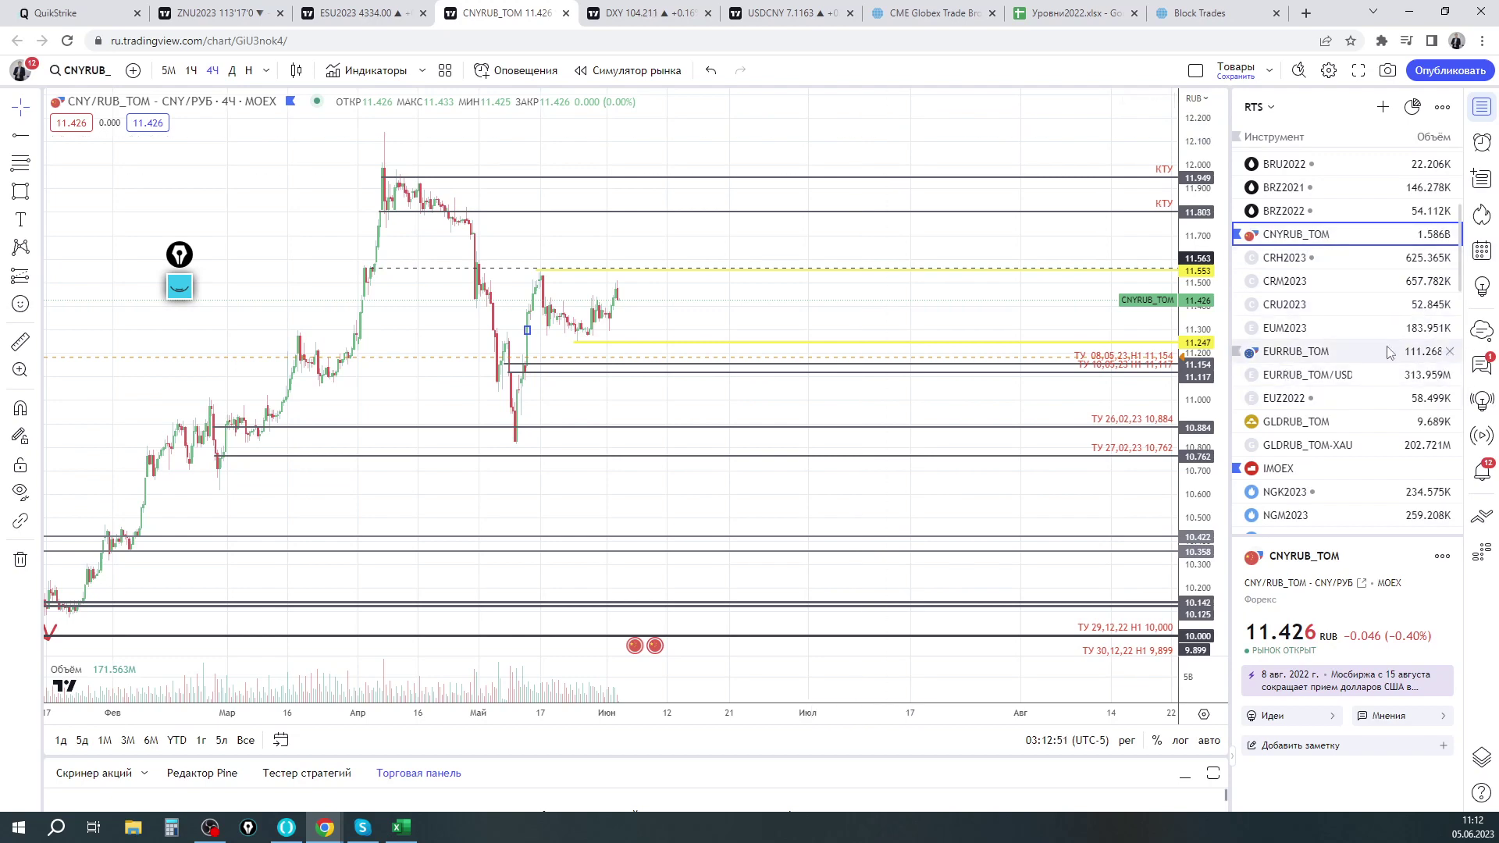
# Load USDRUB_TOM from the RTS watchlist into the chart
pyautogui.scroll(-1, 1359, 334)
pyautogui.scroll(-8, 1362, 334)
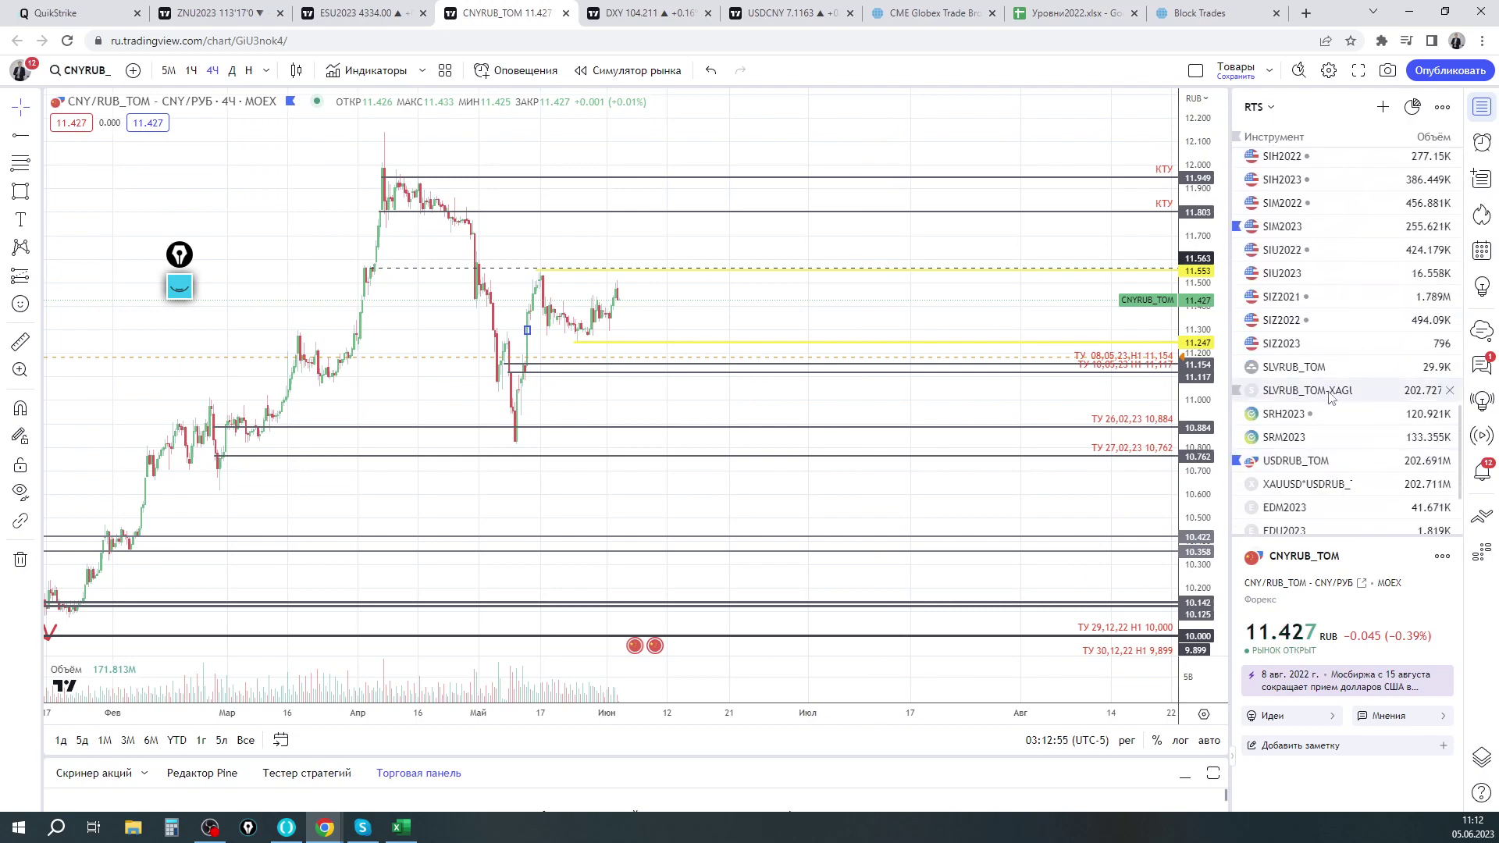
pyautogui.click(1296, 460)
pyautogui.moveTo(735, 159); pyautogui.dragTo(793, 247)
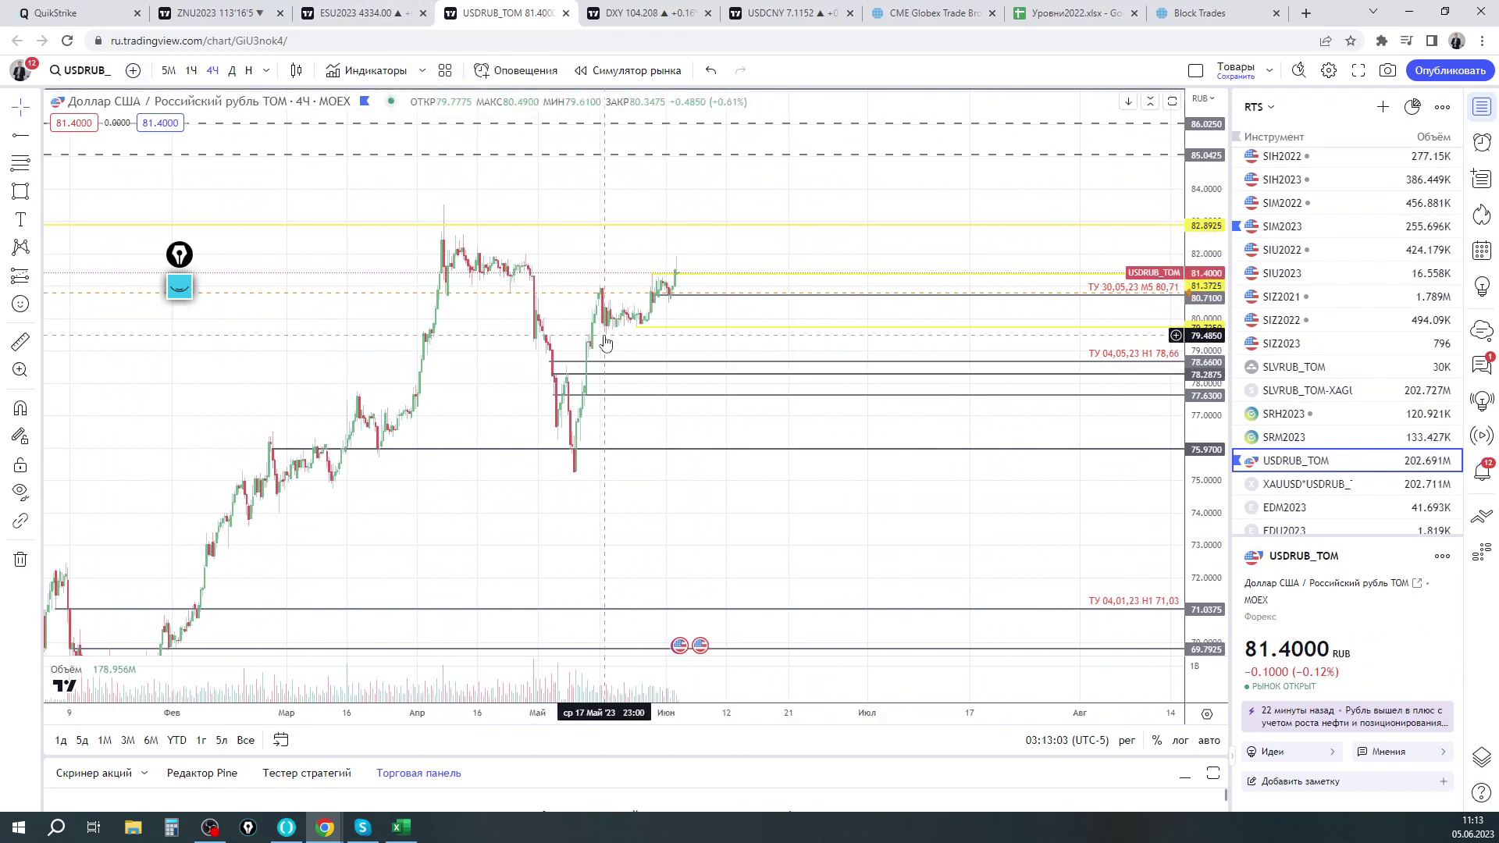
# Clear the leftover pen lines, trace USDRUB_TOM's latest rise from mid-May to early June with the pen, and hide the annotations
pyautogui.hotkey('ctrl', 'shift', '1')
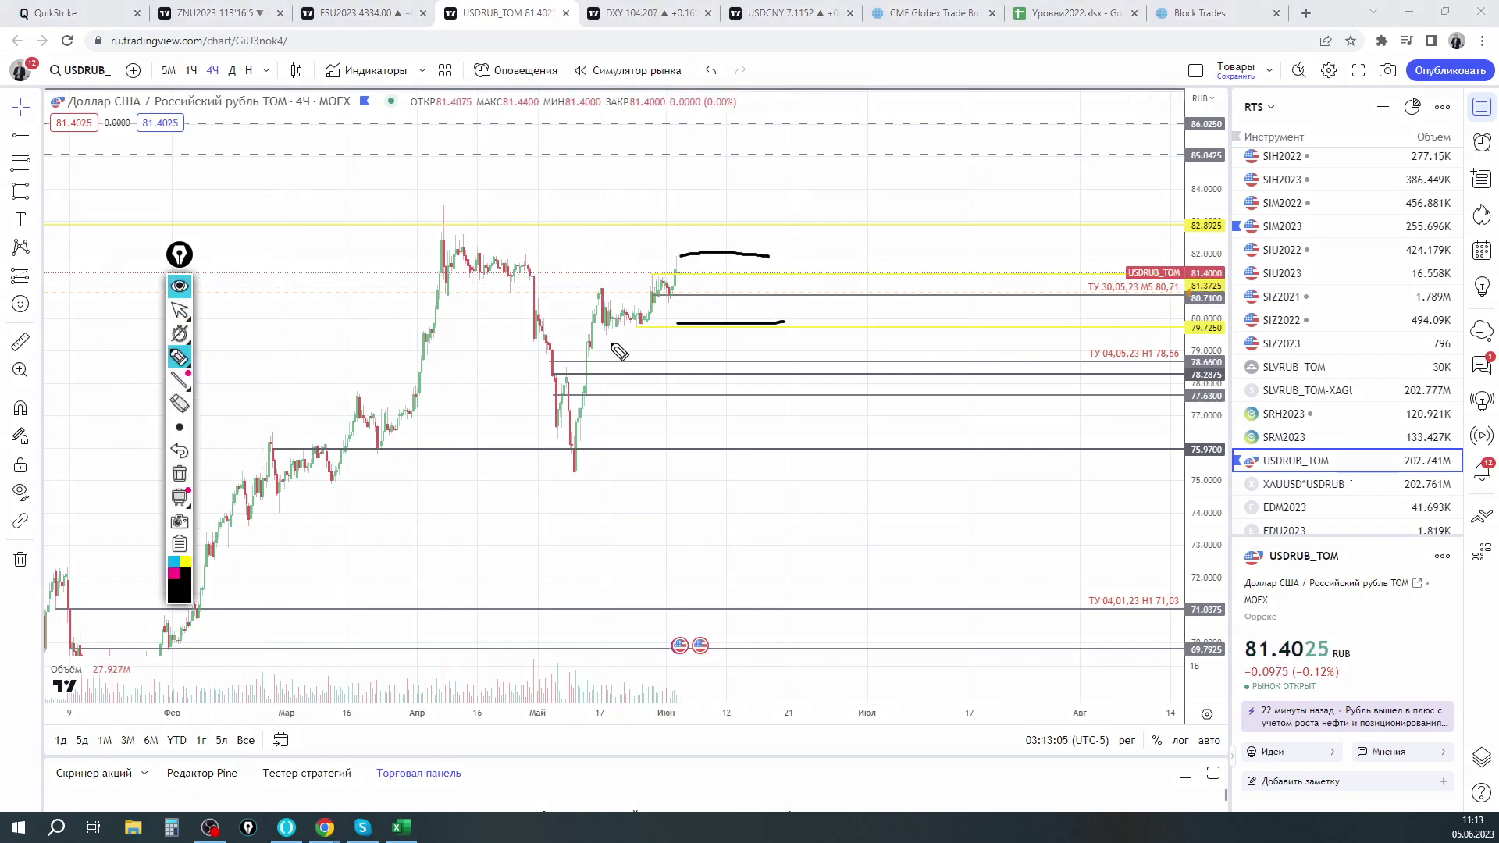
pyautogui.click(180, 474)
pyautogui.moveTo(577, 342)
pyautogui.mouseDown()
pyautogui.moveTo(665, 288)
pyautogui.moveTo(677, 297)
pyautogui.moveTo(685, 258)
pyautogui.mouseUp()
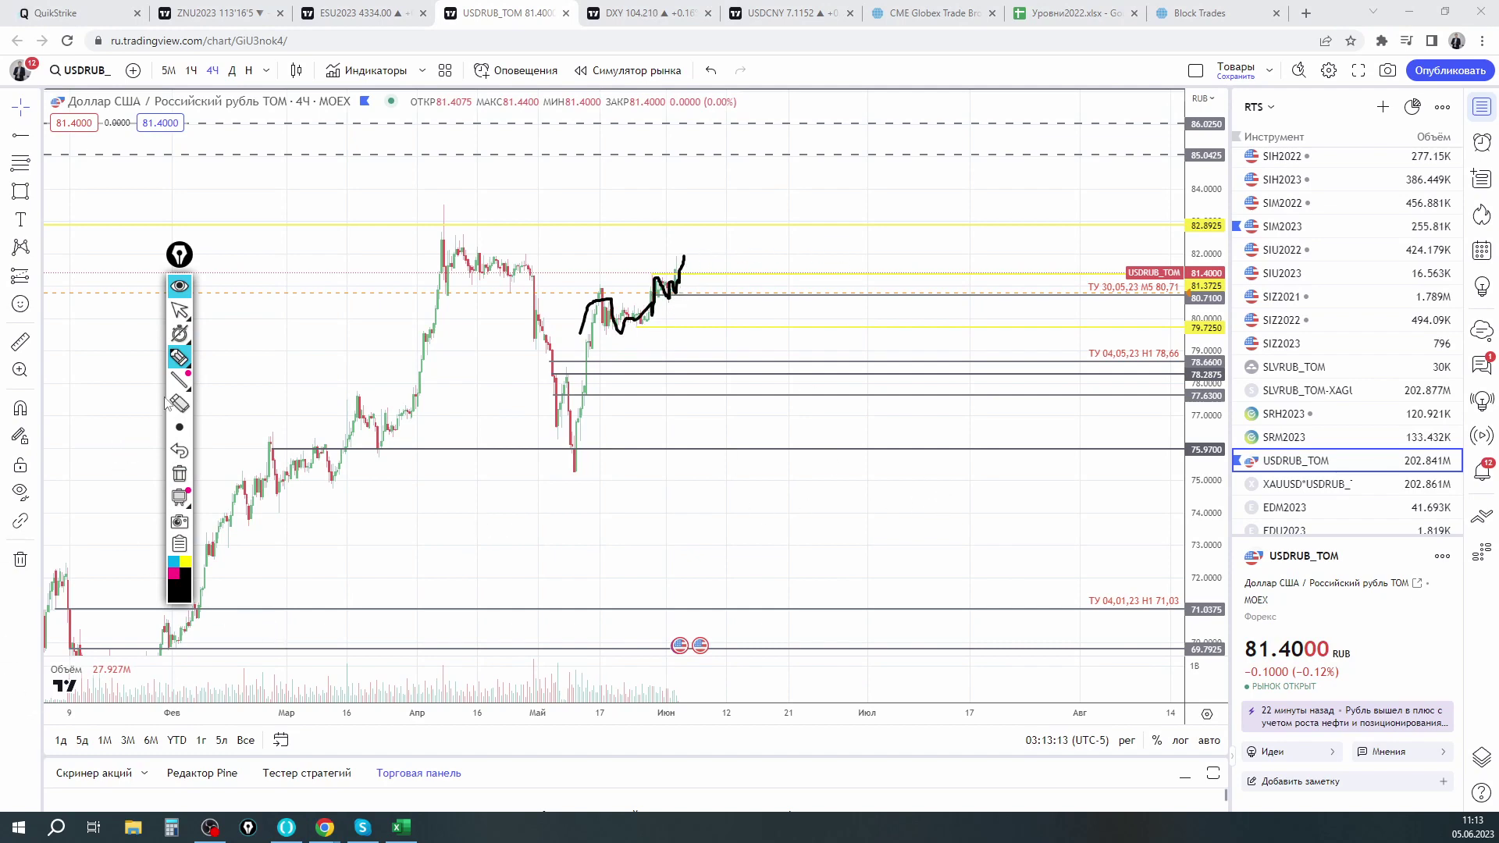
pyautogui.moveTo(806, 8)
pyautogui.mouseDown()
pyautogui.moveTo(730, 22)
pyautogui.moveTo(809, 33)
pyautogui.mouseUp()
pyautogui.click(178, 474)
pyautogui.click(180, 310)
# Switch the USDRUB_TOM chart to the 1-hour timeframe and enlarge the latest price move
pyautogui.scroll(2, 1219, 430)
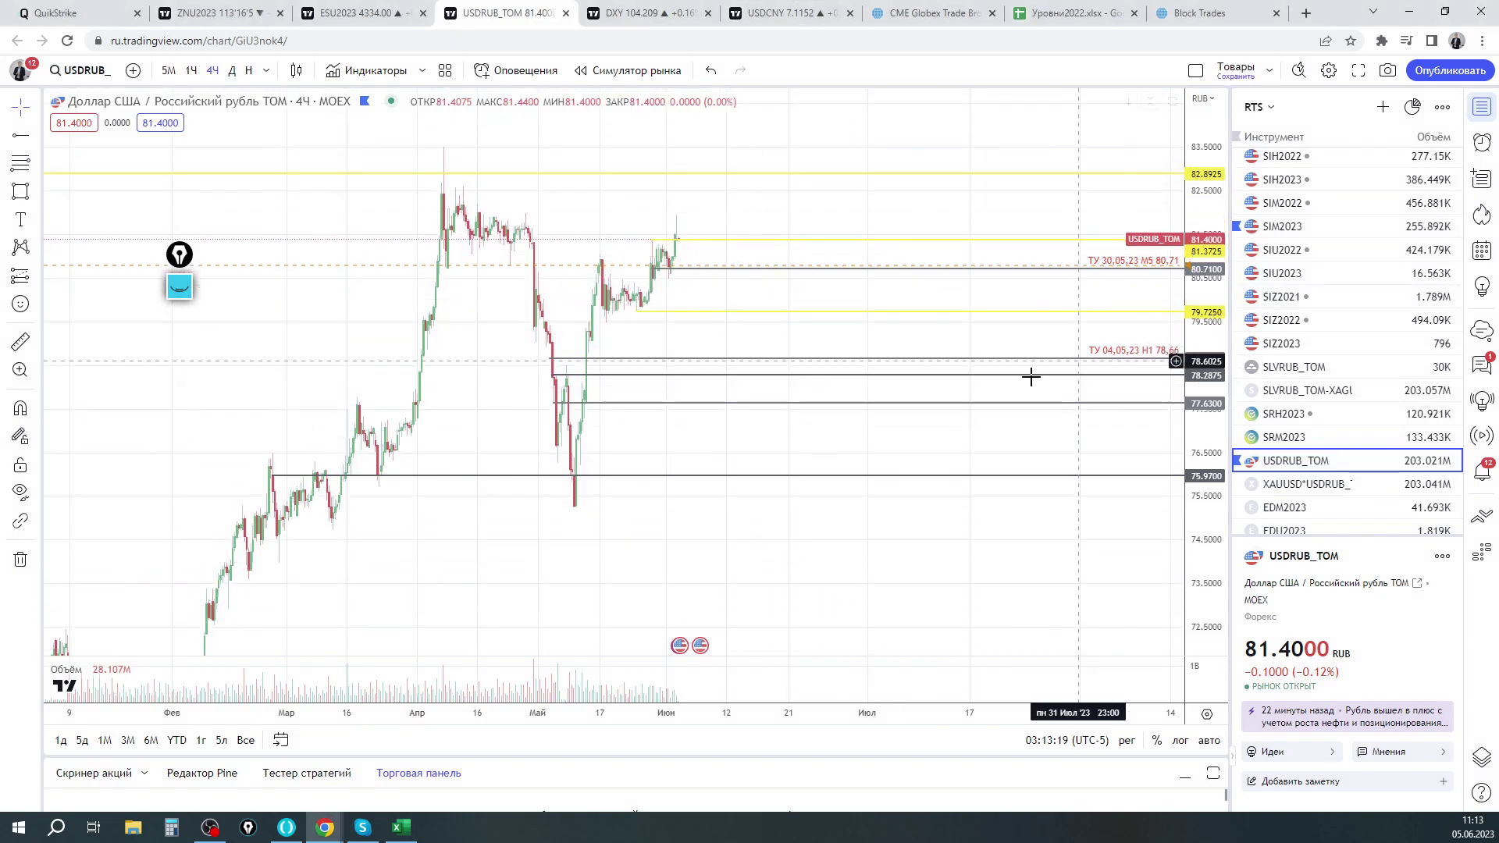
pyautogui.scroll(5, 590, 247)
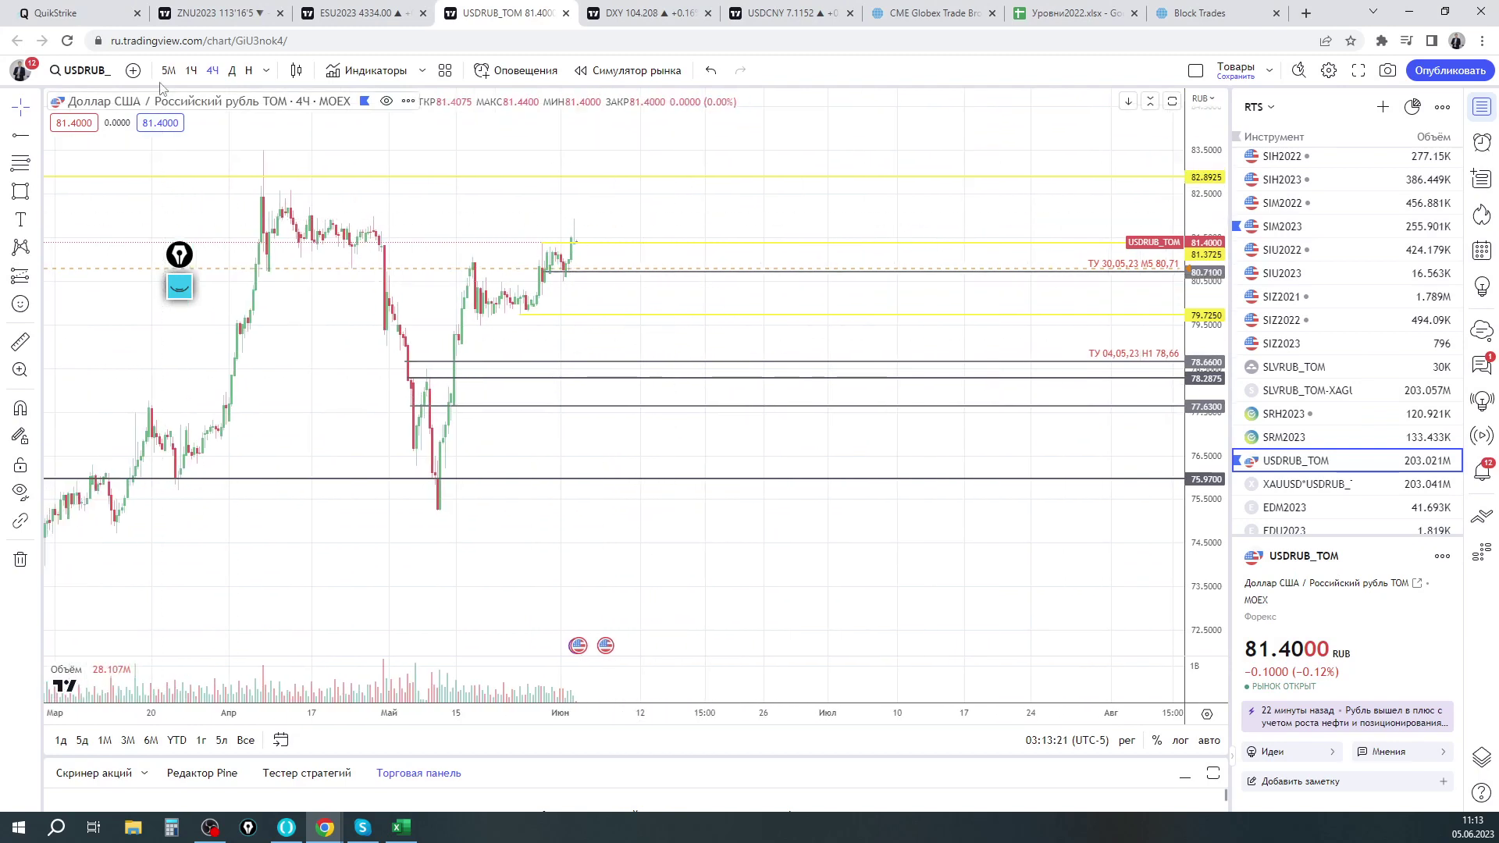
pyautogui.click(191, 70)
pyautogui.scroll(-3, 891, 302)
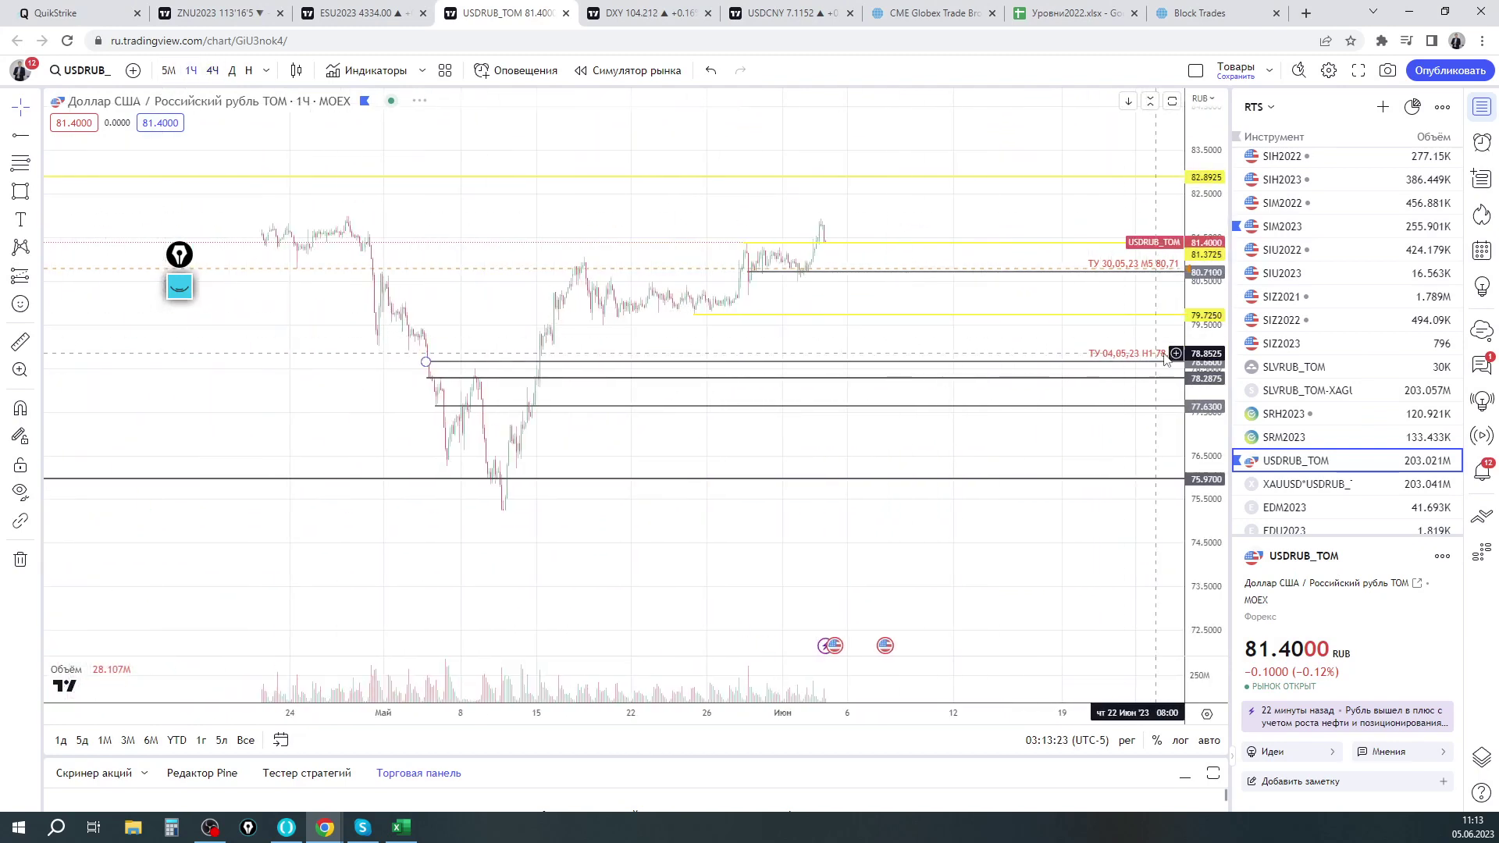
pyautogui.moveTo(909, 238); pyautogui.dragTo(1010, 378)
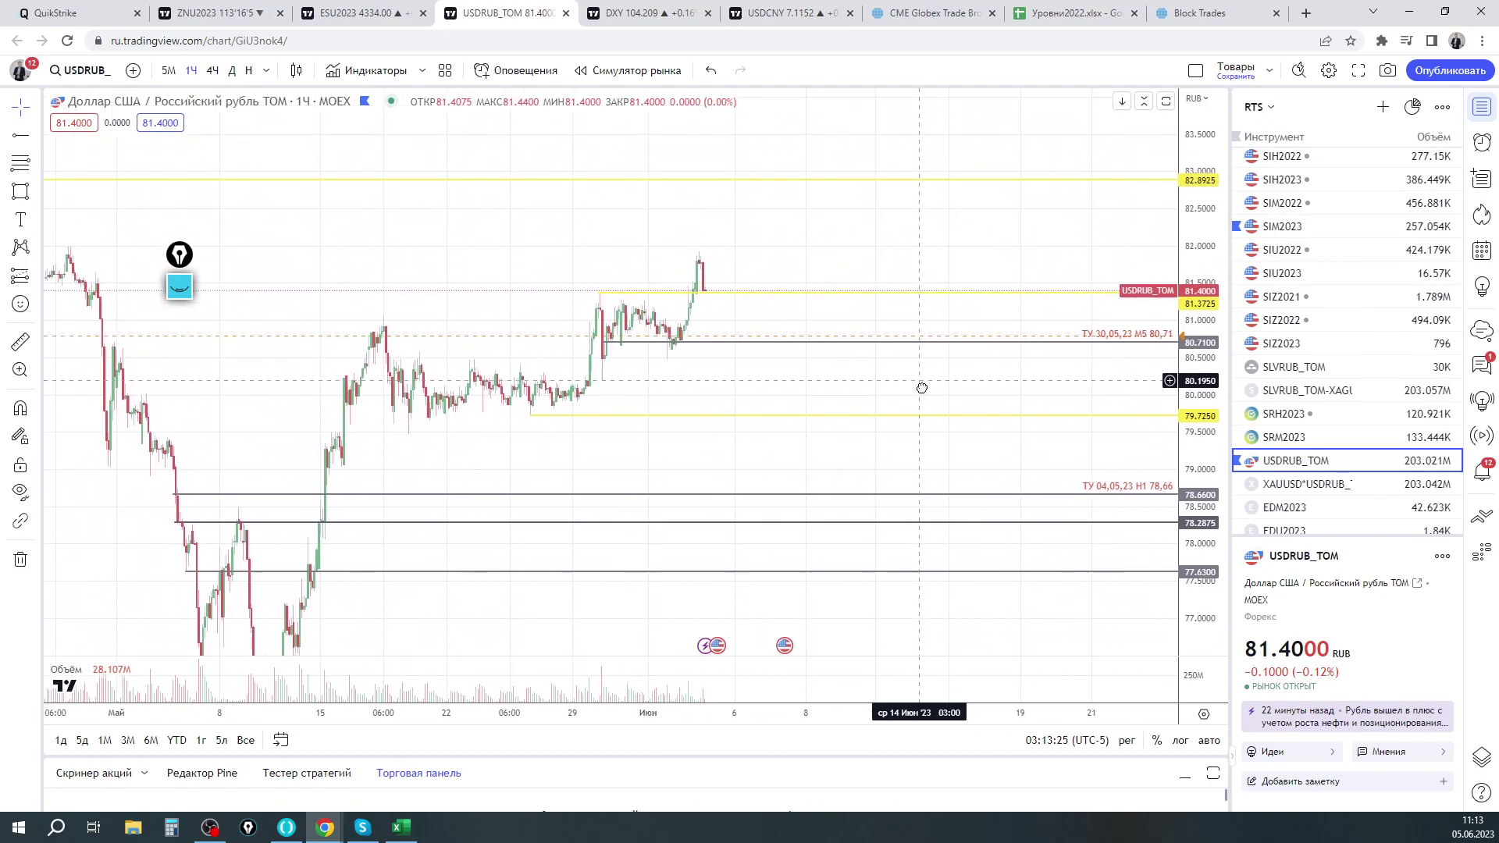
# Clear the old pen trace, bracket the 80.7100 level on the USDRUB_TOM chart, and move the pen palette aside
pyautogui.click(179, 286)
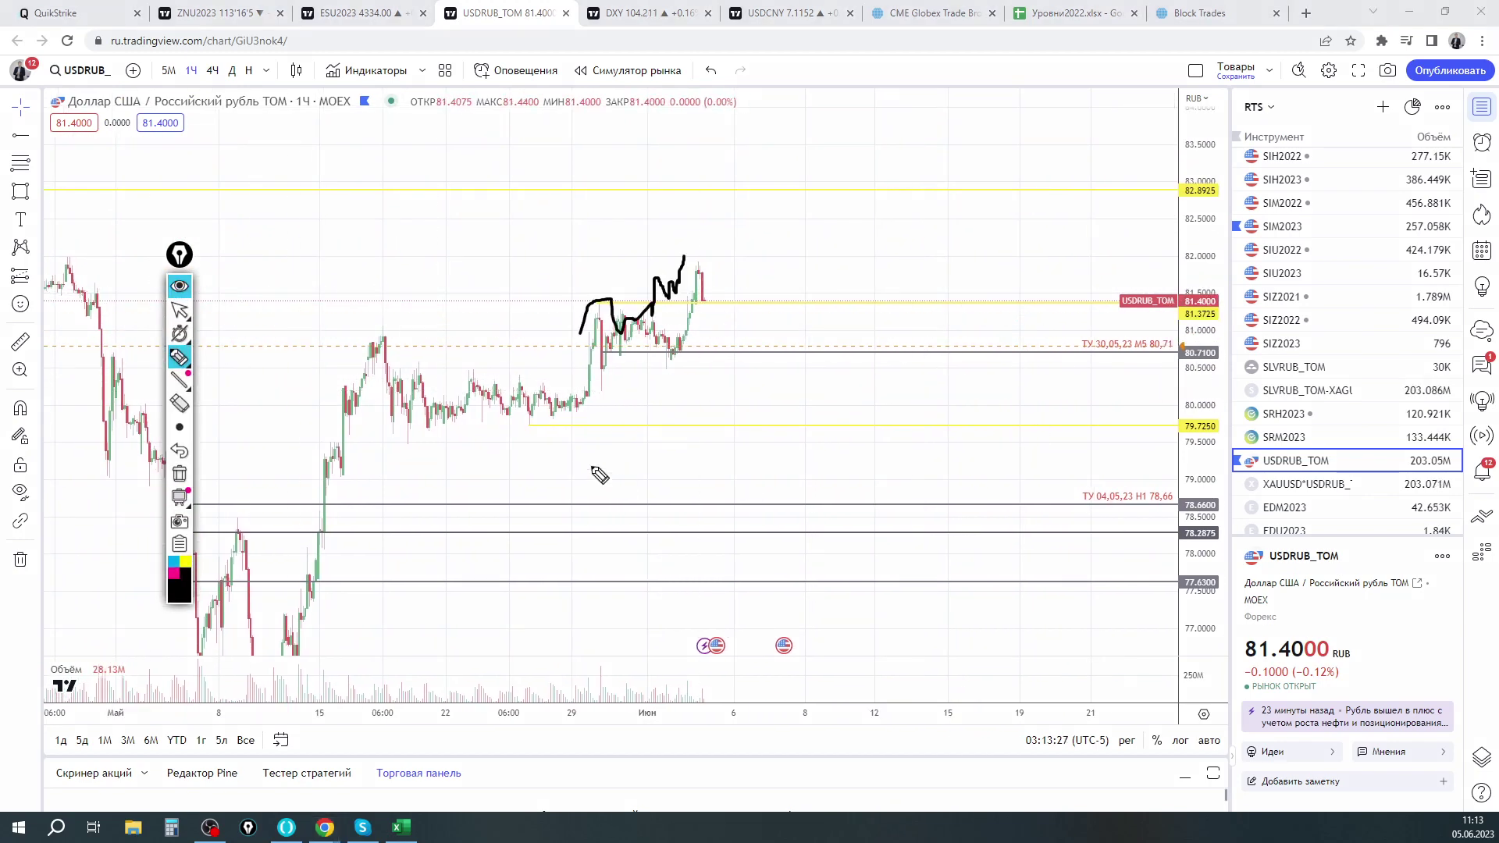
pyautogui.click(181, 475)
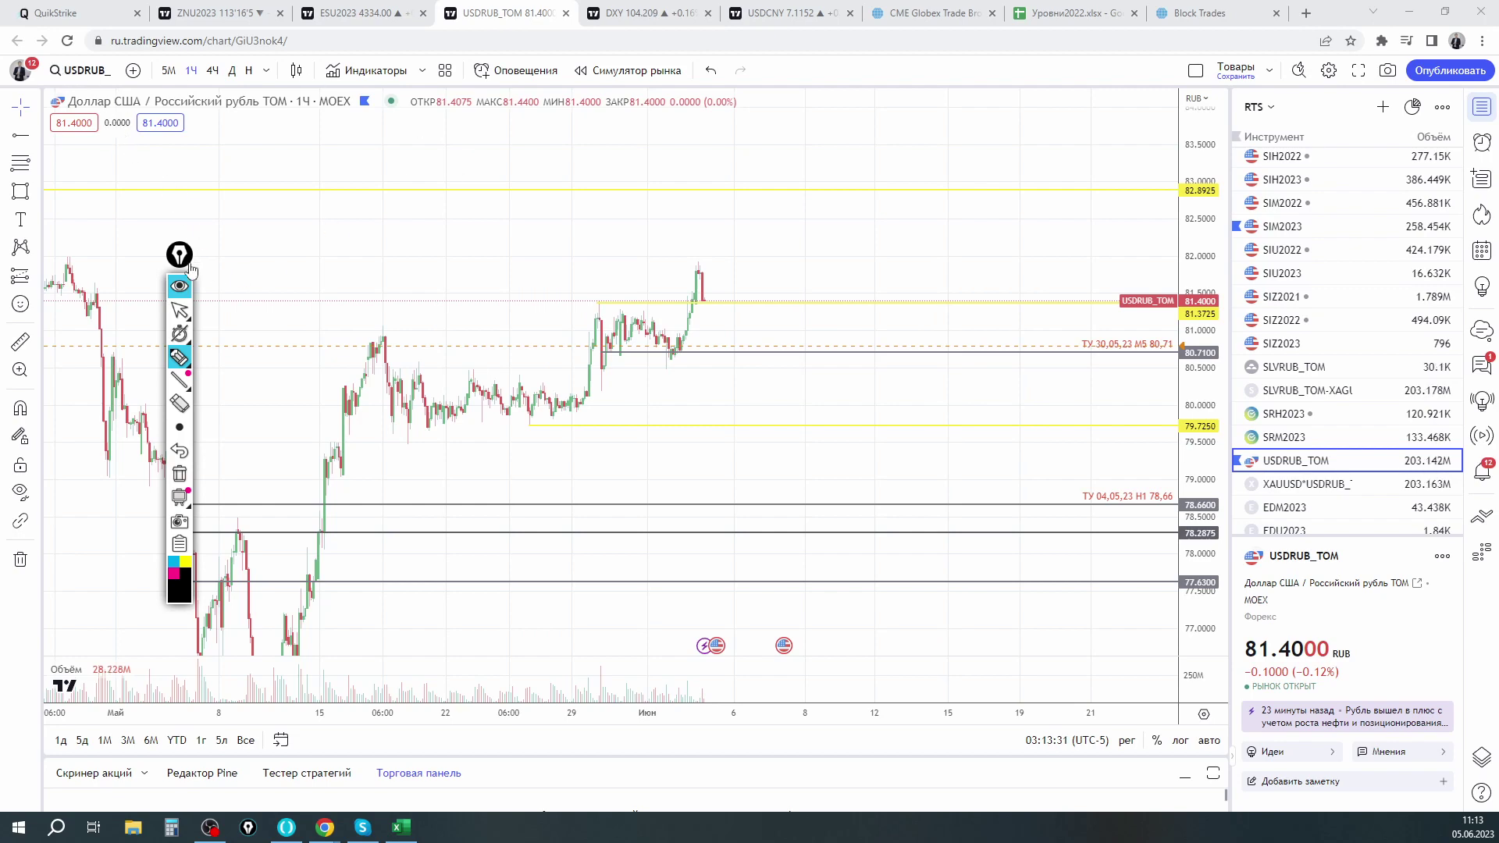
pyautogui.moveTo(1073, 331)
pyautogui.mouseDown()
pyautogui.moveTo(1076, 359)
pyautogui.moveTo(1203, 363)
pyautogui.mouseUp()
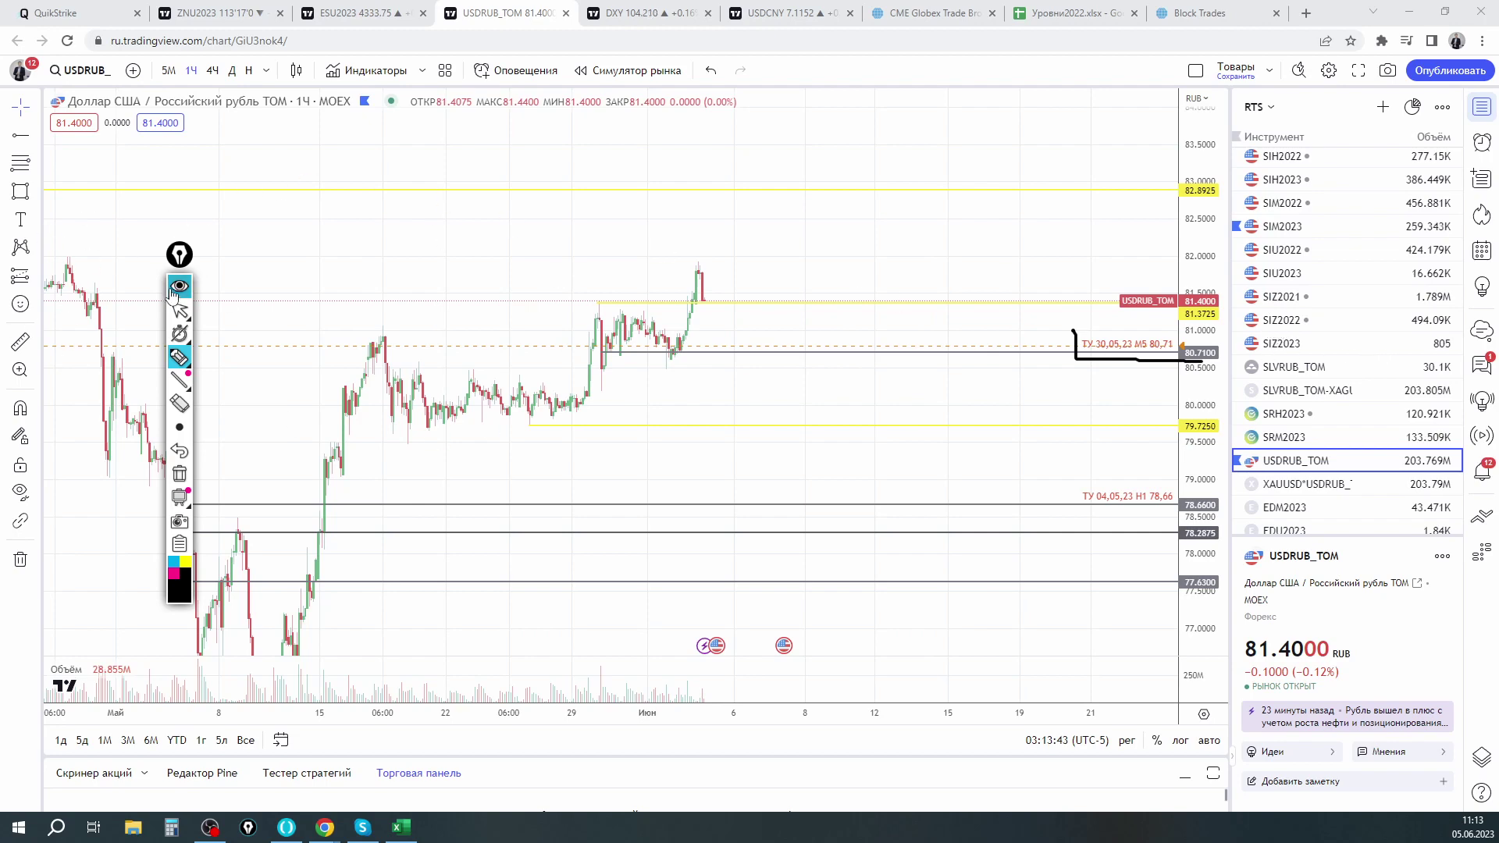
pyautogui.moveTo(180, 254)
pyautogui.mouseDown()
pyautogui.moveTo(1210, 238)
pyautogui.moveTo(285, 163)
pyautogui.mouseUp()
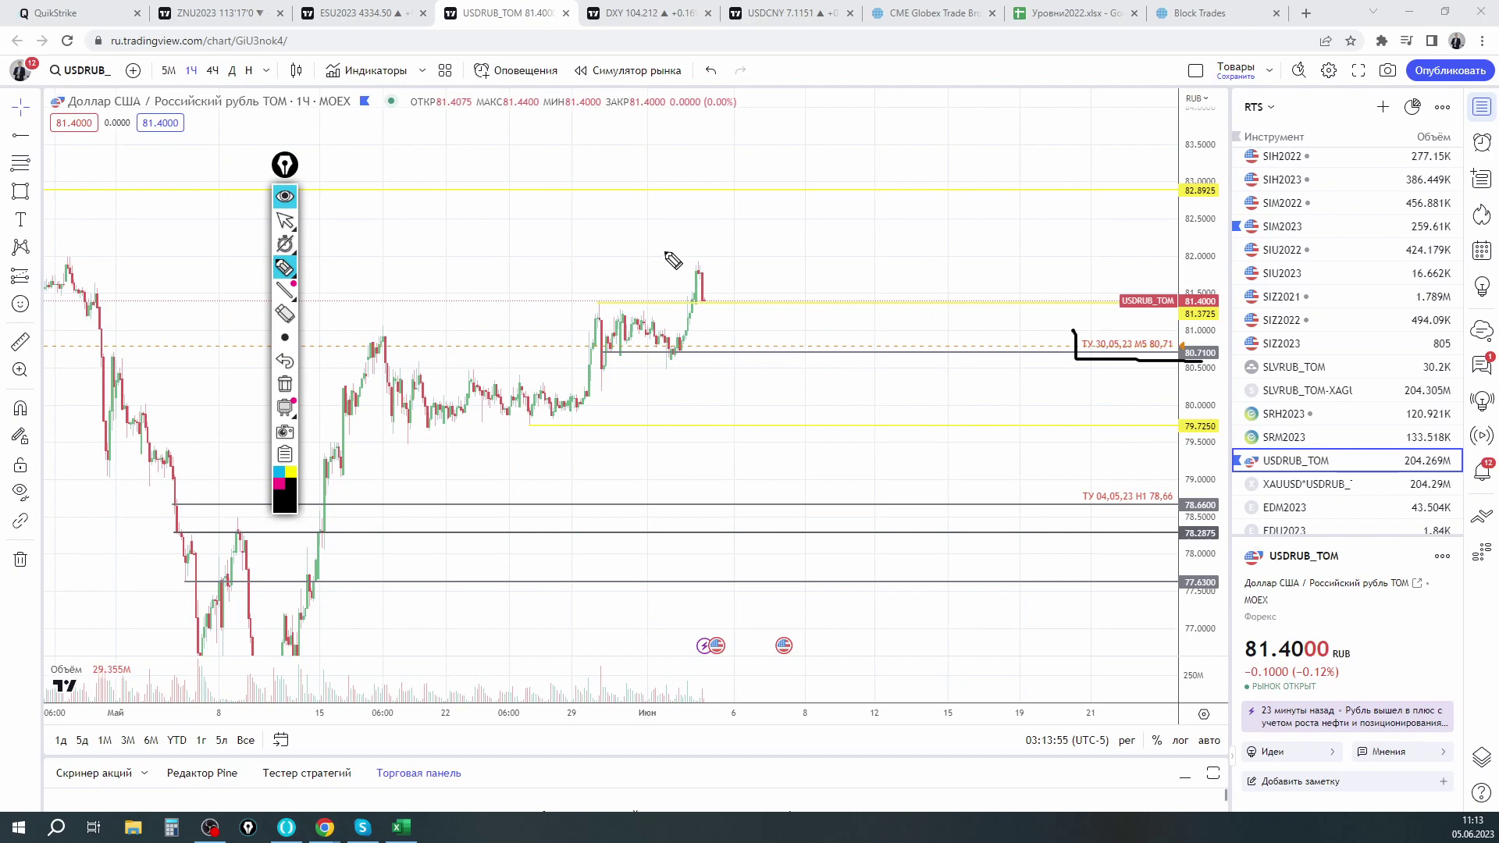
# Sketch a falling path from the current USDRUB_TOM price to the bracketed 77.6300 level with the pen, then clear and hide the marks
pyautogui.moveTo(708, 297); pyautogui.dragTo(715, 369)
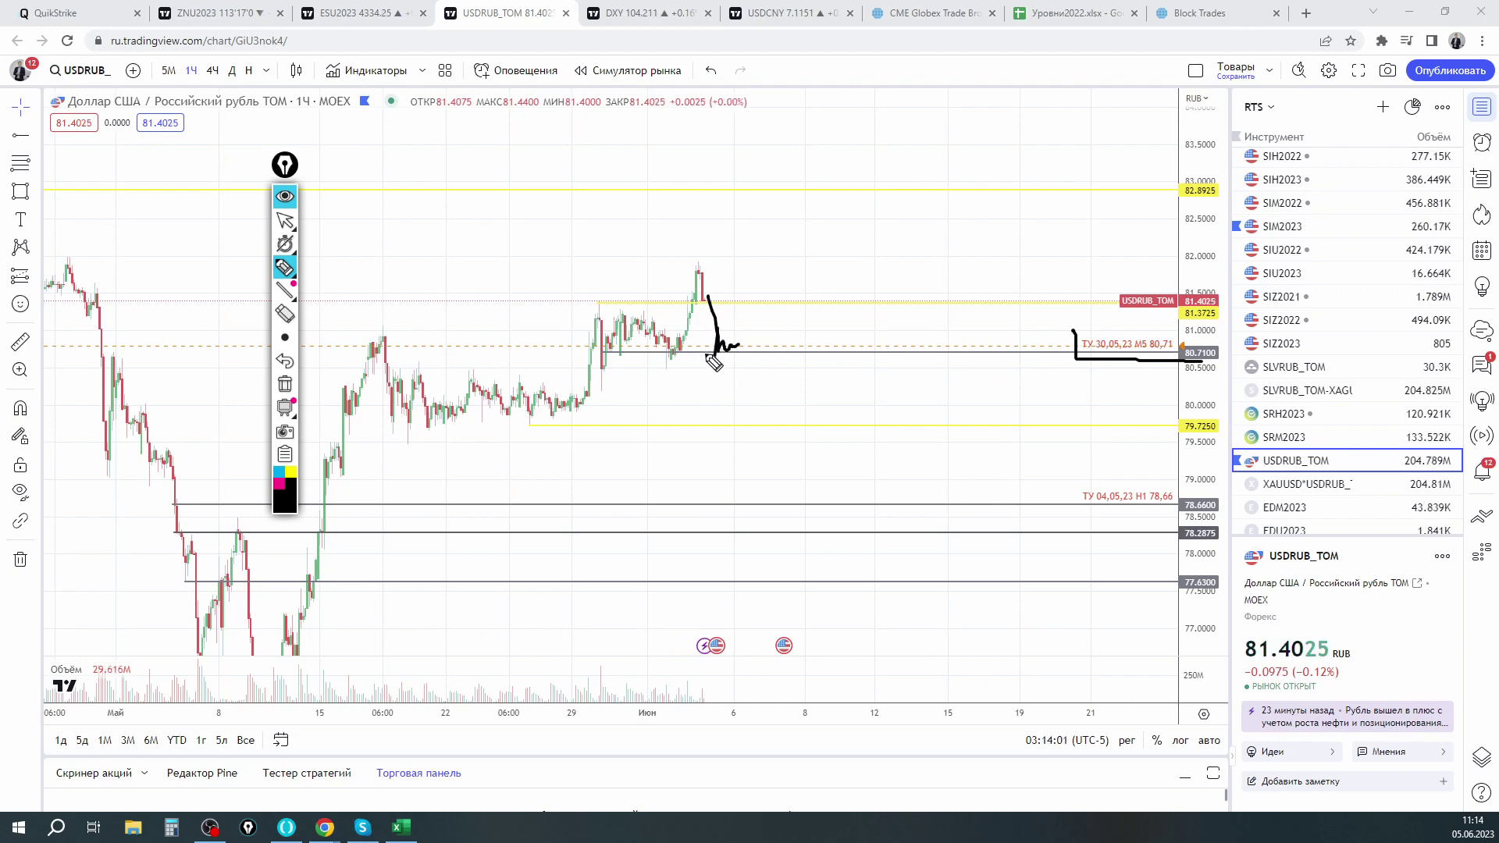
pyautogui.moveTo(700, 326); pyautogui.dragTo(795, 576)
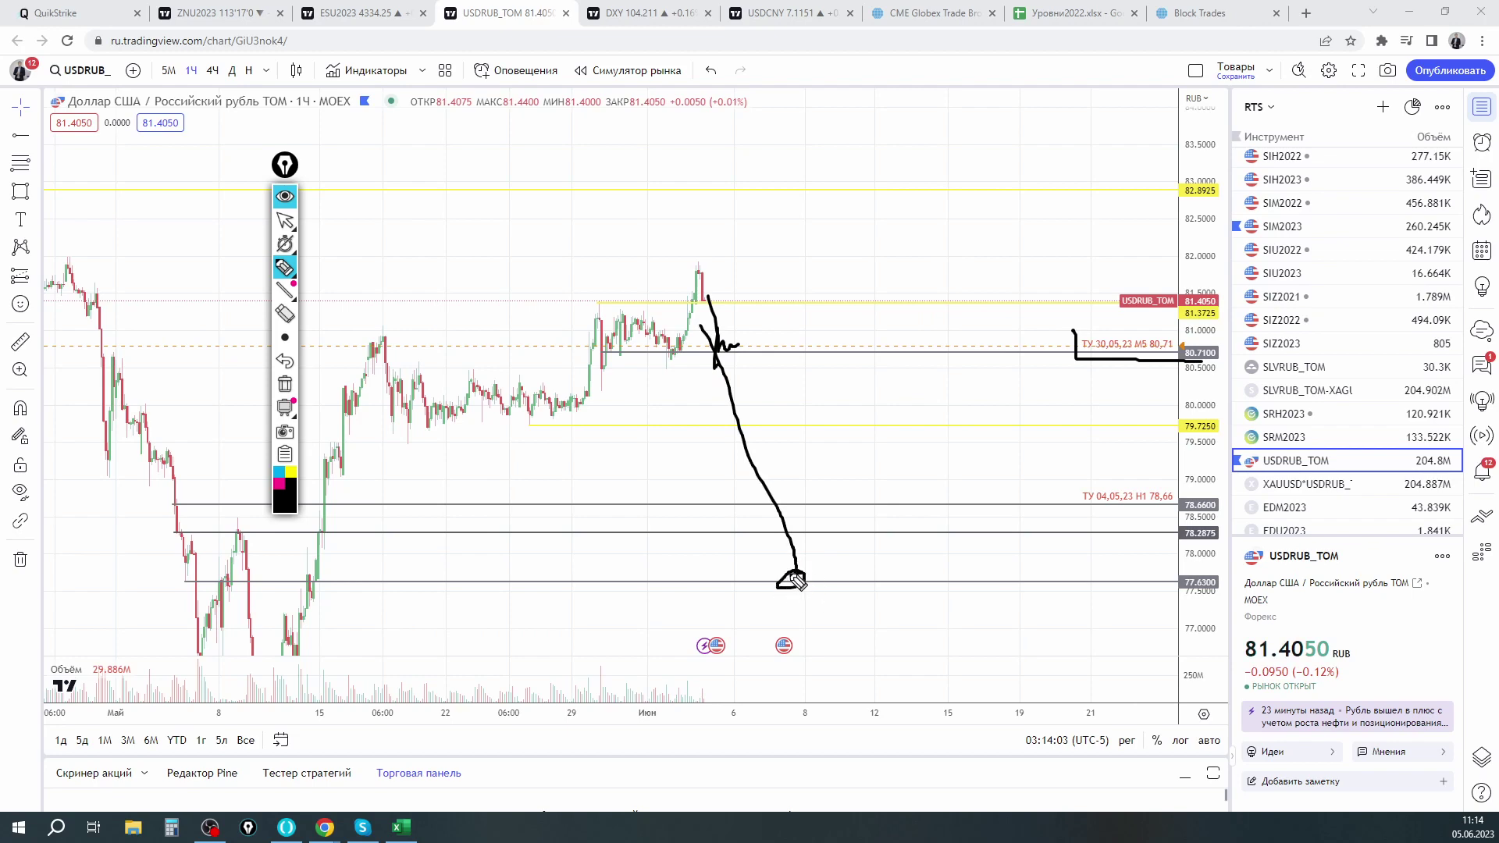
pyautogui.moveTo(1169, 595); pyautogui.dragTo(1220, 597)
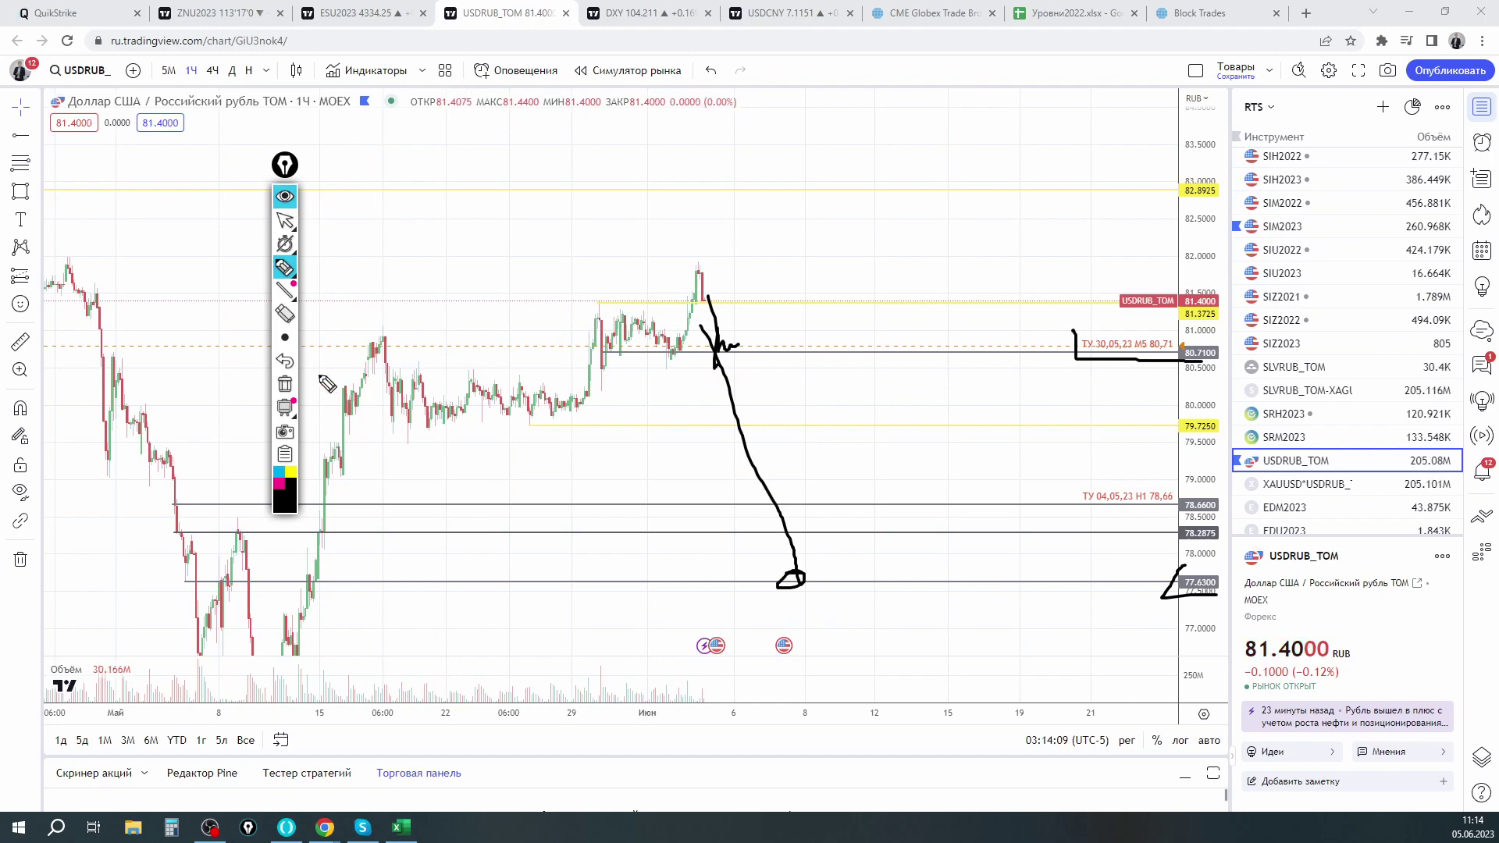
pyautogui.click(286, 386)
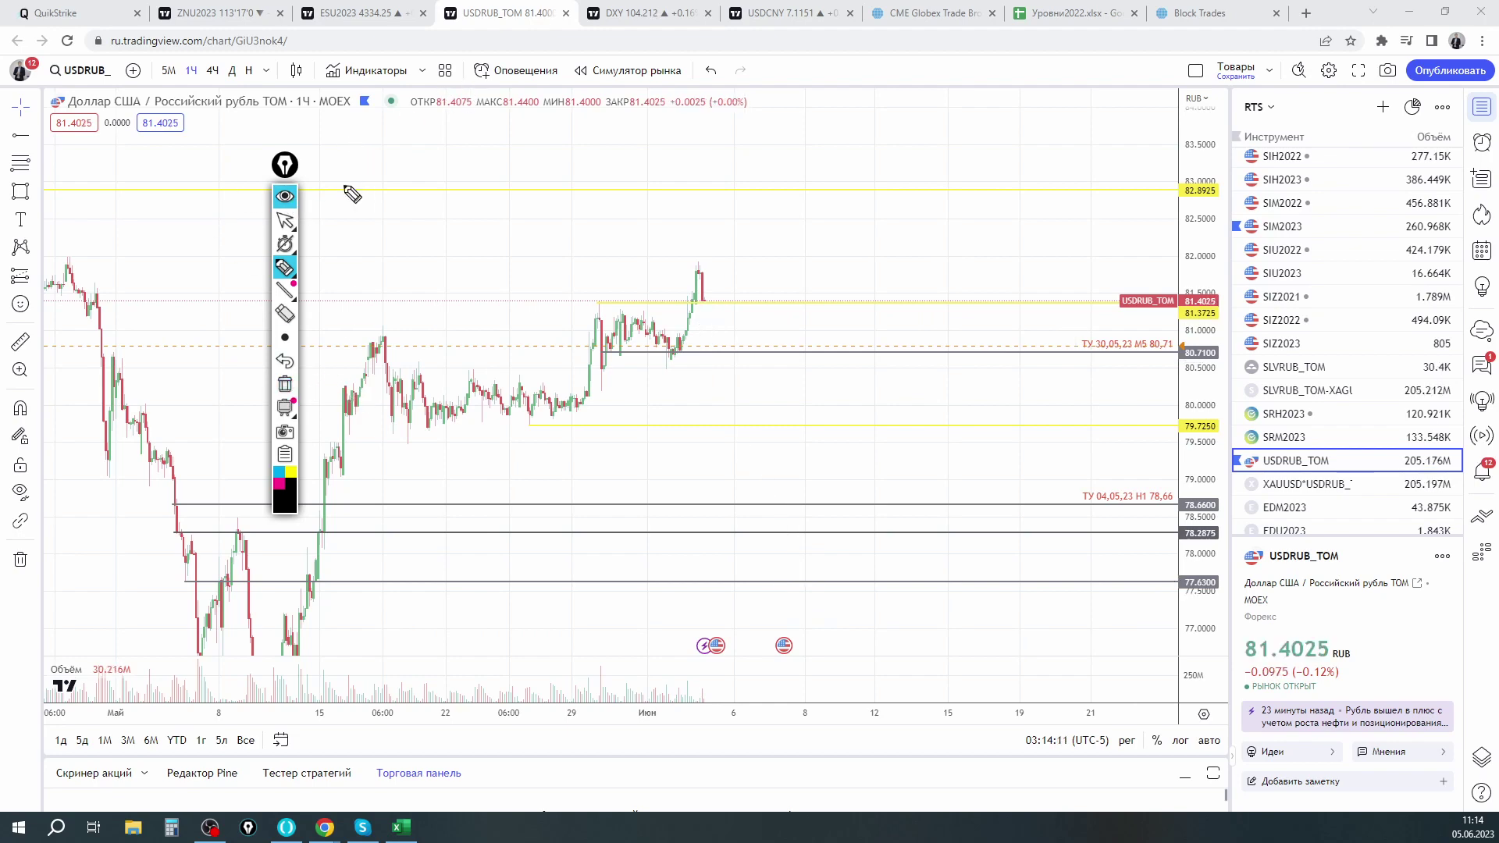
pyautogui.click(285, 196)
pyautogui.moveTo(896, 280); pyautogui.dragTo(1038, 177)
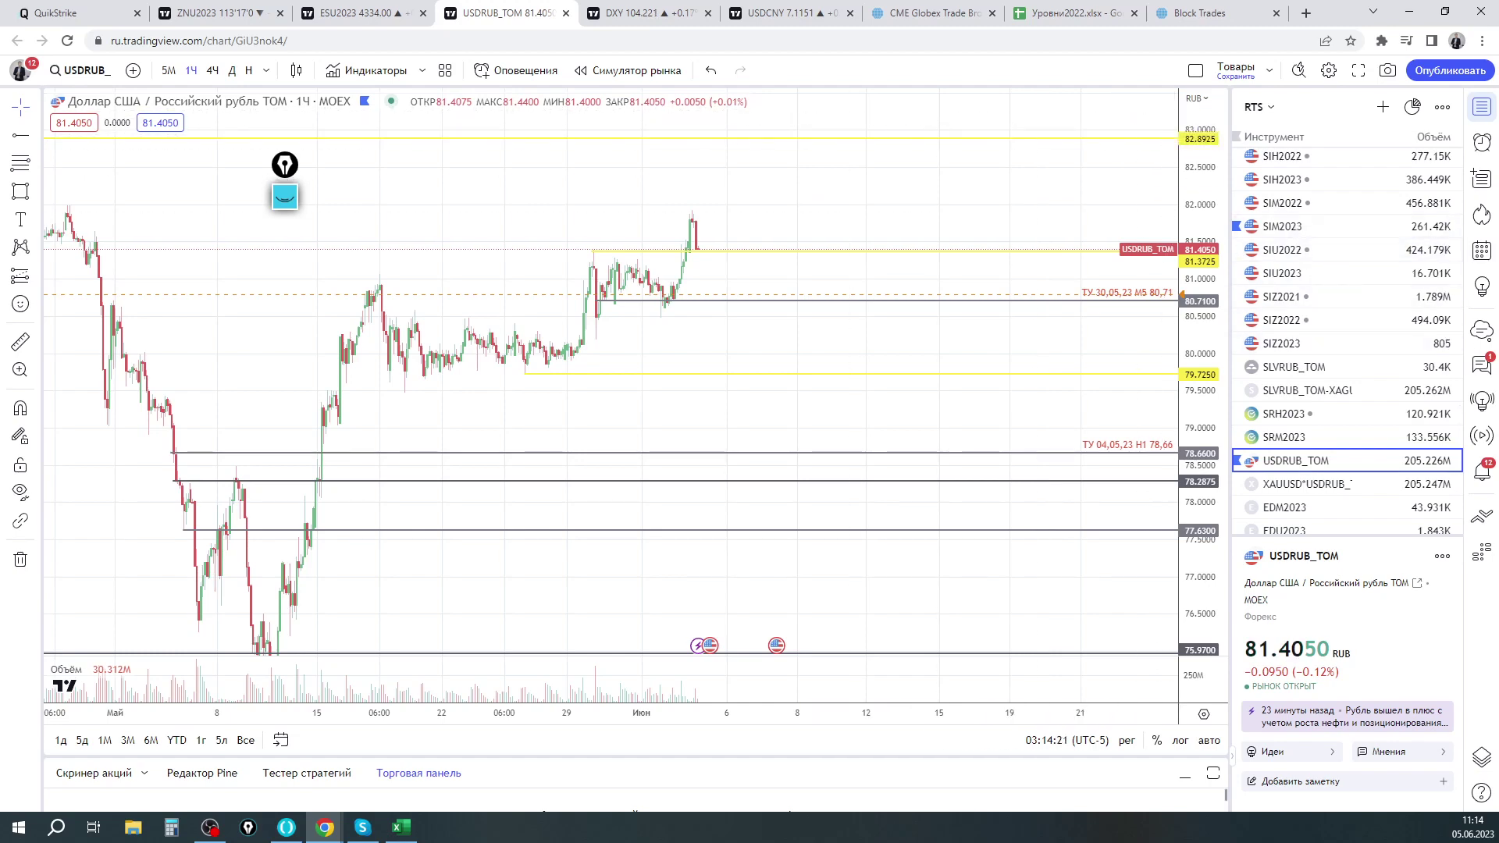
# Switch to the RTSI chart, bracket the 1091.90 and 1005.24 levels with the pen, and circle the price action between them
pyautogui.hotkey('ctrl', 'Tab')
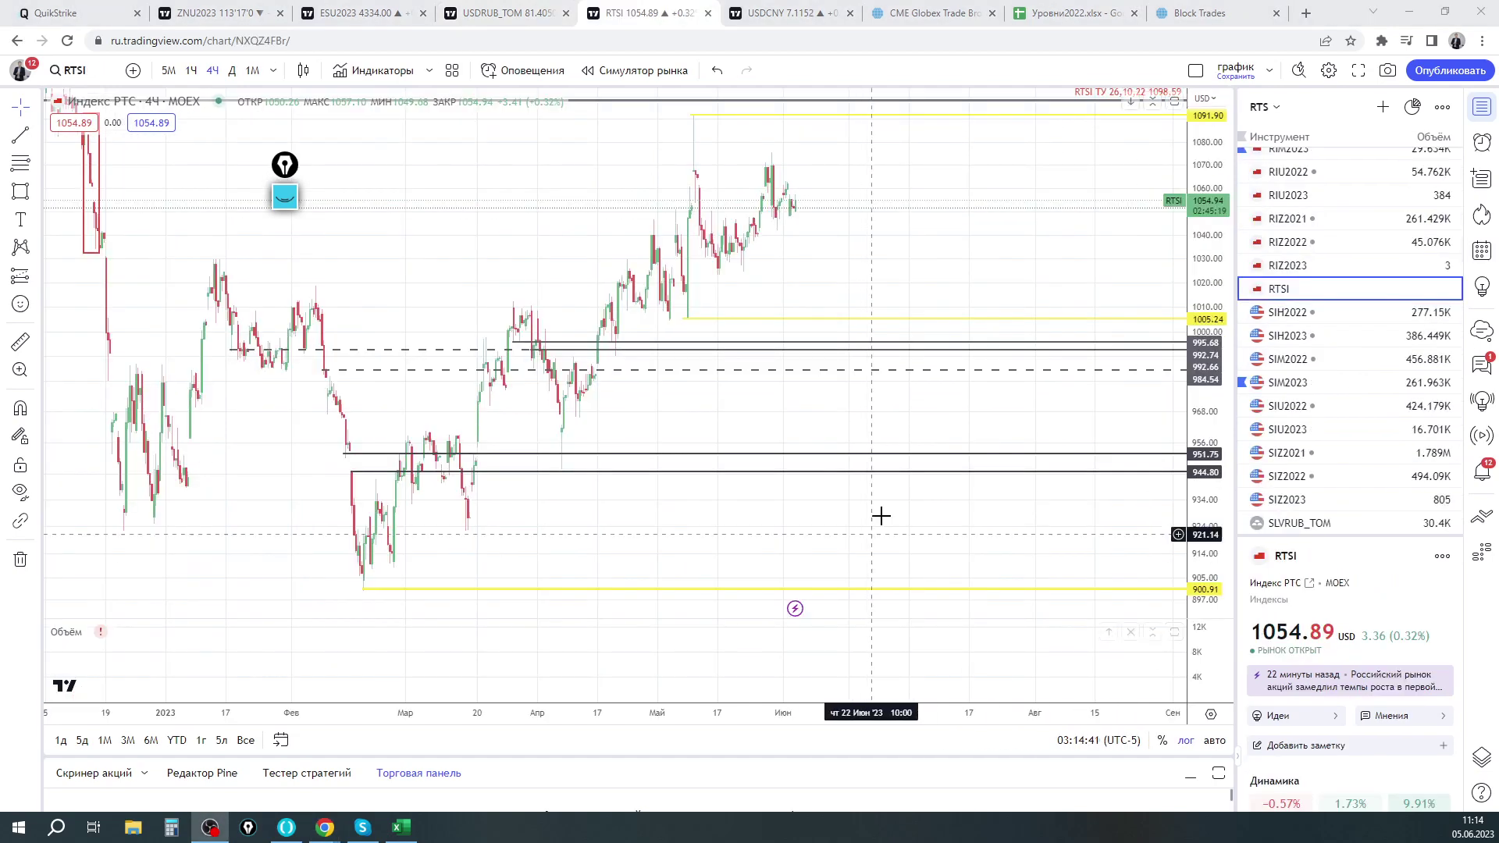
pyautogui.moveTo(891, 271); pyautogui.dragTo(856, 308)
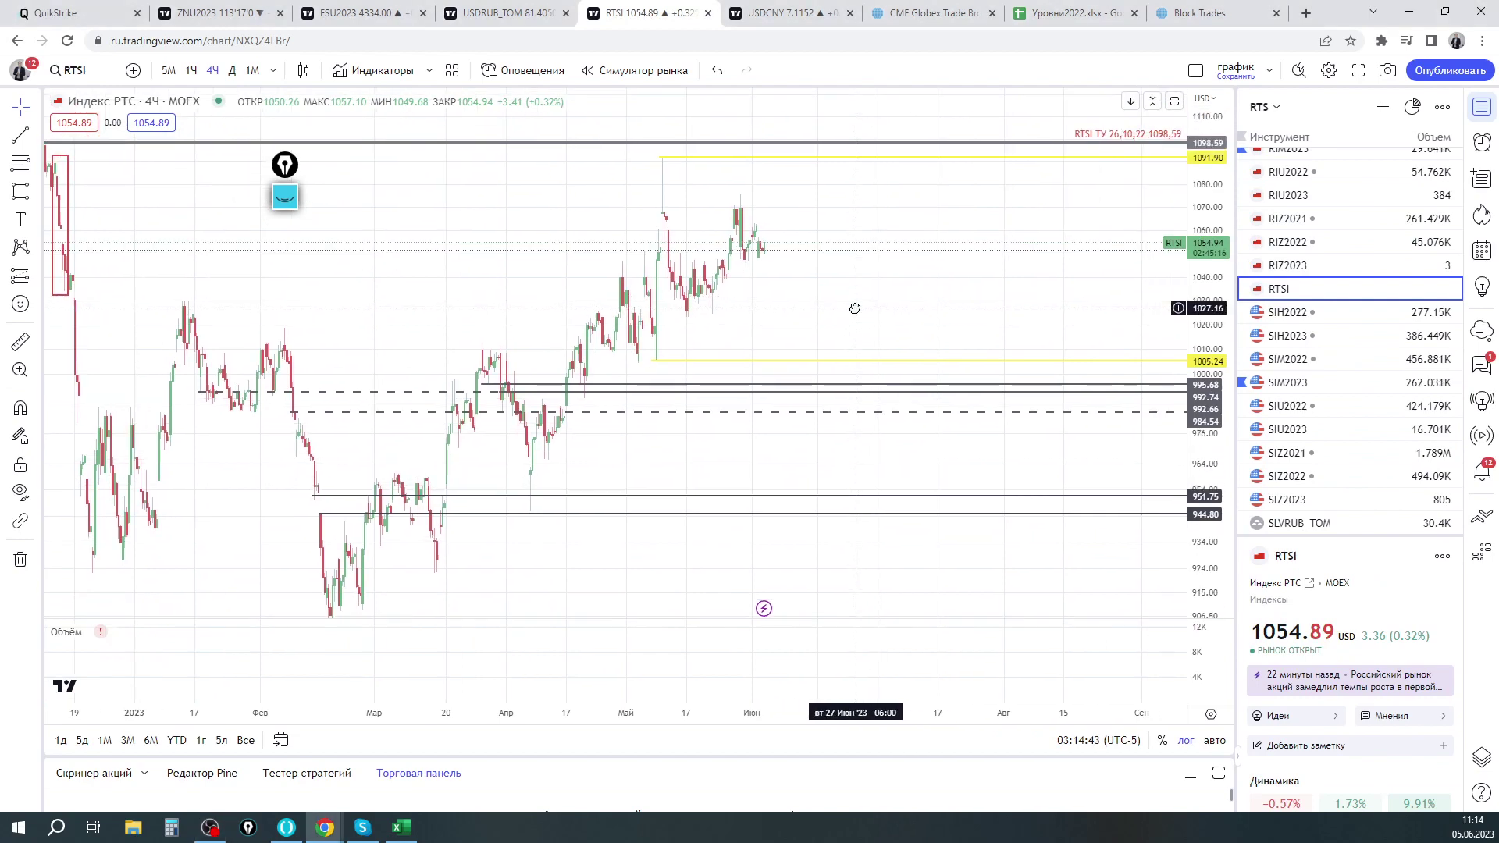
pyautogui.click(282, 195)
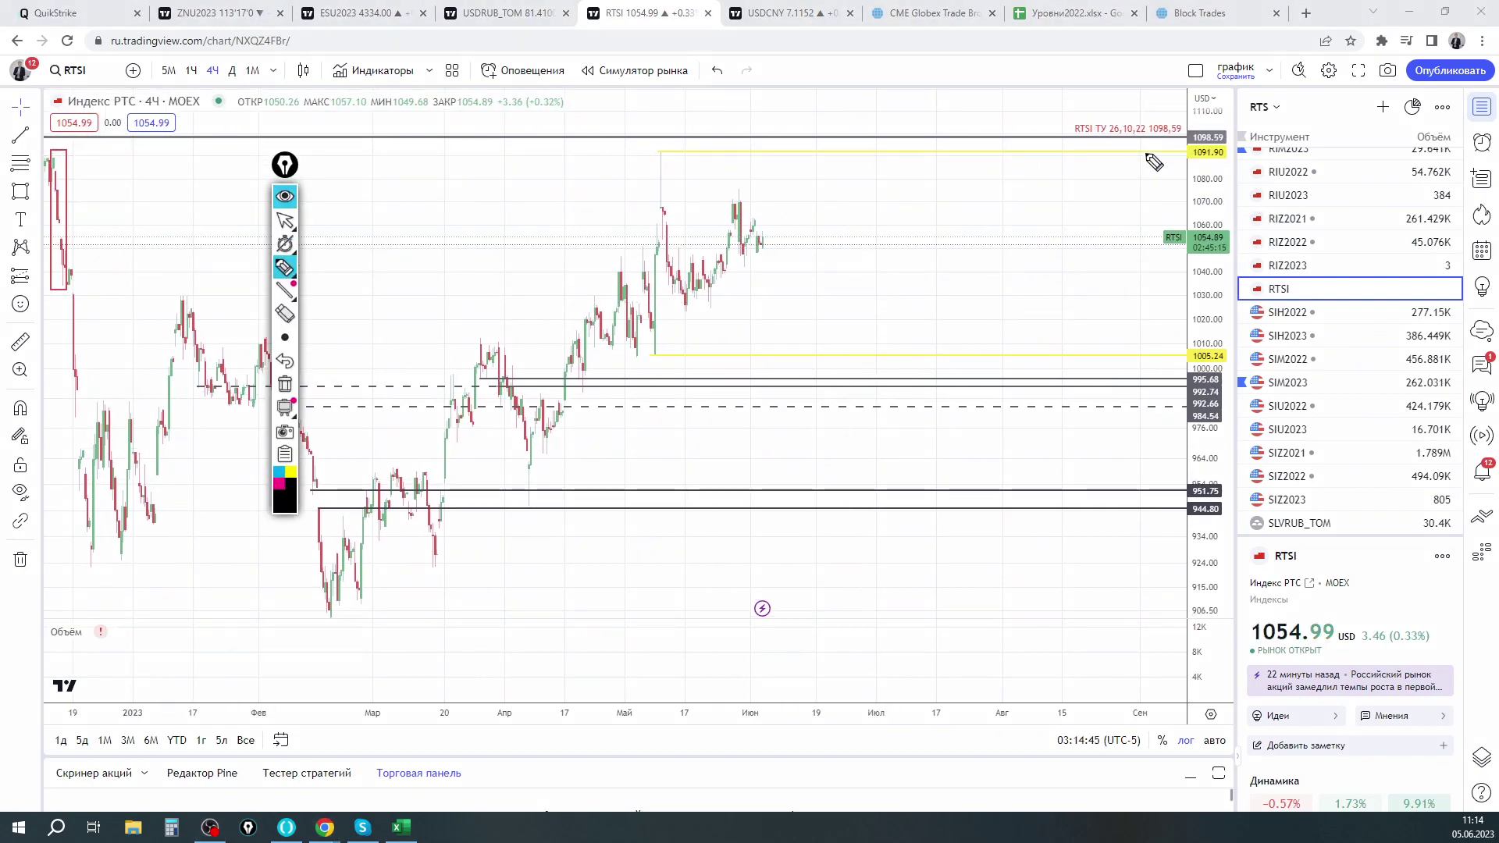
pyautogui.moveTo(1161, 158); pyautogui.dragTo(1226, 166)
pyautogui.moveTo(1176, 339)
pyautogui.mouseDown()
pyautogui.moveTo(1175, 361)
pyautogui.moveTo(1211, 362)
pyautogui.mouseUp()
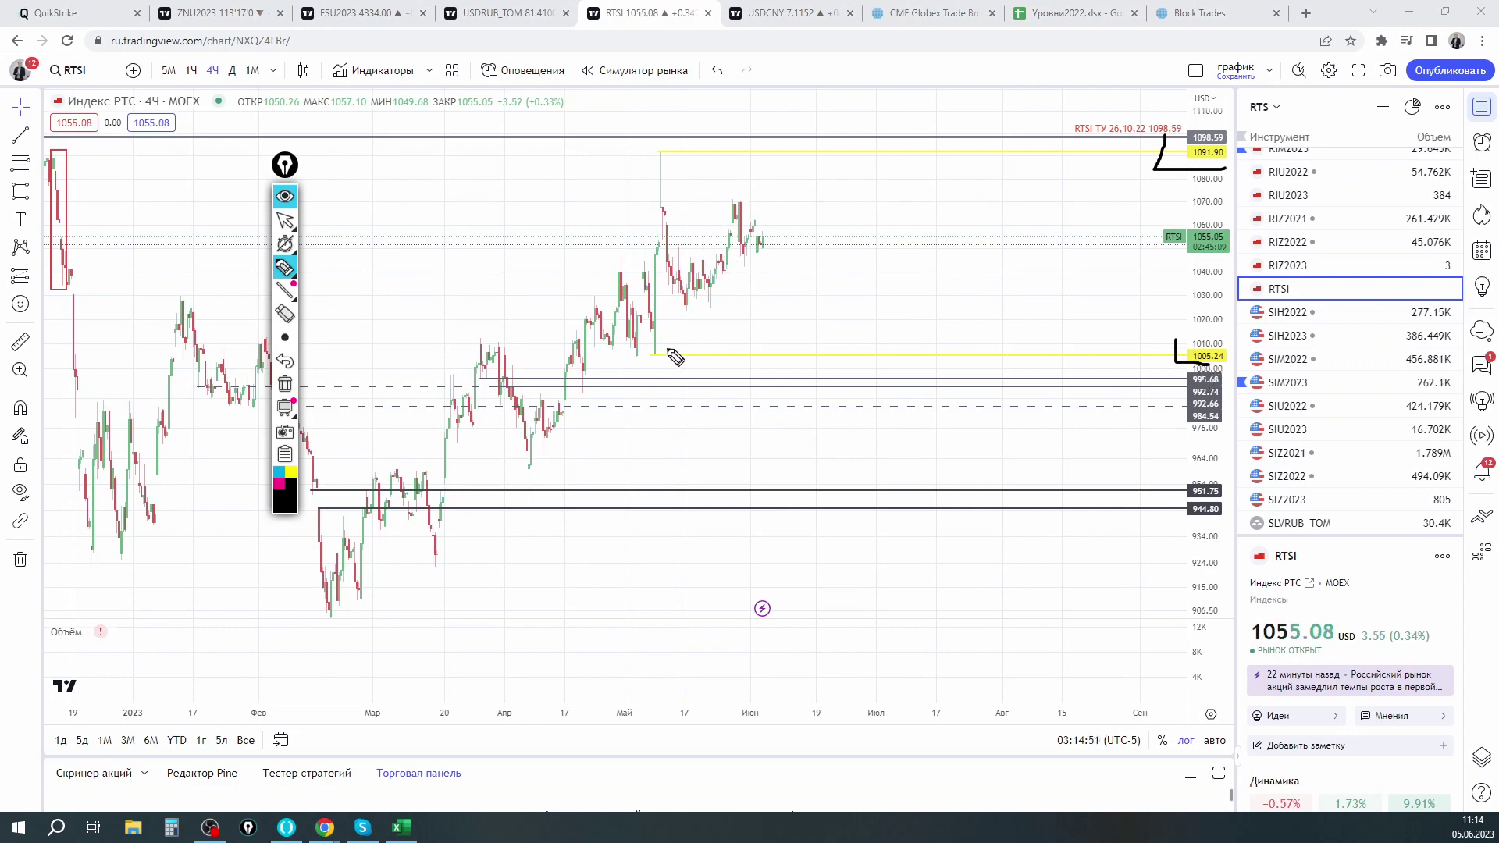
pyautogui.moveTo(825, 207)
pyautogui.mouseDown()
pyautogui.moveTo(820, 283)
pyautogui.moveTo(634, 265)
pyautogui.mouseUp()
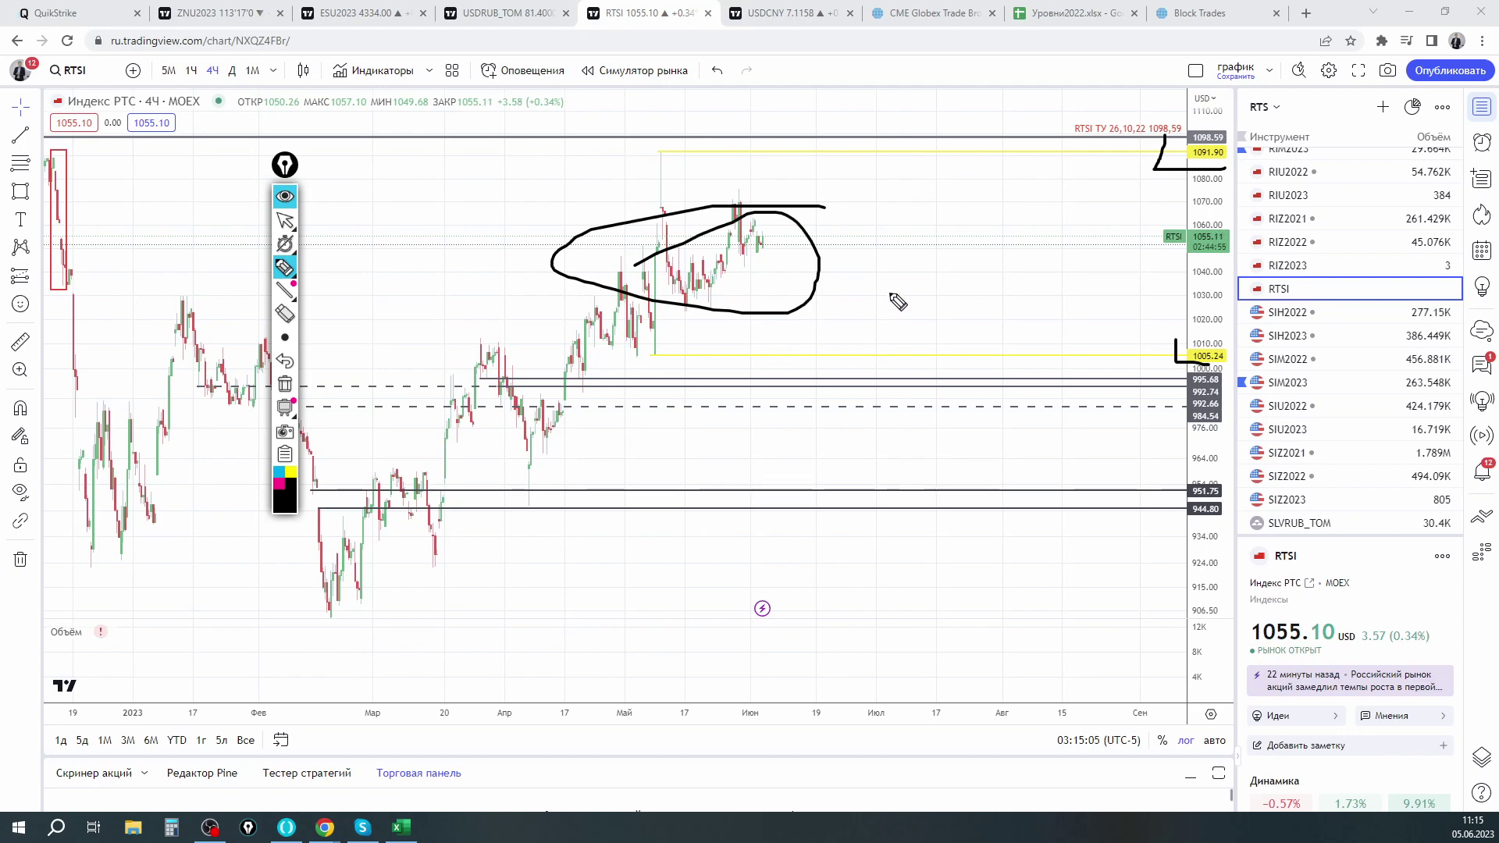
# Clear the RTSI pen marks, bring the higher levels into view, bracket 1098.59, 1129.09 and 1150.07 with the pen, and hide the marks
pyautogui.click(285, 383)
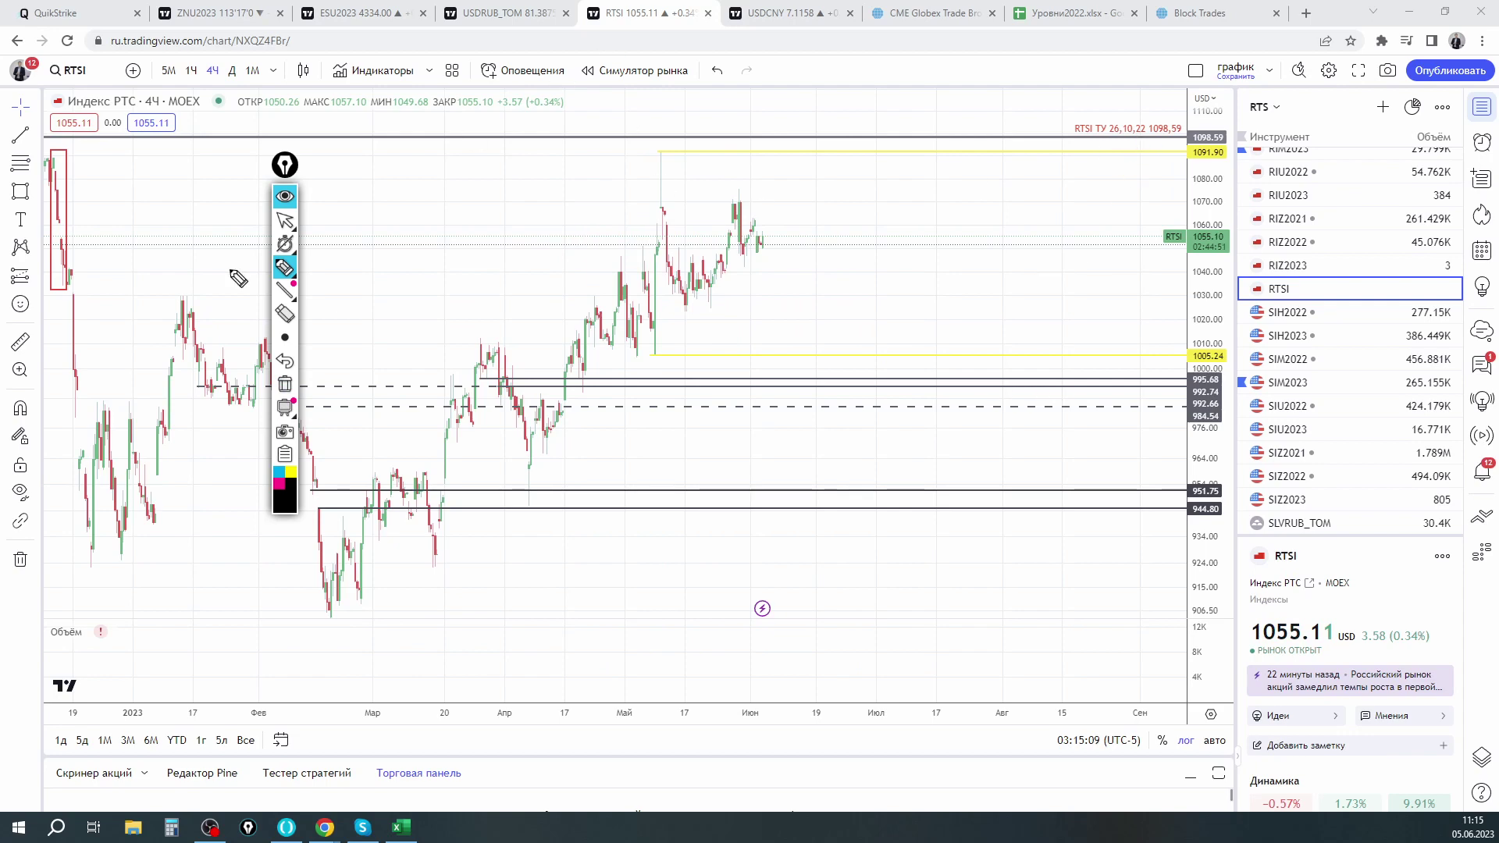
pyautogui.click(285, 221)
pyautogui.moveTo(1071, 222); pyautogui.dragTo(1058, 407)
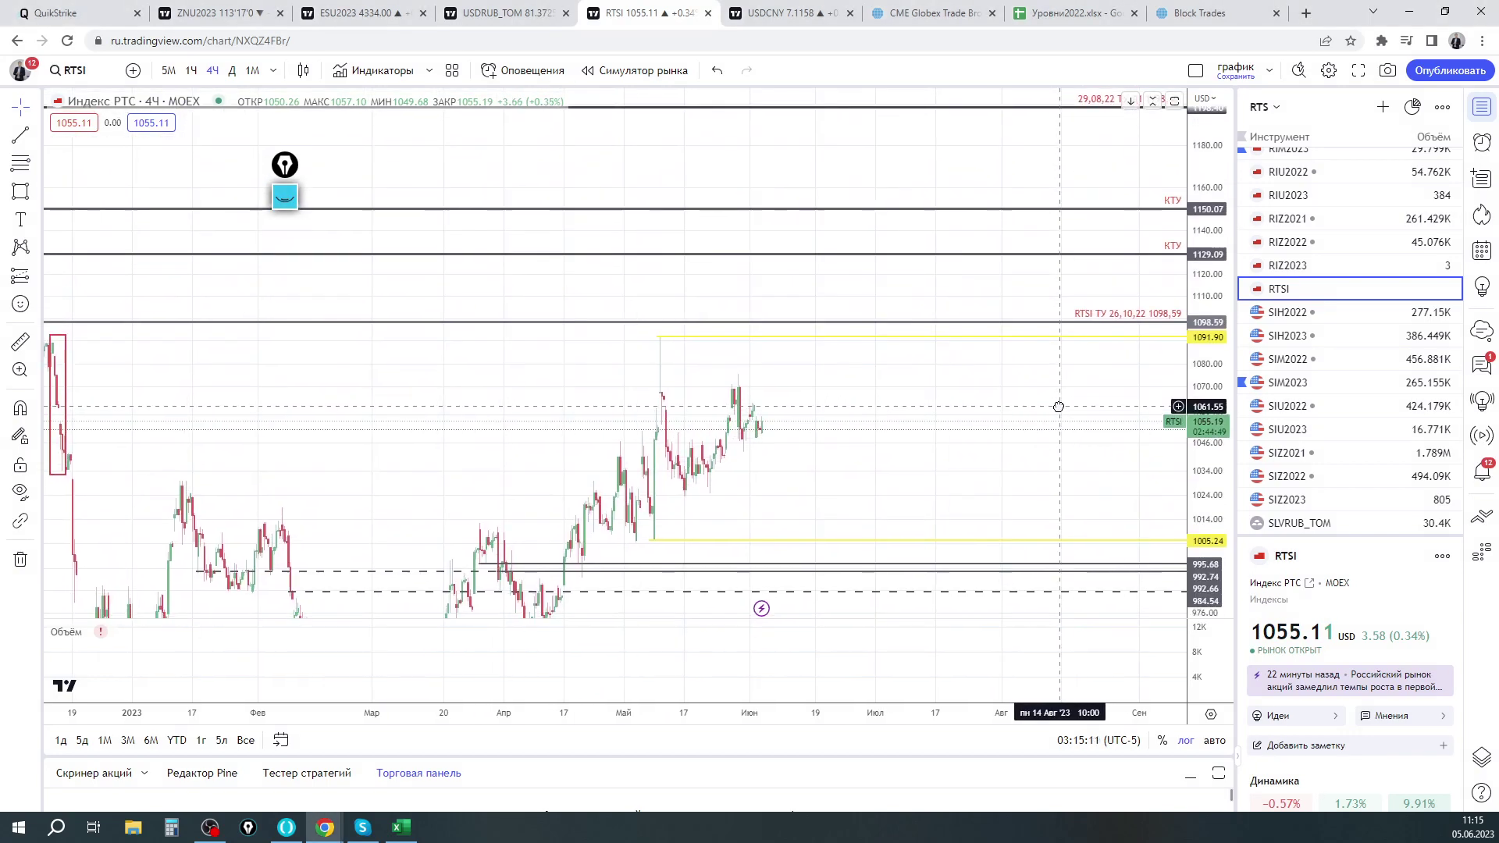
pyautogui.click(284, 197)
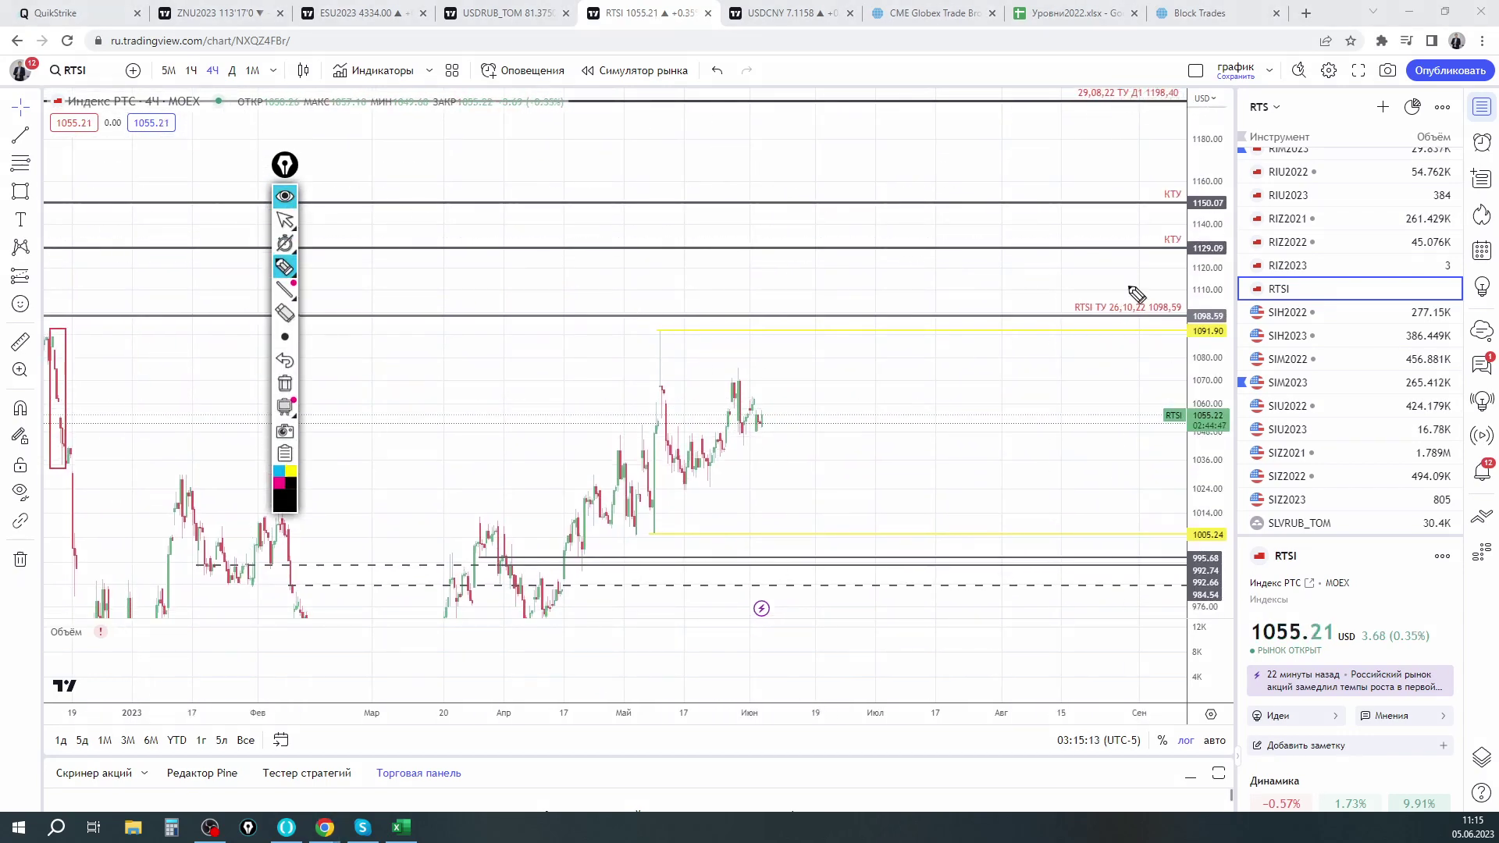
pyautogui.moveTo(1072, 321); pyautogui.dragTo(1123, 317)
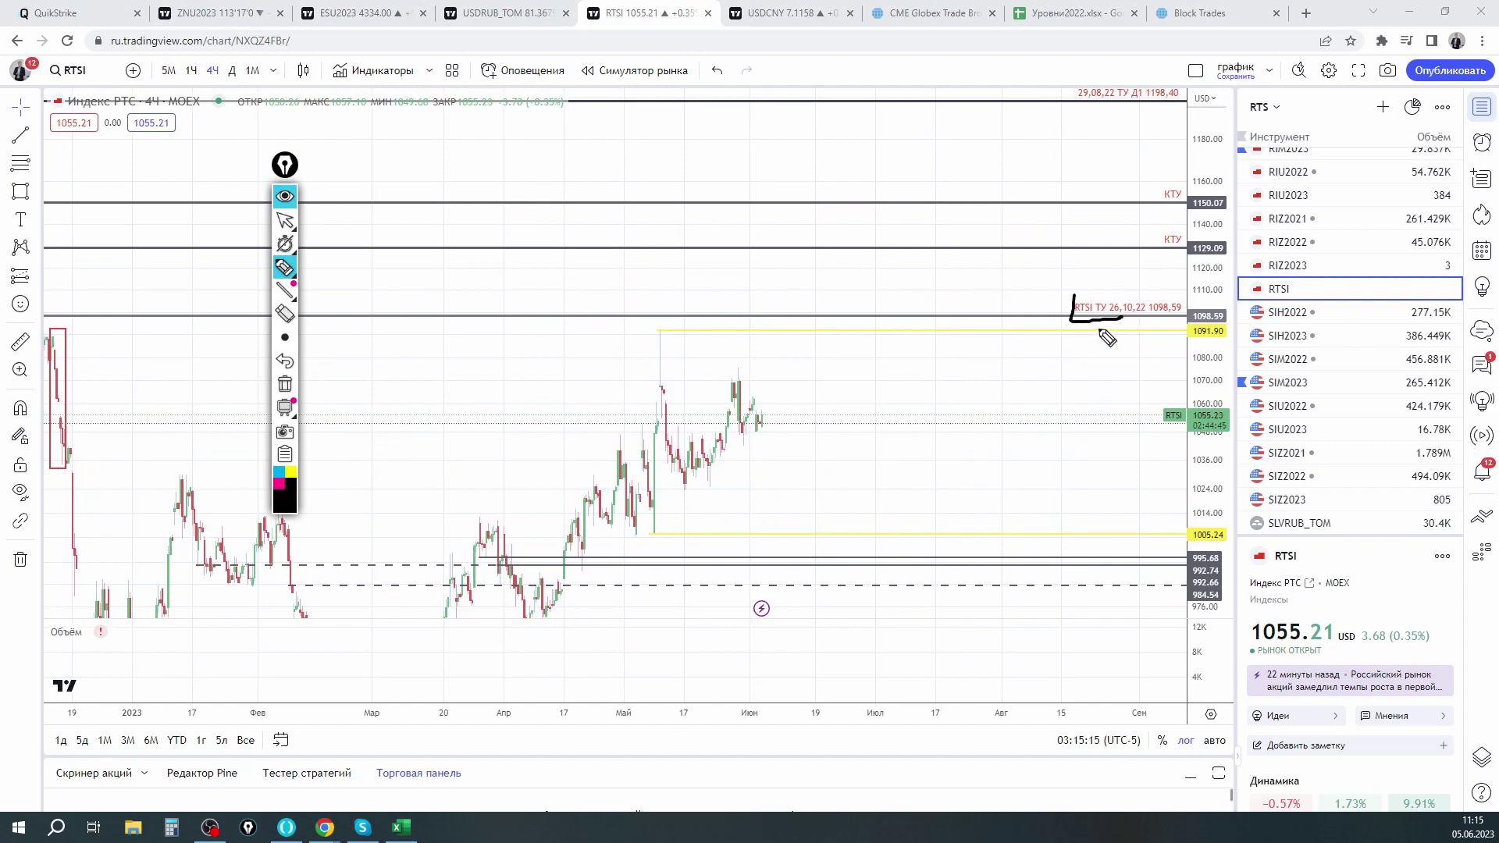
pyautogui.moveTo(1141, 224)
pyautogui.mouseDown()
pyautogui.moveTo(1125, 263)
pyautogui.moveTo(1156, 265)
pyautogui.mouseUp()
pyautogui.moveTo(1149, 179); pyautogui.dragTo(1169, 206)
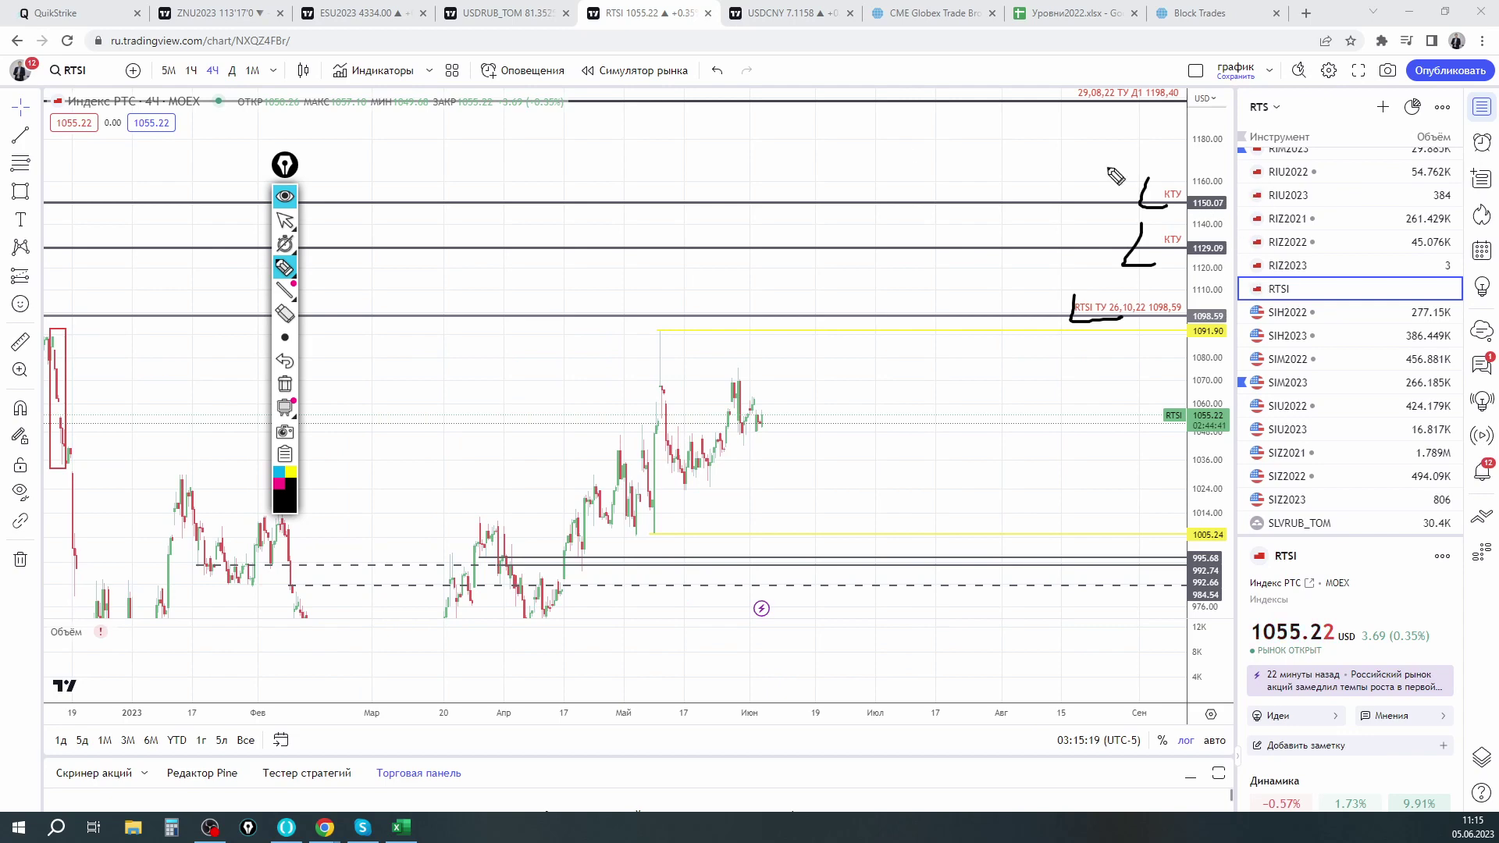
pyautogui.click(284, 196)
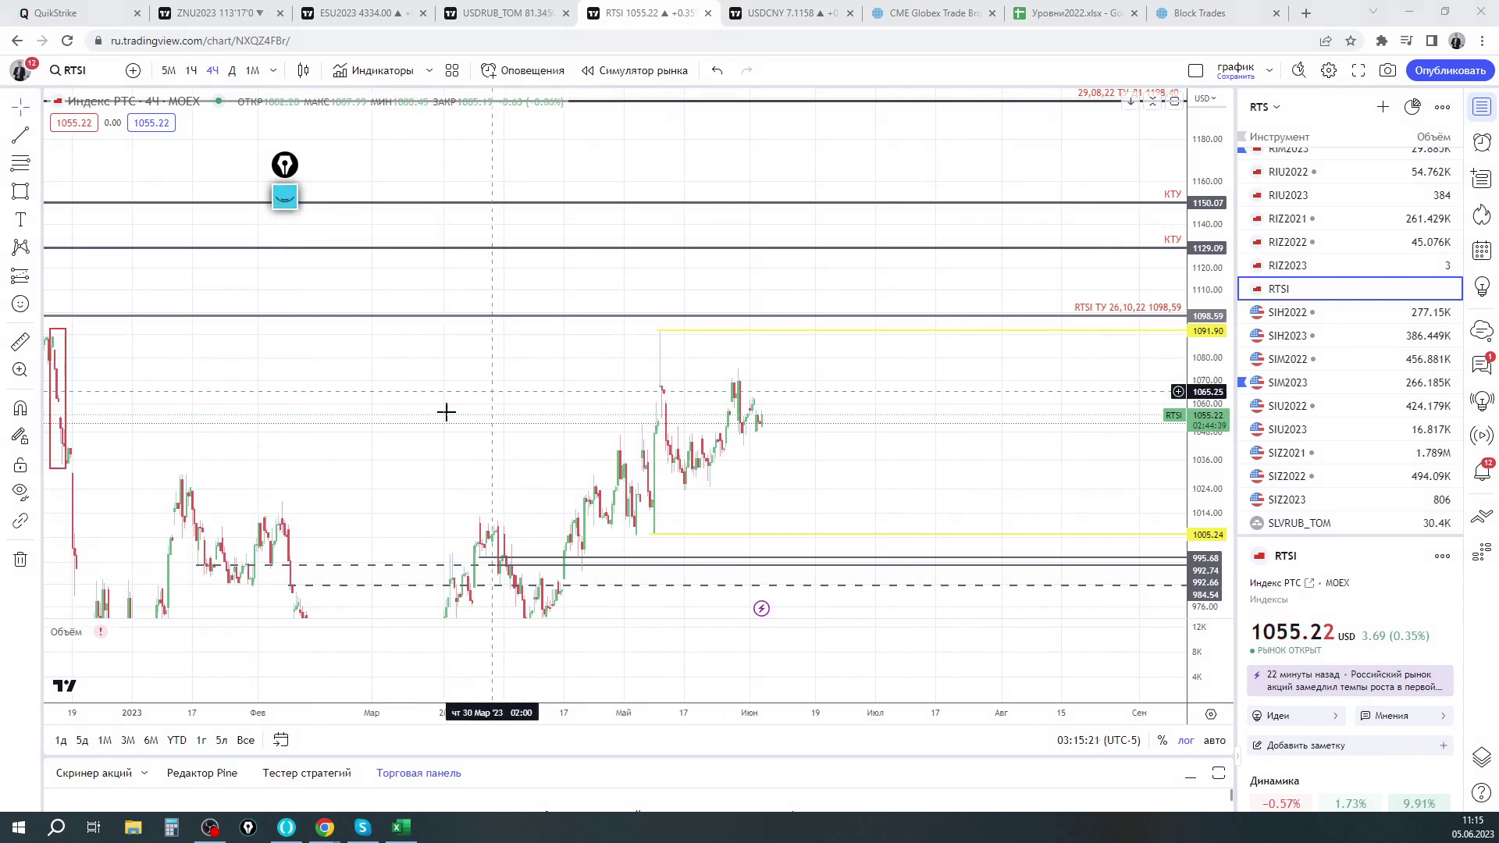
# Review the earlier RTSI price history, then open the IMOEX chart from the watchlist and bring its recent levels into view
pyautogui.scroll(-5, 492, 390)
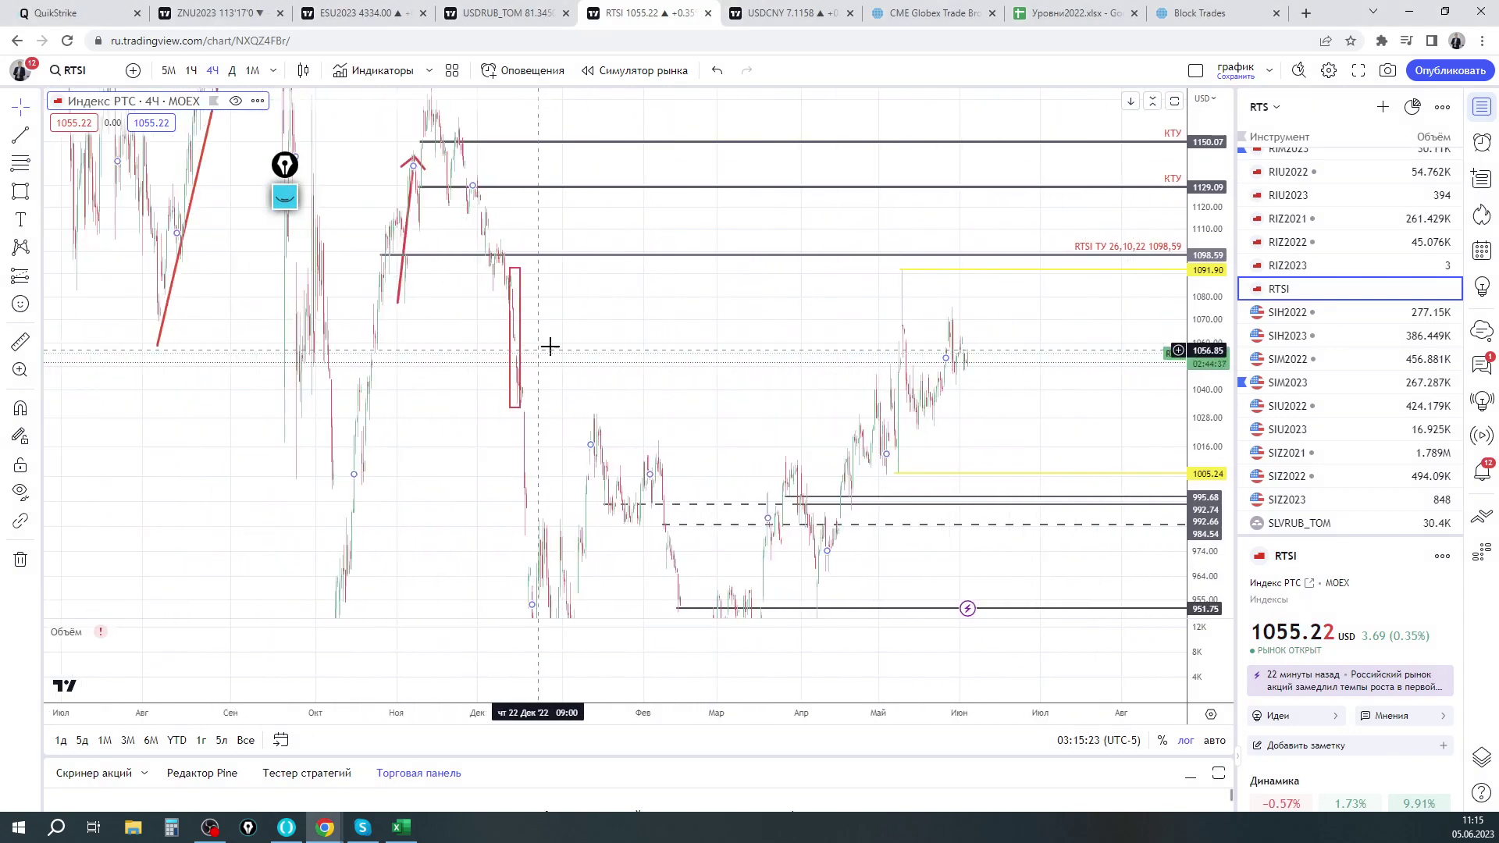
pyautogui.scroll(3, 636, 312)
pyautogui.scroll(1, 959, 269)
pyautogui.moveTo(959, 269); pyautogui.dragTo(752, 207)
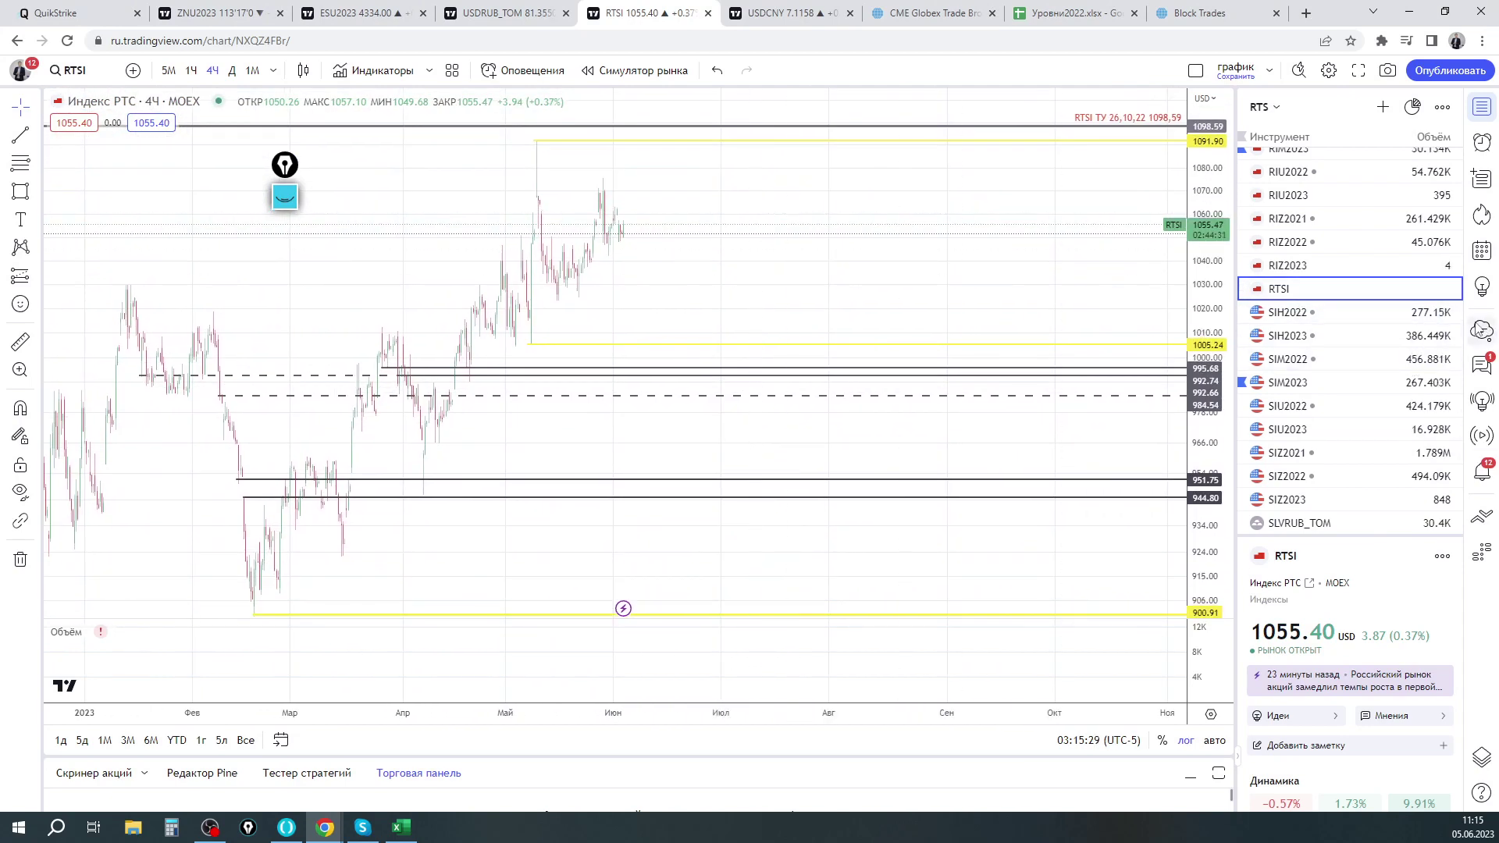
pyautogui.scroll(5, 1358, 294)
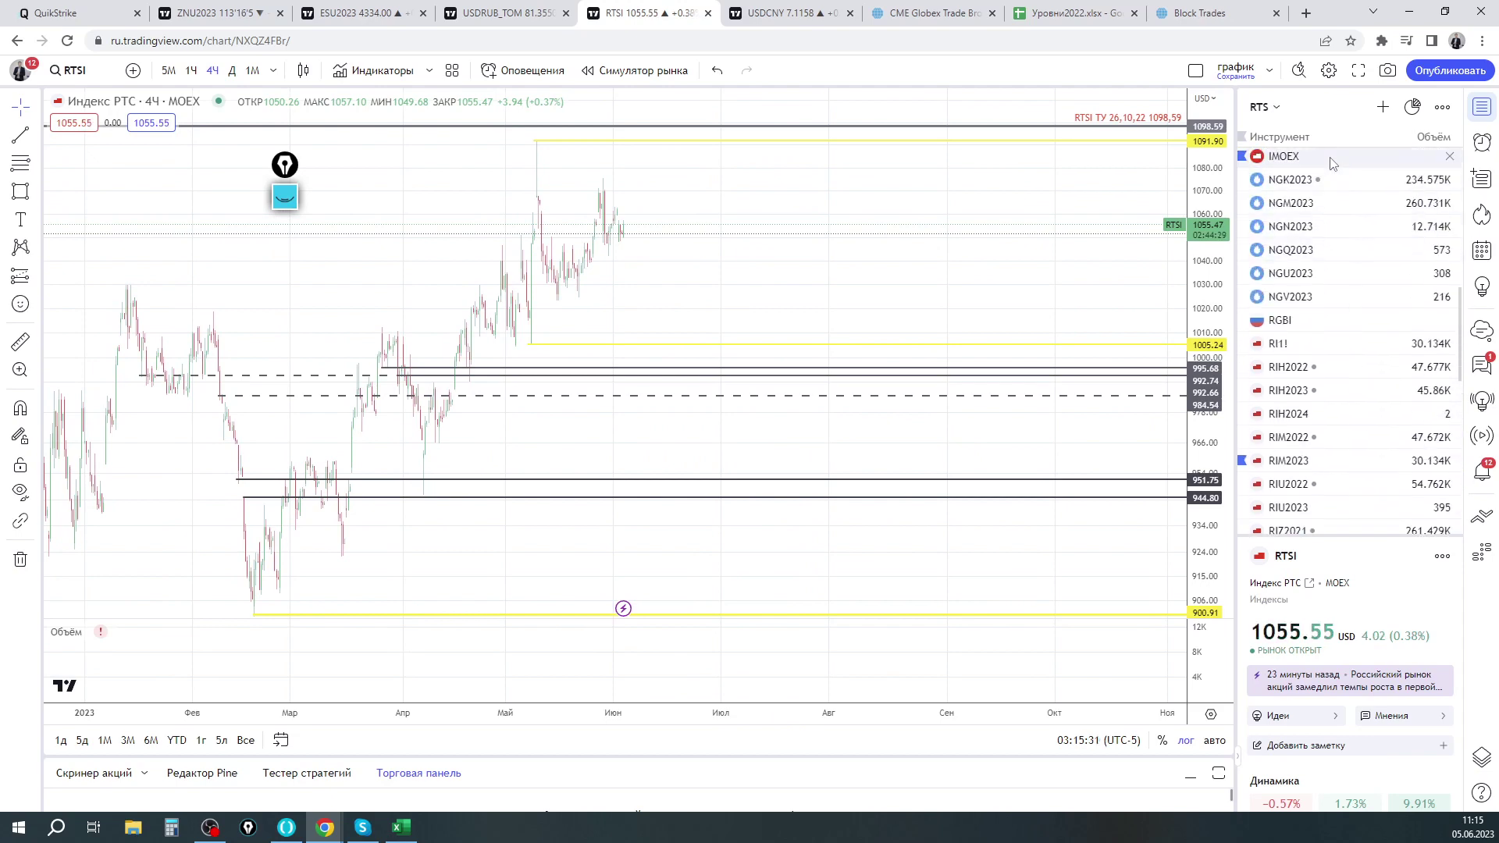
pyautogui.click(1333, 160)
pyautogui.moveTo(776, 348); pyautogui.dragTo(835, 457)
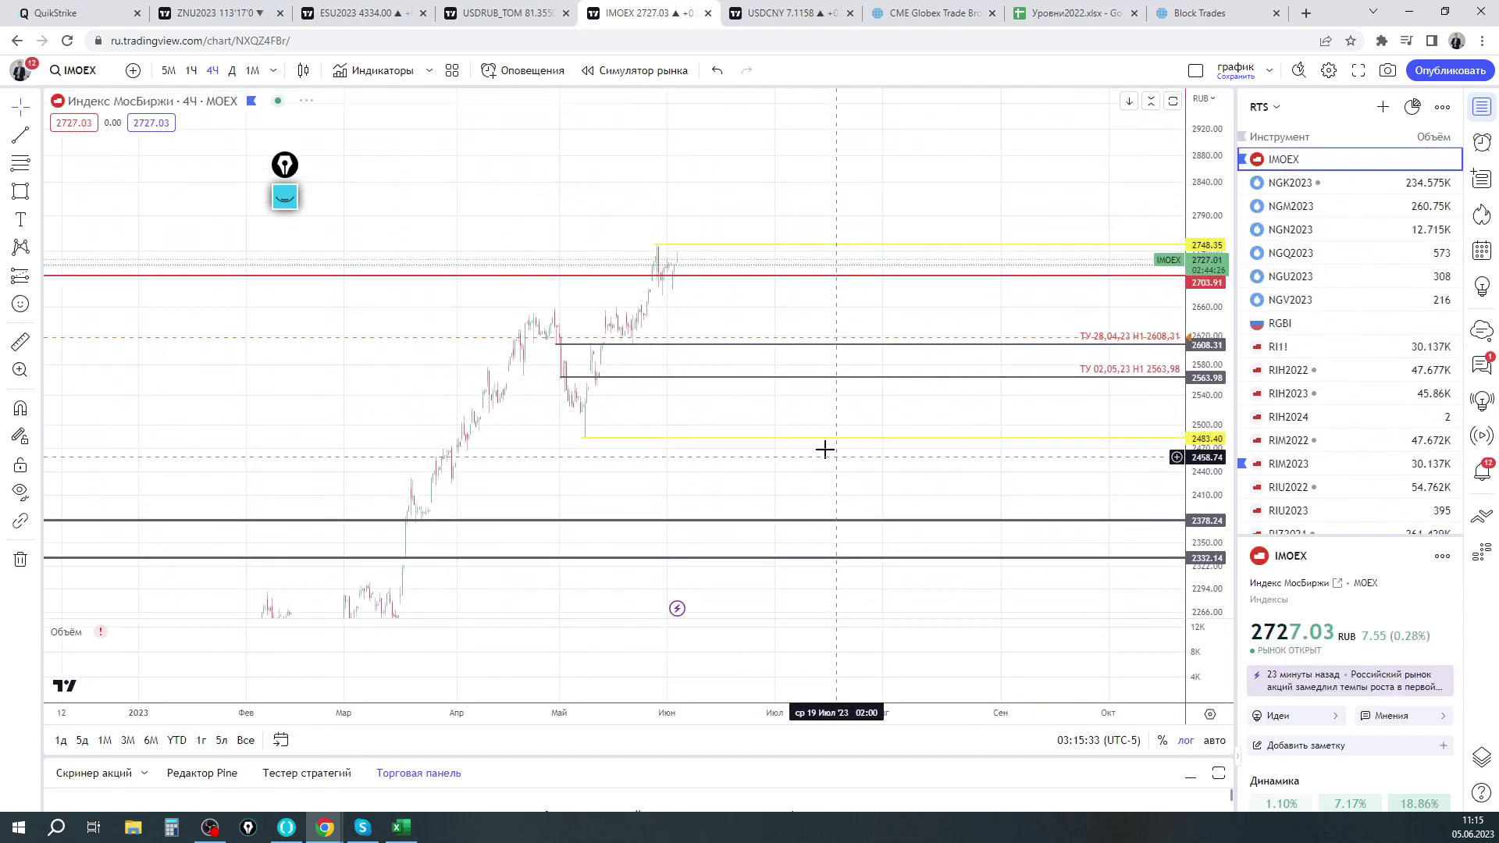
# Clear the leftover pen marks, bracket the 2608.31 and 2563.98 levels on the IMOEX chart, then clear and hide the annotations
pyautogui.click(285, 196)
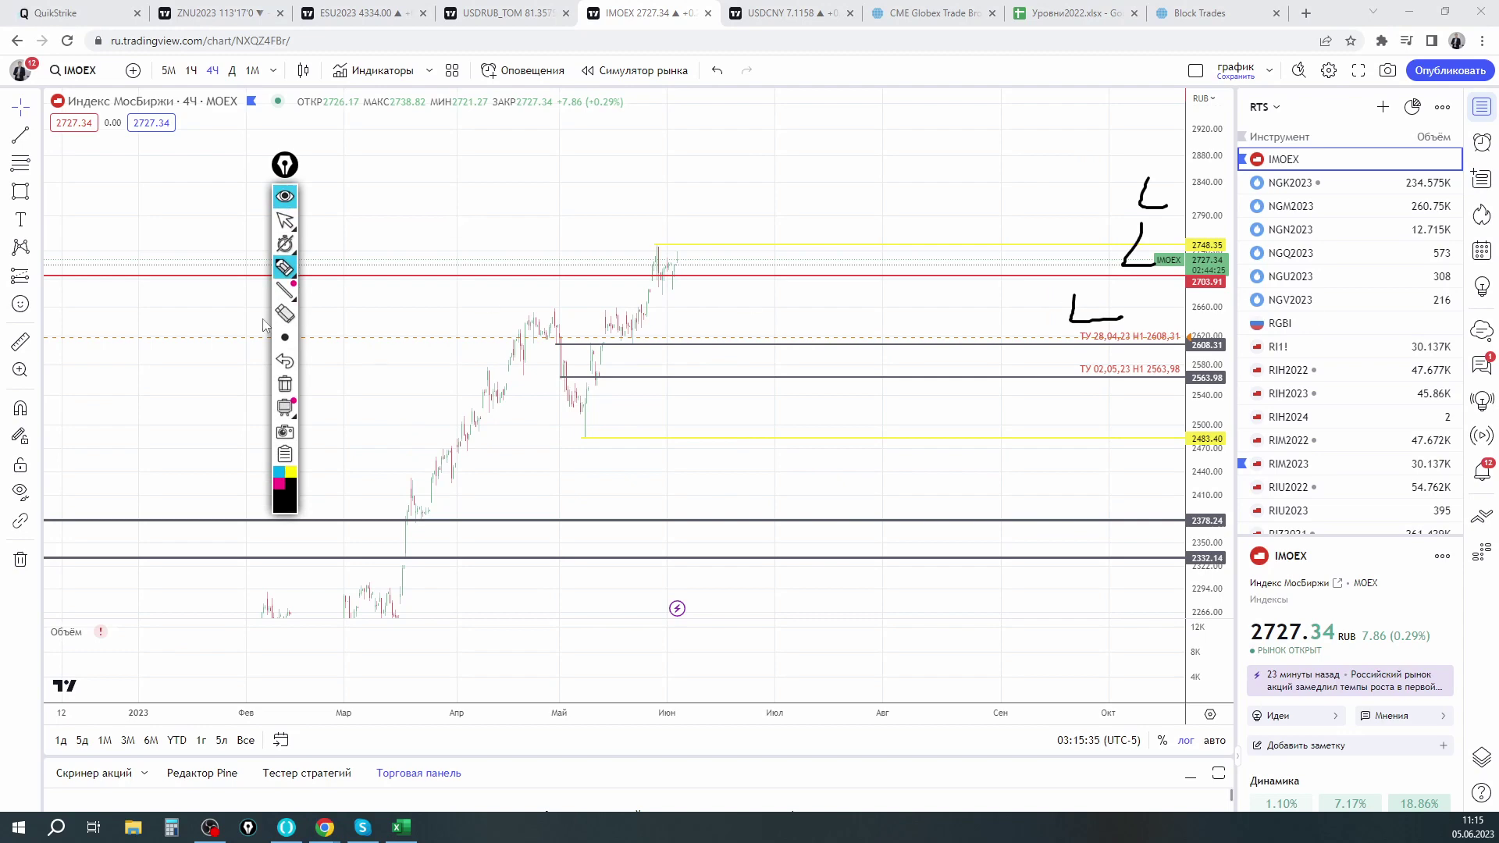
pyautogui.click(285, 384)
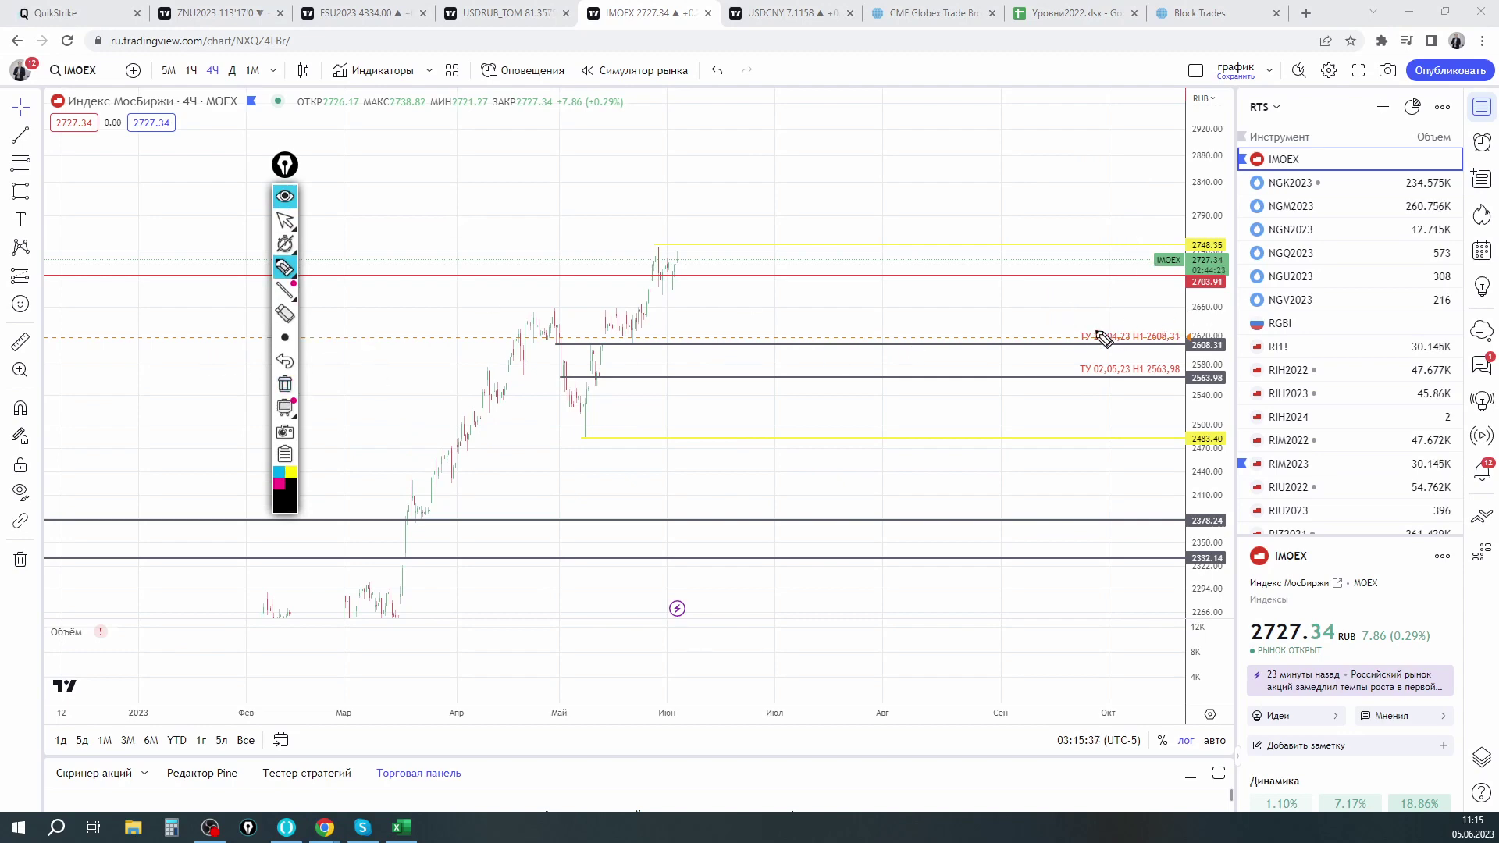
pyautogui.moveTo(1058, 348)
pyautogui.mouseDown()
pyautogui.moveTo(1149, 353)
pyautogui.moveTo(1058, 388)
pyautogui.moveTo(1184, 389)
pyautogui.mouseUp()
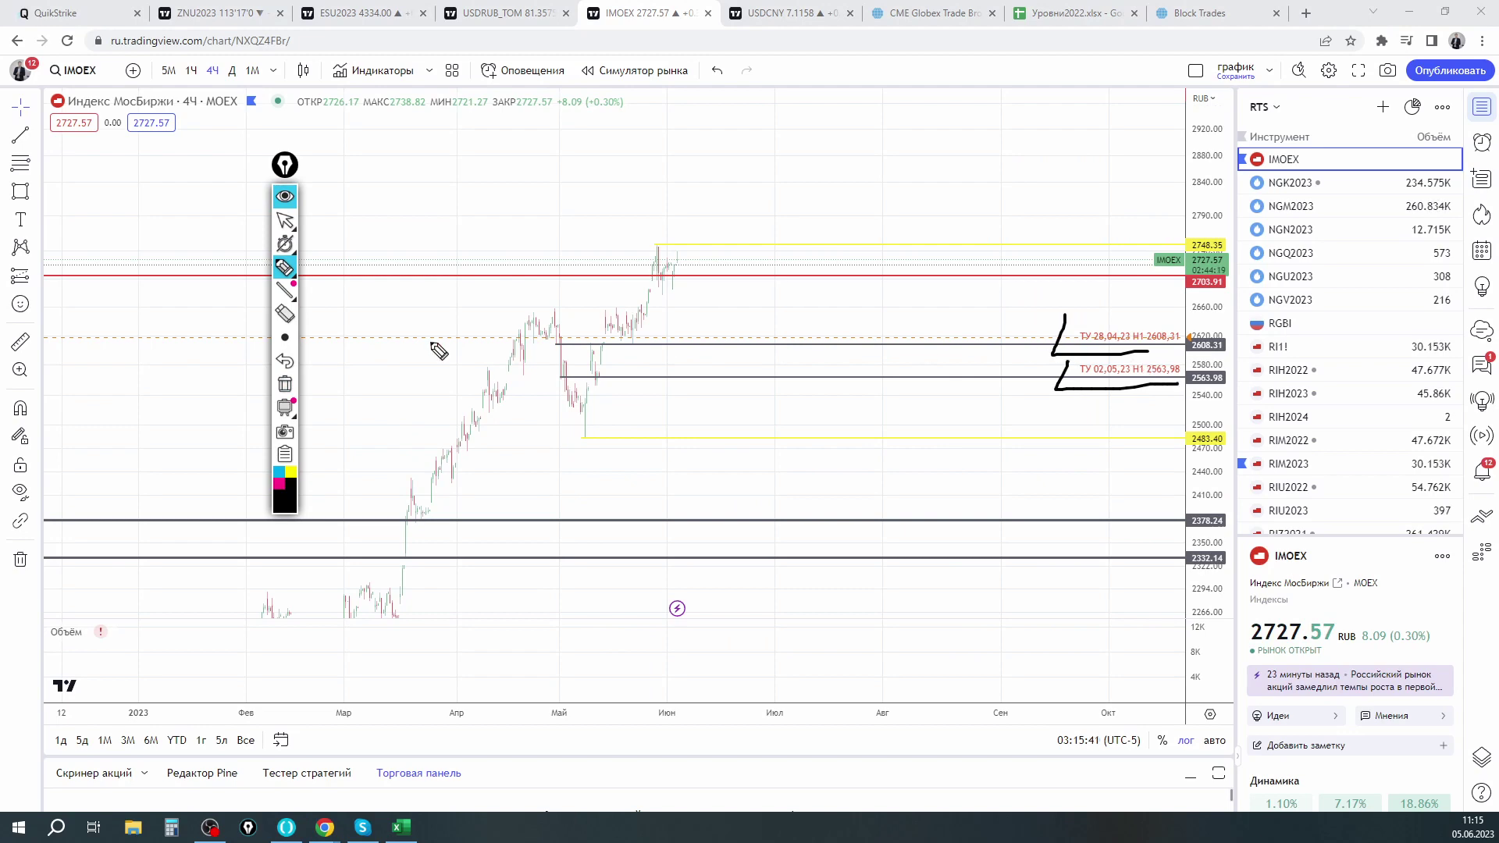
pyautogui.click(285, 384)
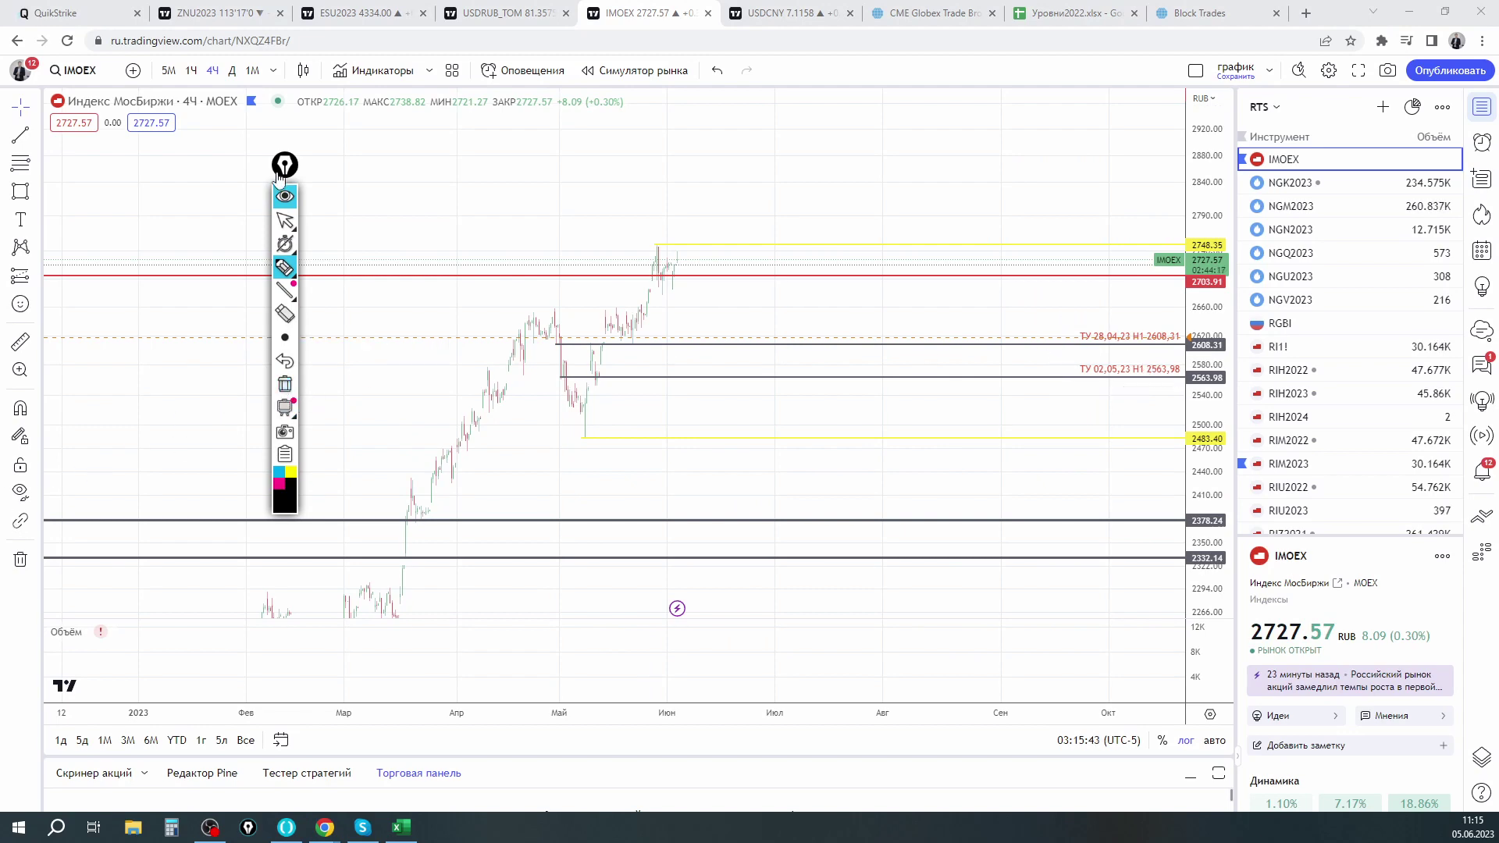
pyautogui.click(296, 198)
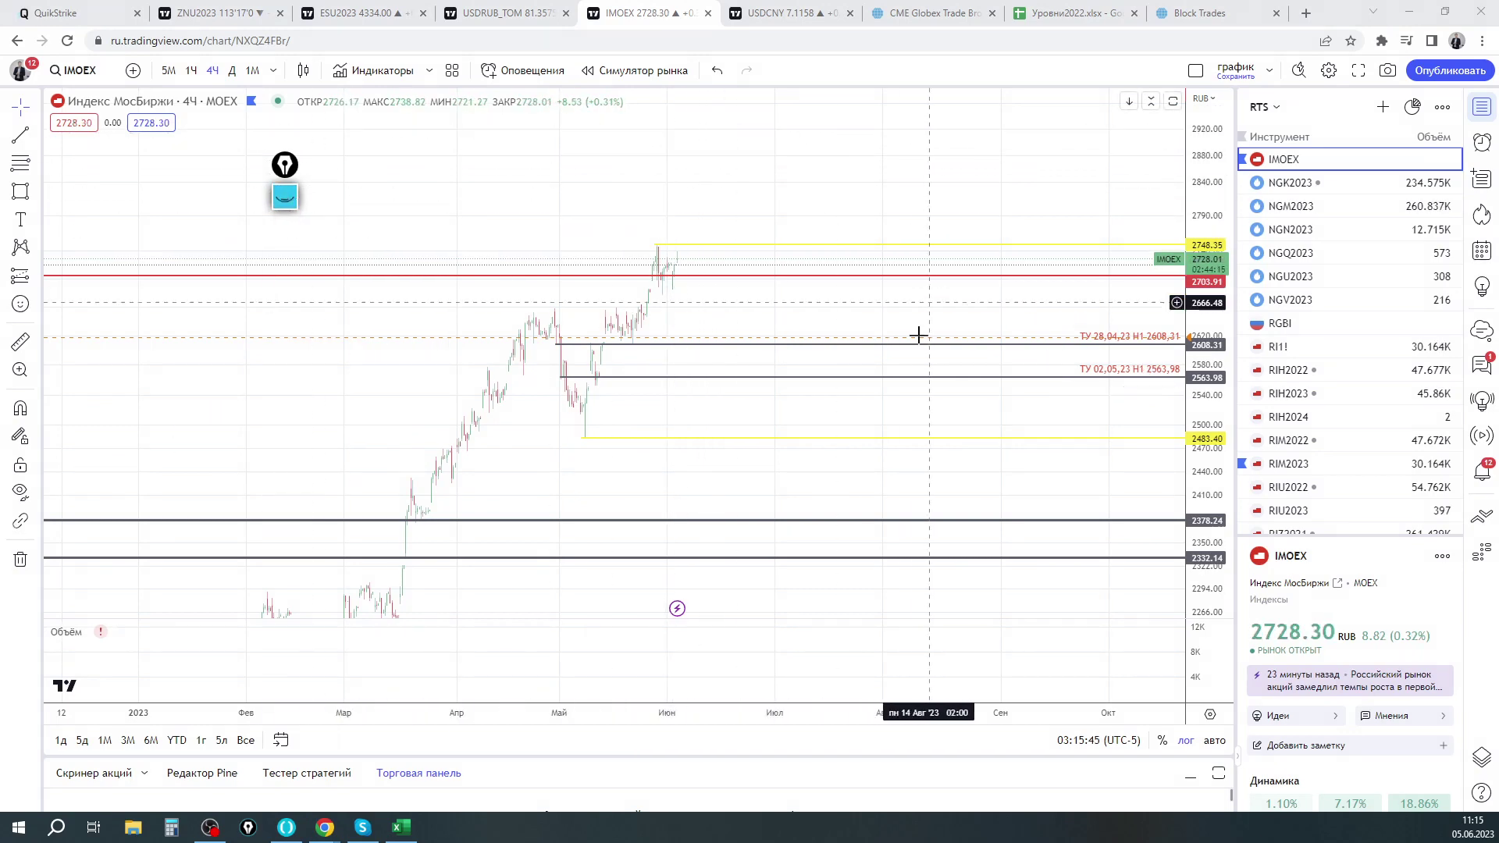
# Examine the longer IMOEX price history with the upper 2988.01 level in view
pyautogui.scroll(-3, 596, 161)
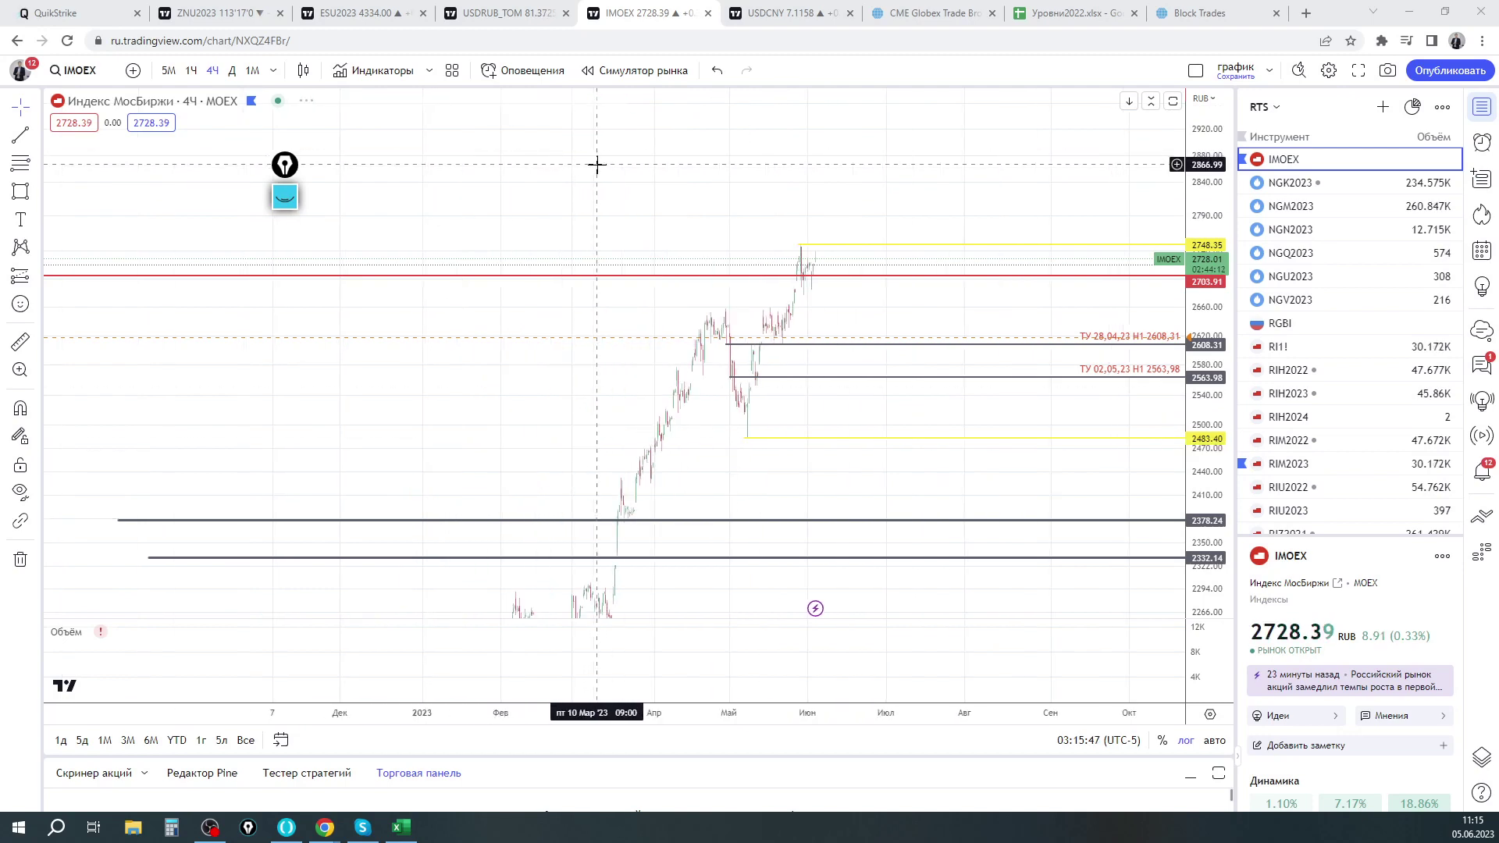
pyautogui.scroll(-5, 1184, 168)
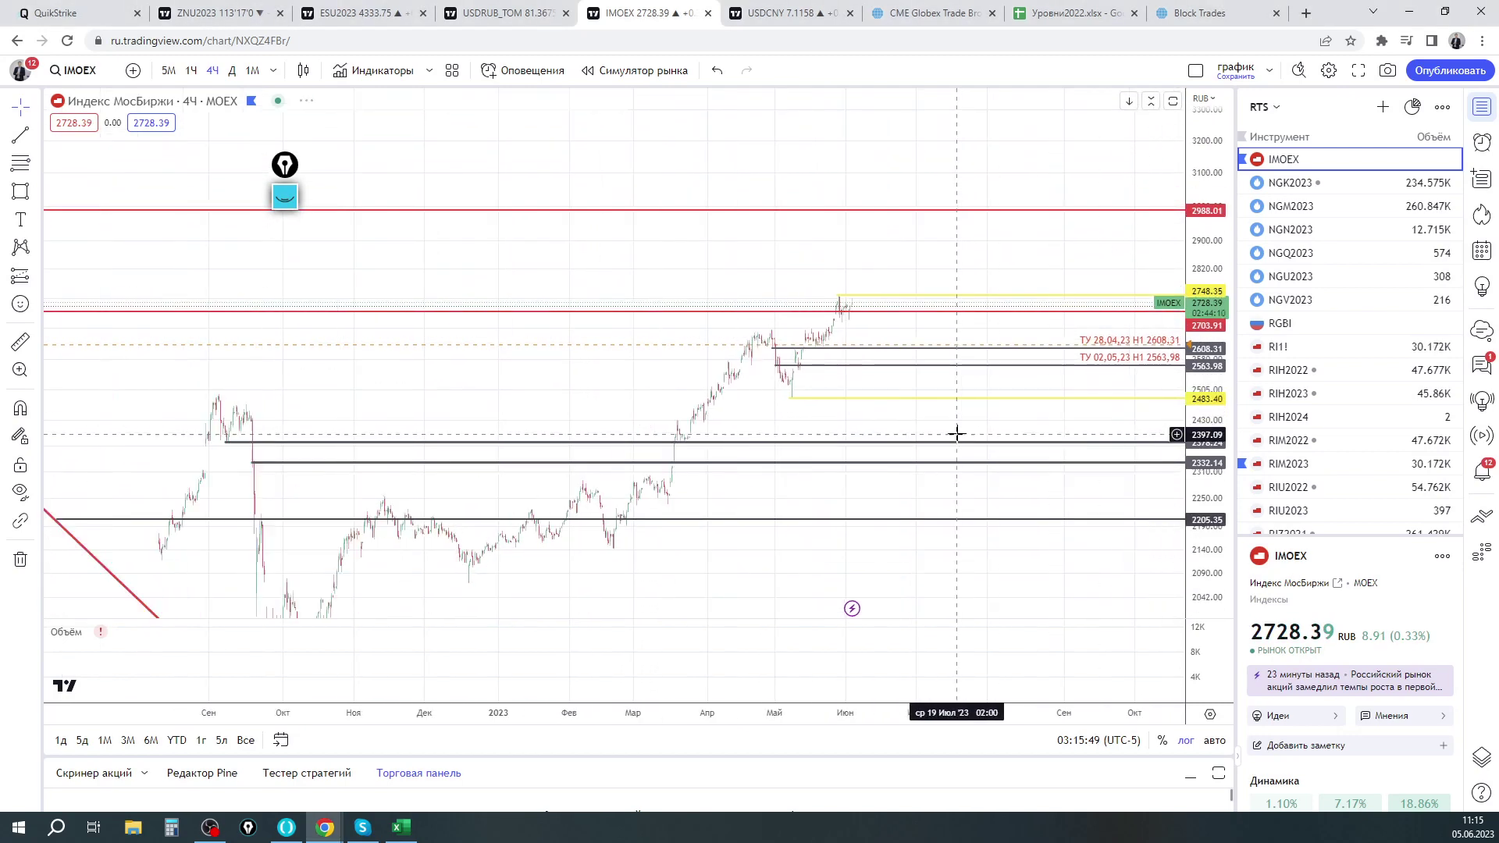
pyautogui.scroll(5, 933, 250)
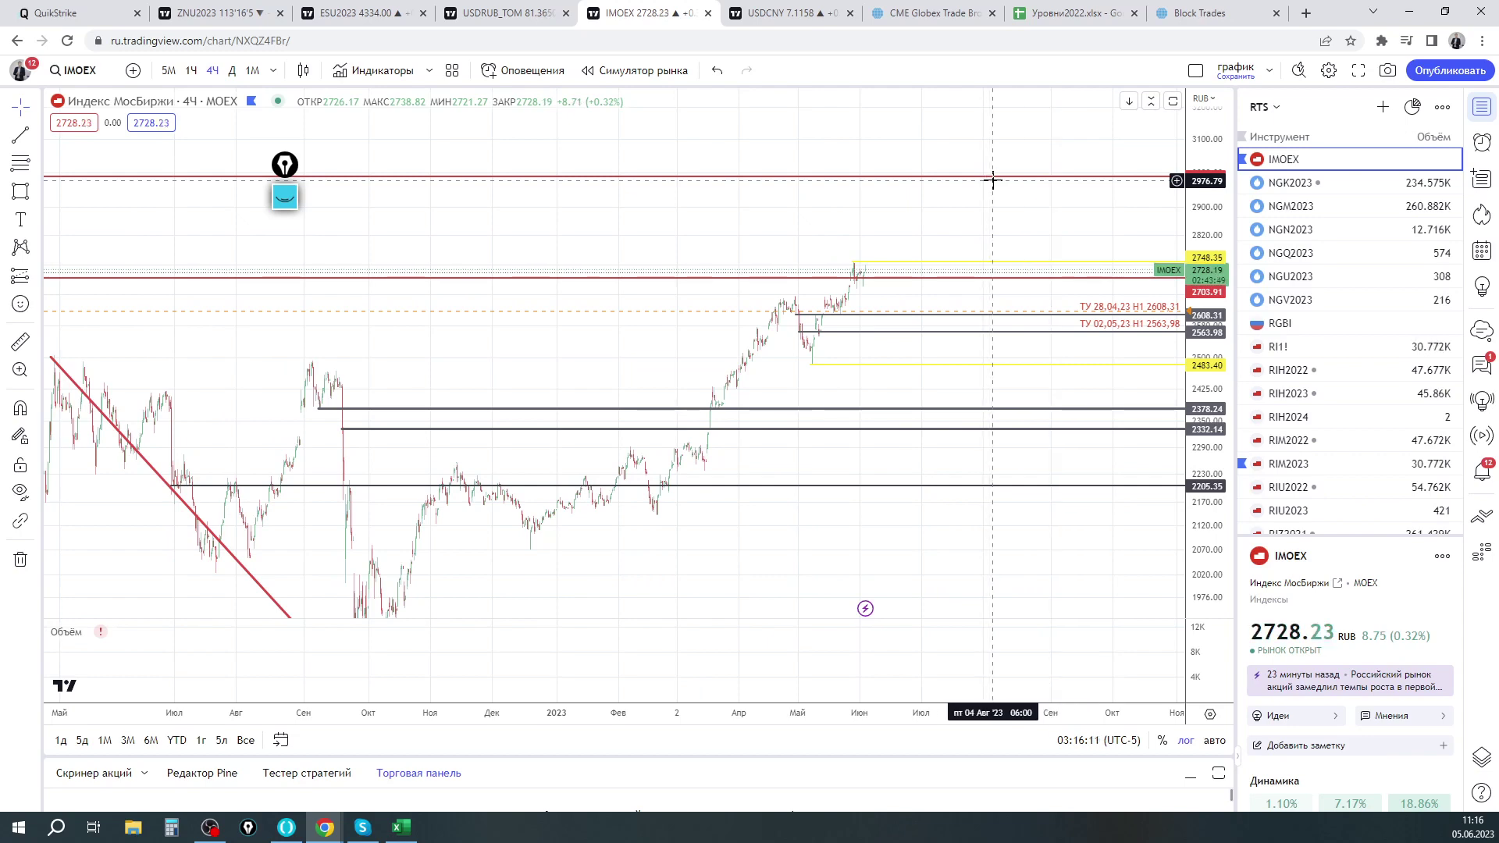
pyautogui.moveTo(1004, 228); pyautogui.dragTo(971, 227)
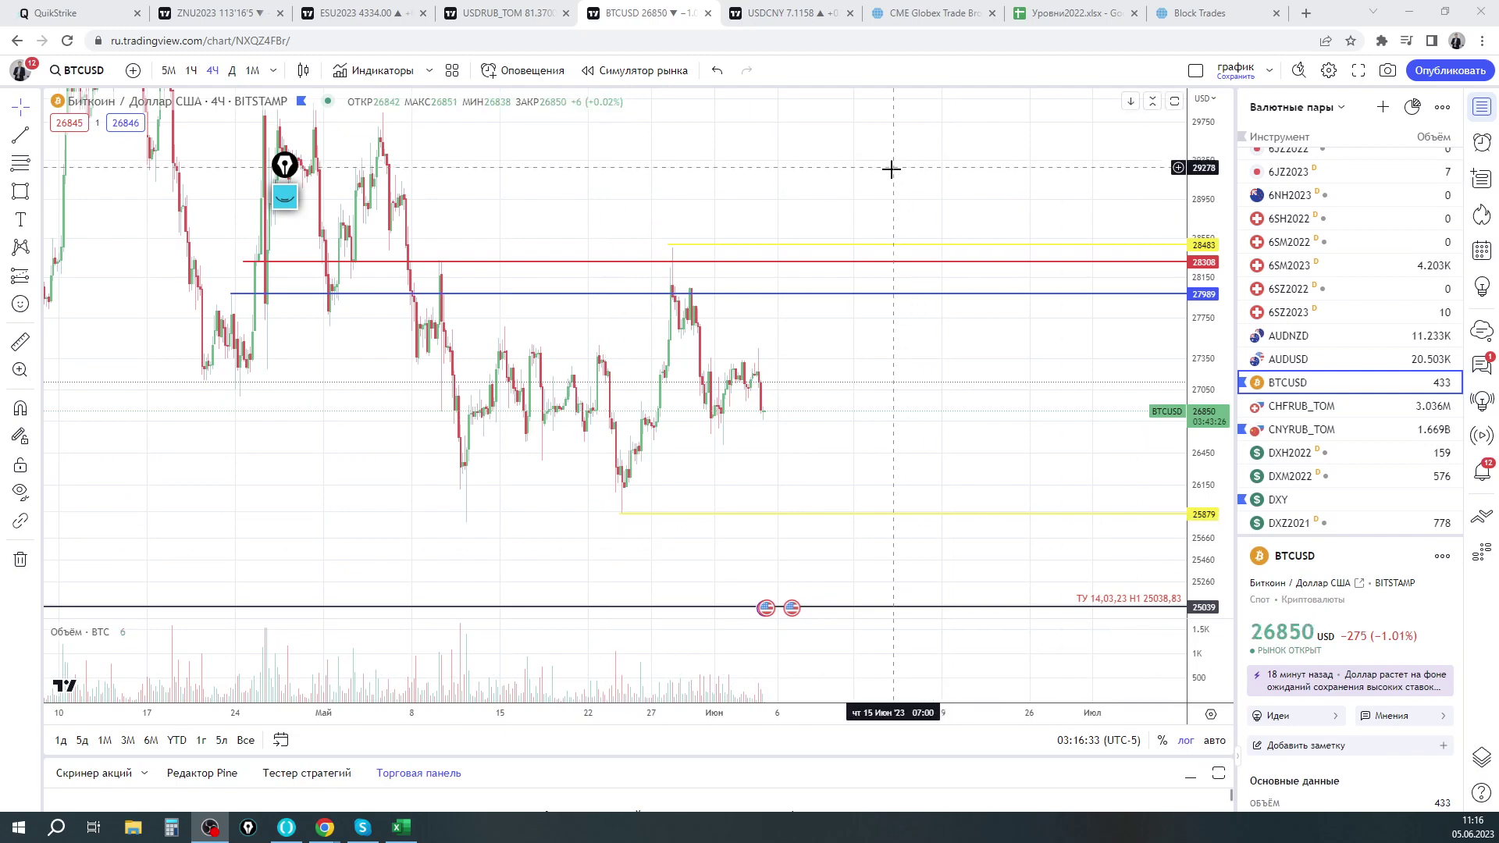
# Bracket the 28483 and 25879 levels on the BTCUSD chart with the pen, then hide the marks
pyautogui.moveTo(893, 164); pyautogui.dragTo(943, 114)
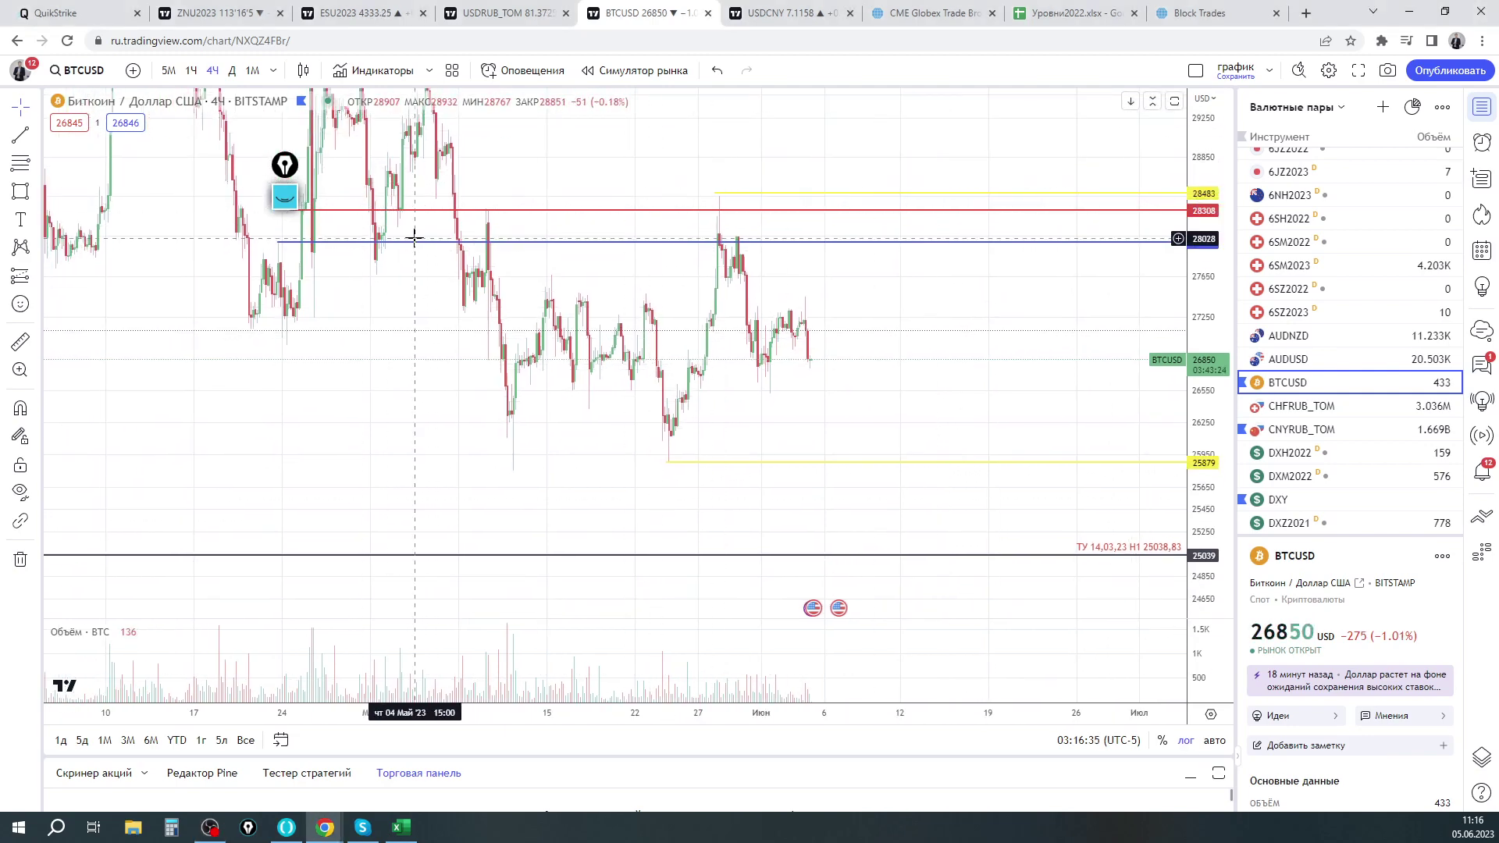
pyautogui.hotkey('ctrl', 'shift', '2')
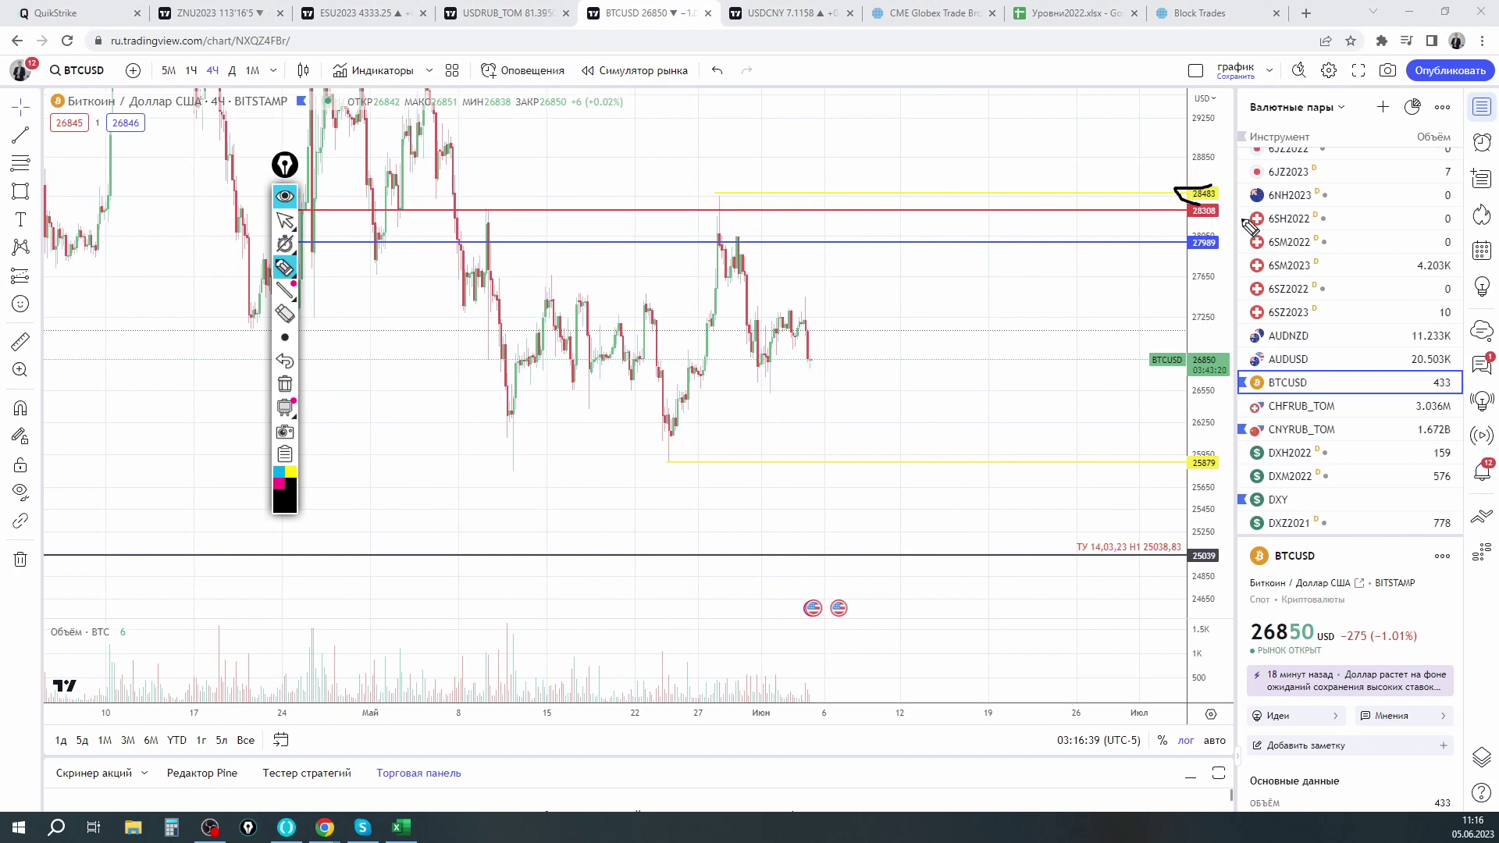
pyautogui.moveTo(1218, 451); pyautogui.dragTo(1184, 477)
pyautogui.click(285, 196)
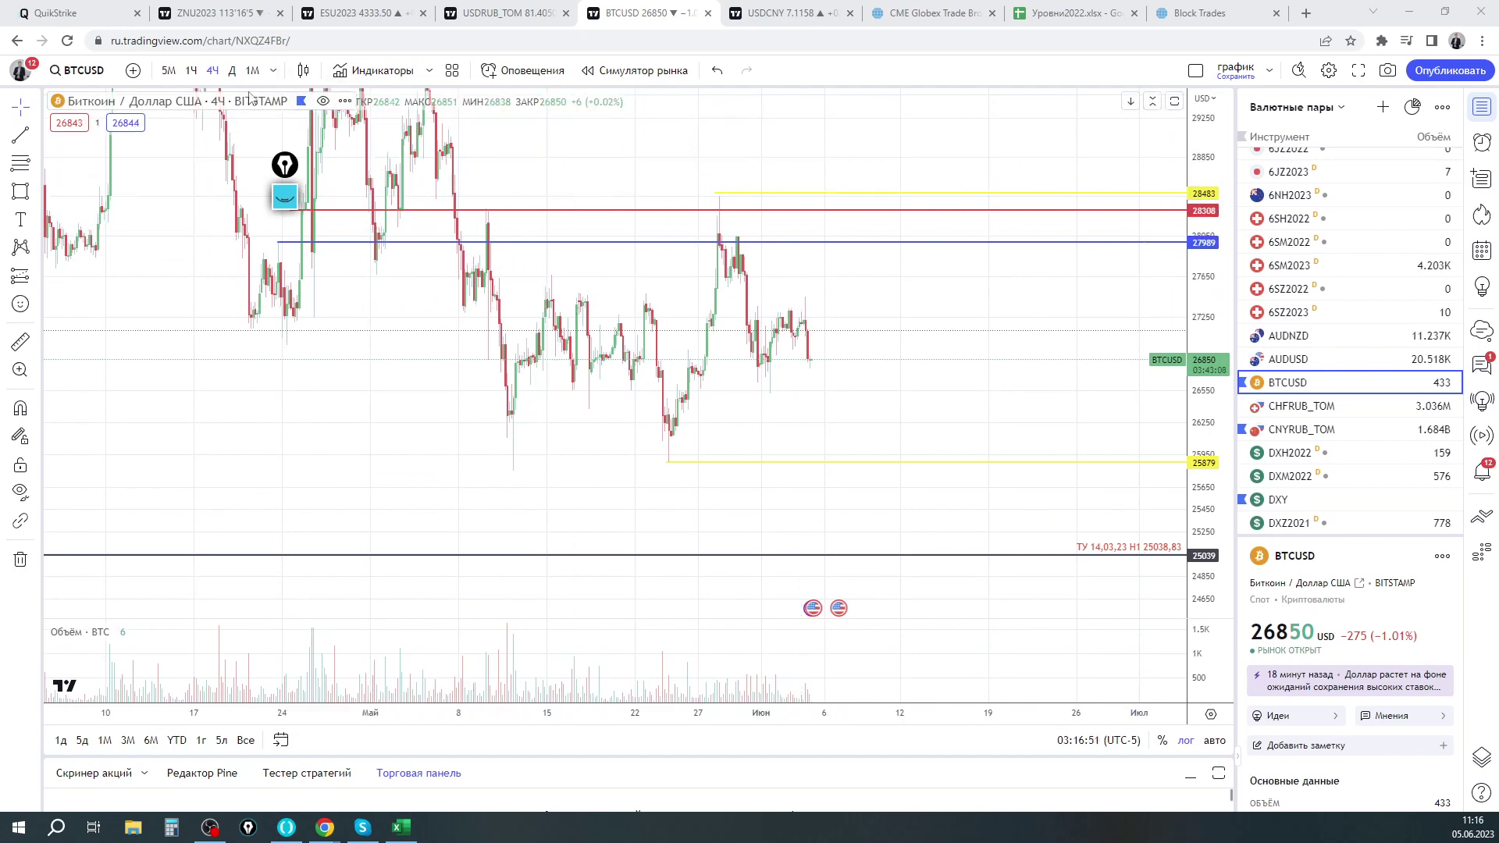
# Widen the BTCUSD view to the March rise, outline that rise with the pen, and enclose the subsequent price range above 25879
pyautogui.scroll(-3, 495, 471)
pyautogui.moveTo(1207, 440); pyautogui.dragTo(1208, 500)
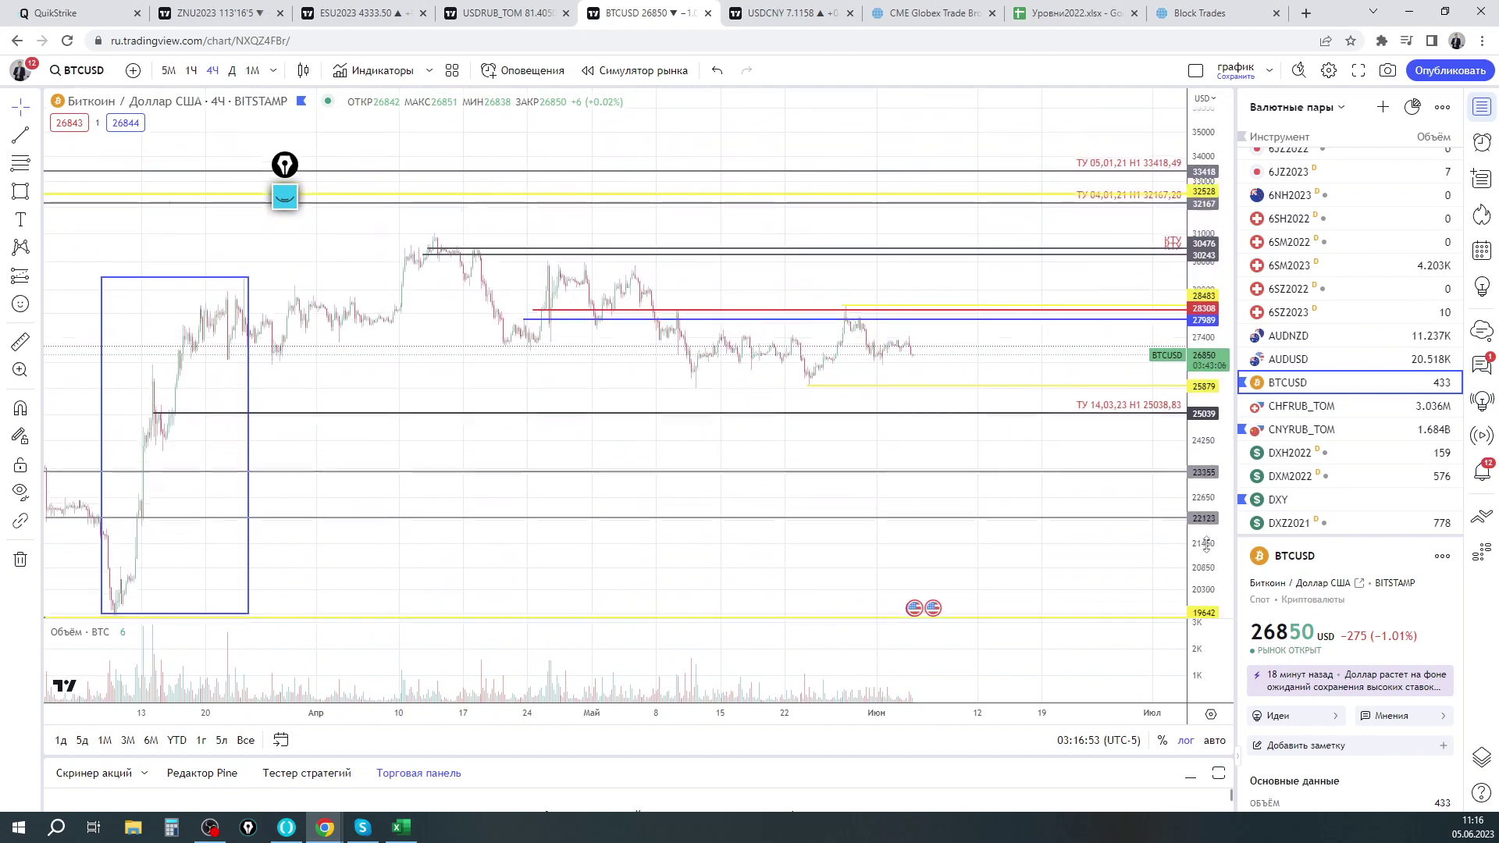
pyautogui.moveTo(297, 435); pyautogui.dragTo(659, 273)
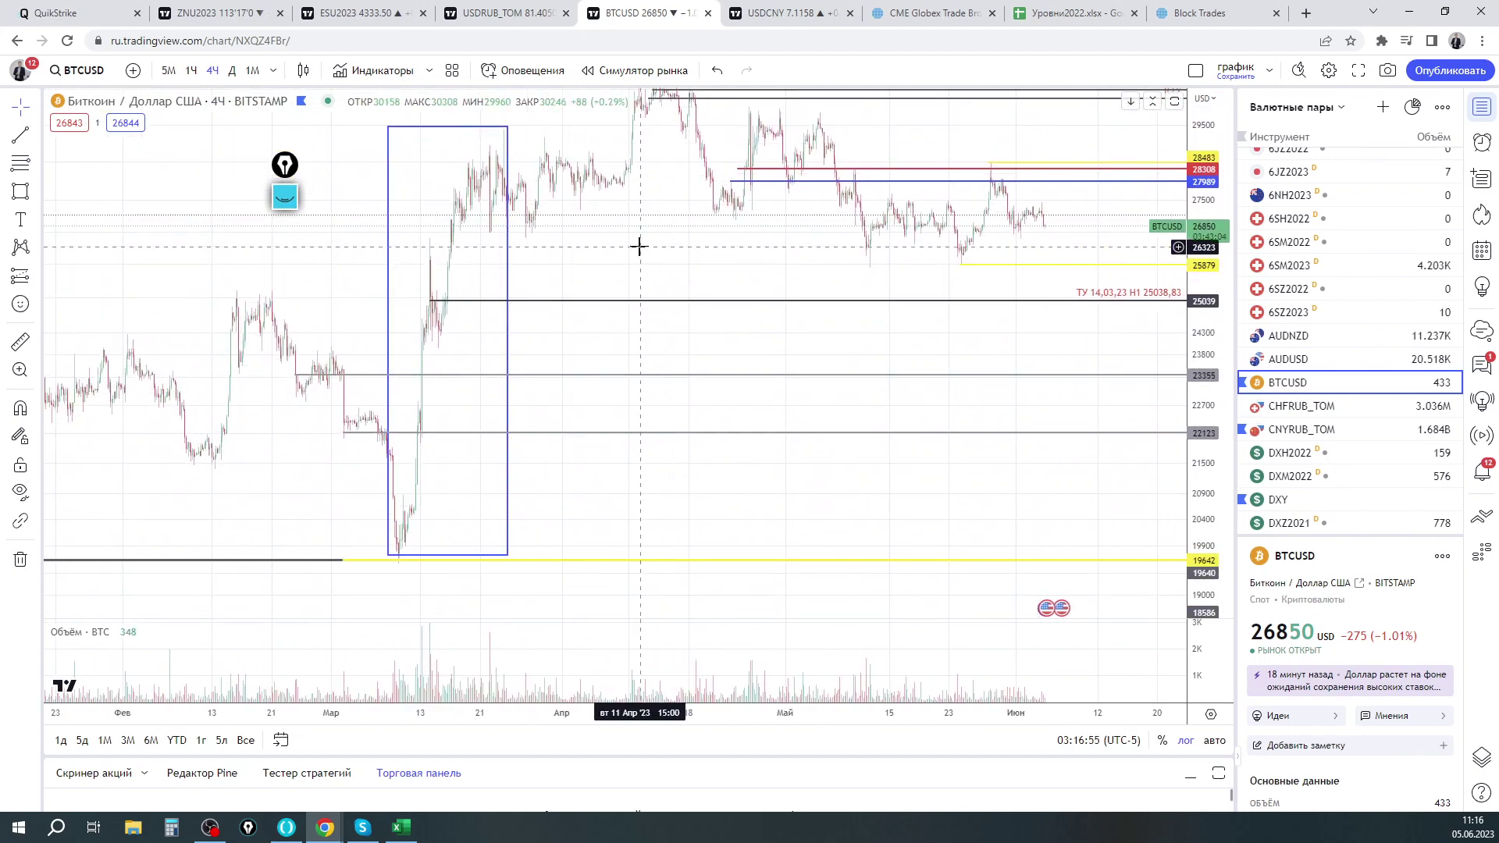
pyautogui.click(285, 197)
pyautogui.moveTo(376, 149)
pyautogui.mouseDown()
pyautogui.moveTo(385, 519)
pyautogui.moveTo(495, 570)
pyautogui.moveTo(512, 151)
pyautogui.moveTo(422, 151)
pyautogui.mouseUp()
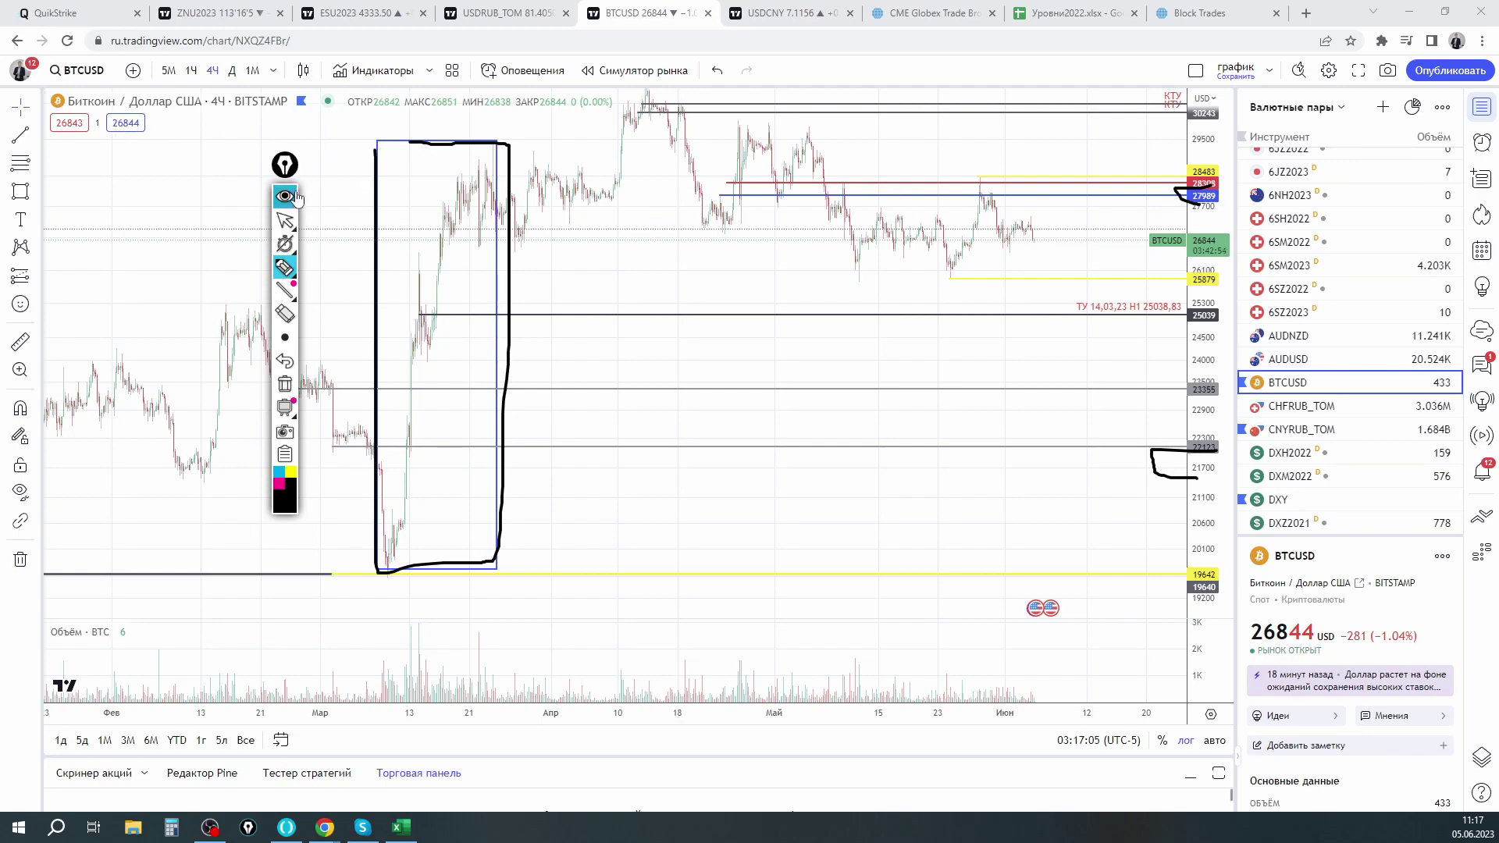
pyautogui.click(285, 244)
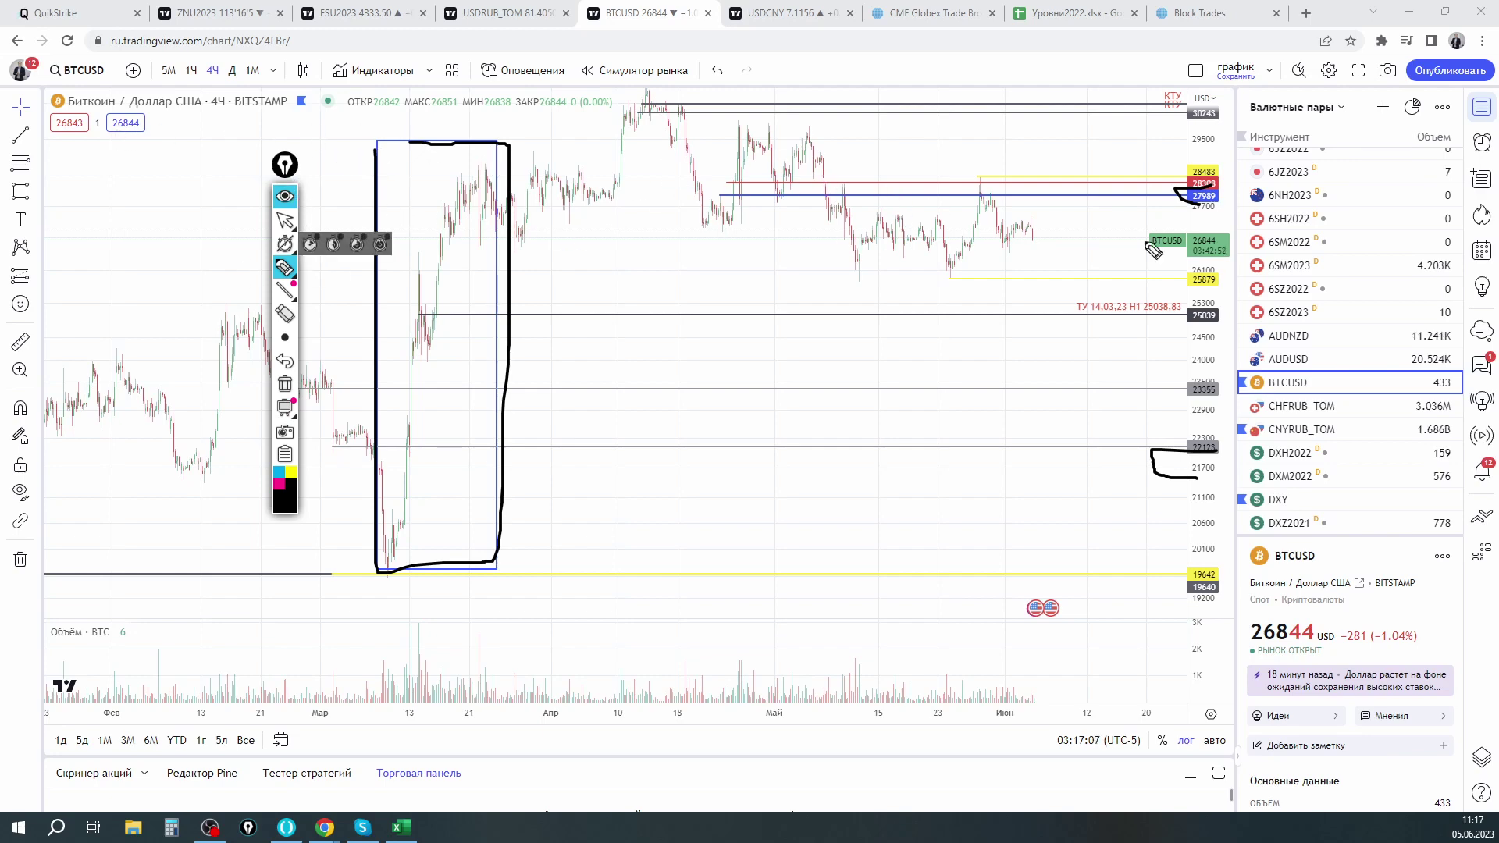
pyautogui.moveTo(445, 170)
pyautogui.mouseDown()
pyautogui.moveTo(431, 224)
pyautogui.moveTo(1242, 278)
pyautogui.moveTo(1220, 142)
pyautogui.moveTo(389, 188)
pyautogui.mouseUp()
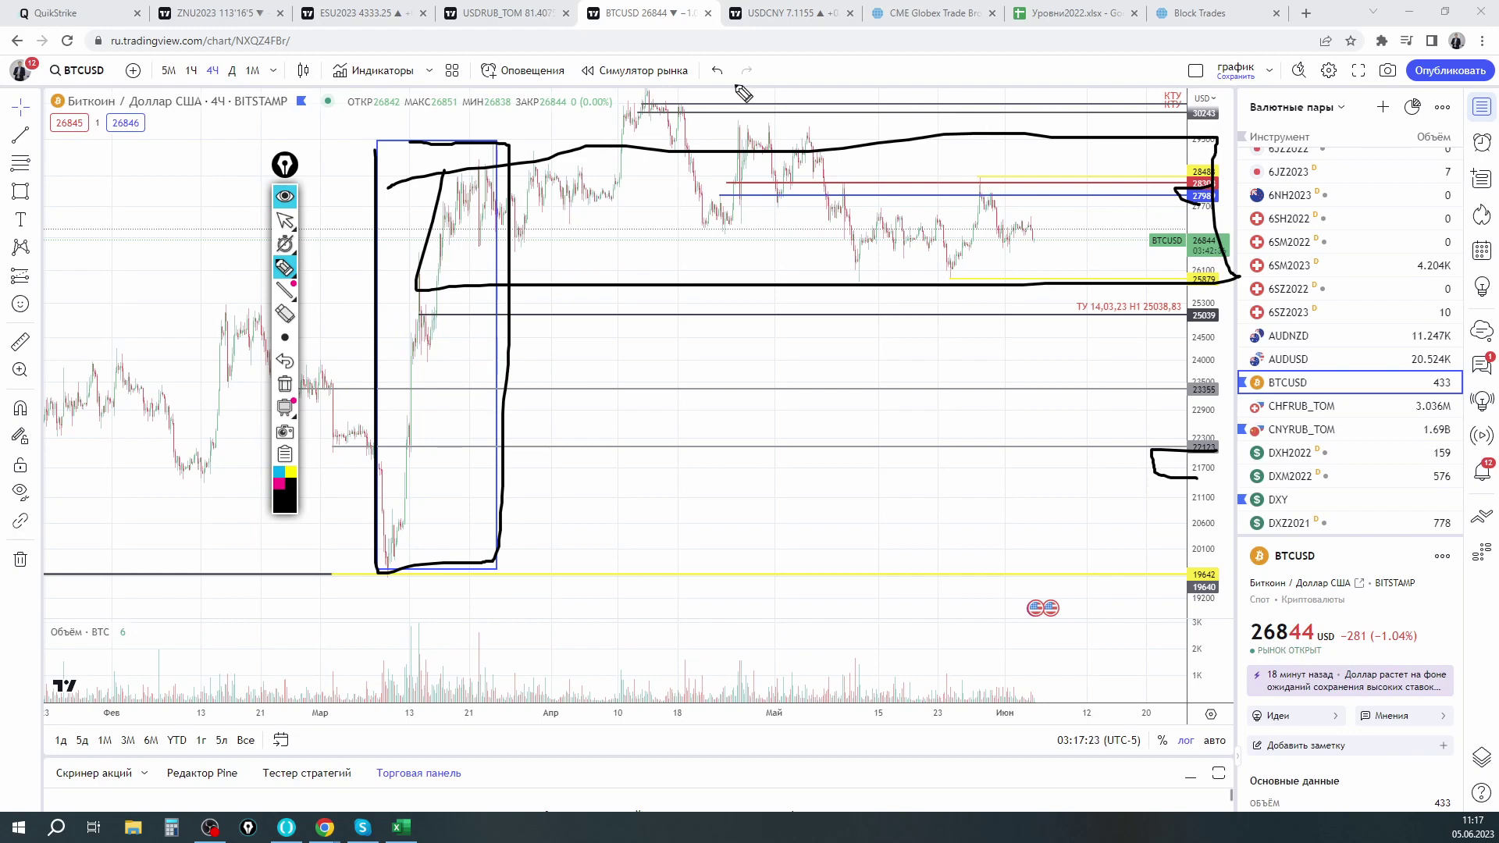
# Clear the BTCUSD outlines, bracket the 28483 and 25879 levels again with the pen, and hide the marks
pyautogui.click(286, 386)
pyautogui.moveTo(1209, 167)
pyautogui.mouseDown()
pyautogui.moveTo(1179, 186)
pyautogui.moveTo(1218, 186)
pyautogui.mouseUp()
pyautogui.moveTo(1187, 272)
pyautogui.mouseDown()
pyautogui.moveTo(1183, 290)
pyautogui.moveTo(1199, 290)
pyautogui.mouseUp()
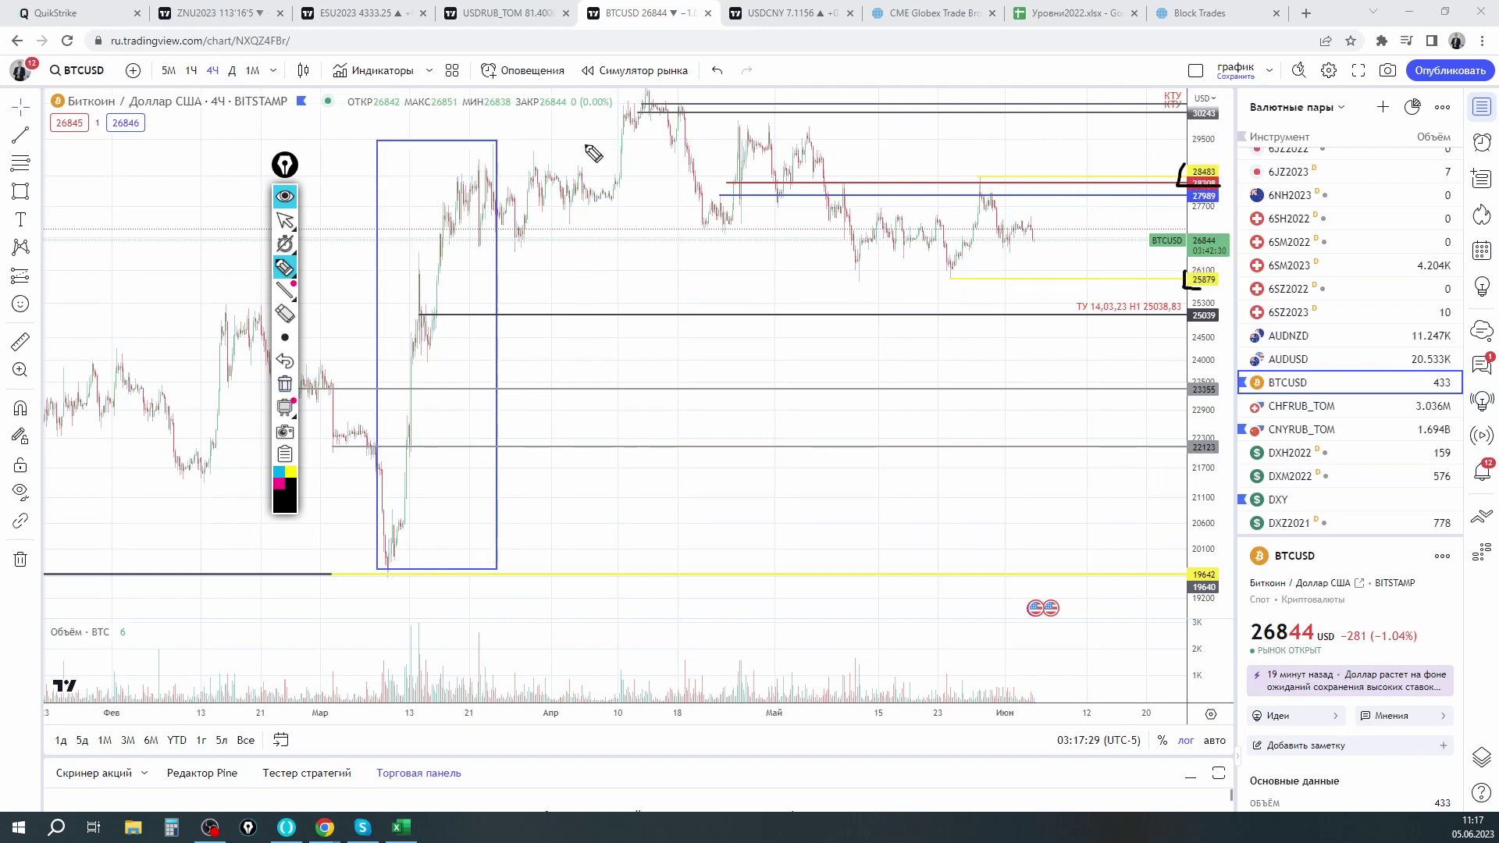
pyautogui.click(297, 200)
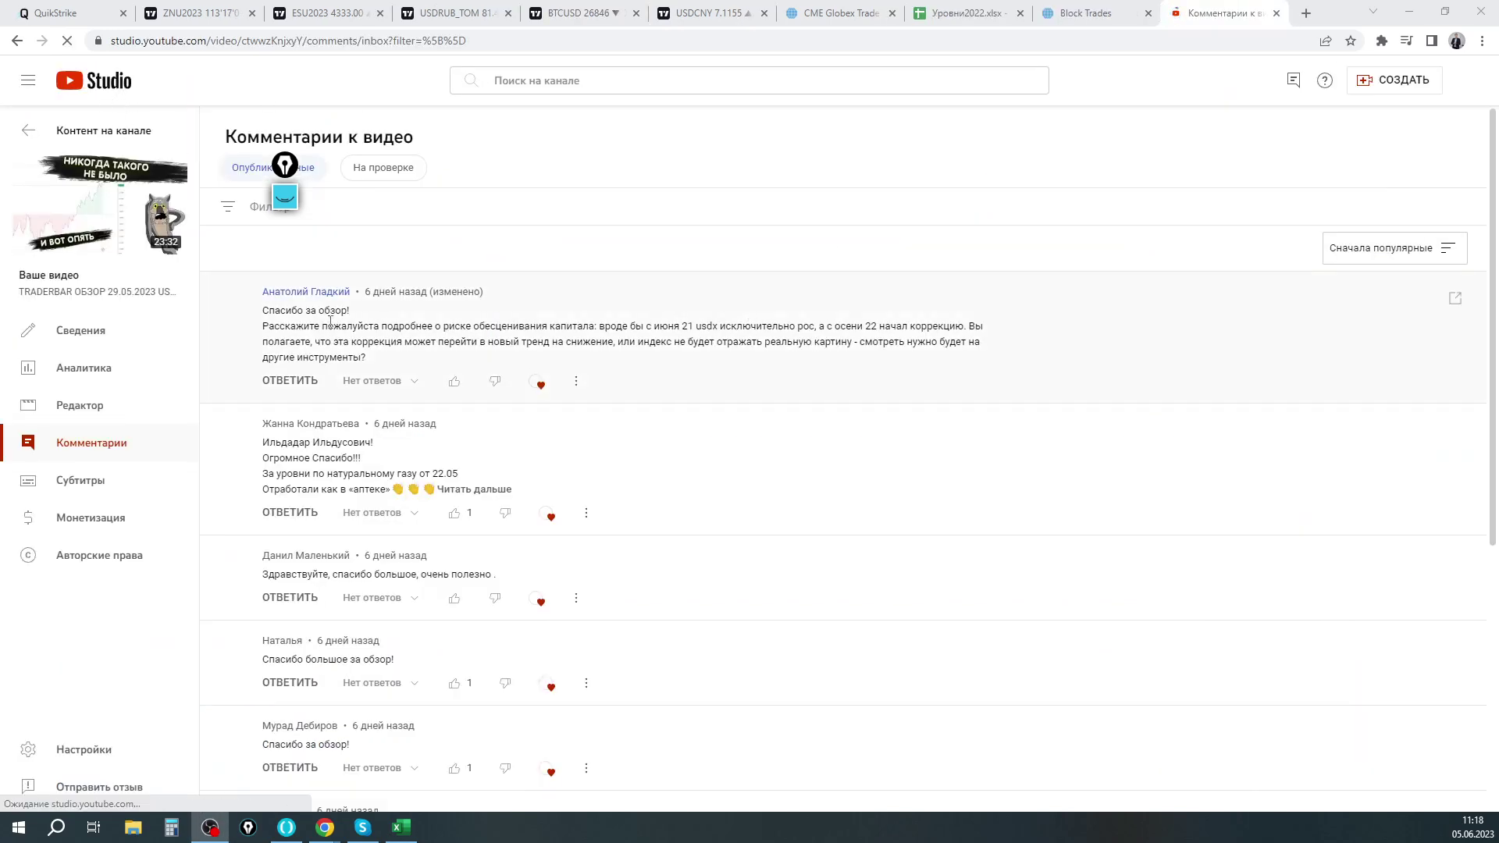
# In YouTube Studio, read the first viewer comment about capital devaluation risk and the usdx correction, highlighting its text
pyautogui.moveTo(312, 325); pyautogui.dragTo(694, 327)
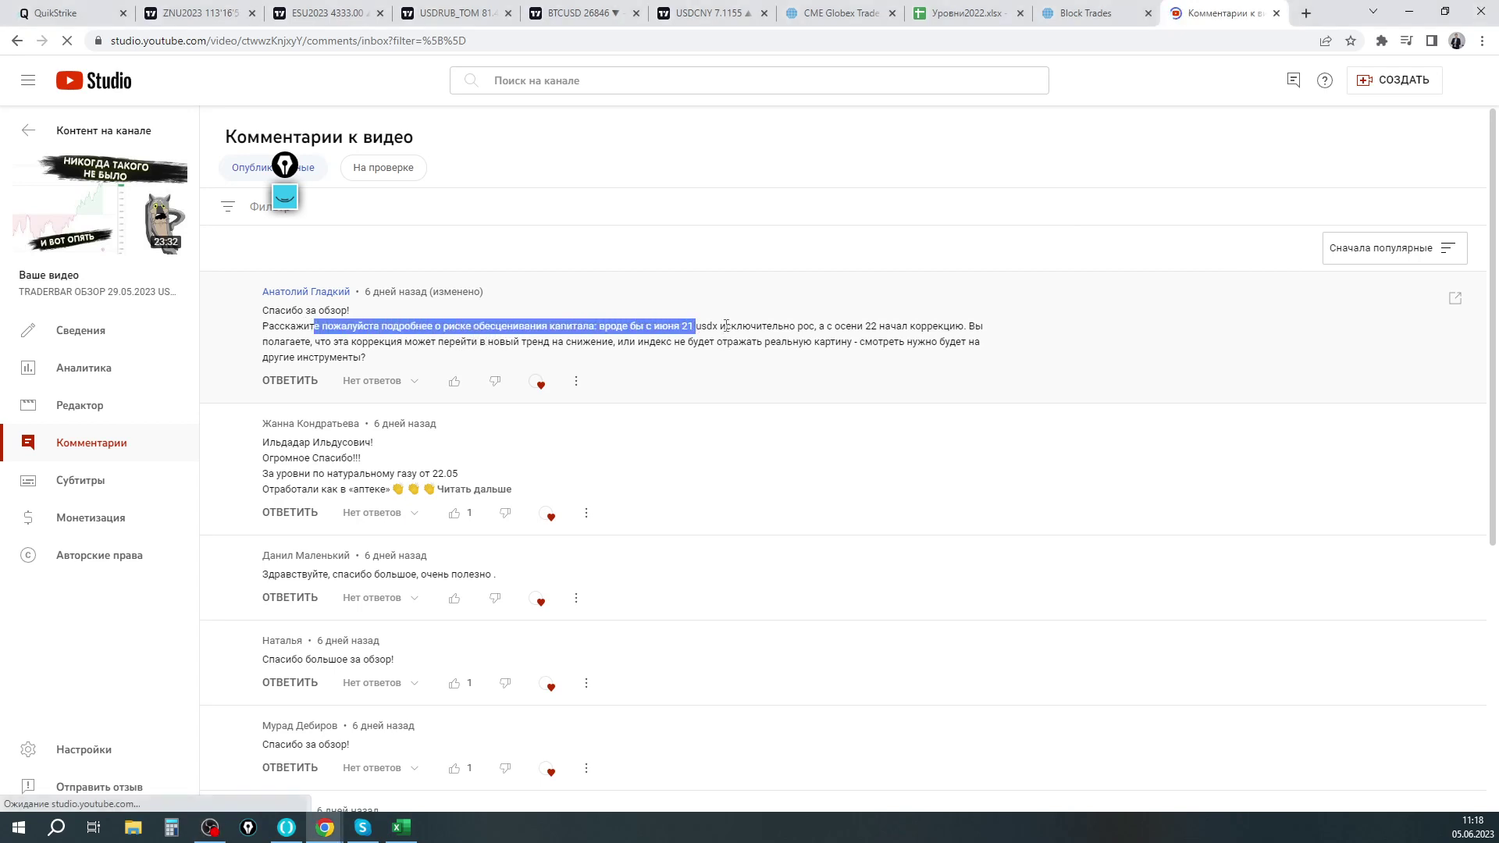
pyautogui.moveTo(712, 316); pyautogui.dragTo(810, 348)
pyautogui.click(816, 325)
pyautogui.click(643, 351)
pyautogui.click(858, 344)
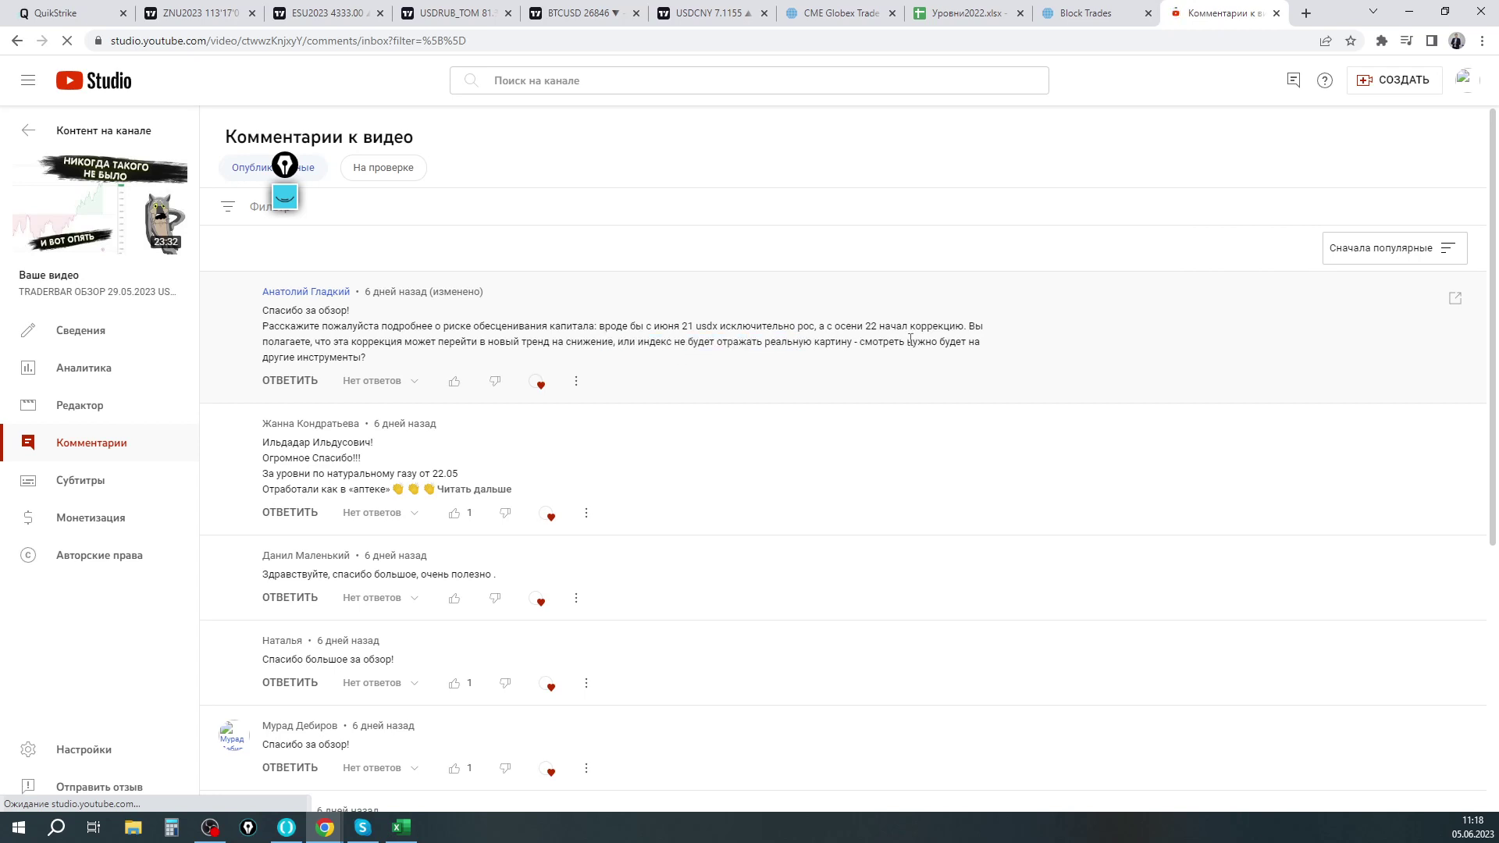
pyautogui.moveTo(373, 362); pyautogui.dragTo(278, 326)
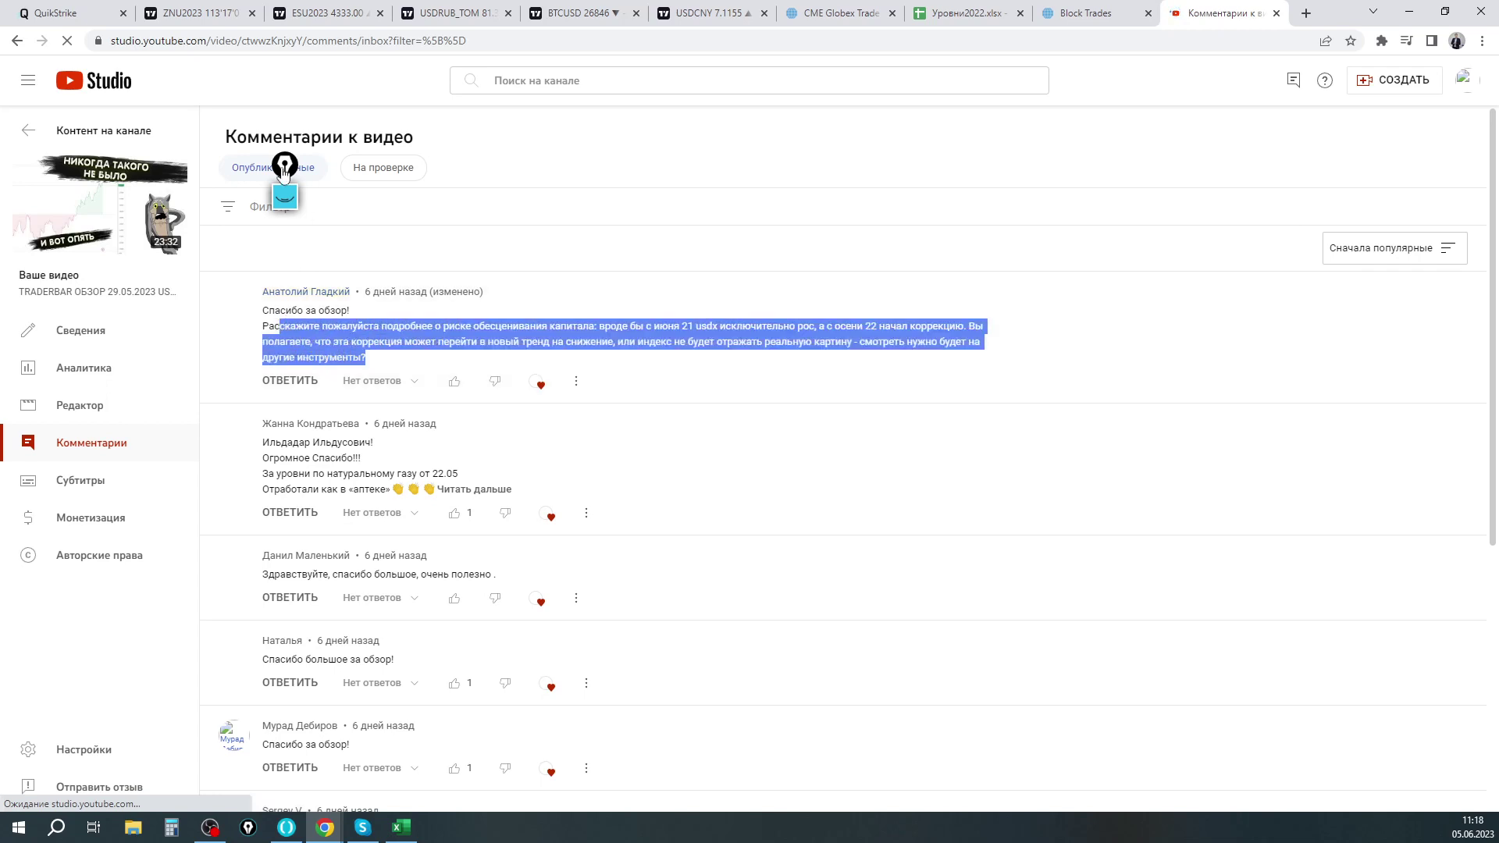
# Move the pen palette away from the comments, deselect the first comment's text, and expand the comment about natural gas levels
pyautogui.moveTo(1013, 228); pyautogui.dragTo(1192, 229)
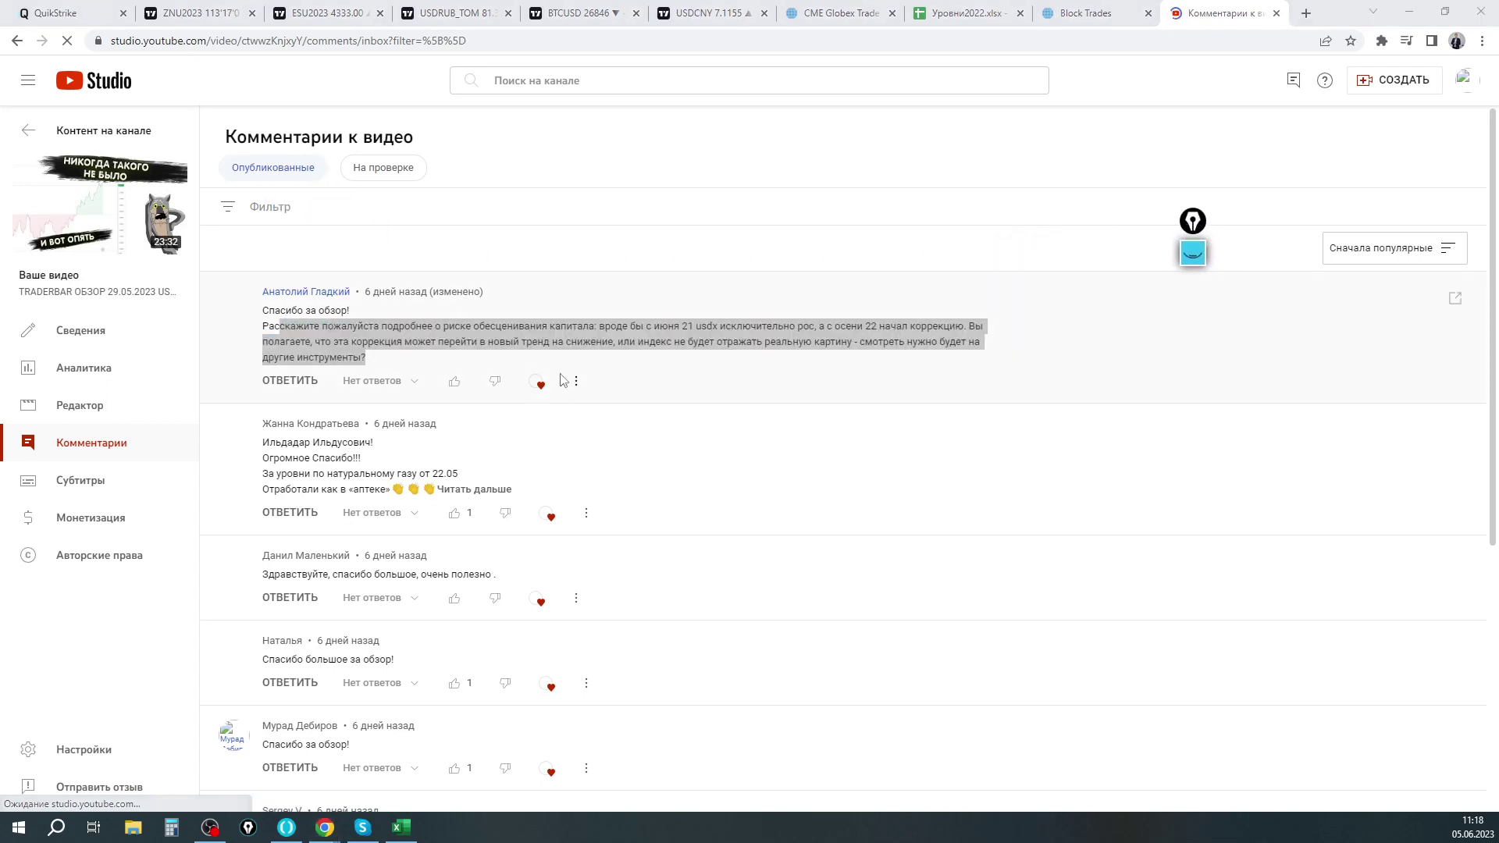
pyautogui.click(379, 337)
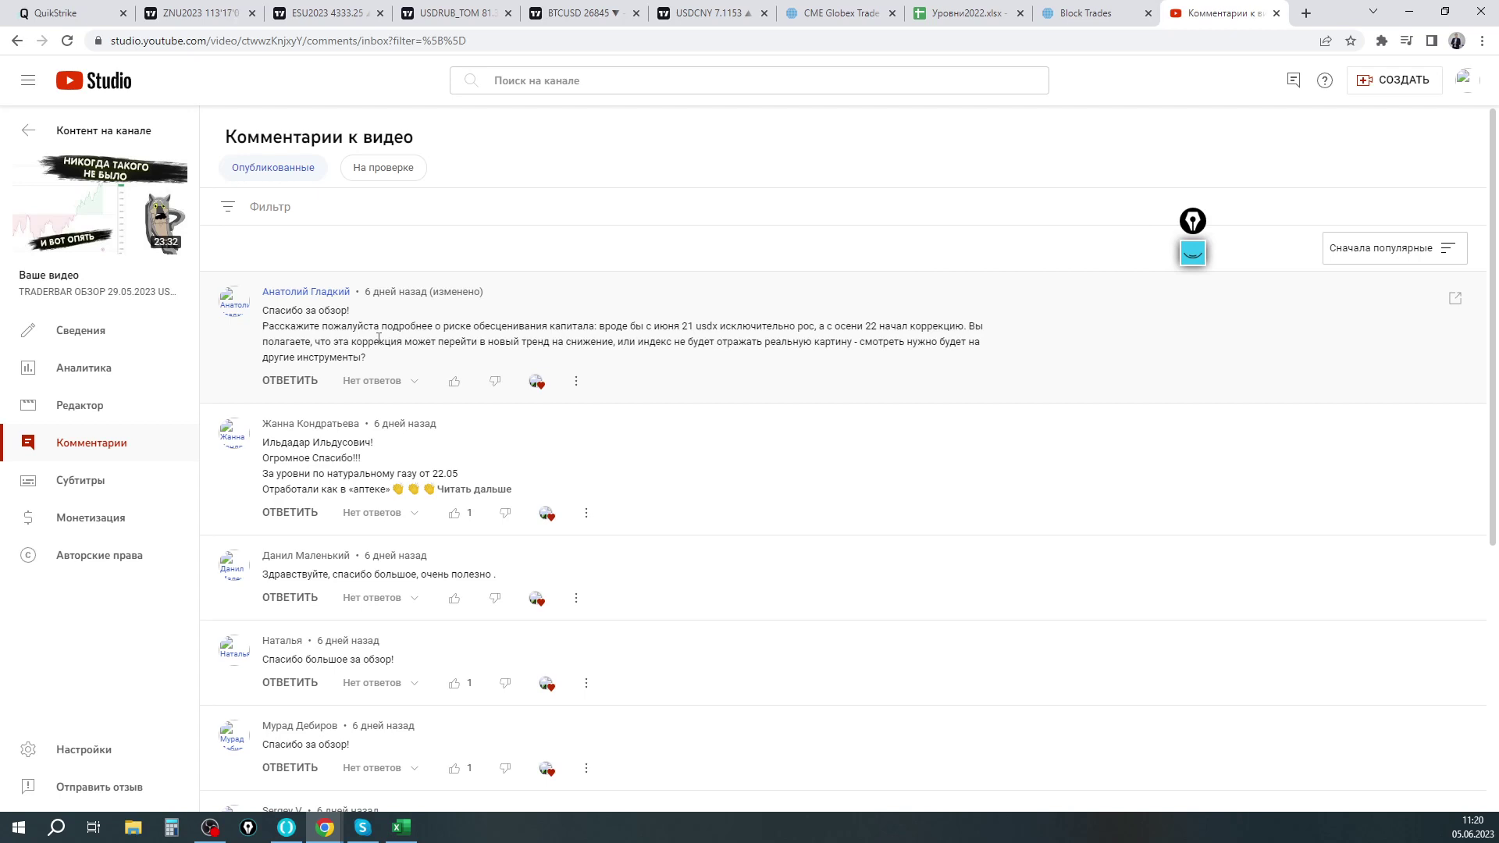
pyautogui.click(500, 491)
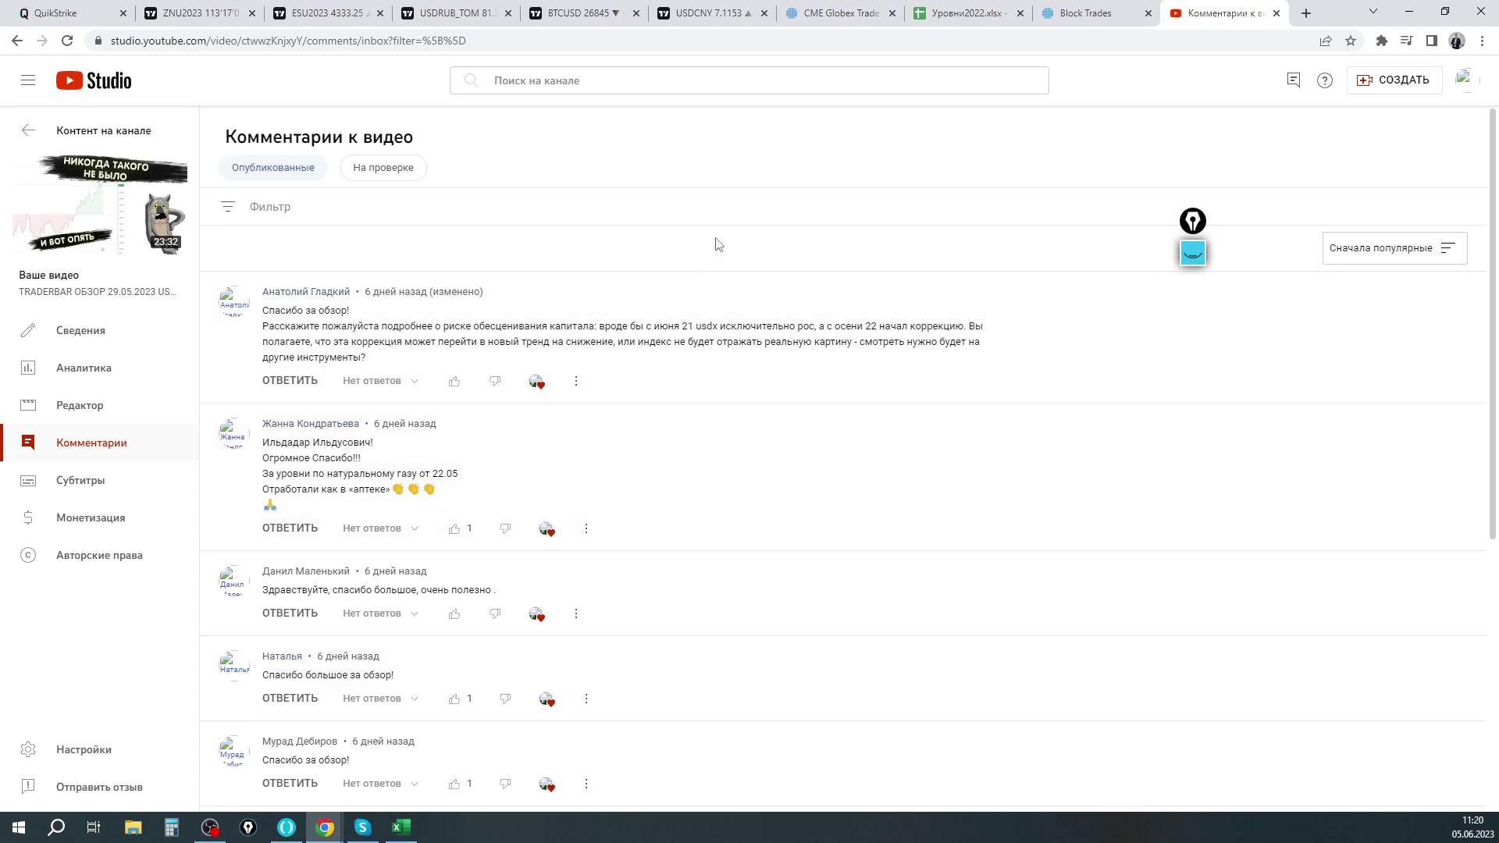
# Read on through the viewer comments to the question about the LNN3 3/3,25 CS bet, moving the pen palette aside
pyautogui.scroll(-1, 716, 242)
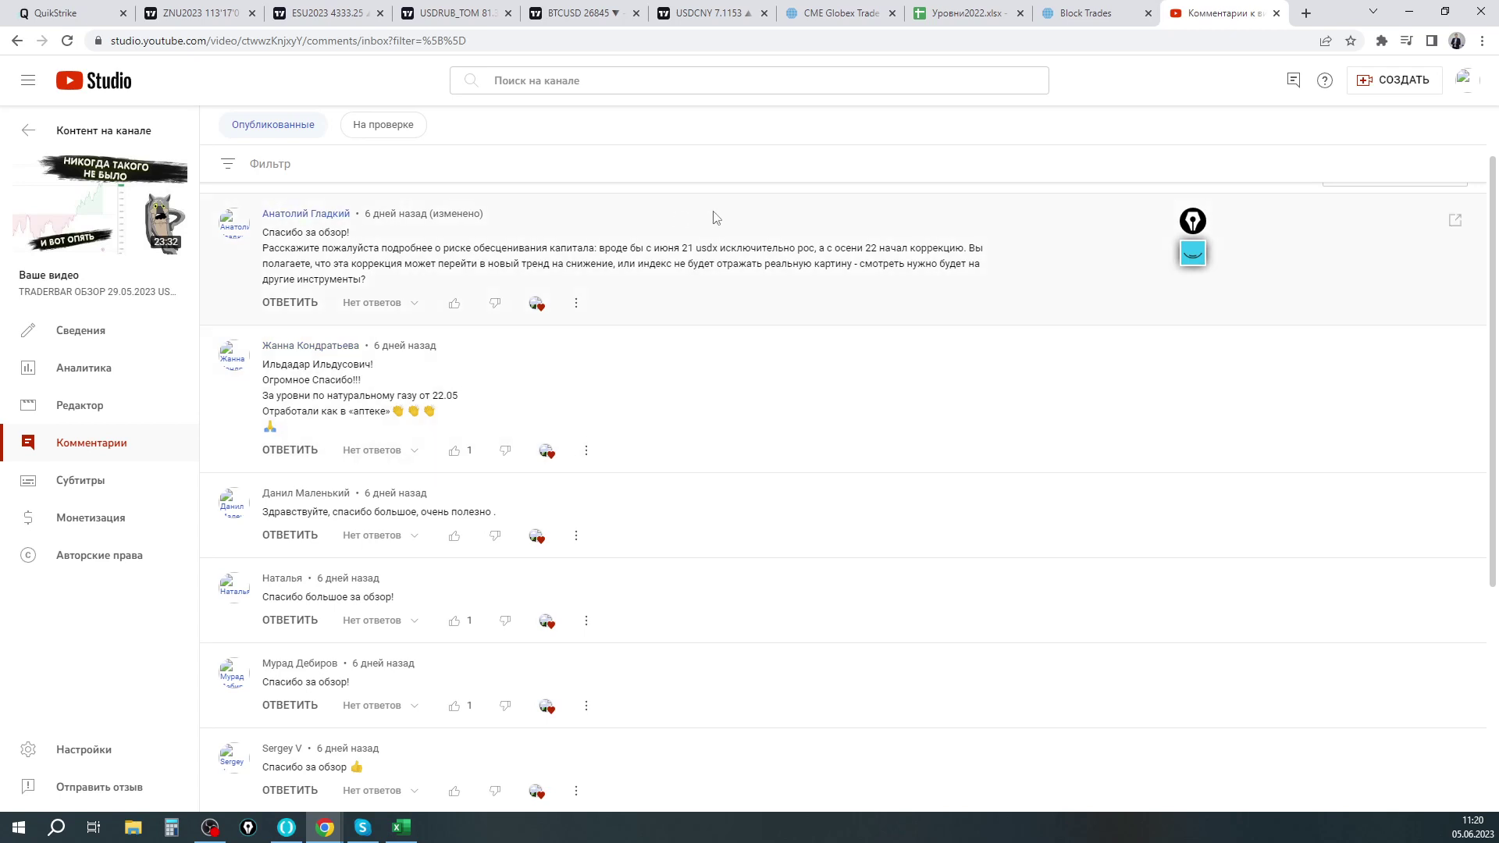
pyautogui.moveTo(1194, 223); pyautogui.dragTo(1217, 212)
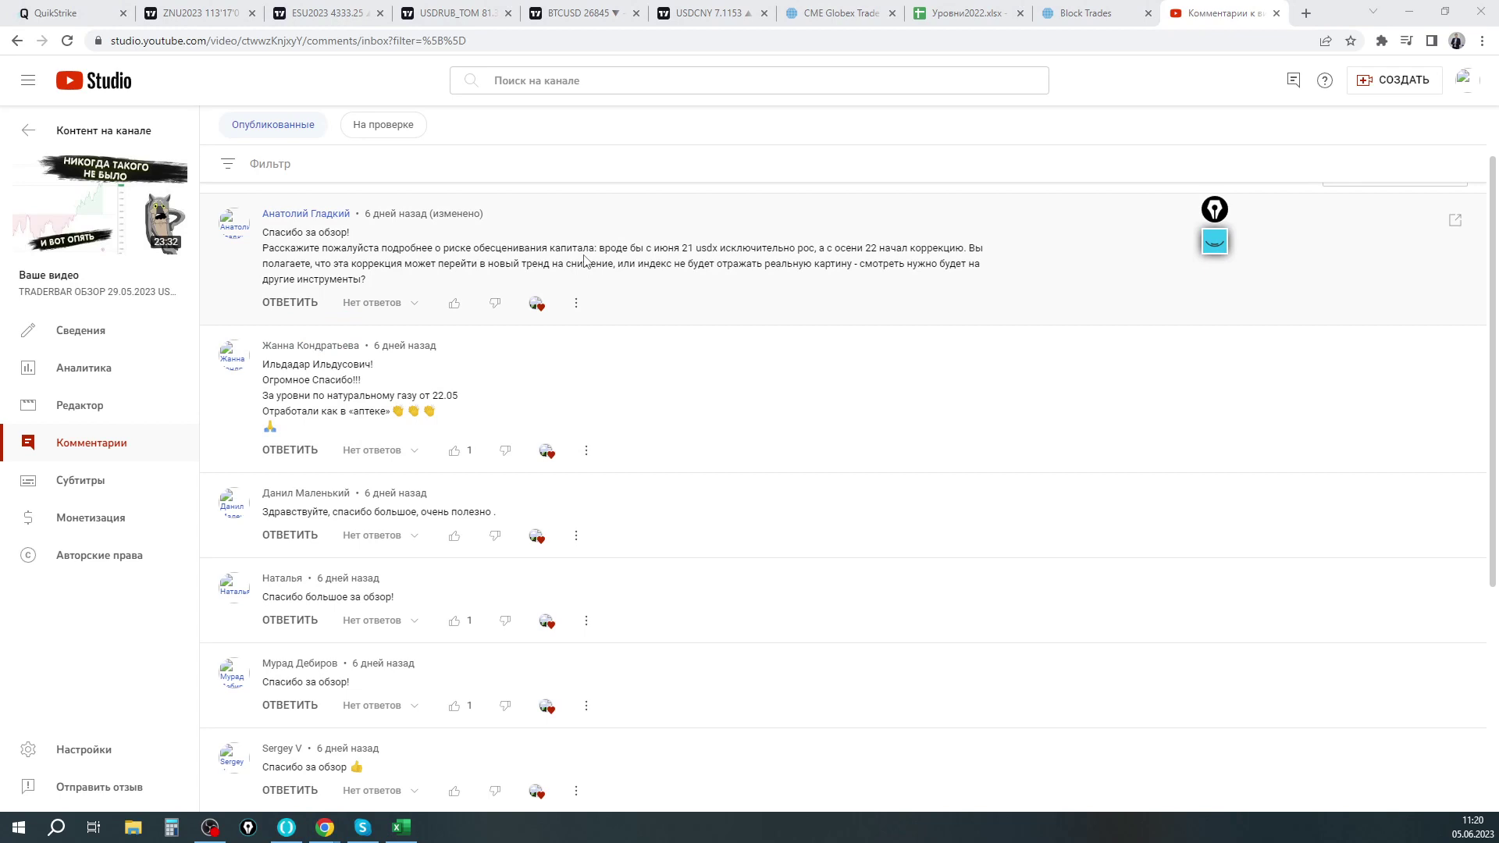
pyautogui.scroll(-4, 584, 260)
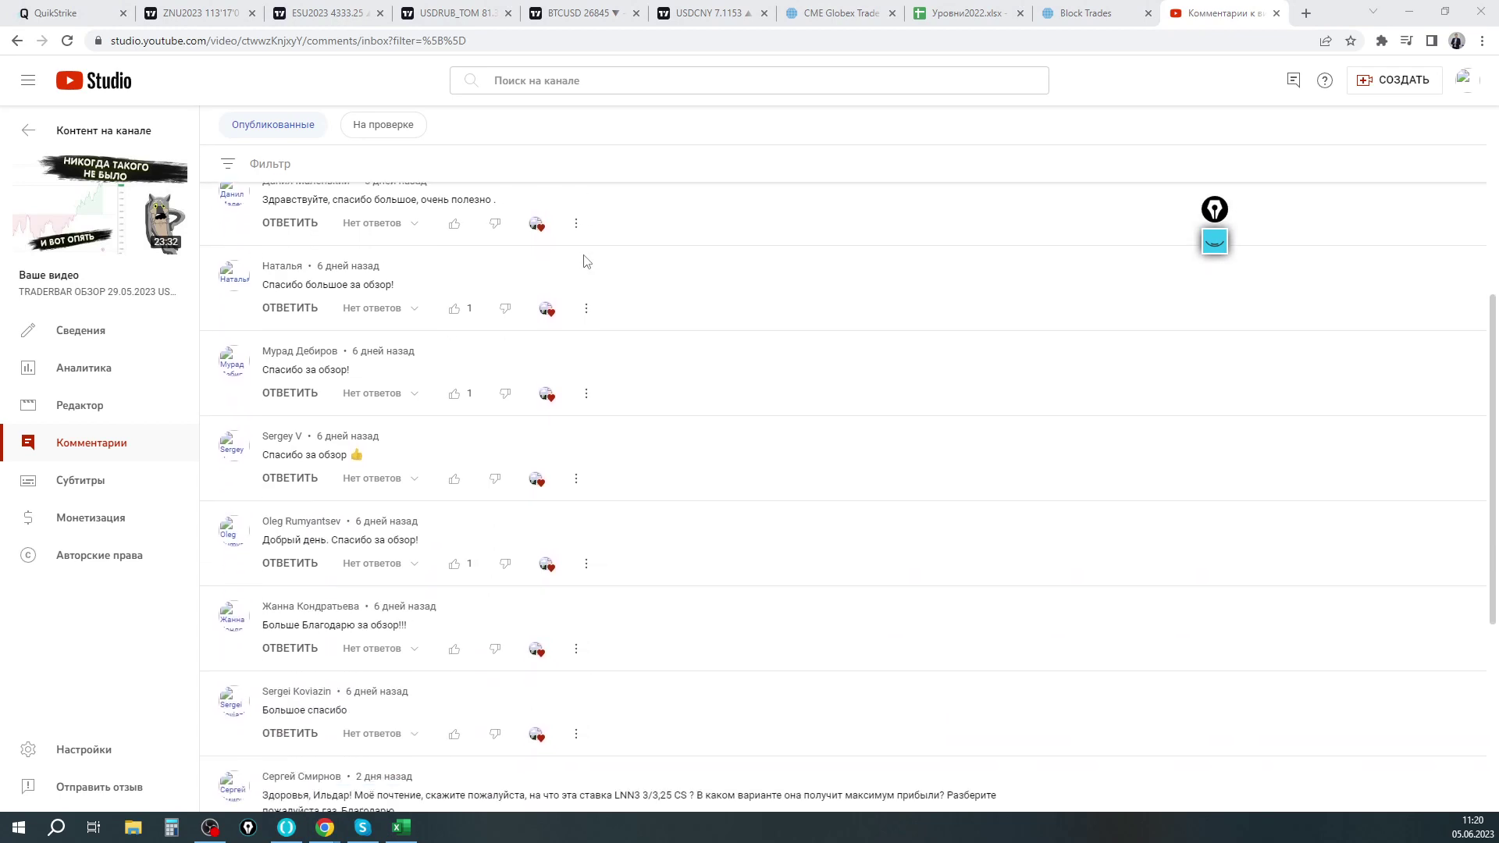
pyautogui.scroll(-1, 587, 260)
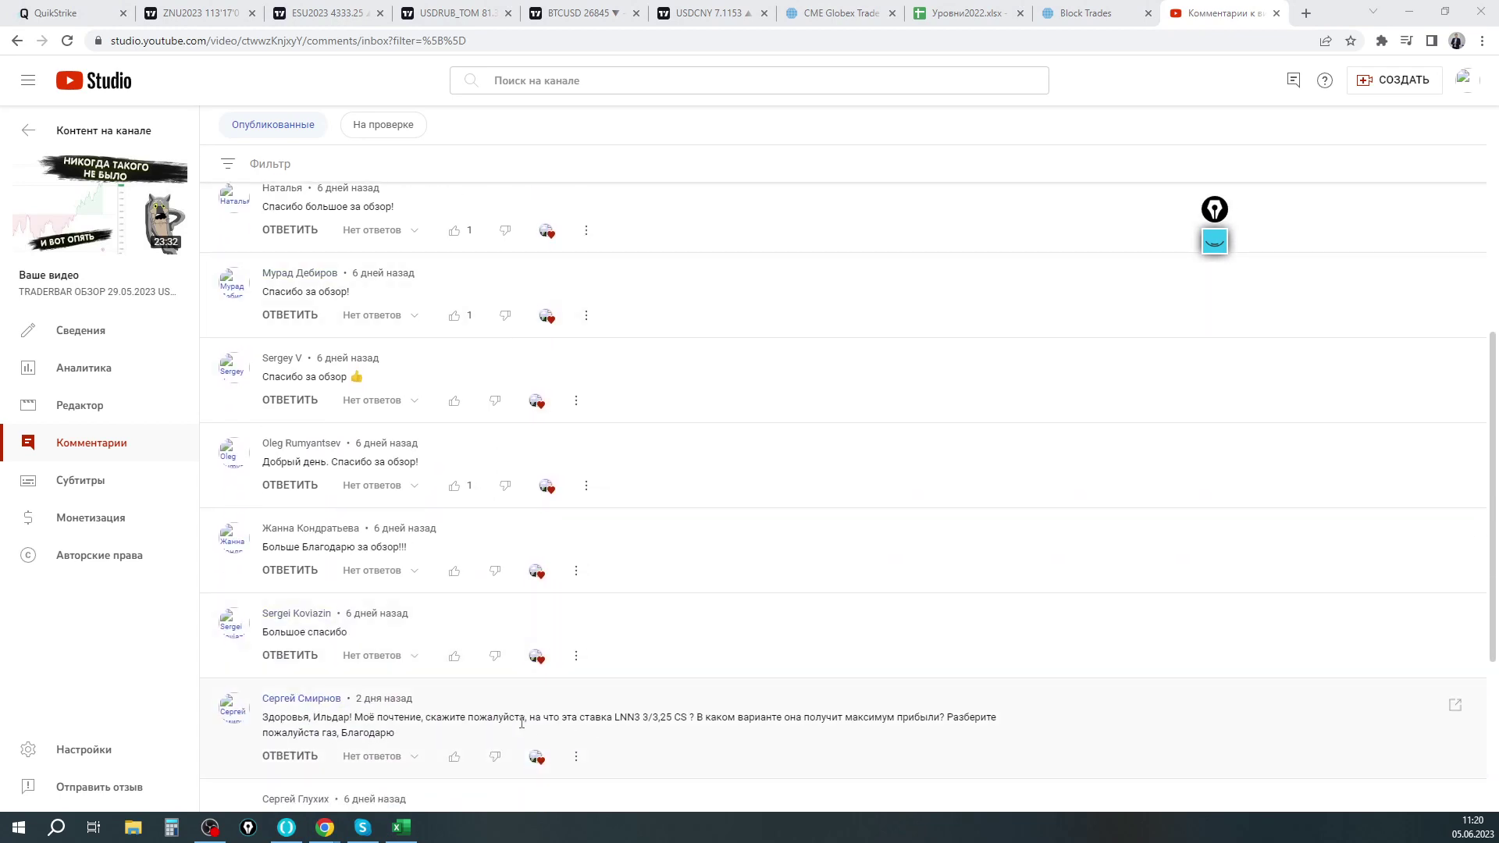
# Highlight LNN3 3/3,25 CS in the viewer's gas question, the 3/3,25 part alone, and the sentence about the maximum-profit scenario
pyautogui.moveTo(534, 718); pyautogui.dragTo(694, 719)
pyautogui.click(657, 716)
pyautogui.click(693, 717)
pyautogui.click(638, 723)
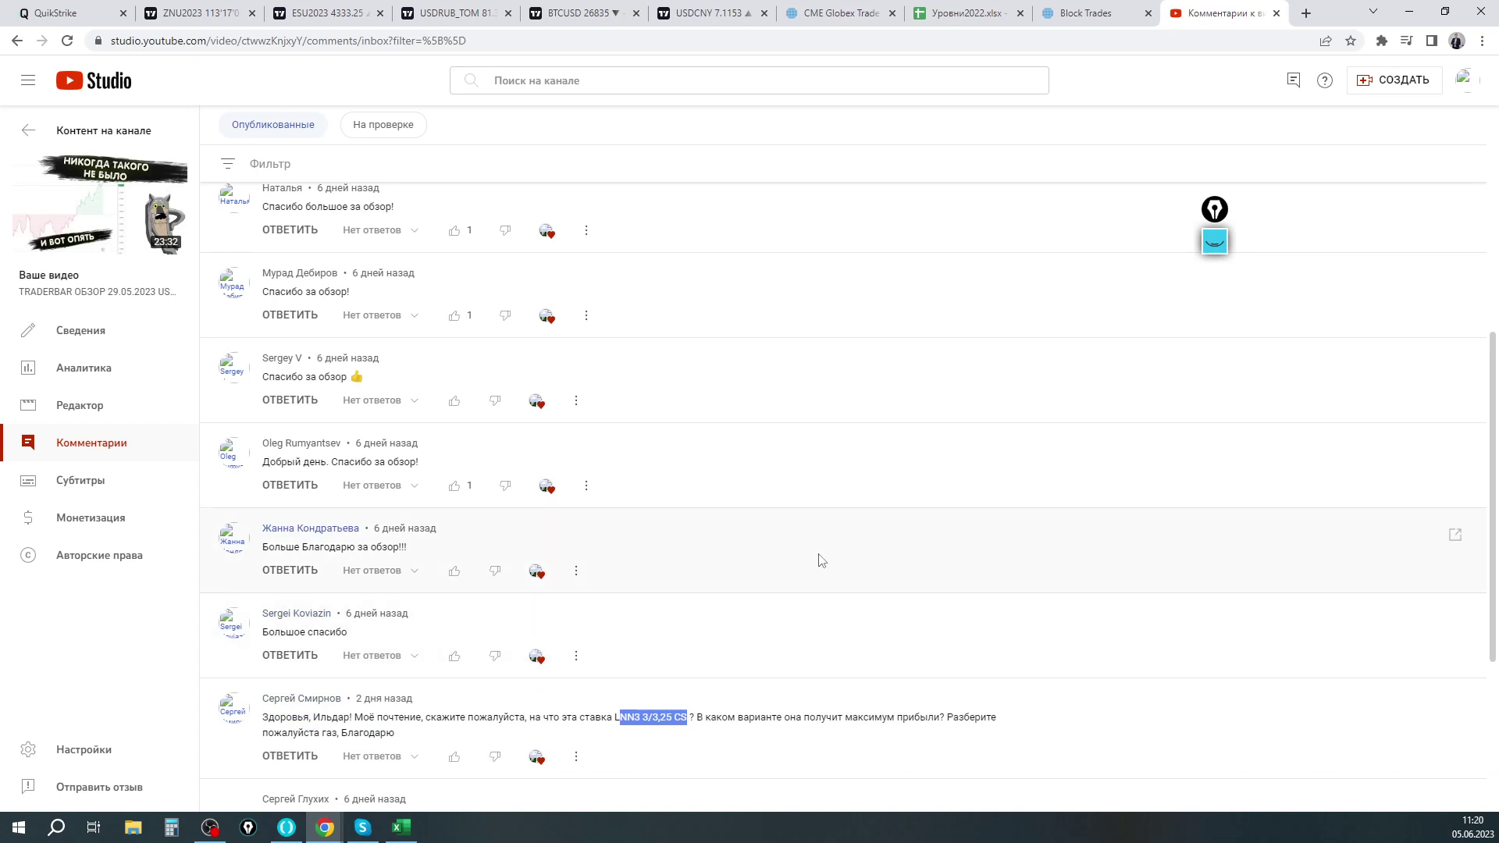
pyautogui.moveTo(640, 716)
pyautogui.mouseDown()
pyautogui.moveTo(677, 727)
pyautogui.moveTo(649, 718)
pyautogui.mouseUp()
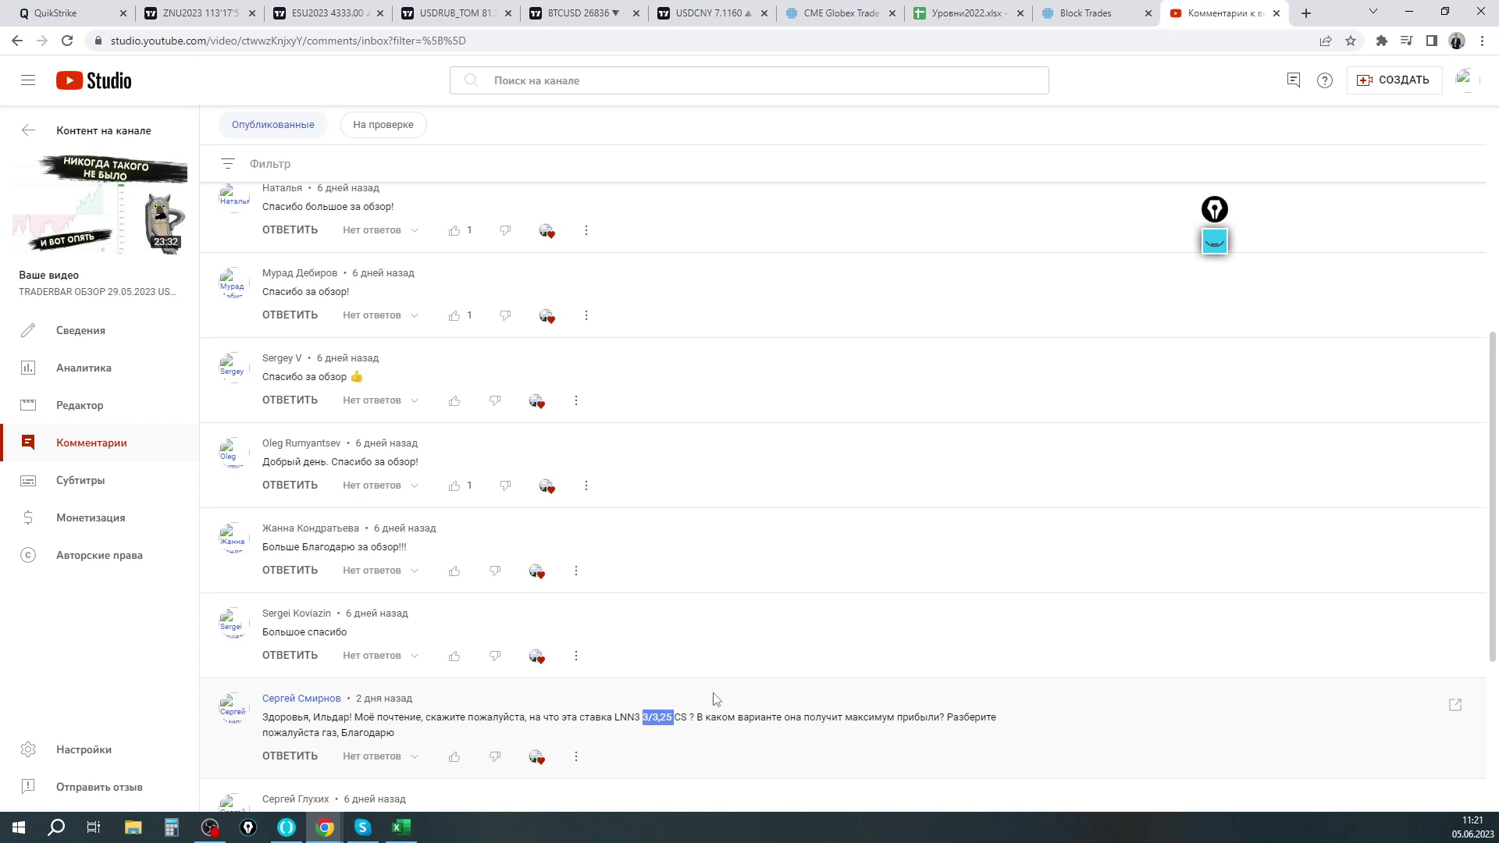
pyautogui.moveTo(739, 718)
pyautogui.mouseDown()
pyautogui.moveTo(860, 703)
pyautogui.moveTo(945, 717)
pyautogui.moveTo(710, 717)
pyautogui.mouseUp()
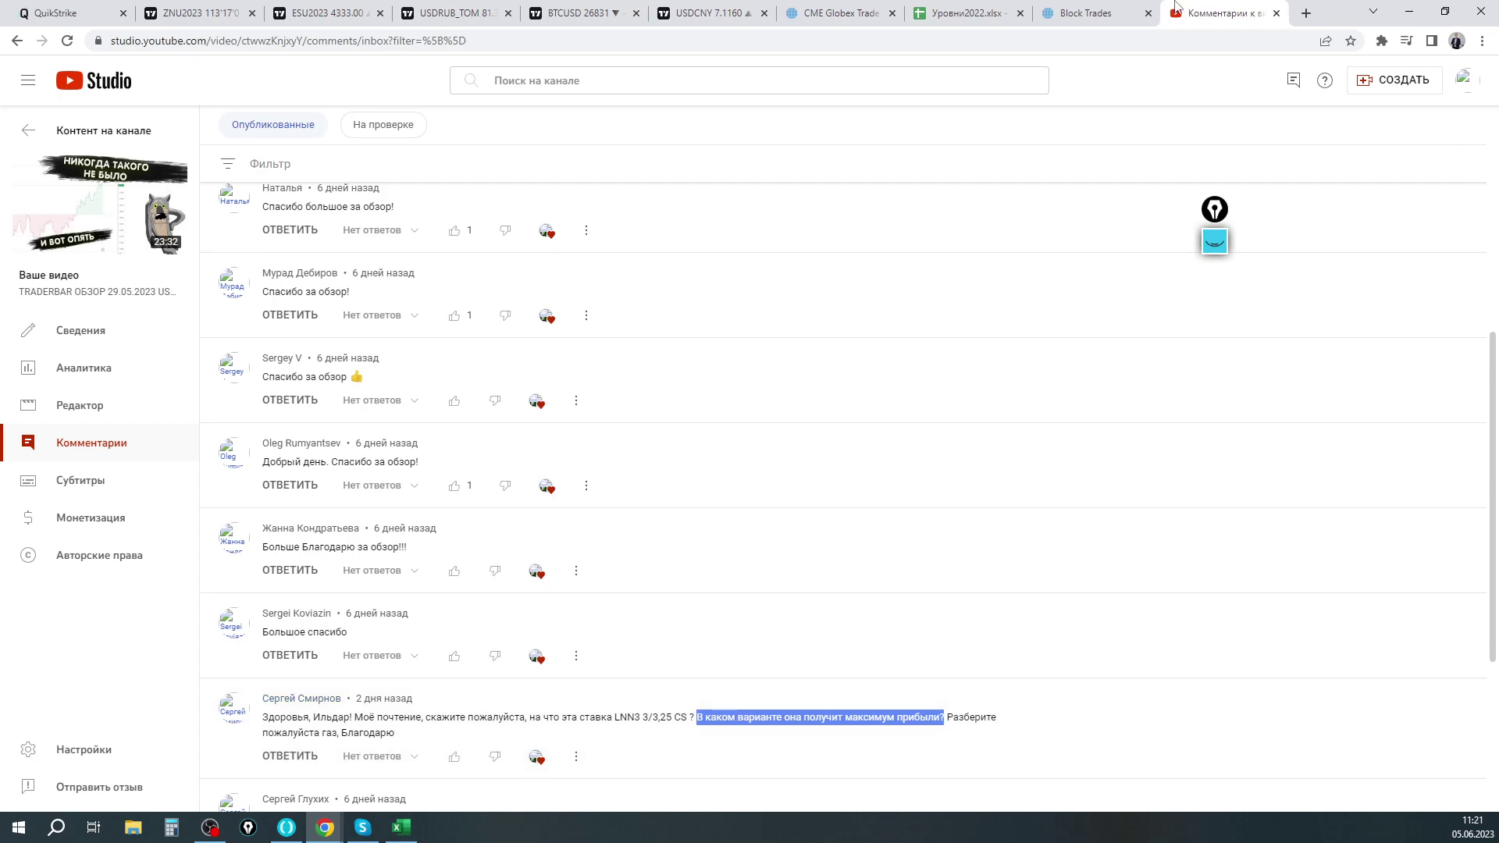
# Switch to the USDRUB_TOM chart in TradingView, change the watchlist to Товары, and open NGN2023 natural gas futures
pyautogui.click(582, 7)
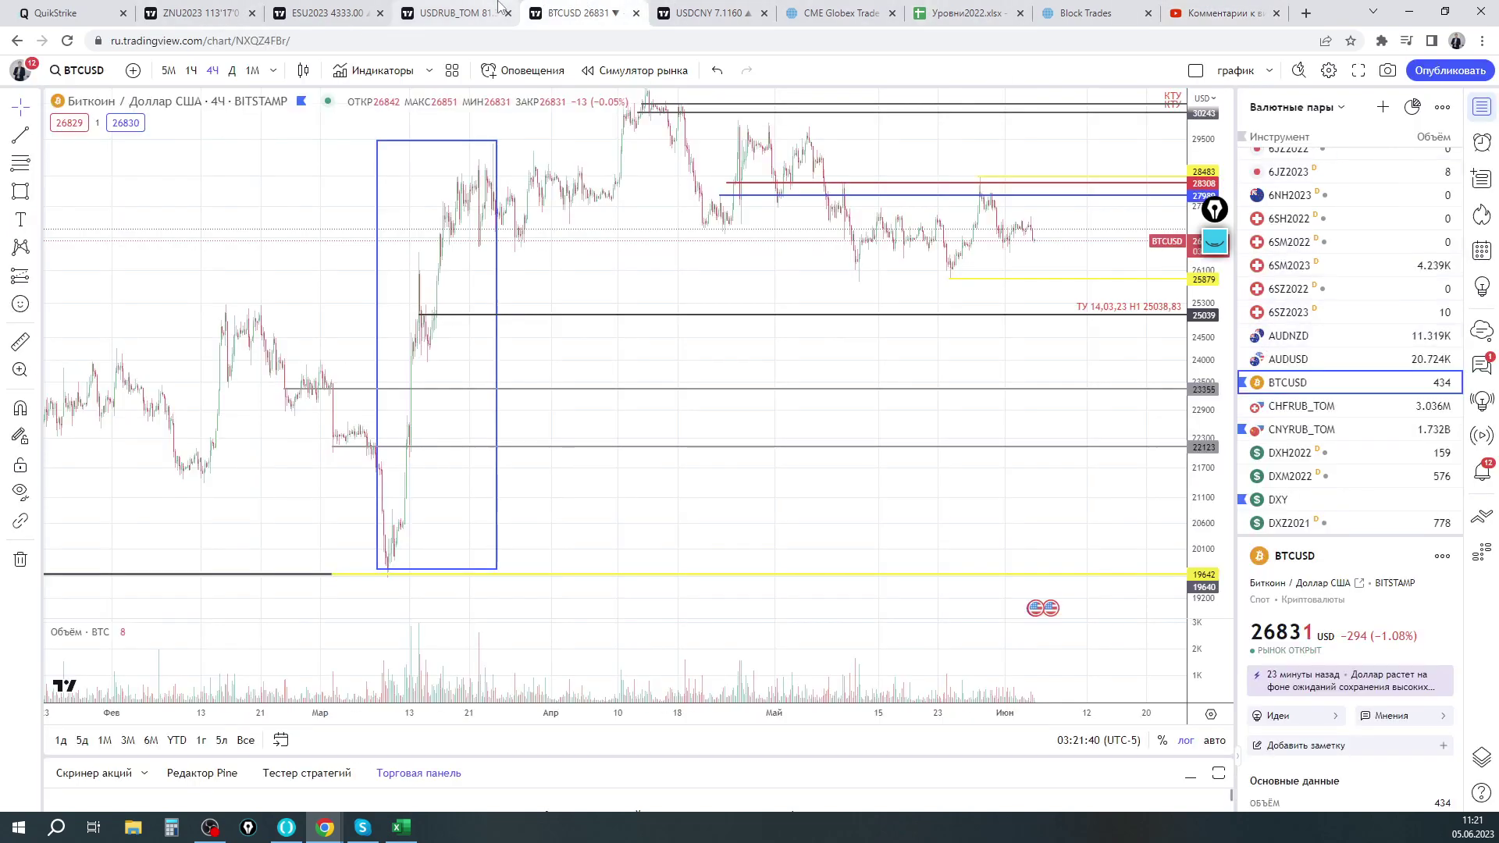
pyautogui.click(453, 12)
pyautogui.click(1256, 107)
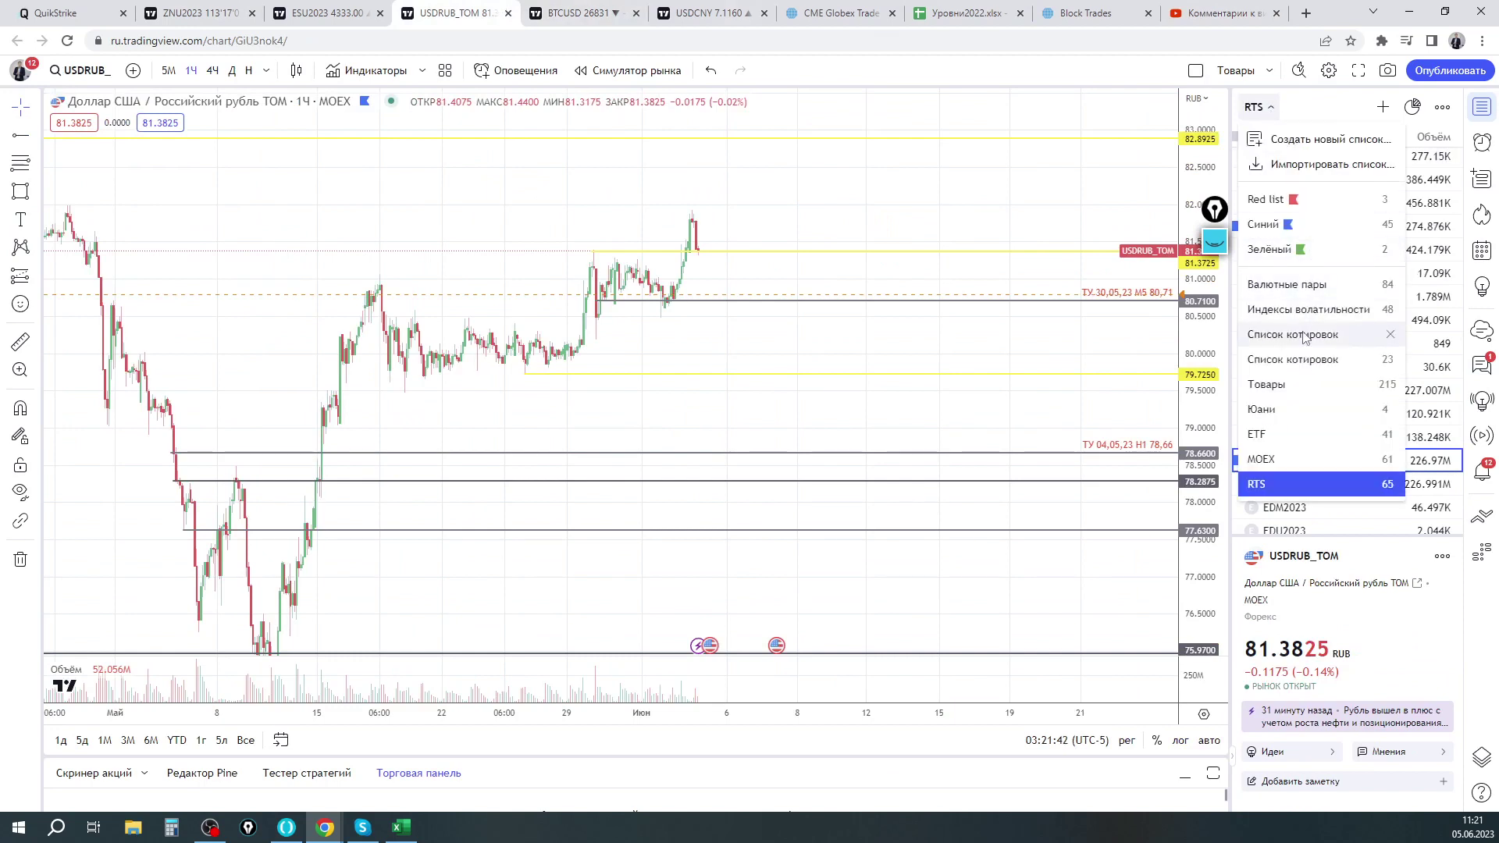
pyautogui.click(1275, 385)
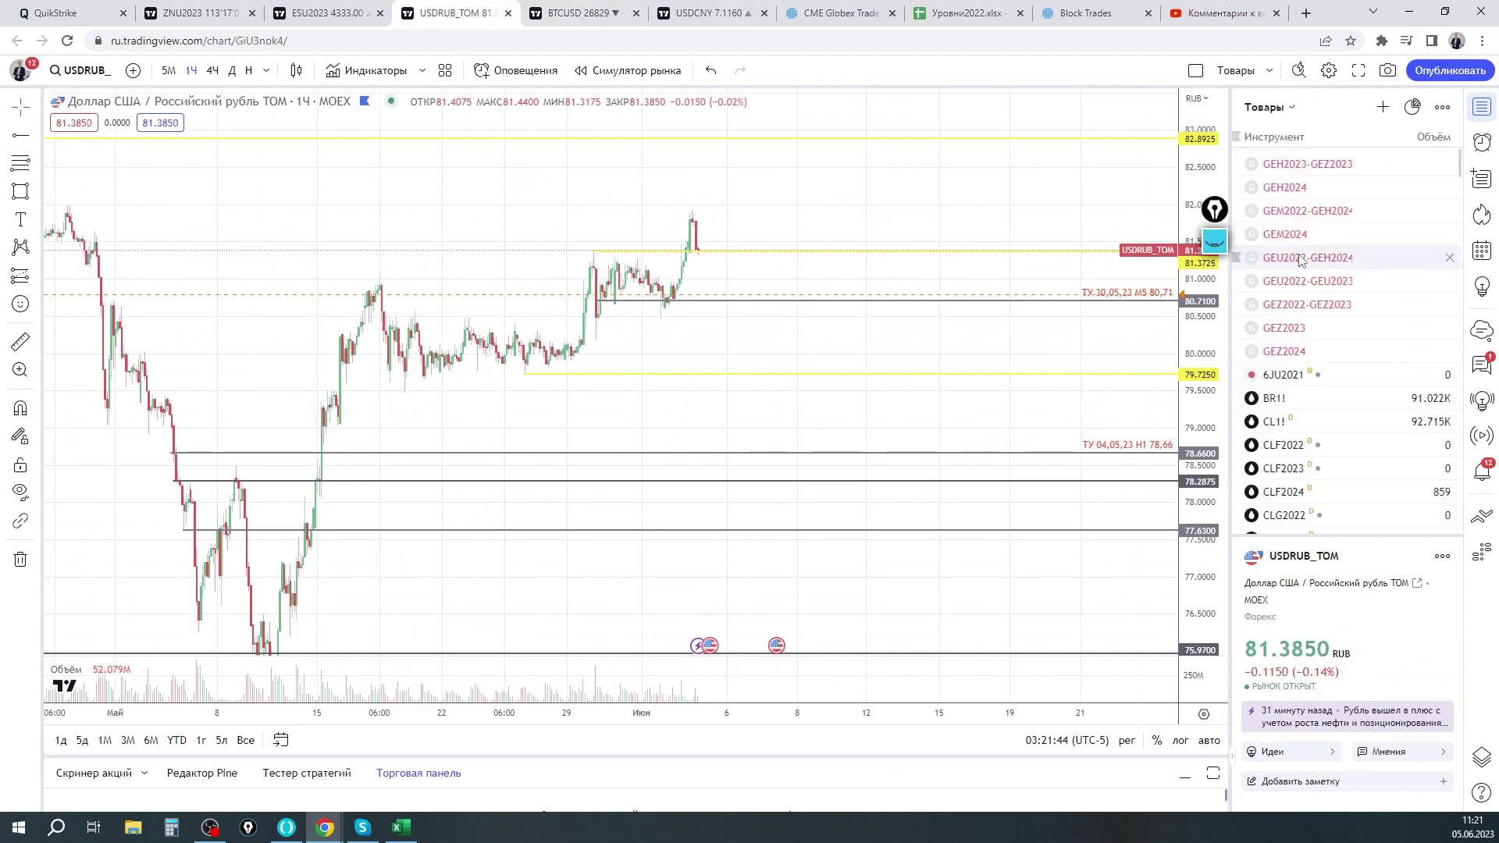
pyautogui.scroll(-5, 1332, 344)
pyautogui.scroll(-15, 1332, 299)
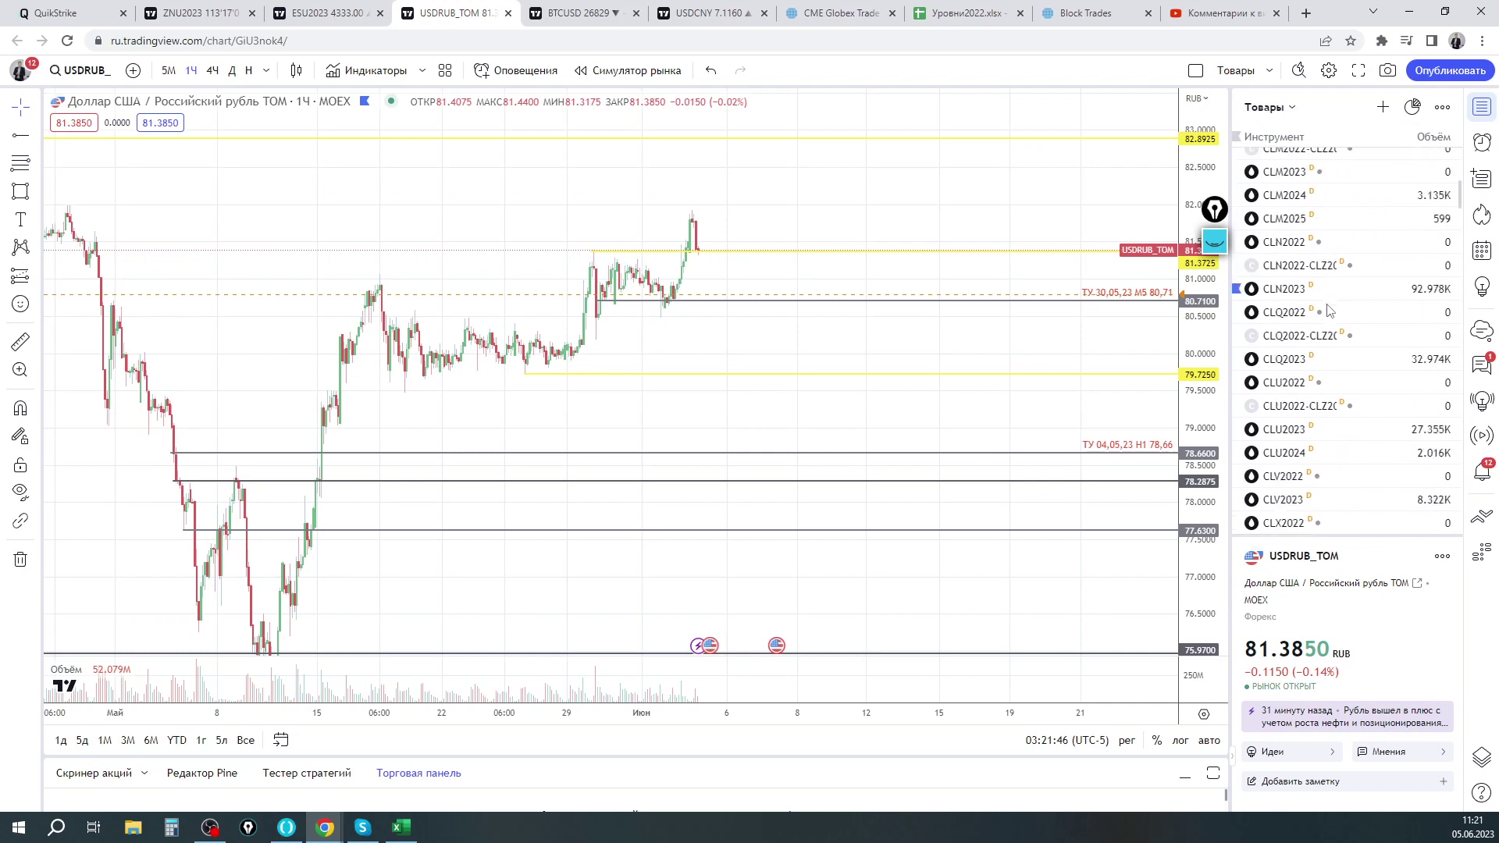
pyautogui.scroll(-10, 1327, 282)
pyautogui.scroll(-10, 1322, 281)
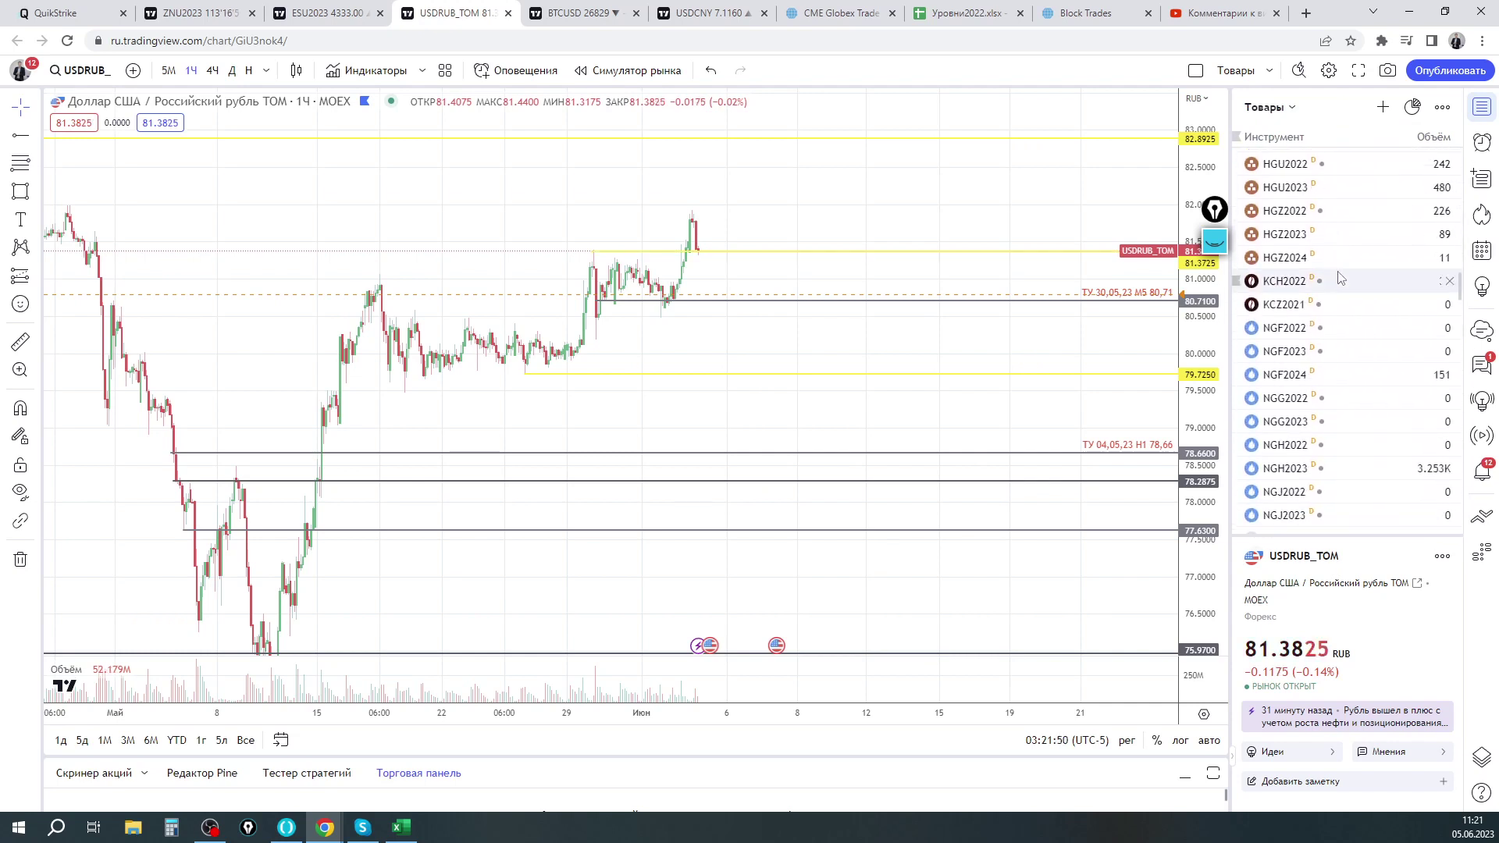
pyautogui.click(1294, 445)
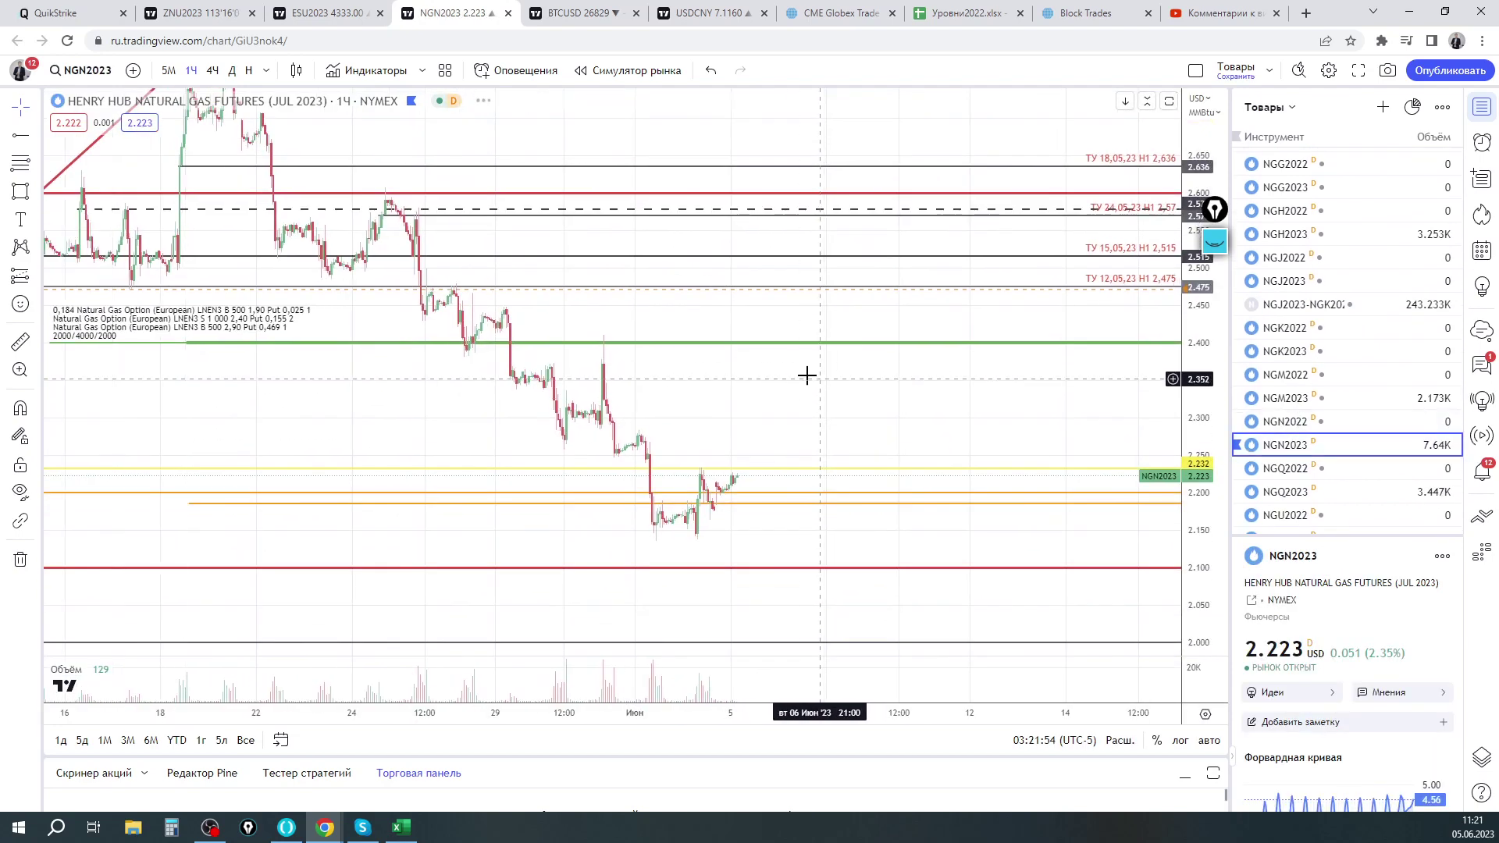
# Widen the NGN2023 chart to cover the option notes and levels out to 26 June 2023, moving the pen palette beside the price action
pyautogui.scroll(-3, 808, 363)
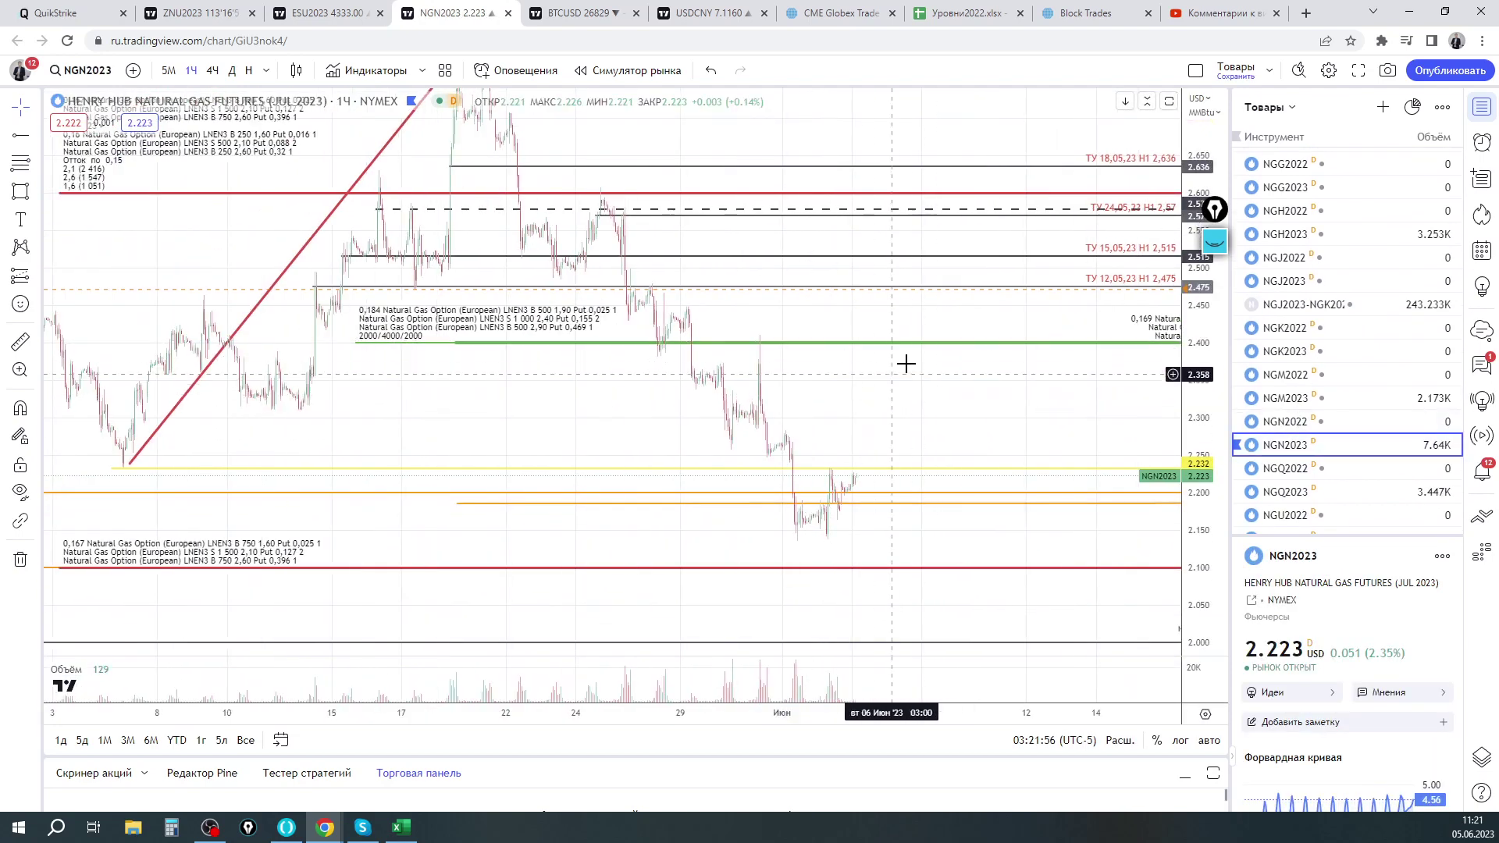
pyautogui.moveTo(1001, 362); pyautogui.dragTo(1029, 343)
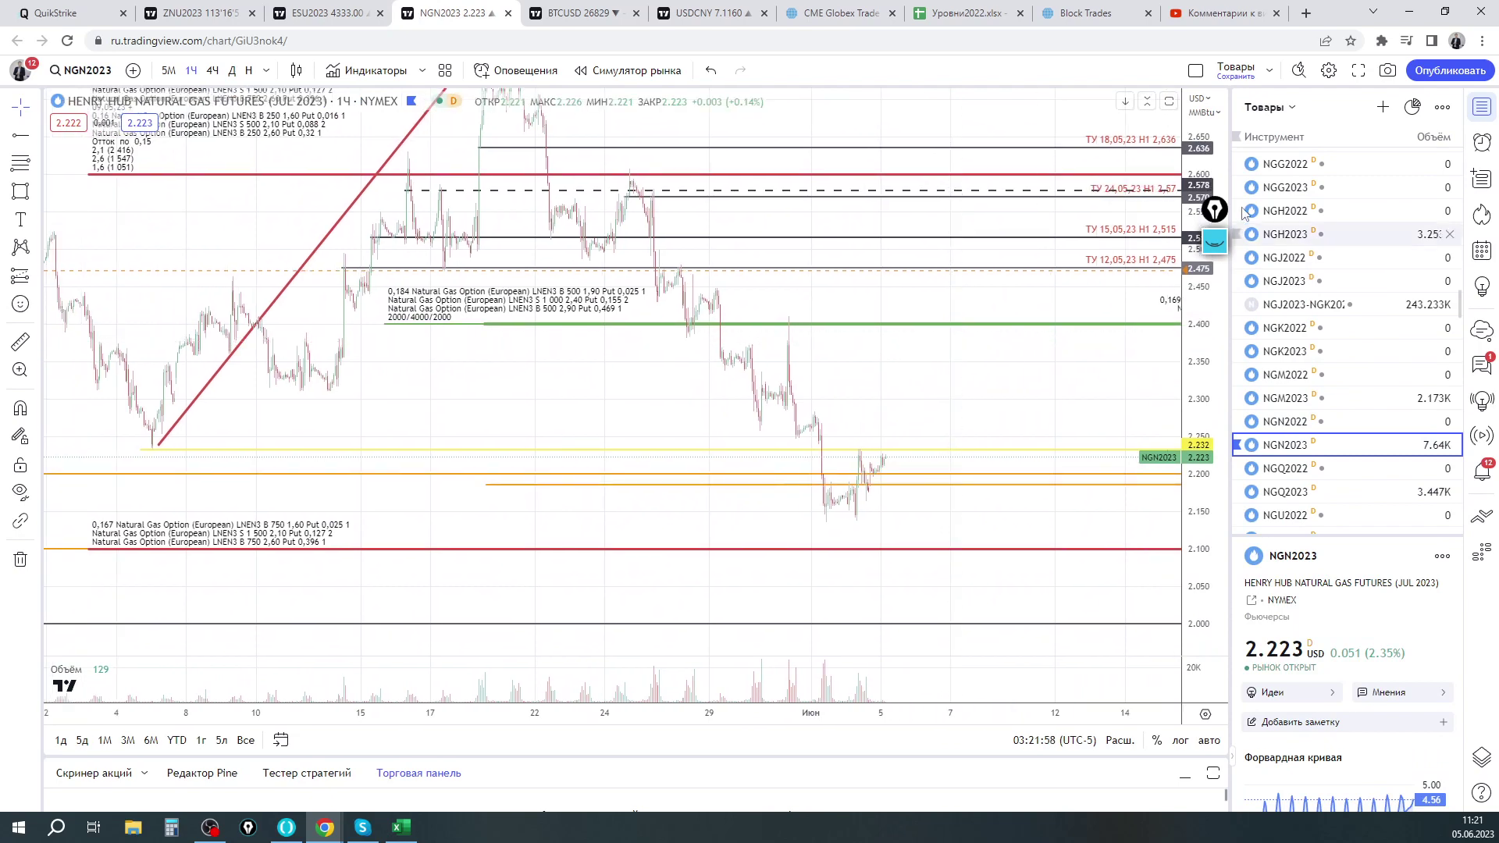
pyautogui.scroll(-3, 910, 395)
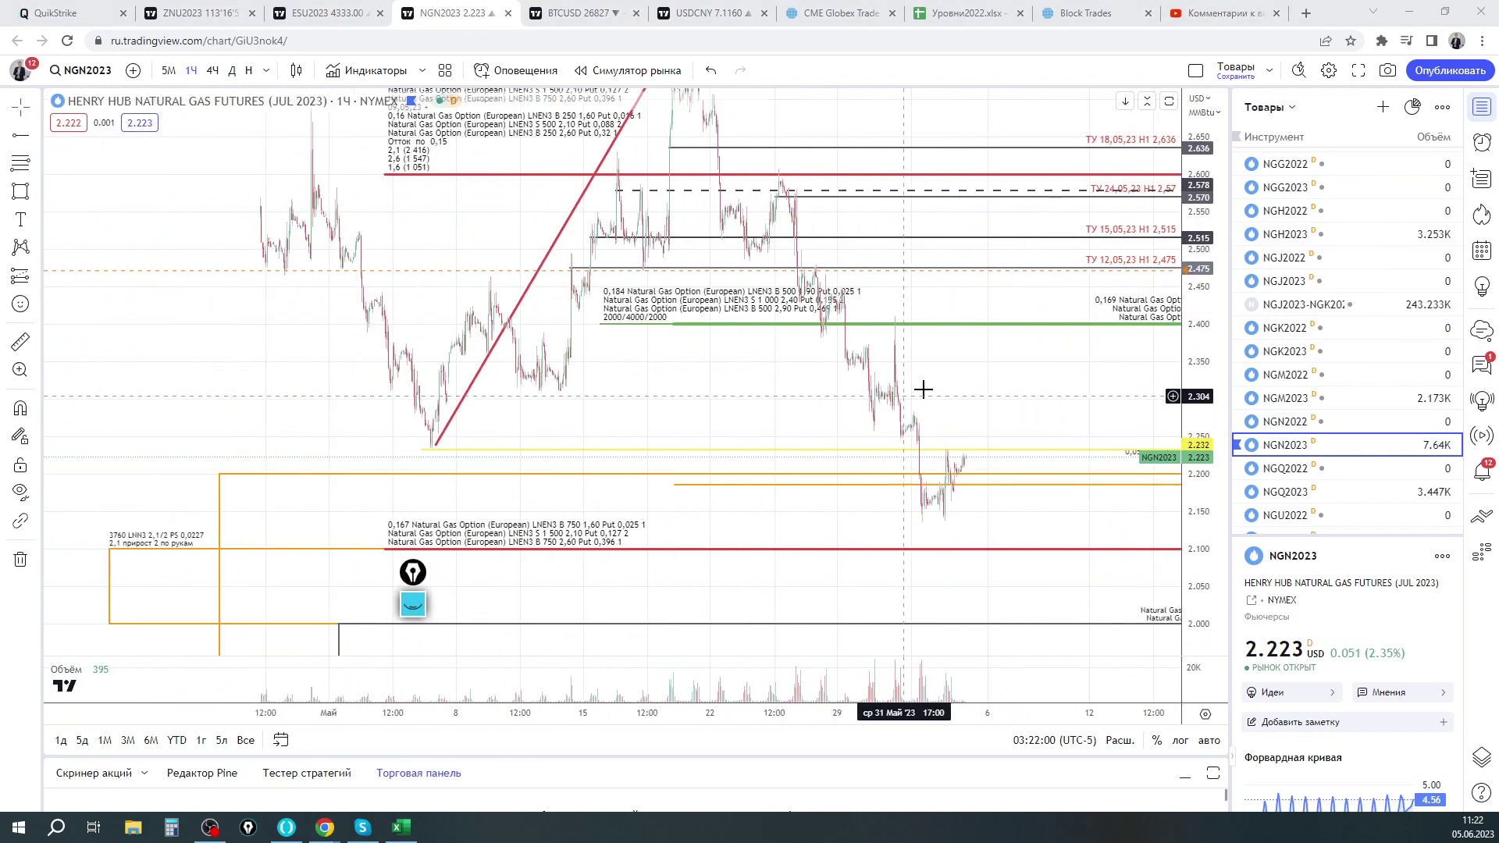
pyautogui.hscroll(3, 877, 401)
pyautogui.hscroll(1, 969, 386)
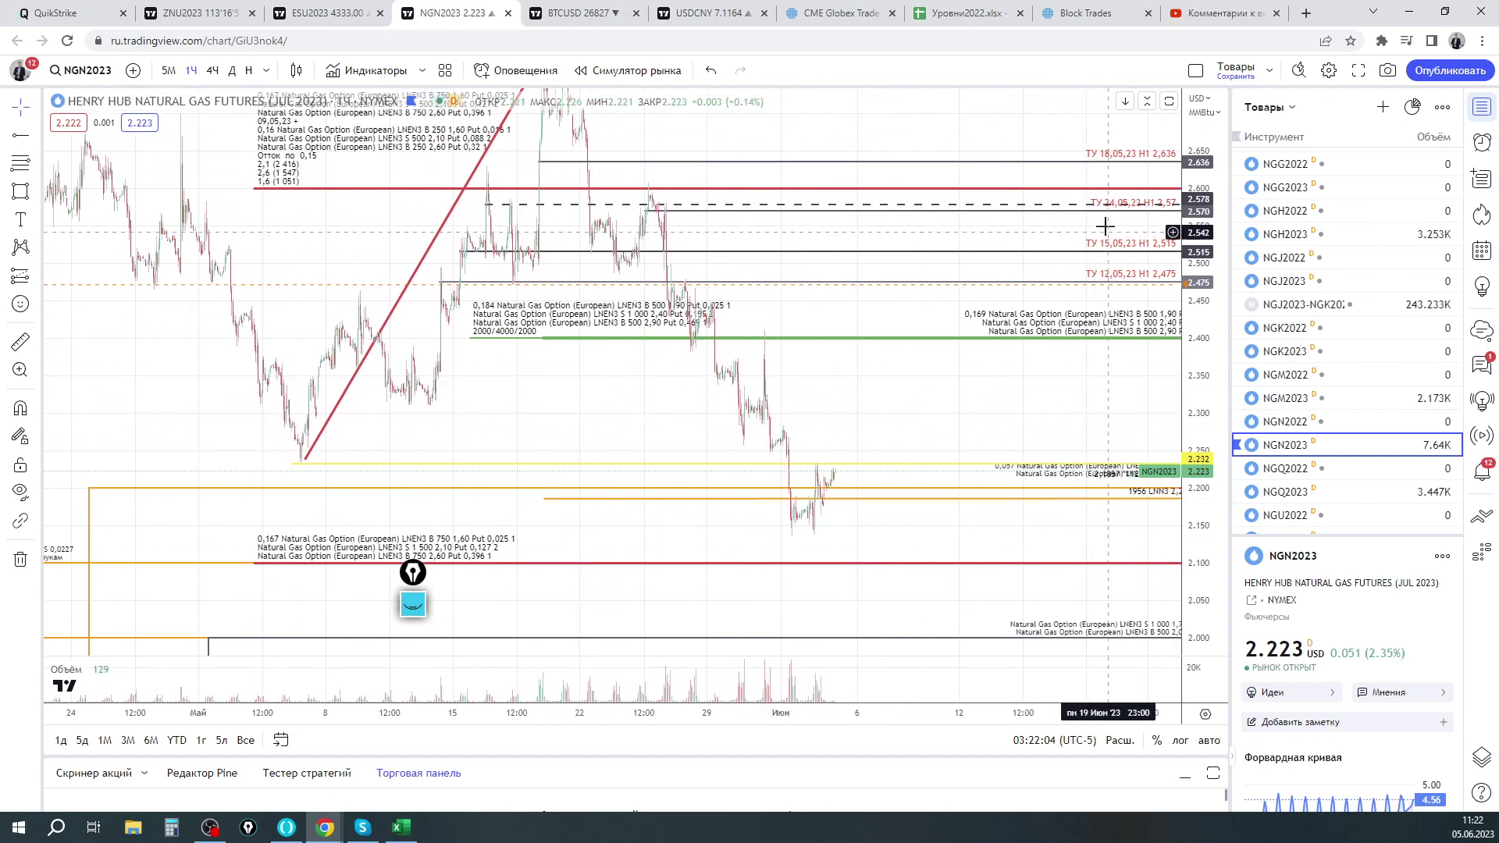
pyautogui.hscroll(5, 964, 402)
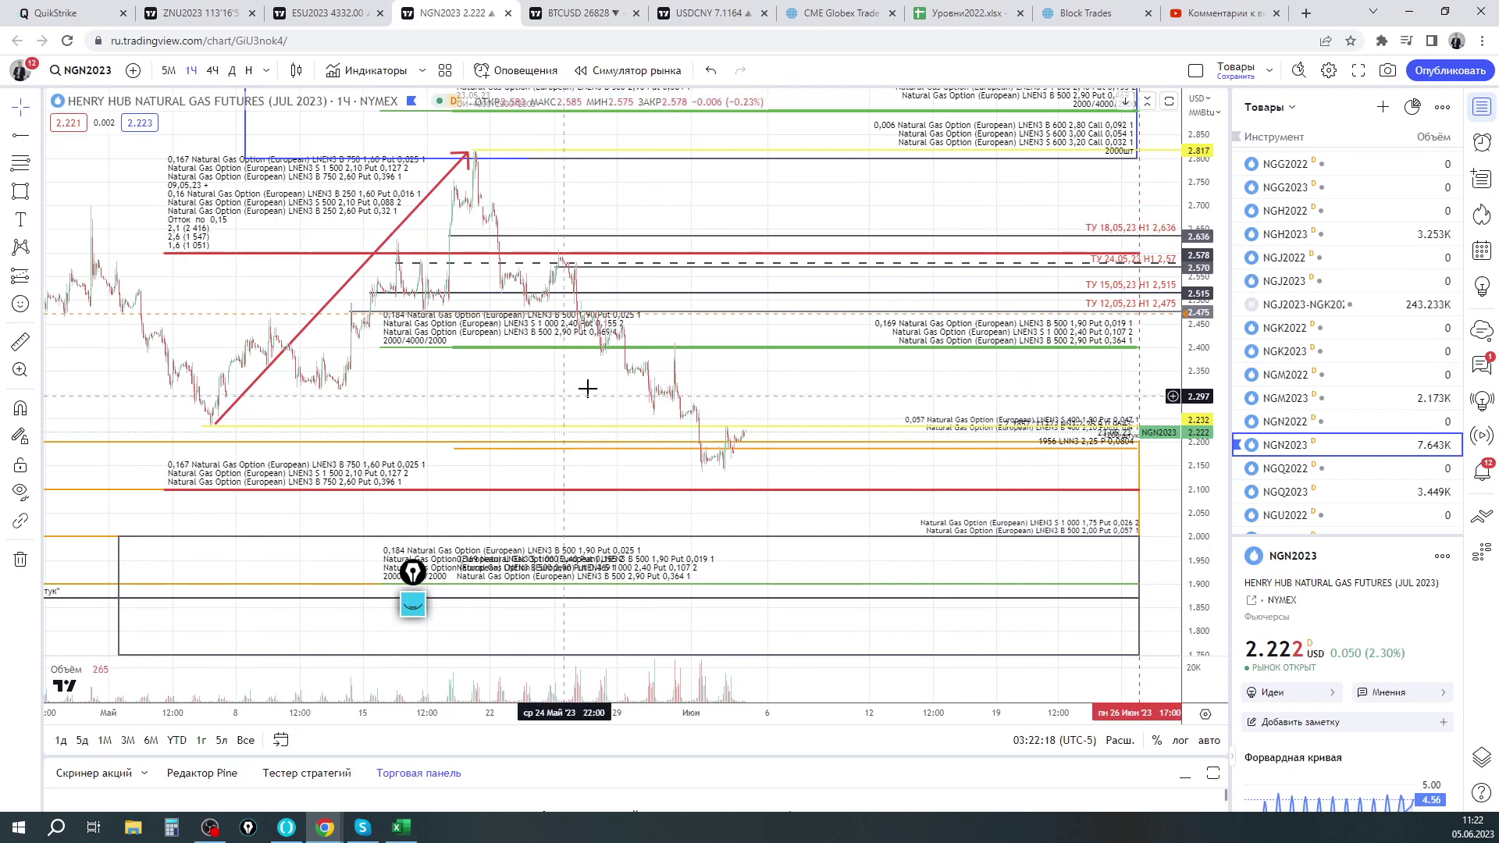
pyautogui.moveTo(784, 398); pyautogui.dragTo(791, 391)
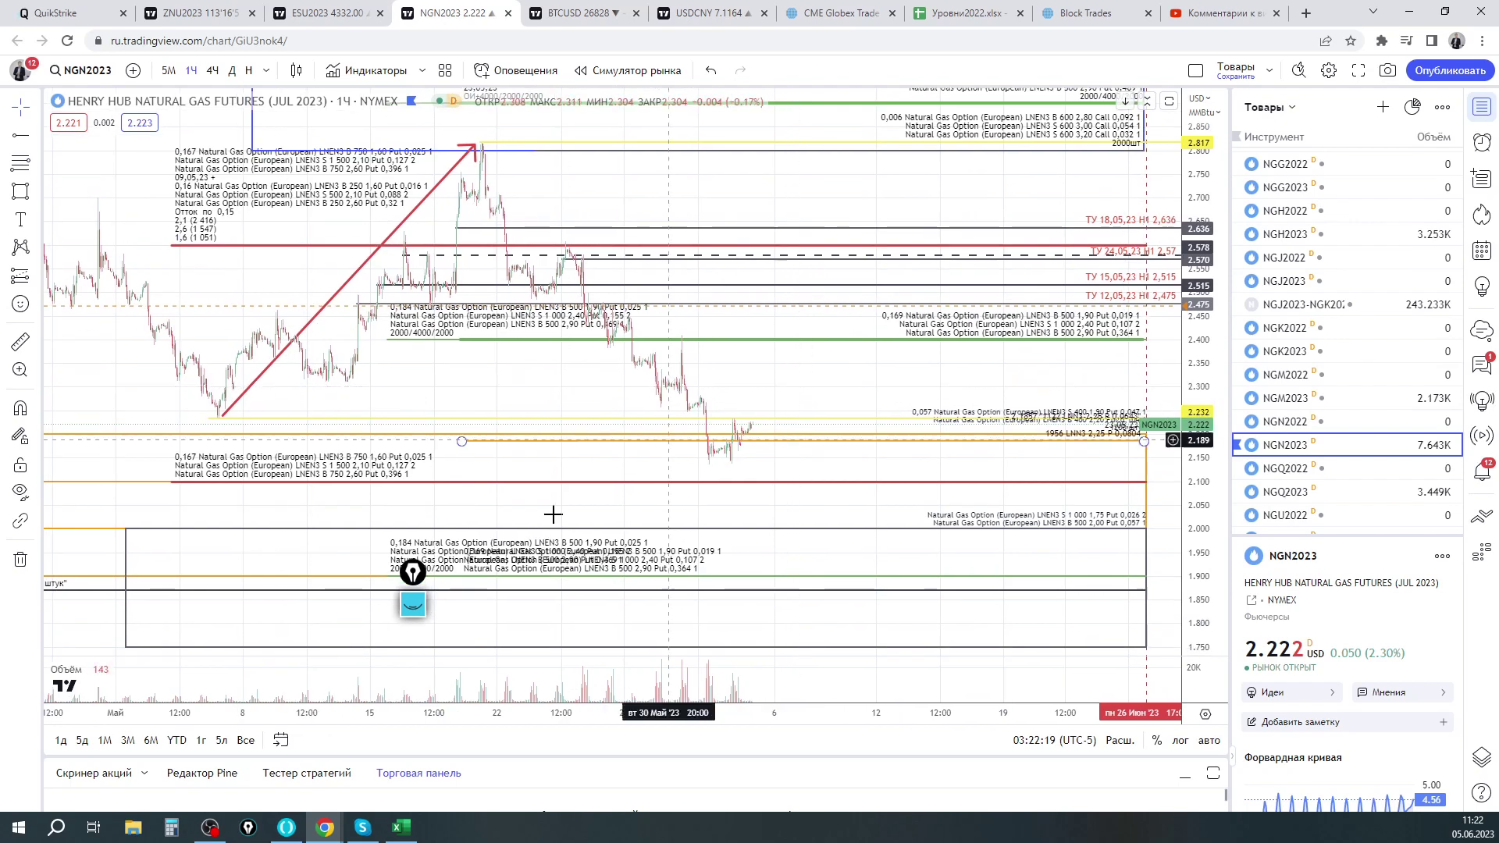
# Turn on the pen, bracket the NGN2023 symbol and the levels near 2.75, 2.515 and 2.475, and sweep a curve over the decline
pyautogui.click(413, 605)
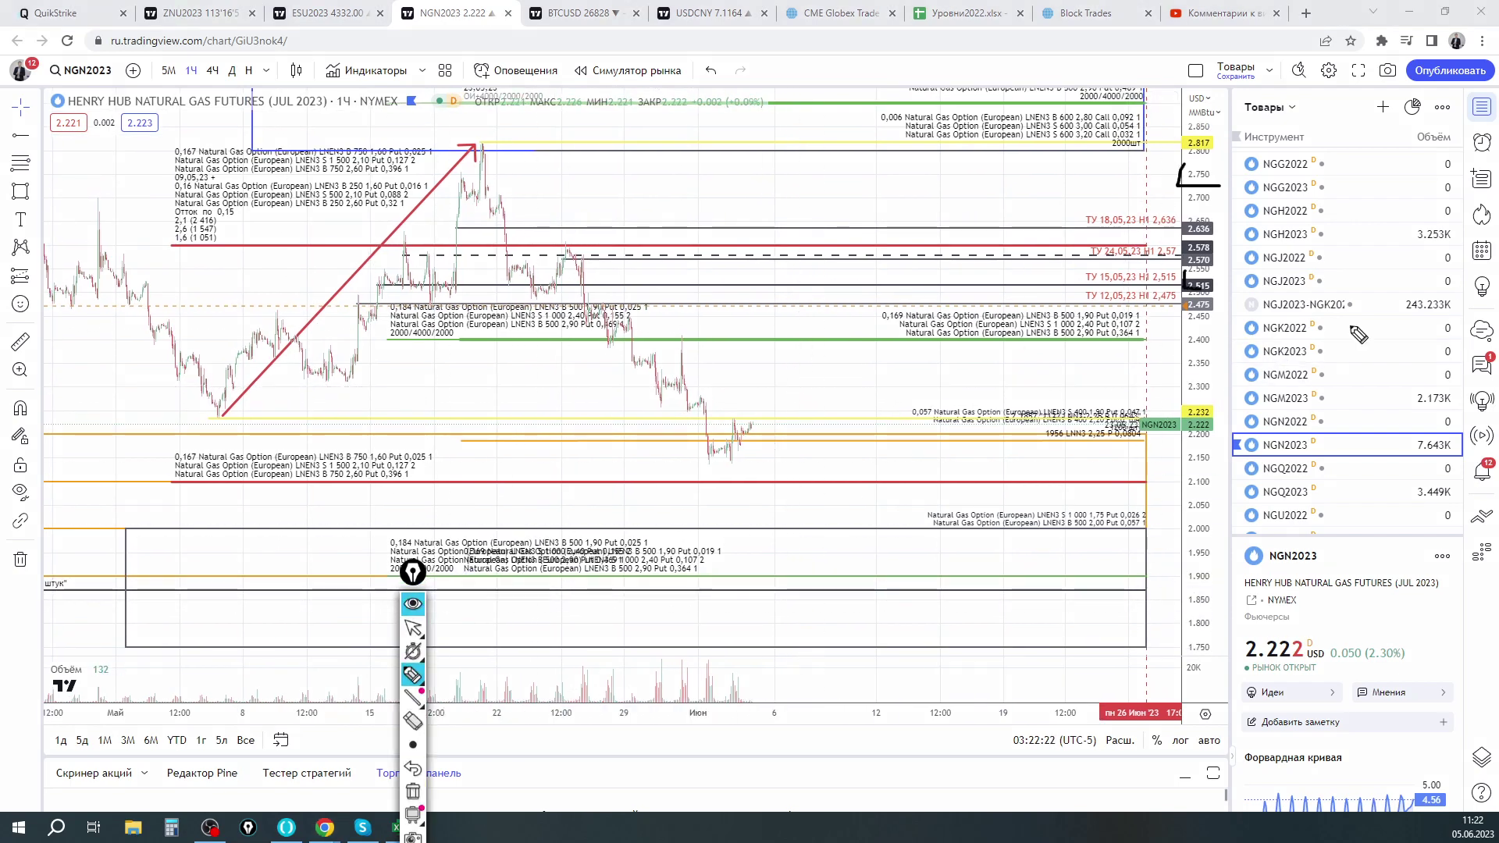
pyautogui.moveTo(1166, 286)
pyautogui.mouseDown()
pyautogui.moveTo(1142, 306)
pyautogui.moveTo(1170, 310)
pyautogui.mouseUp()
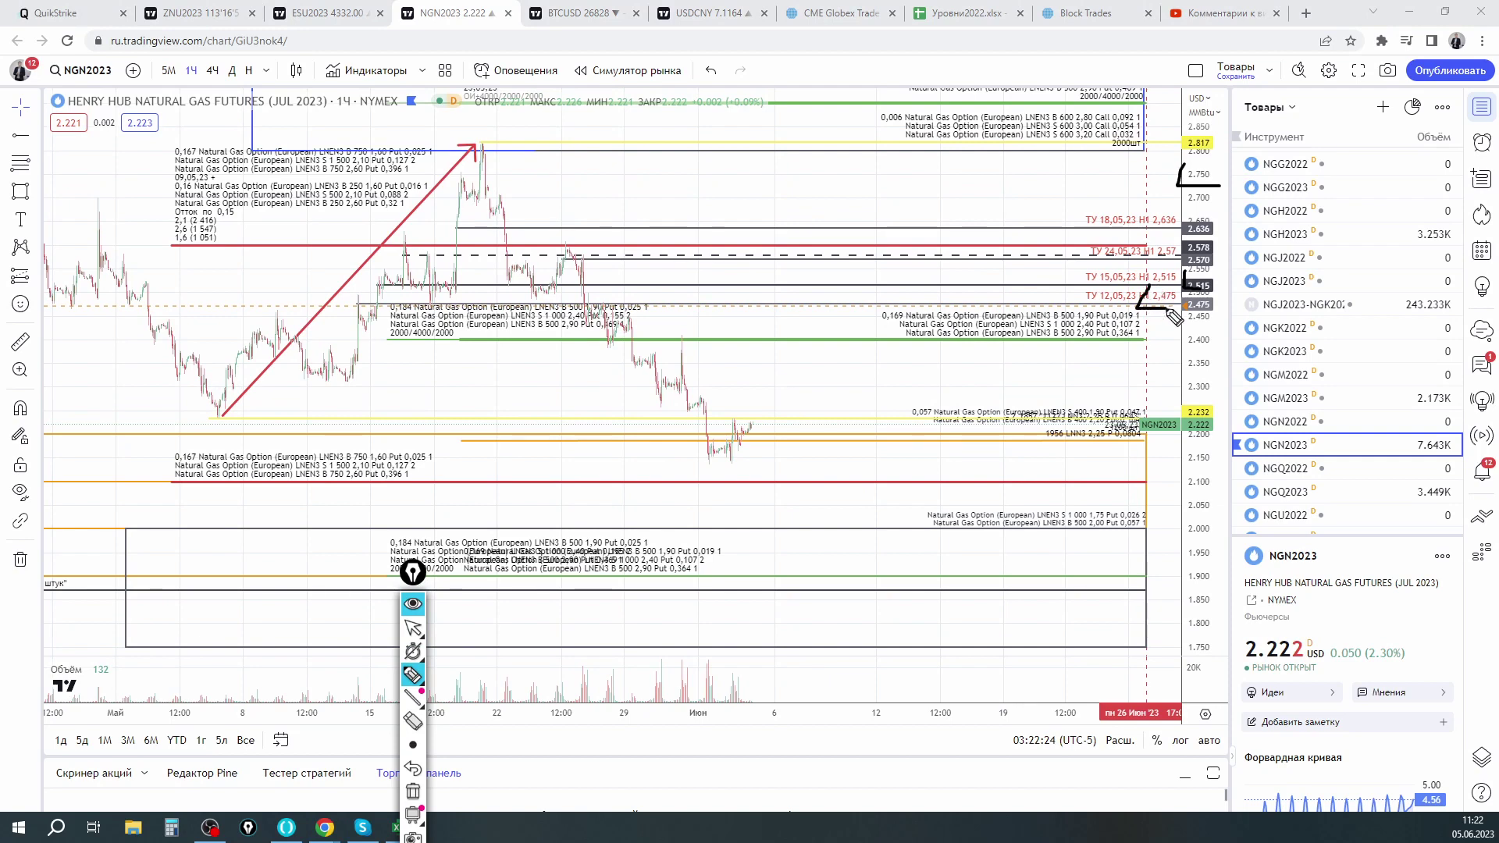
pyautogui.moveTo(1080, 269)
pyautogui.mouseDown()
pyautogui.moveTo(1080, 300)
pyautogui.moveTo(1113, 297)
pyautogui.mouseUp()
pyautogui.moveTo(48, 66); pyautogui.dragTo(115, 87)
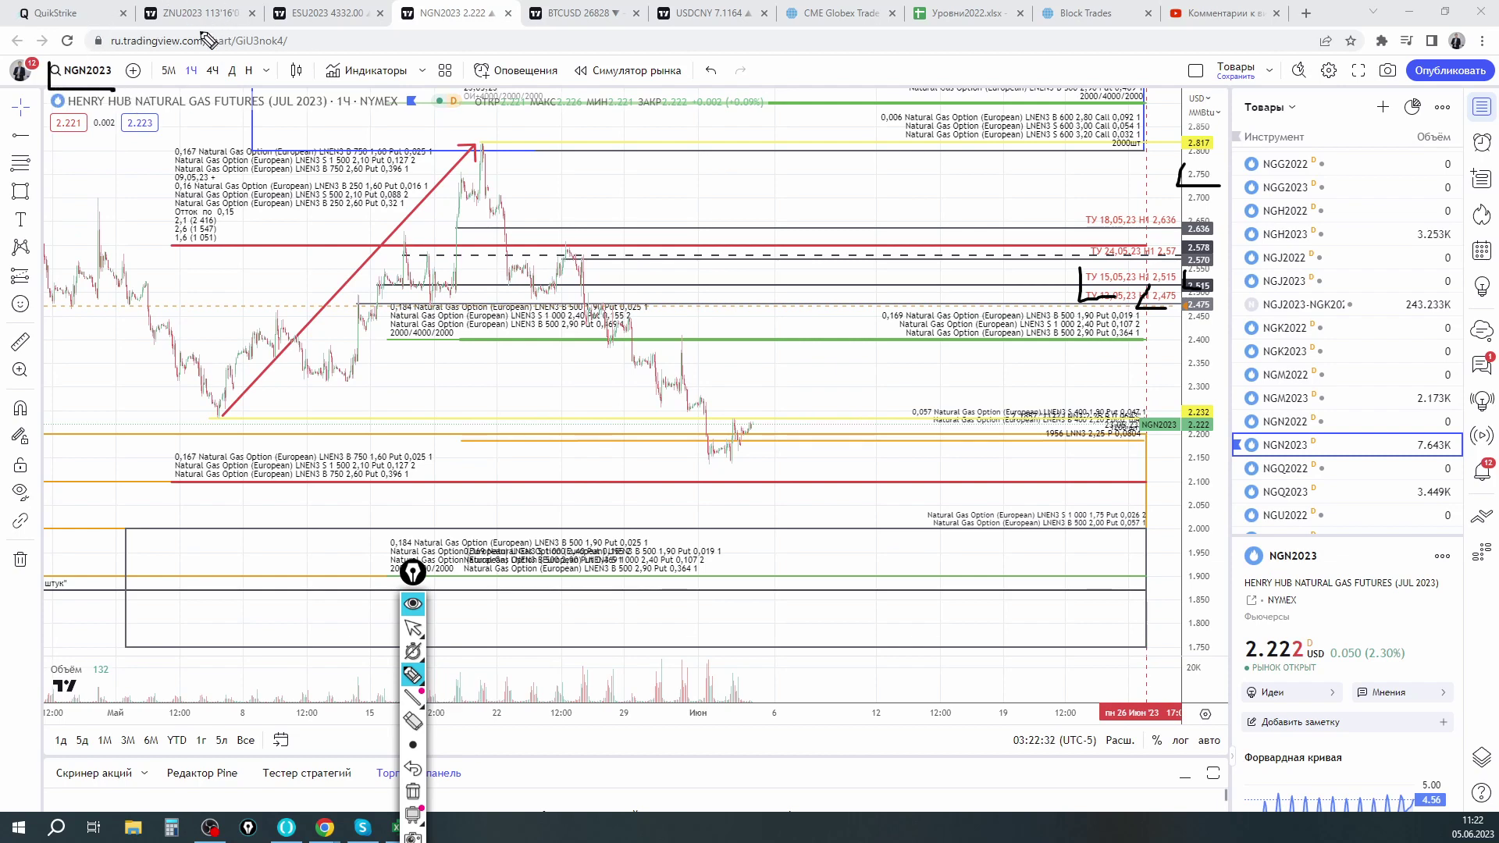
pyautogui.moveTo(482, 72)
pyautogui.mouseDown()
pyautogui.moveTo(609, 160)
pyautogui.moveTo(855, 472)
pyautogui.moveTo(826, 270)
pyautogui.mouseUp()
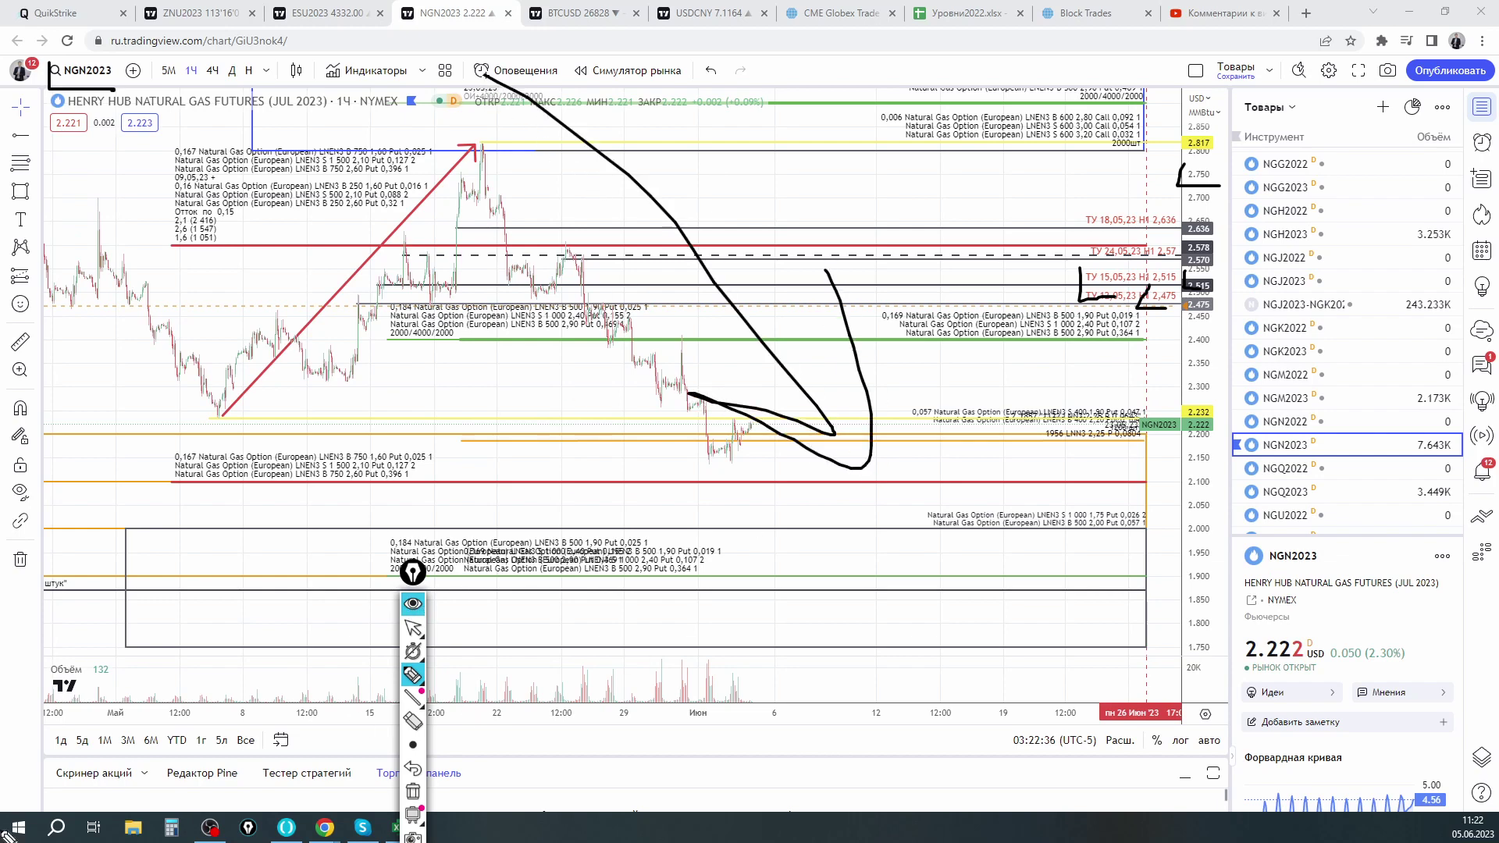
# Clear the pen marks on NGN2023 and draw short strokes on the 2.100, 1.870 and 1.750 levels at the 26 June line
pyautogui.moveTo(412, 574); pyautogui.dragTo(203, 158)
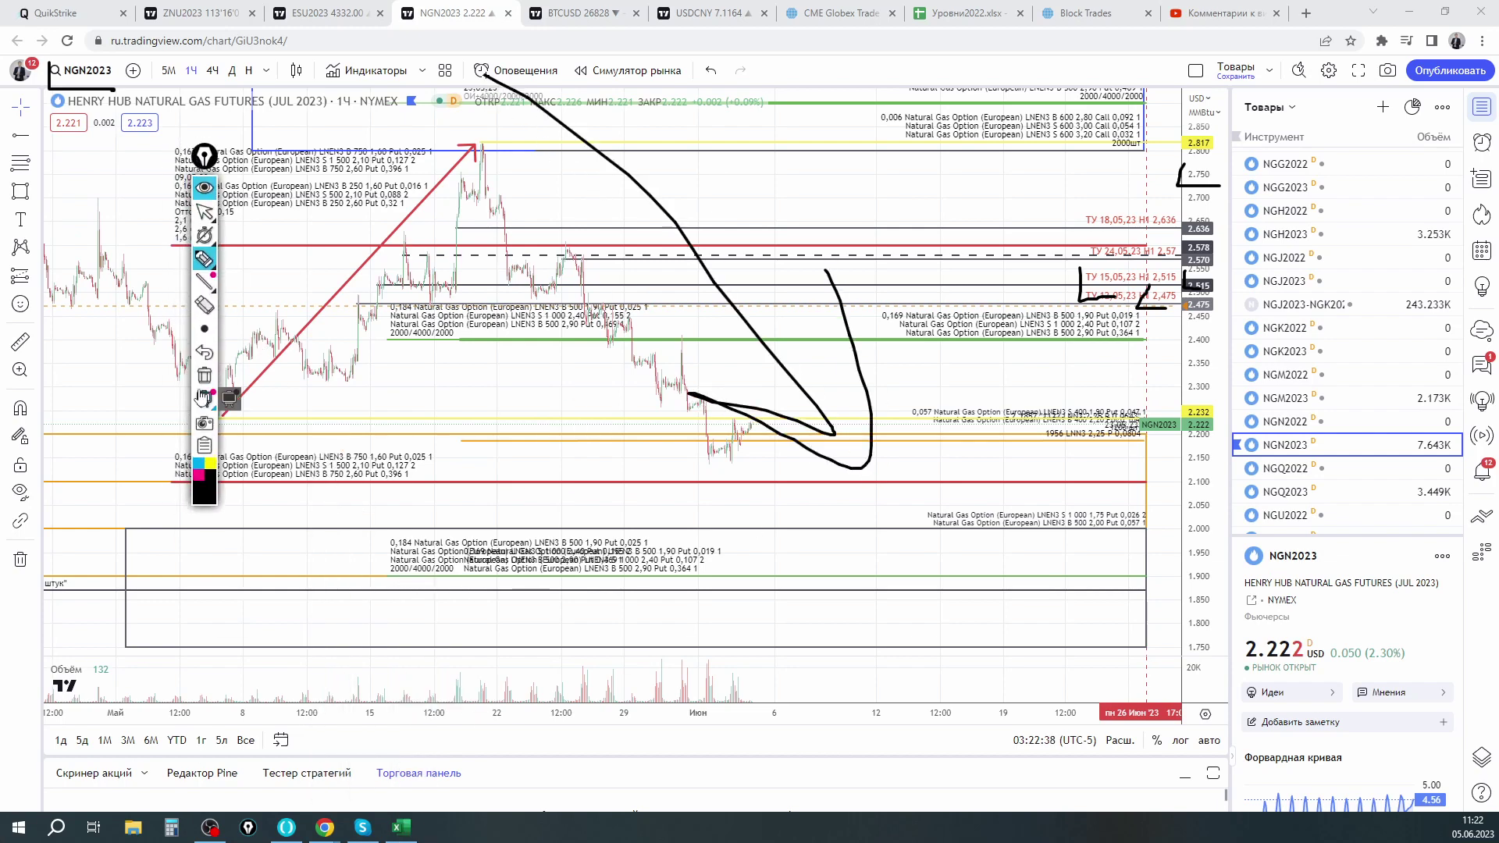
pyautogui.click(204, 377)
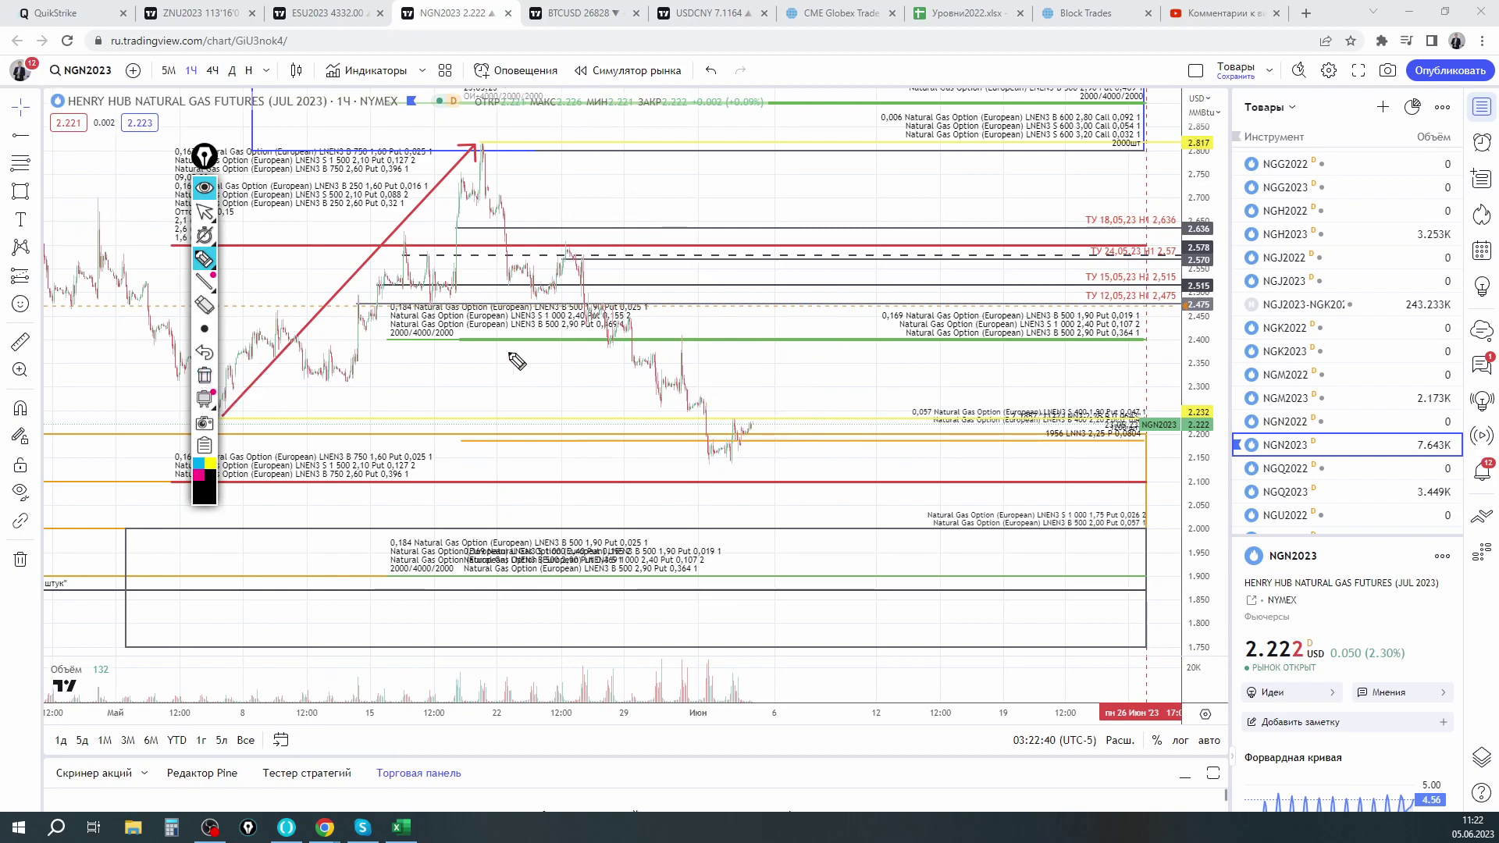
pyautogui.moveTo(800, 369); pyautogui.dragTo(745, 334)
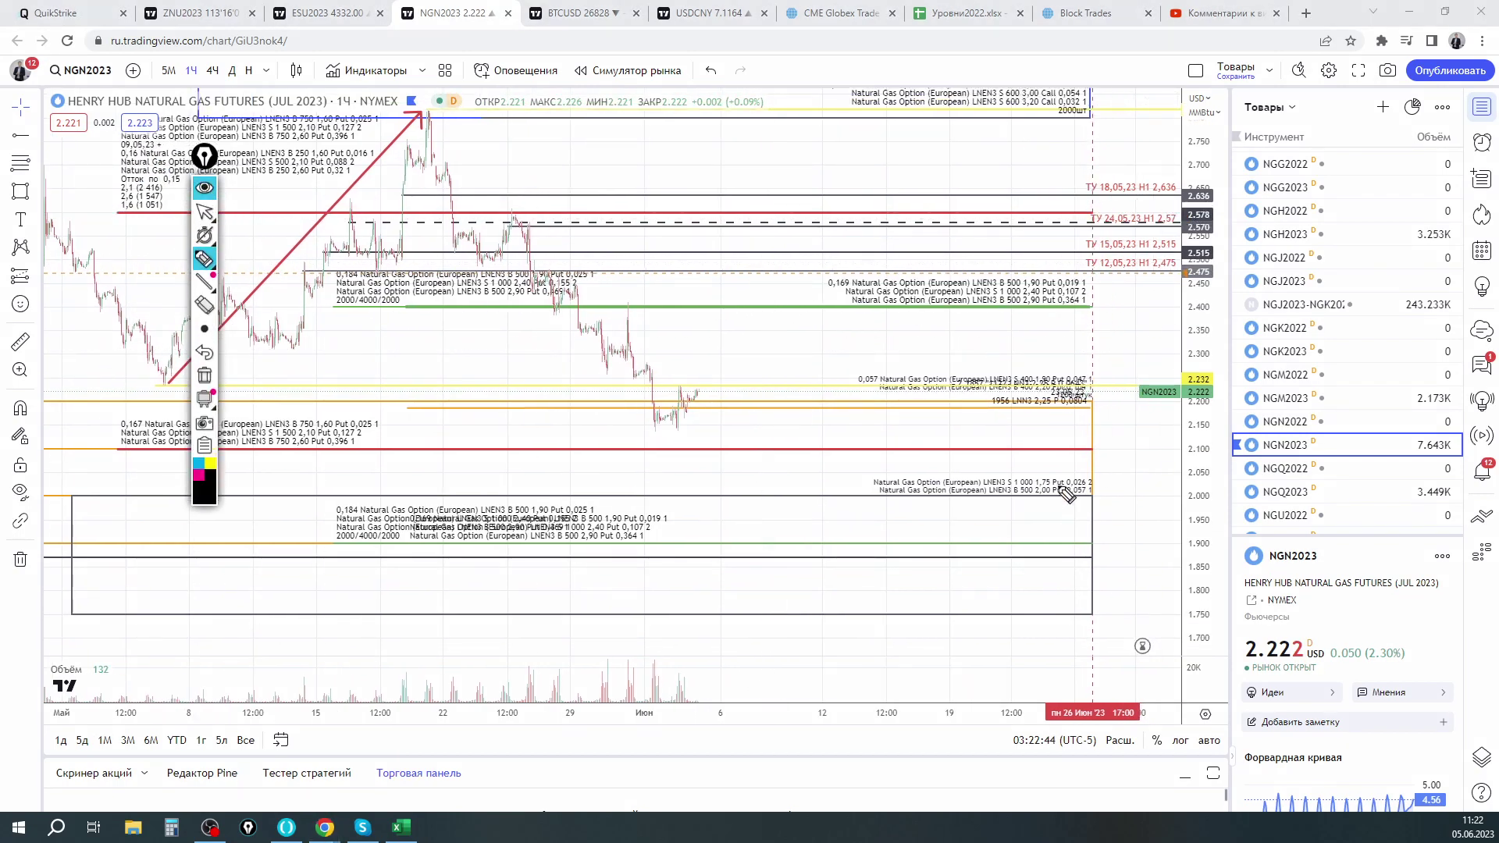
pyautogui.moveTo(1096, 453); pyautogui.dragTo(1075, 452)
pyautogui.moveTo(1098, 559); pyautogui.dragTo(1076, 559)
pyautogui.moveTo(1098, 614); pyautogui.dragTo(1065, 614)
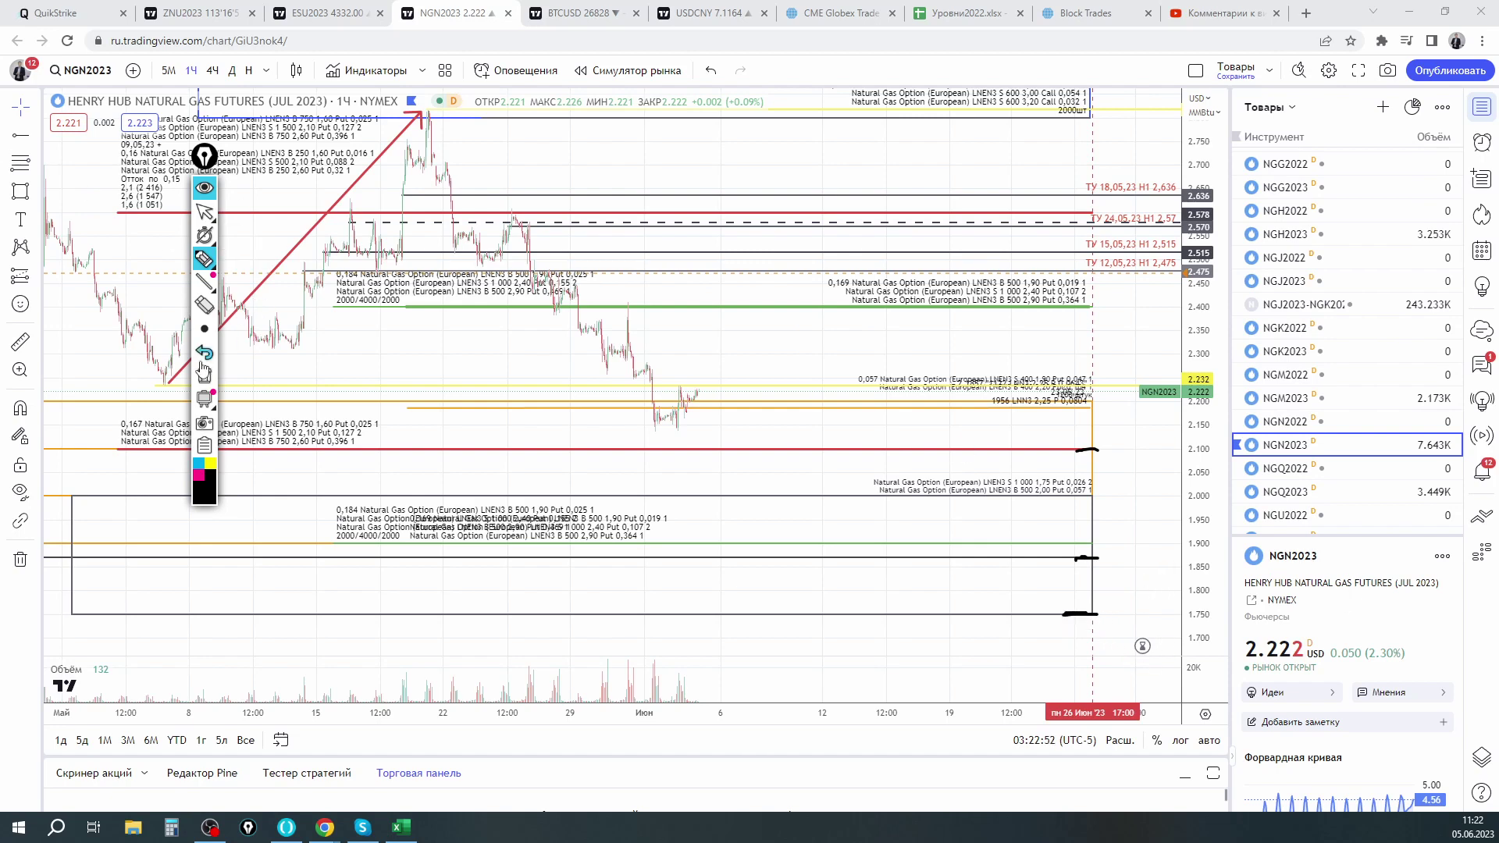